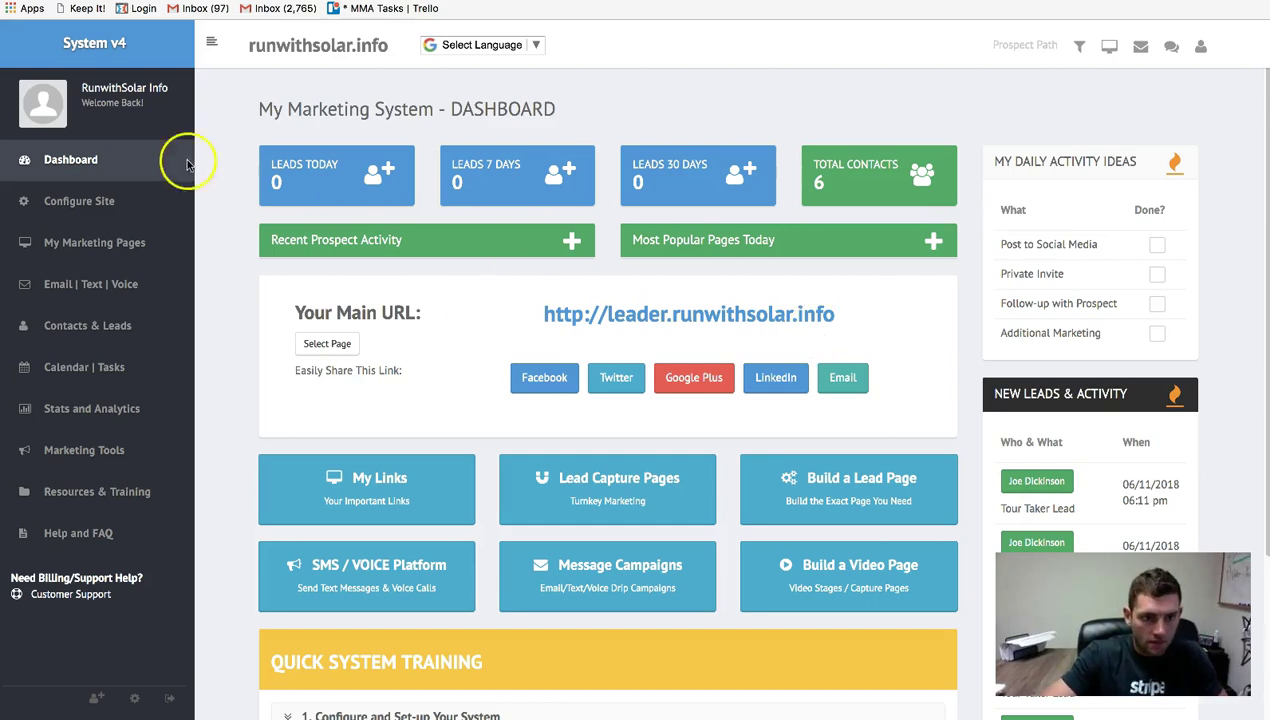
# - Open the Basic Set-up page of the site configuration
pyautogui.click(86, 203)
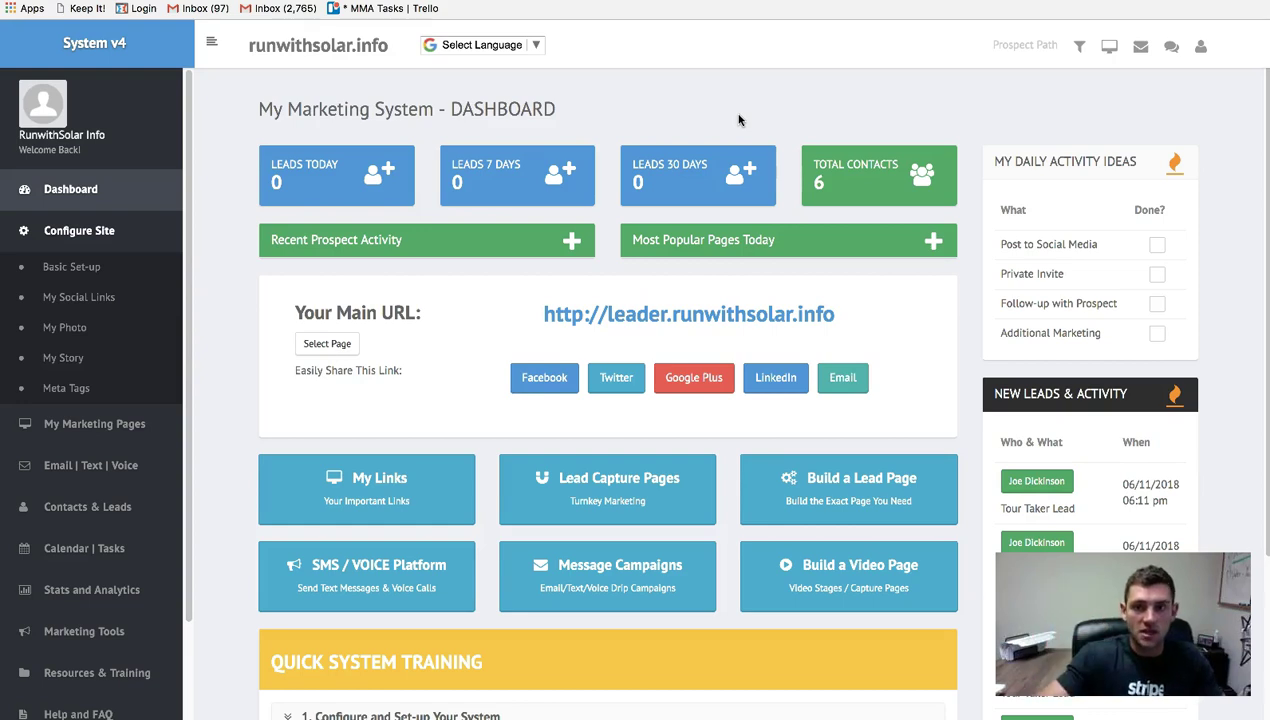
pyautogui.click(743, 119)
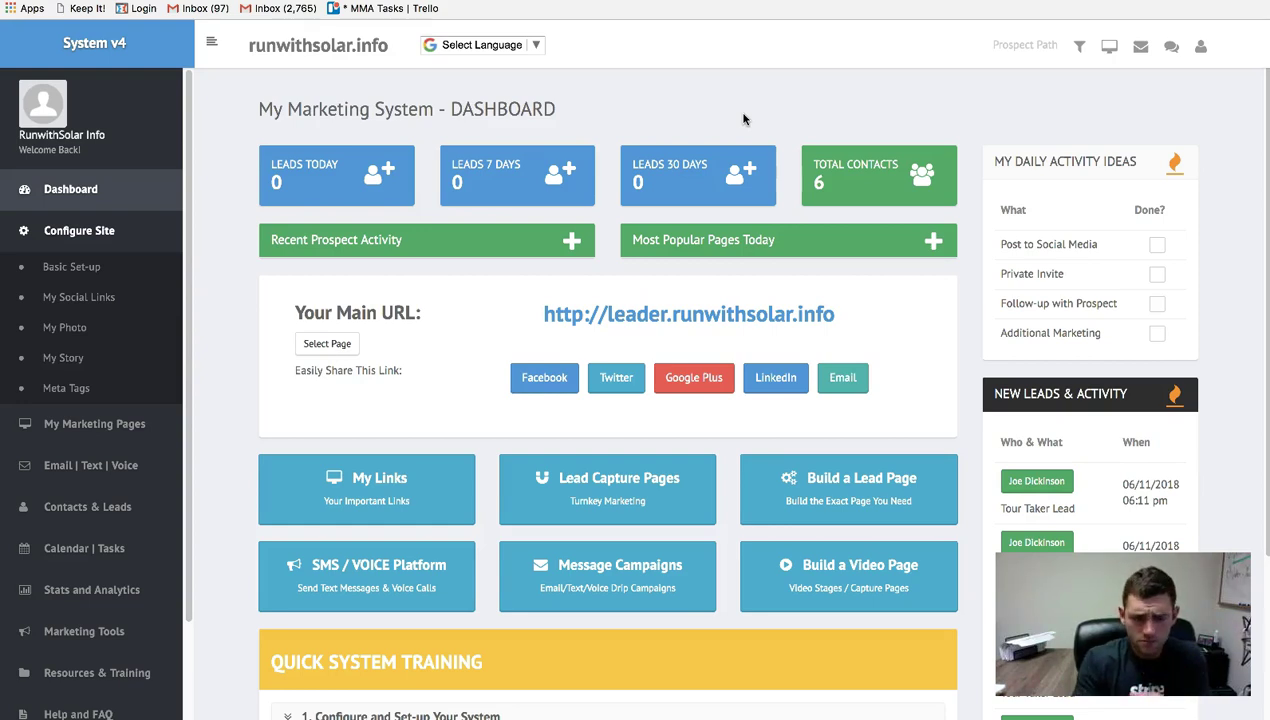
pyautogui.click(104, 259)
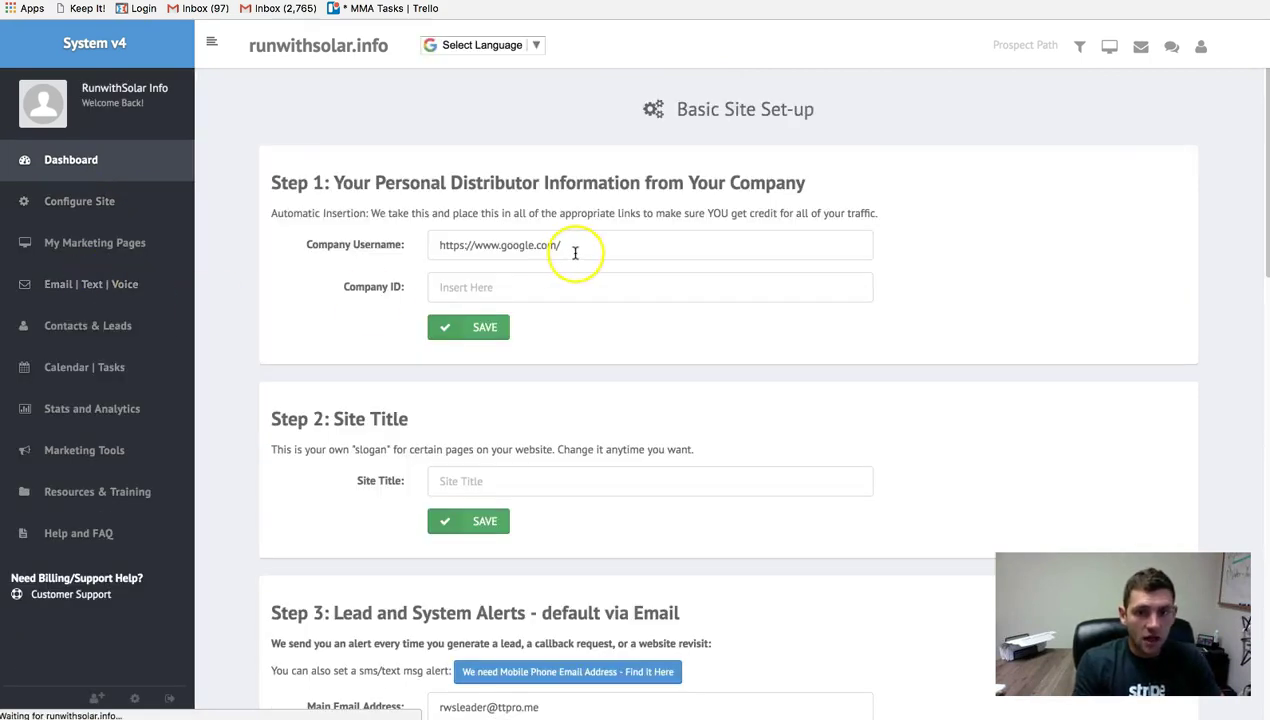
# - Review the Company Username and Company ID fields in the Step 1 distributor information section
pyautogui.moveTo(575, 250); pyautogui.dragTo(431, 238)
pyautogui.click(508, 252)
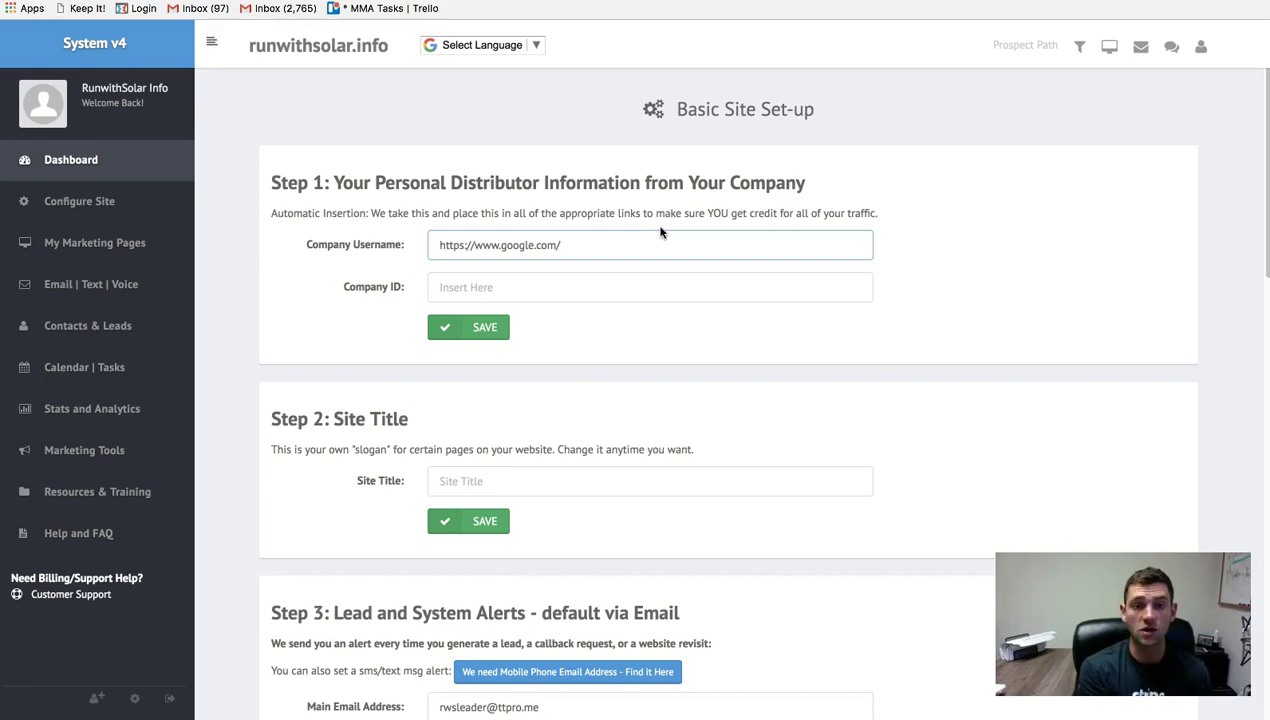
pyautogui.click(547, 242)
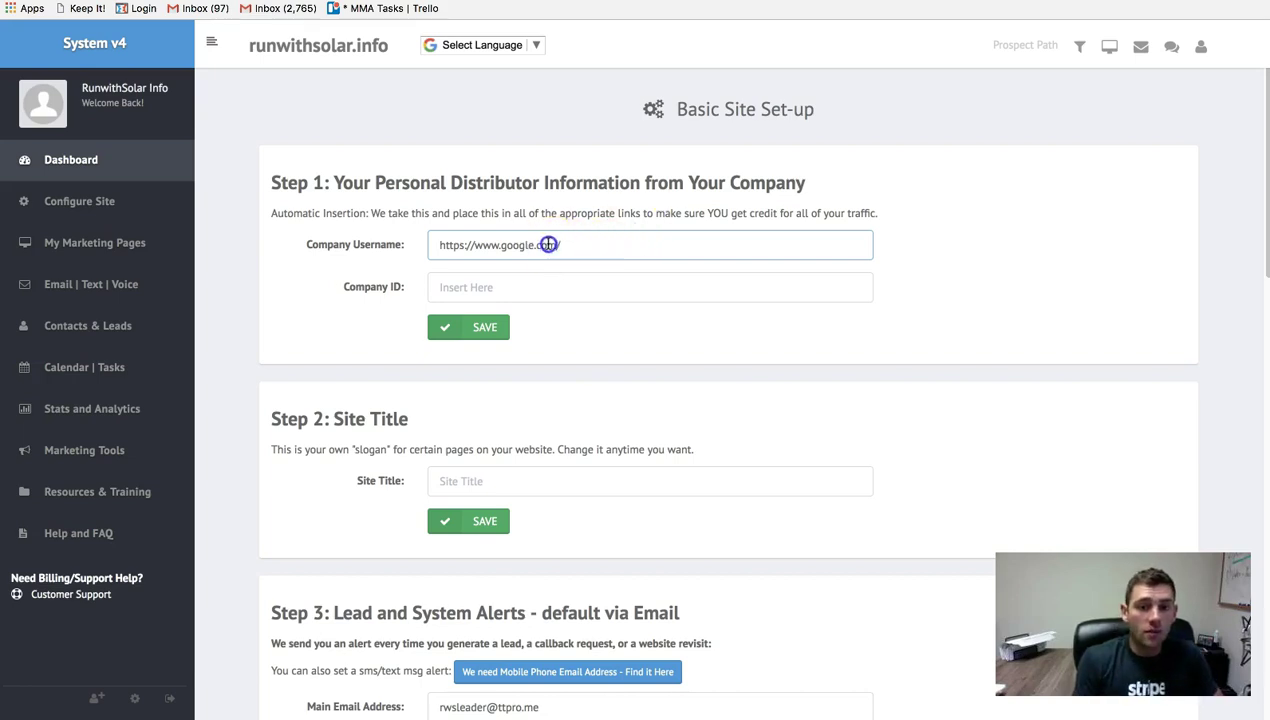
pyautogui.click(505, 245)
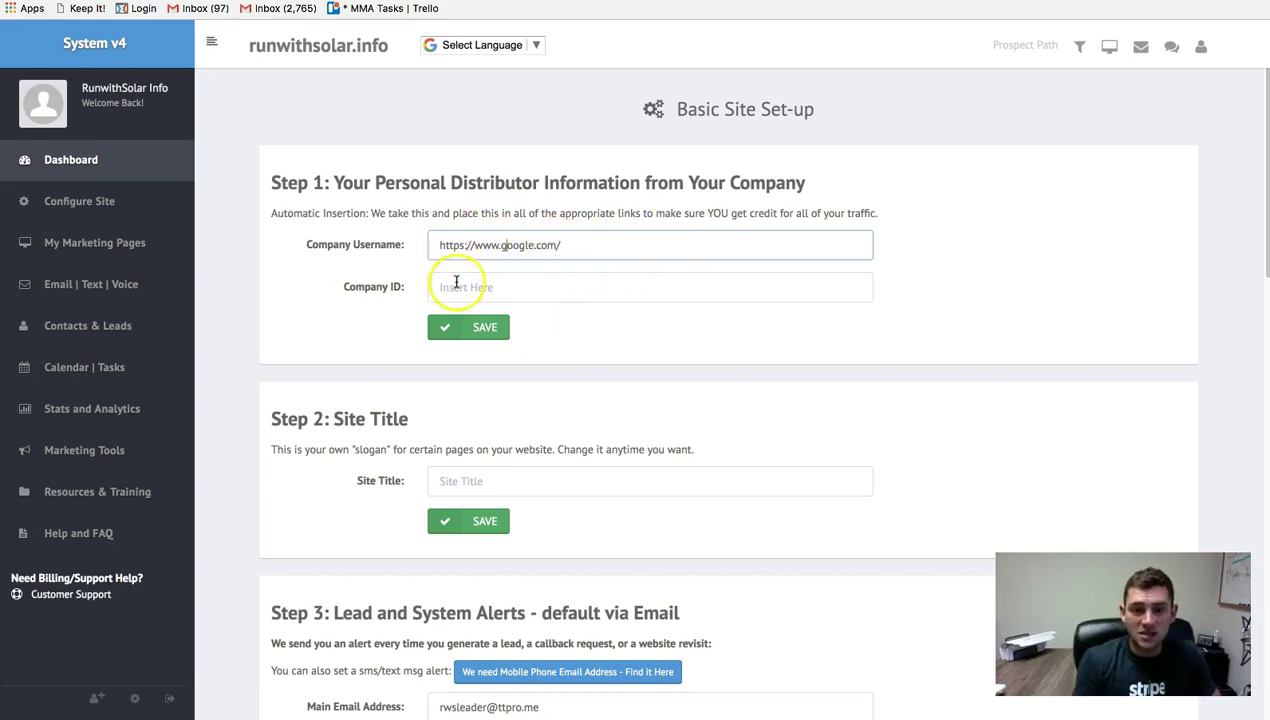
pyautogui.click(473, 245)
pyautogui.click(492, 286)
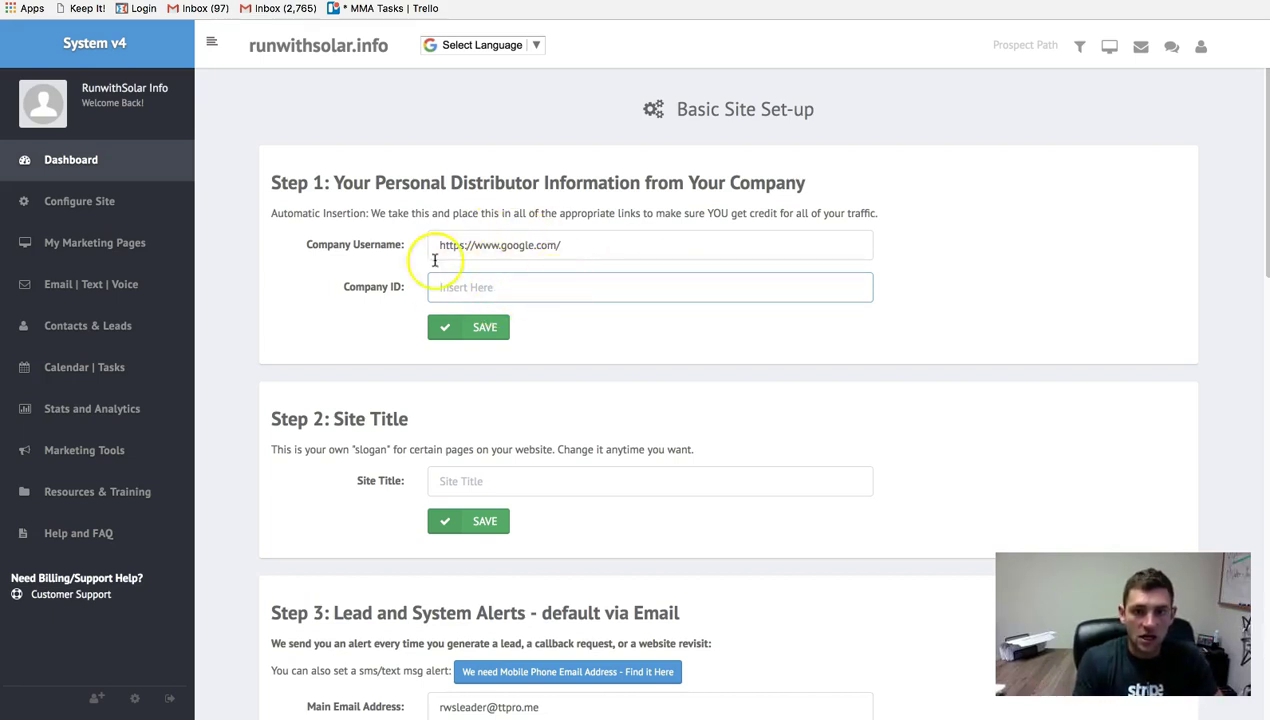
# - Enter "Joe's Solar" as a sample site title in Step 2 and clear the field again
pyautogui.scroll(-1, 485, 406)
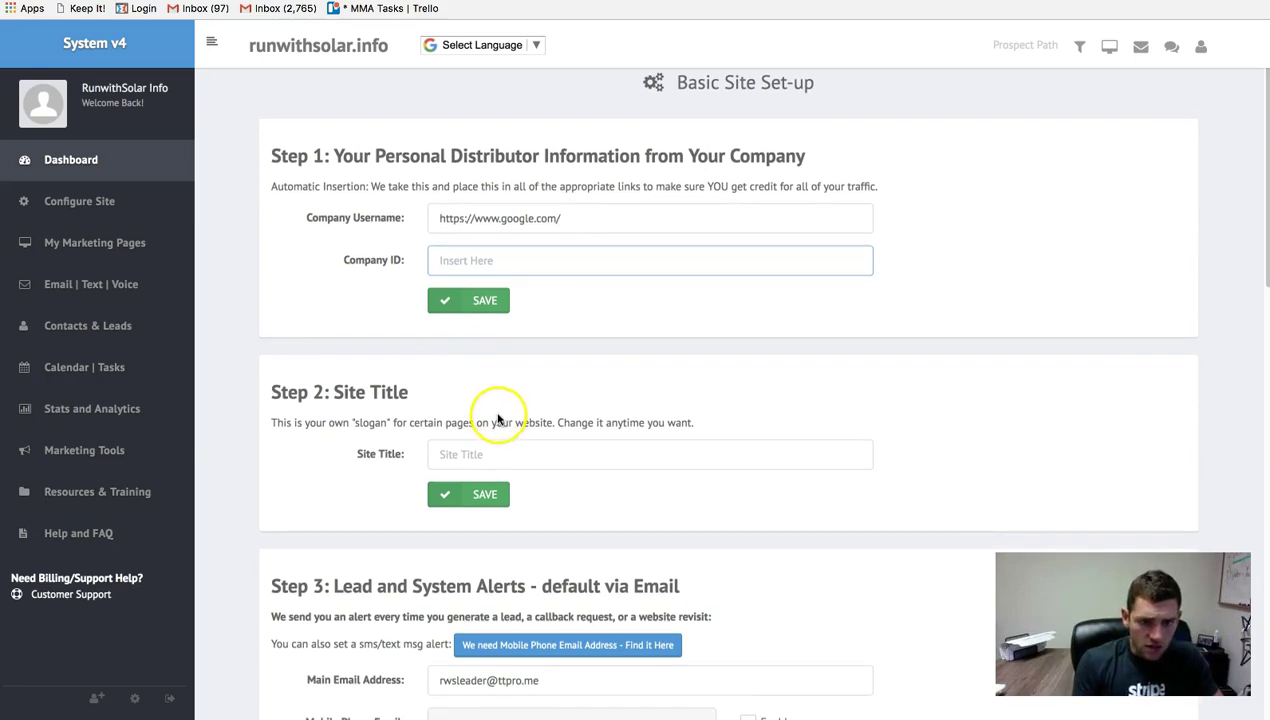
pyautogui.click(477, 454)
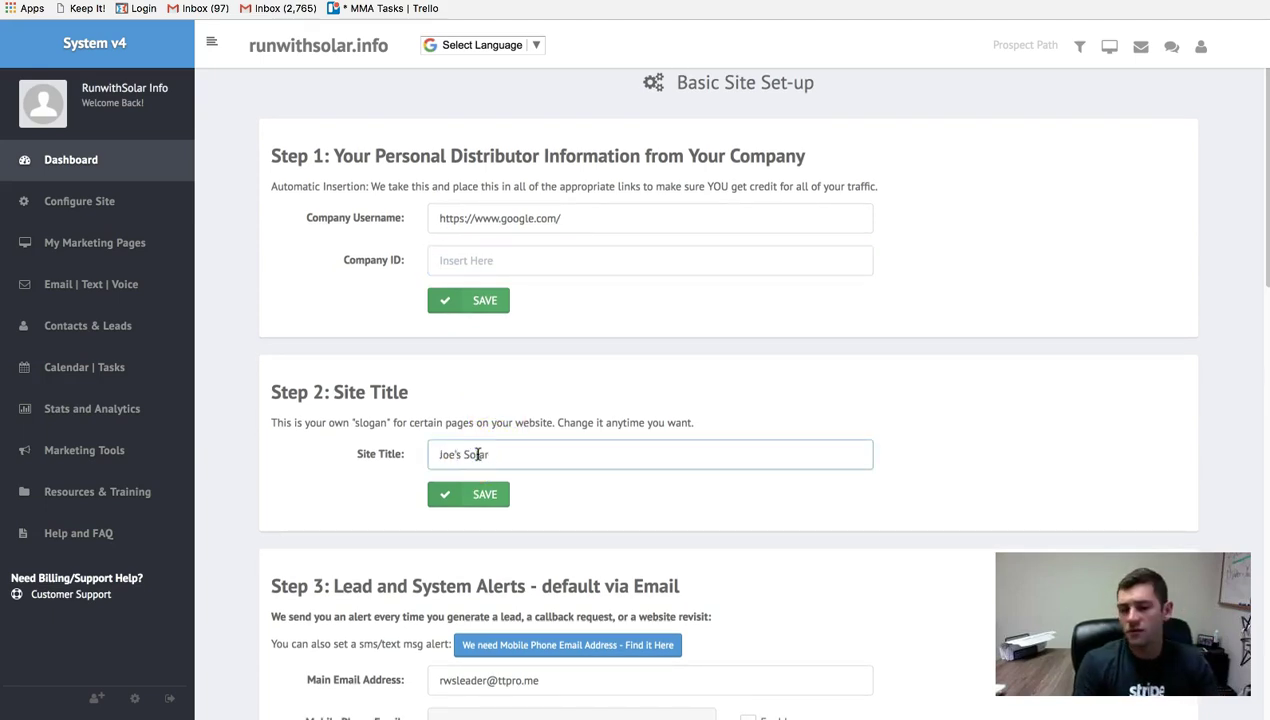
pyautogui.moveTo(495, 452); pyautogui.dragTo(442, 445)
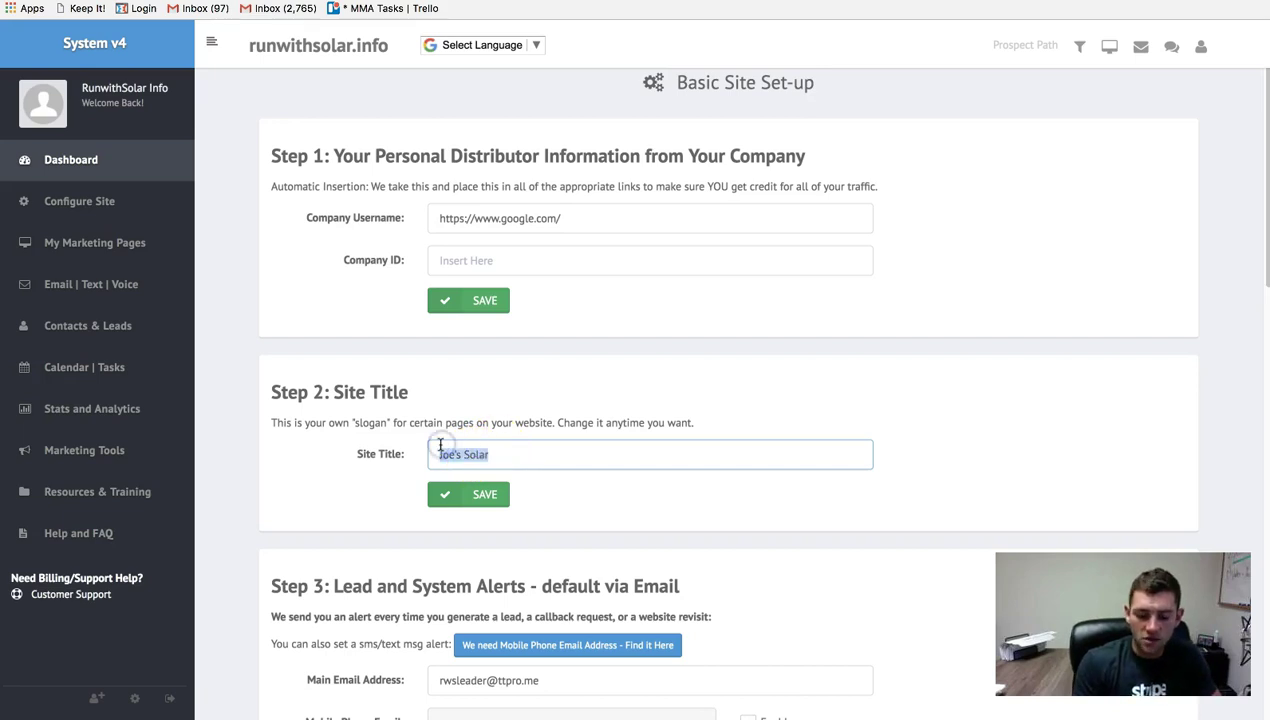
pyautogui.press('BackSpace')
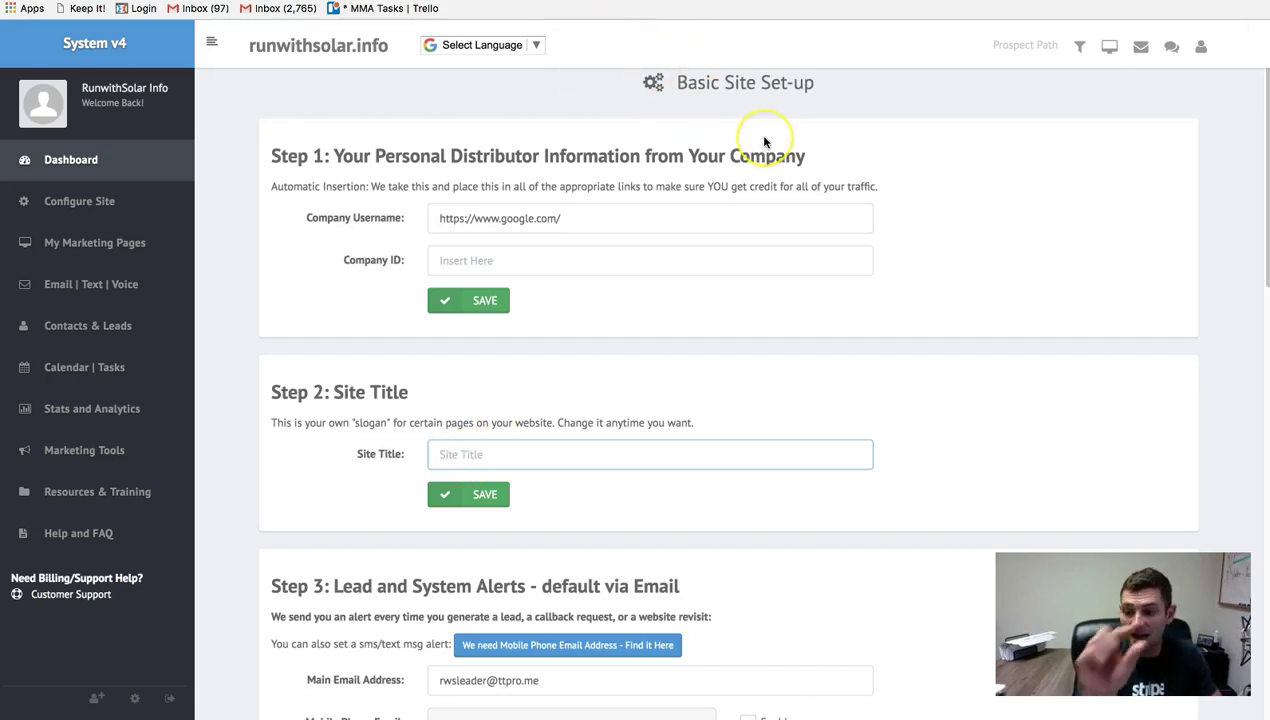
# - Examine the Step 3 lead alert settings, the additional personalization steps and the carrier list of mobile phone email addresses
pyautogui.scroll(-3, 775, 160)
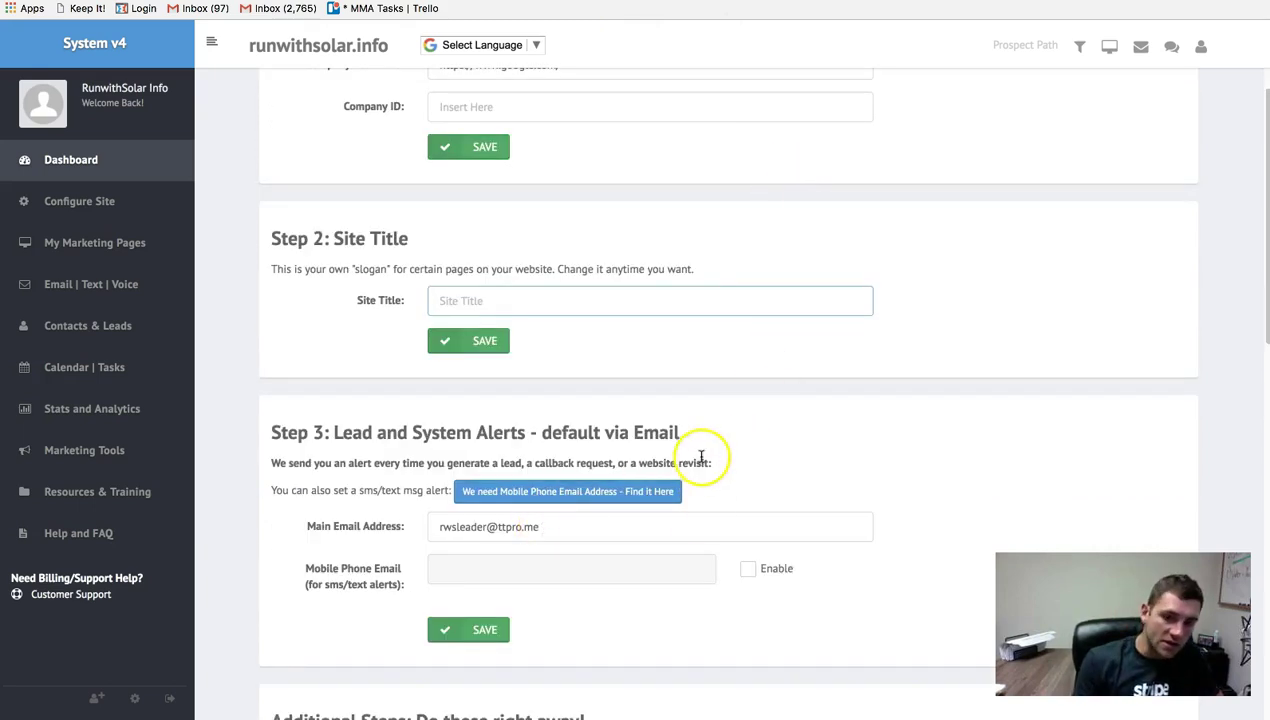
pyautogui.scroll(-1, 701, 460)
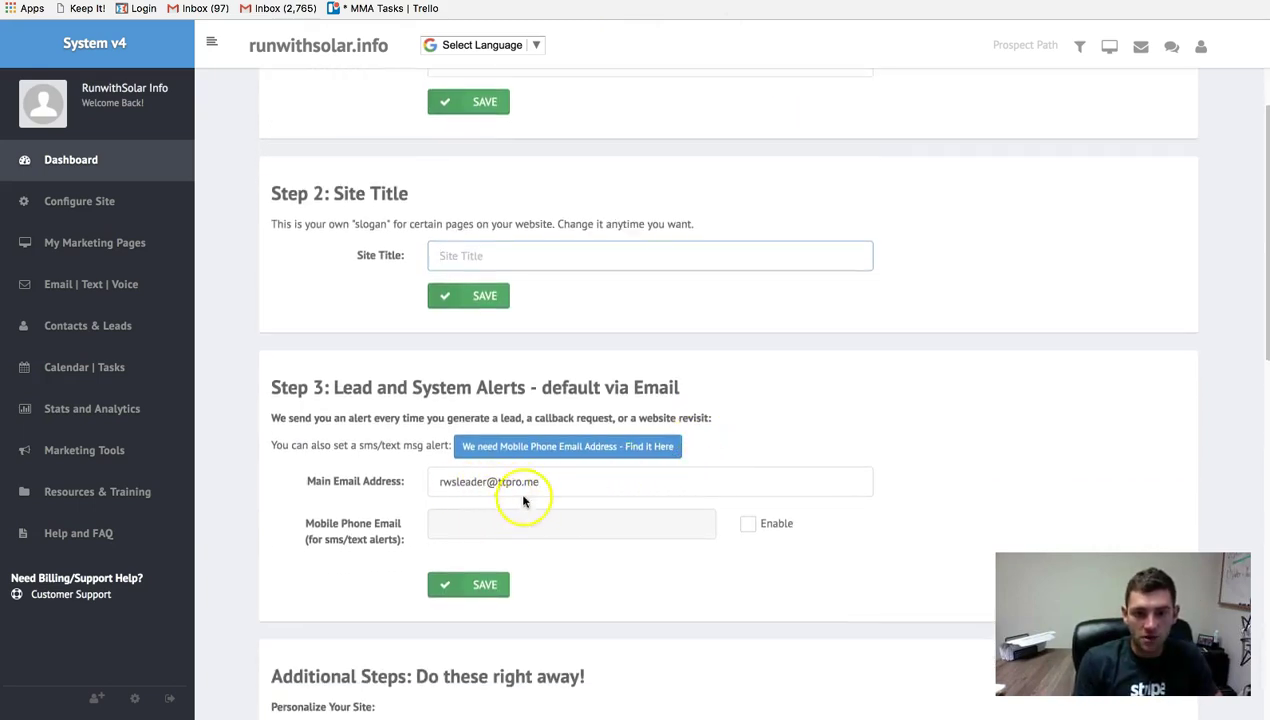
pyautogui.scroll(-1, 560, 478)
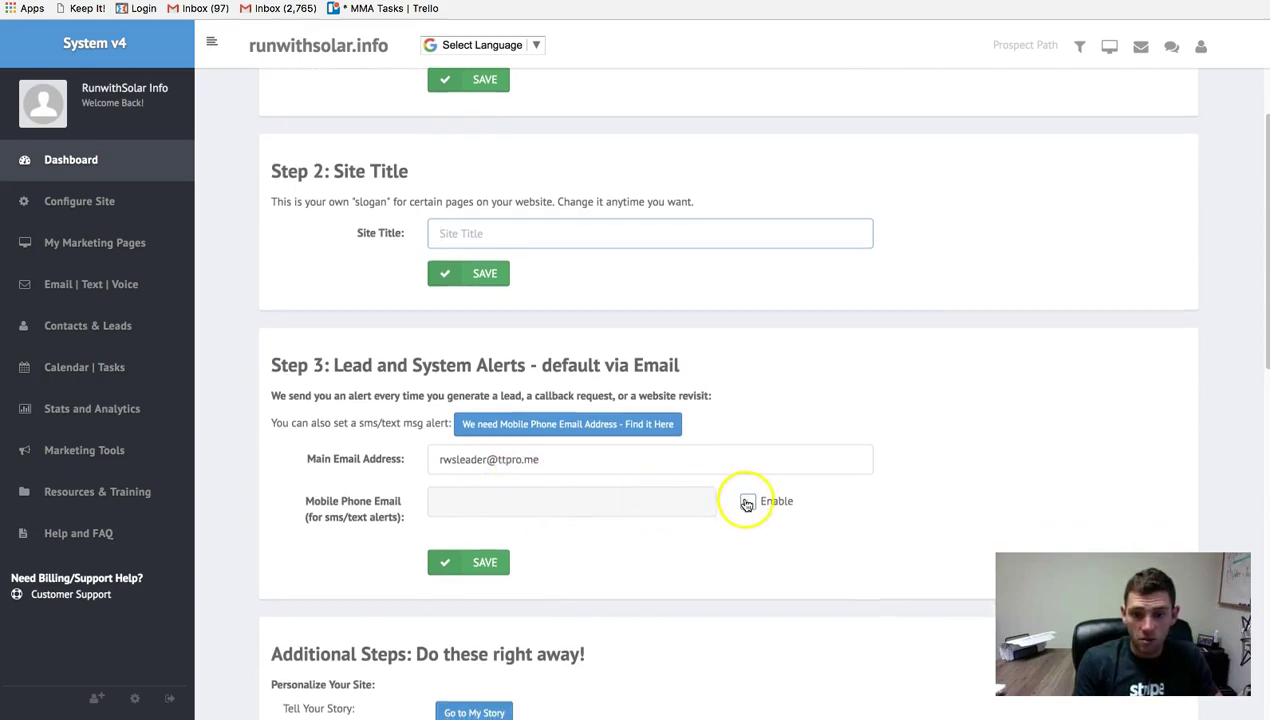
pyautogui.scroll(-5, 747, 503)
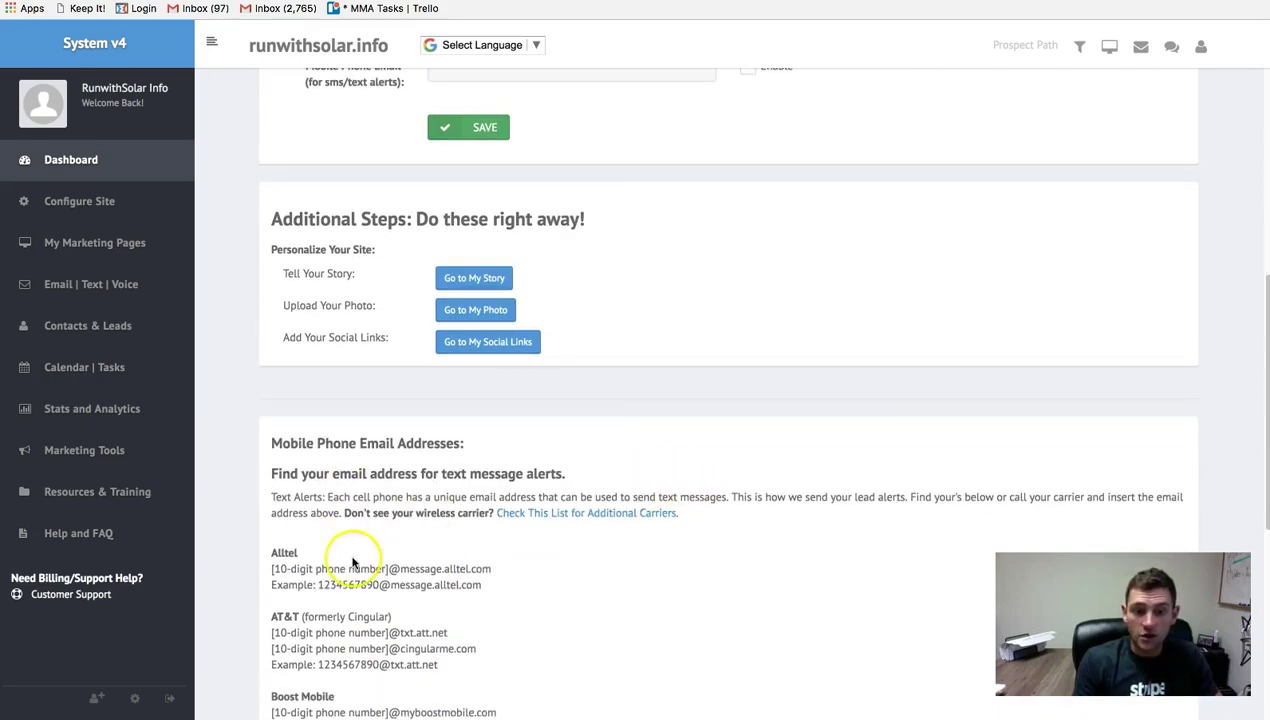
pyautogui.scroll(-3, 335, 530)
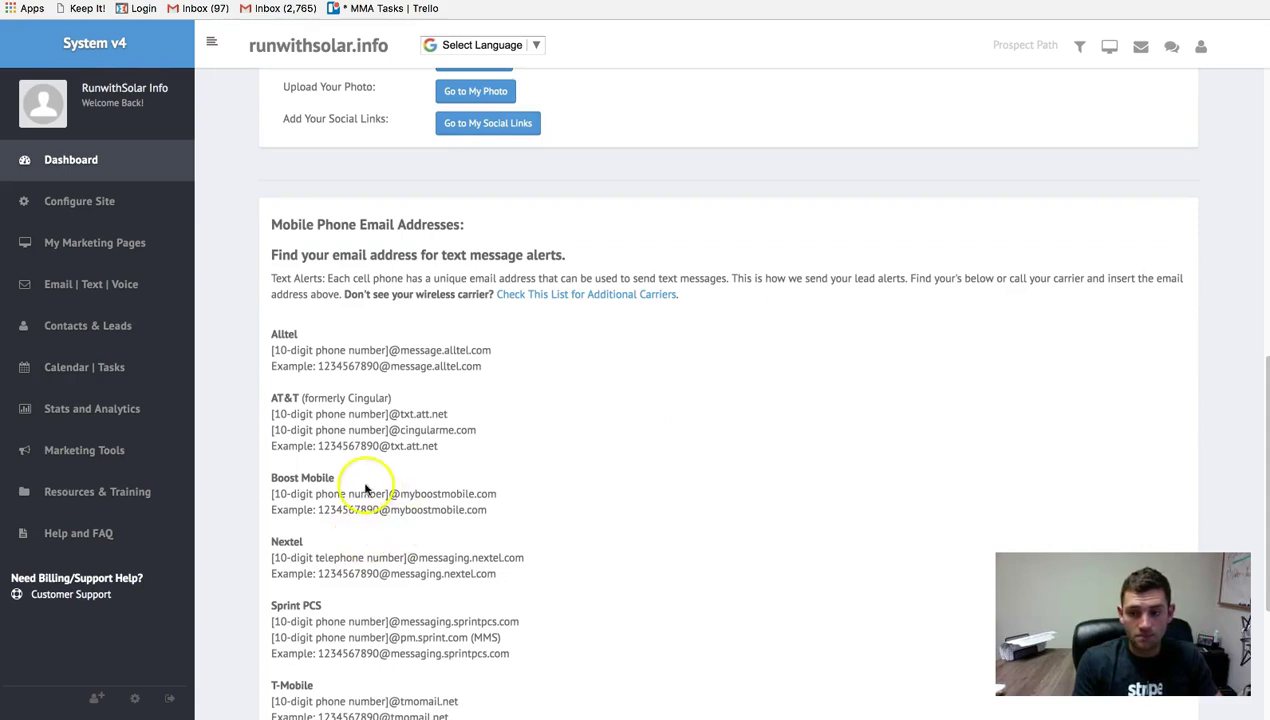
pyautogui.scroll(1, 539, 172)
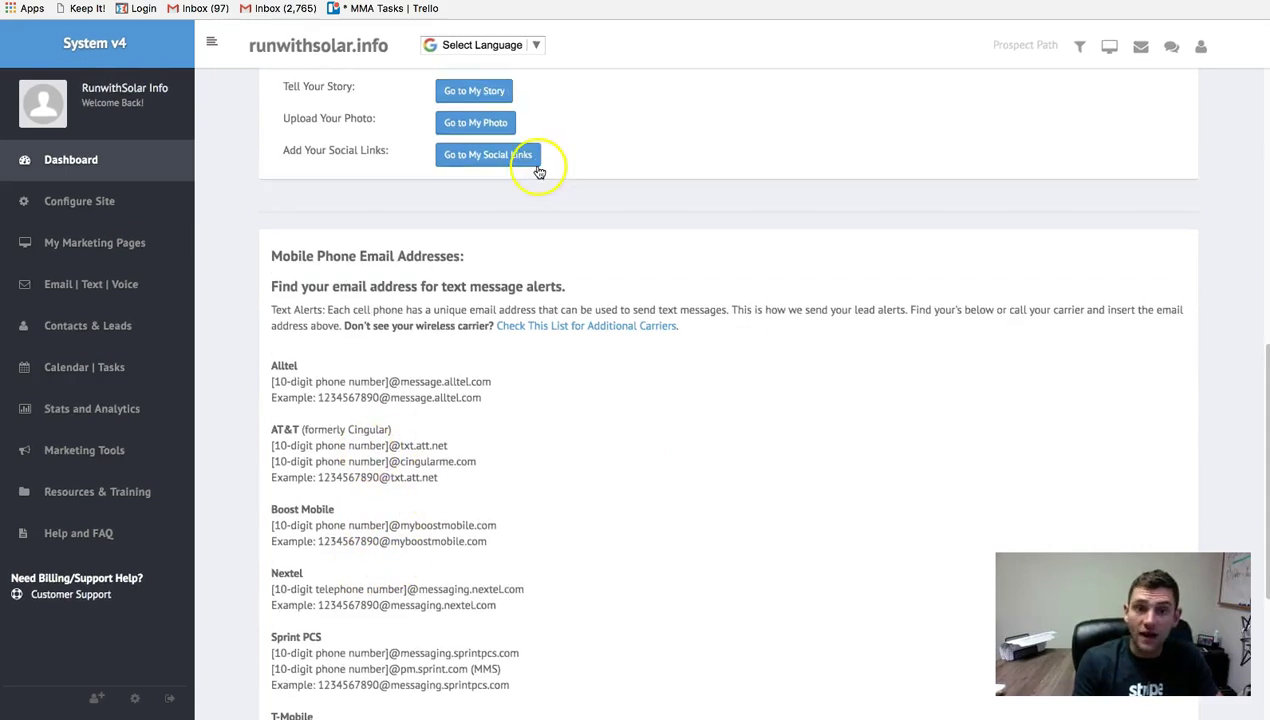
pyautogui.scroll(3, 530, 160)
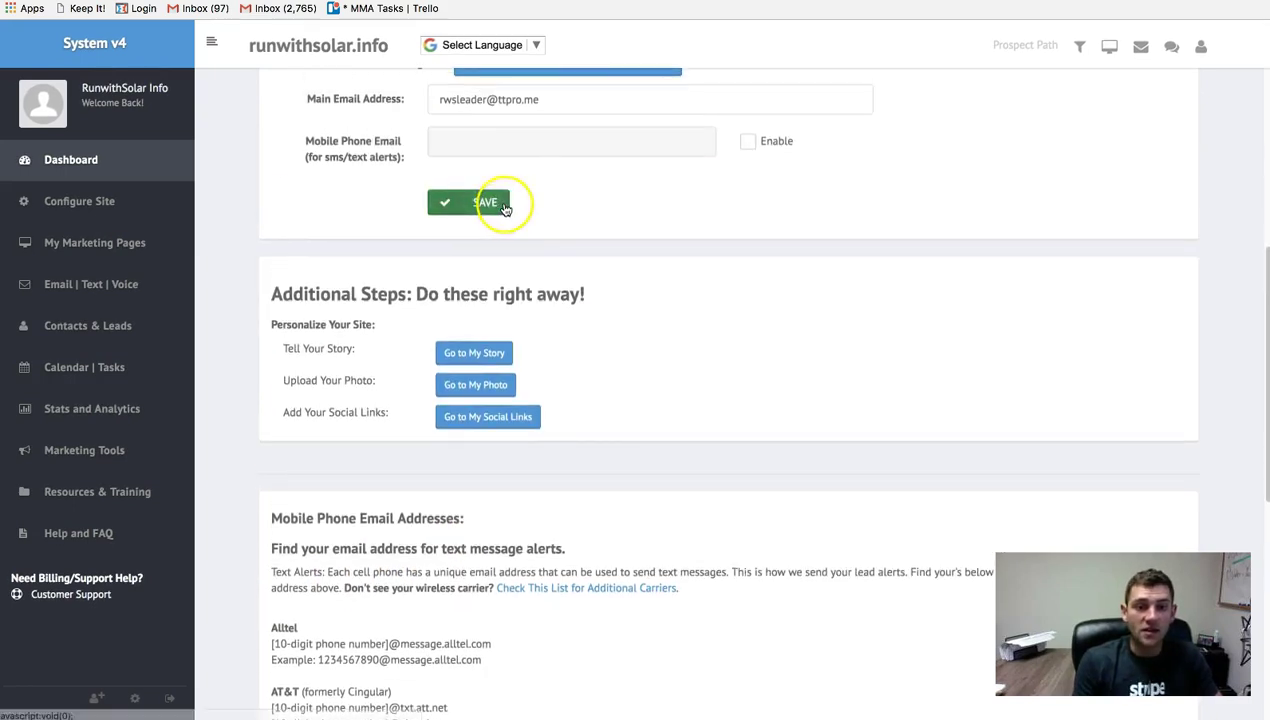
pyautogui.scroll(1, 505, 207)
# - Open the My Social Links page of the site configuration and activate the Facebook link field
pyautogui.click(79, 201)
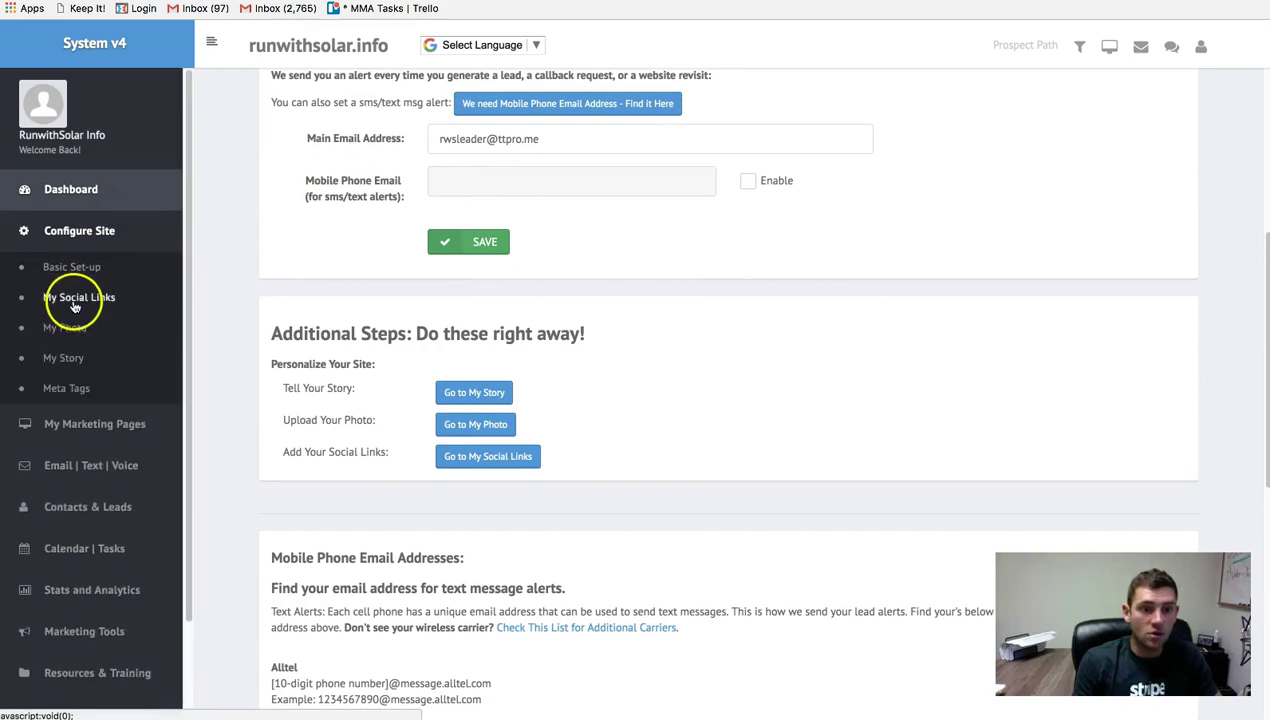
pyautogui.click(74, 300)
pyautogui.click(590, 354)
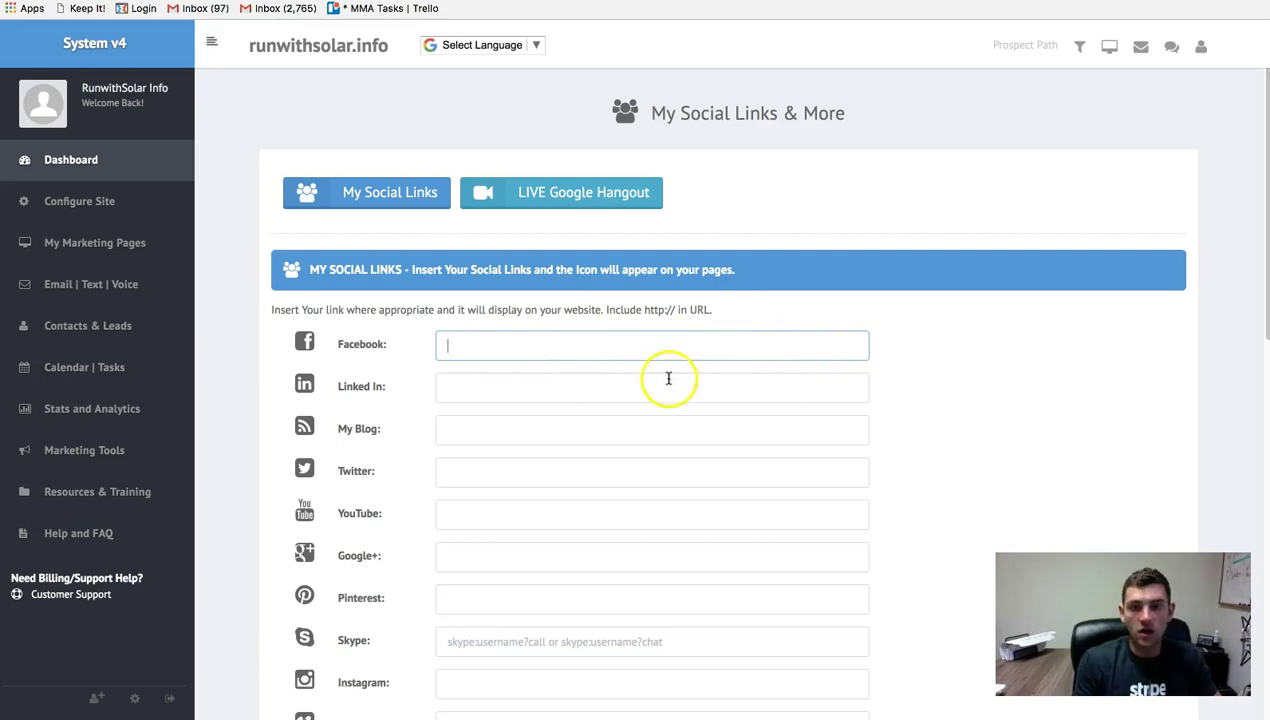
# - Look through the social profile link fields and the Facebook Tracking Pixel, PayPal and Google Hangout sections
pyautogui.scroll(-2, 650, 413)
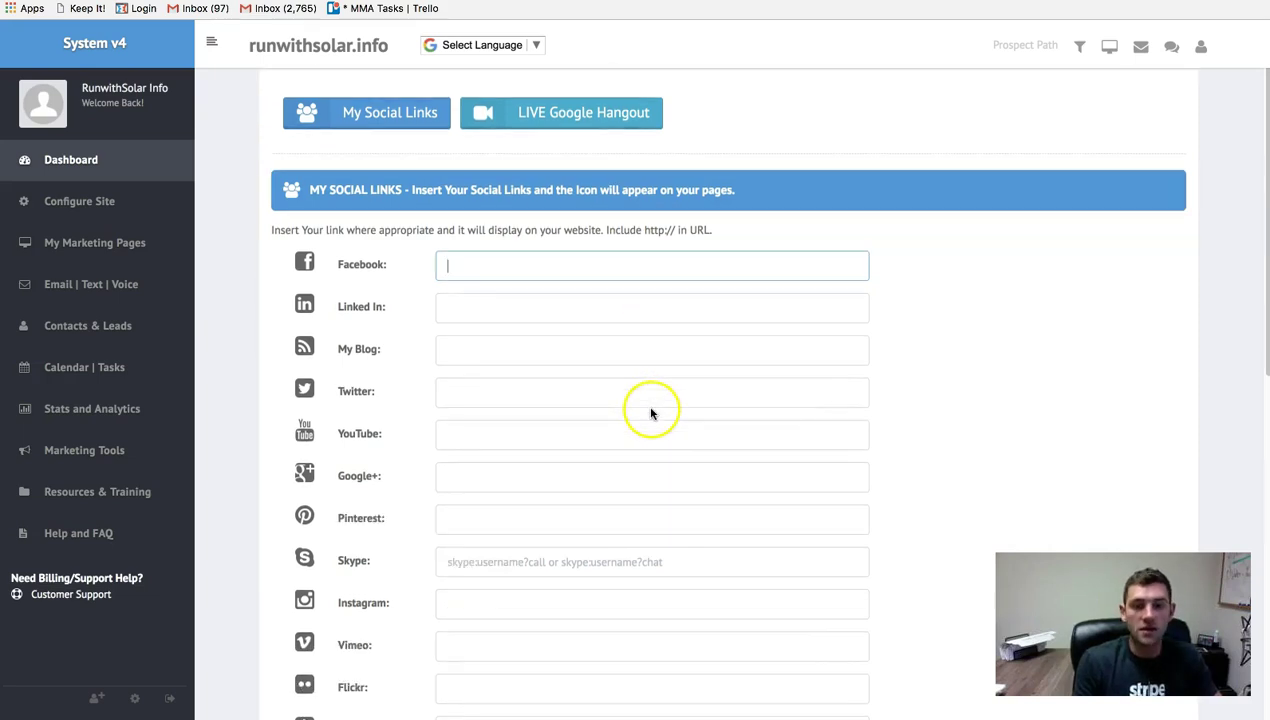
pyautogui.scroll(-1, 569, 463)
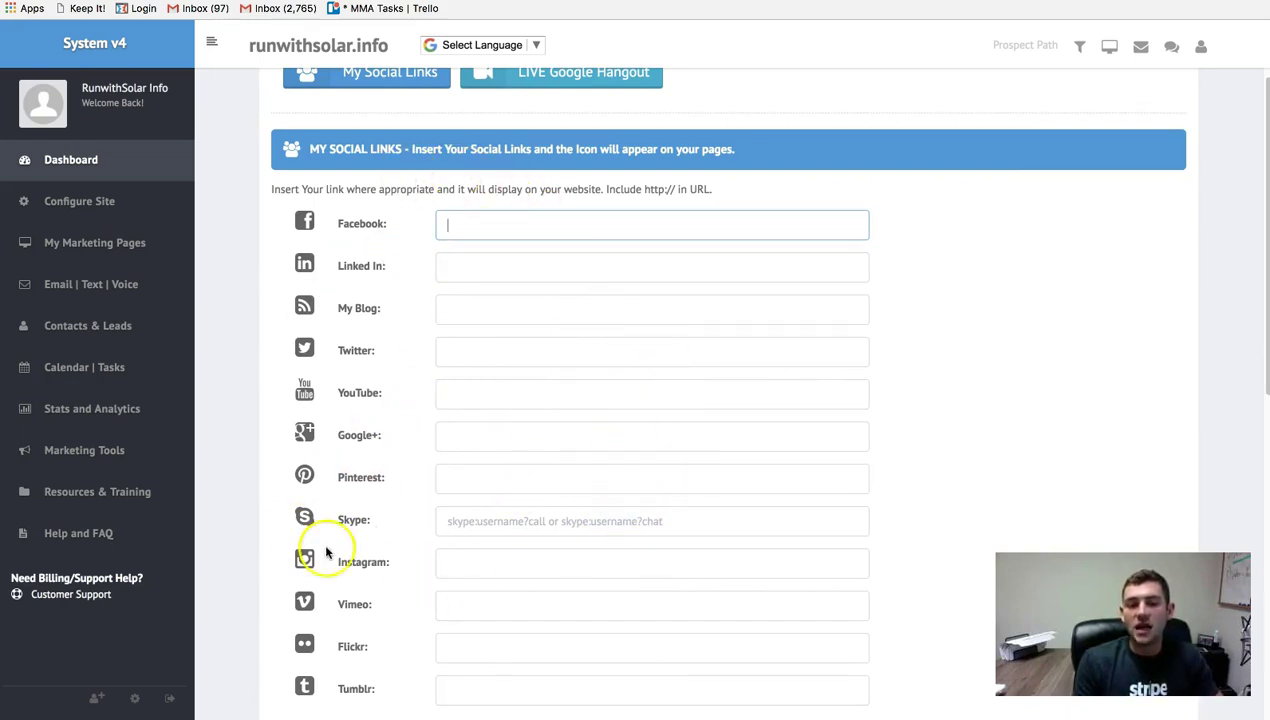
pyautogui.scroll(-1, 394, 440)
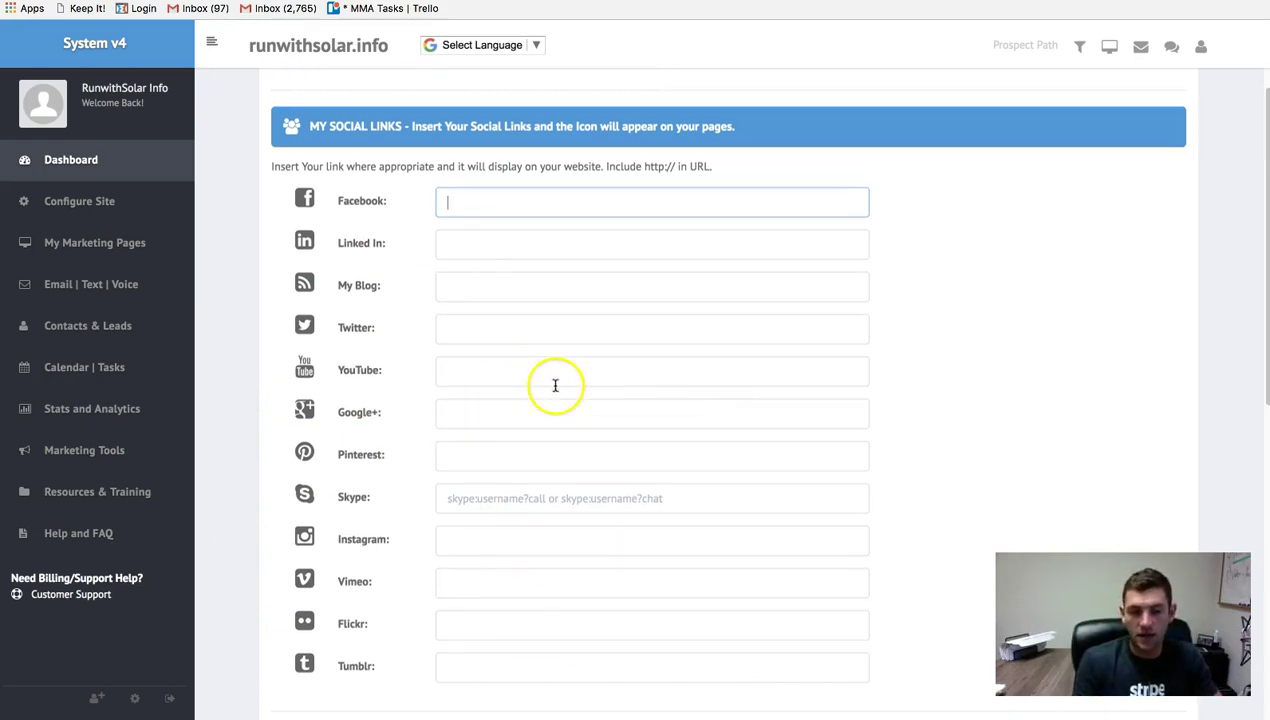
pyautogui.scroll(-1, 558, 380)
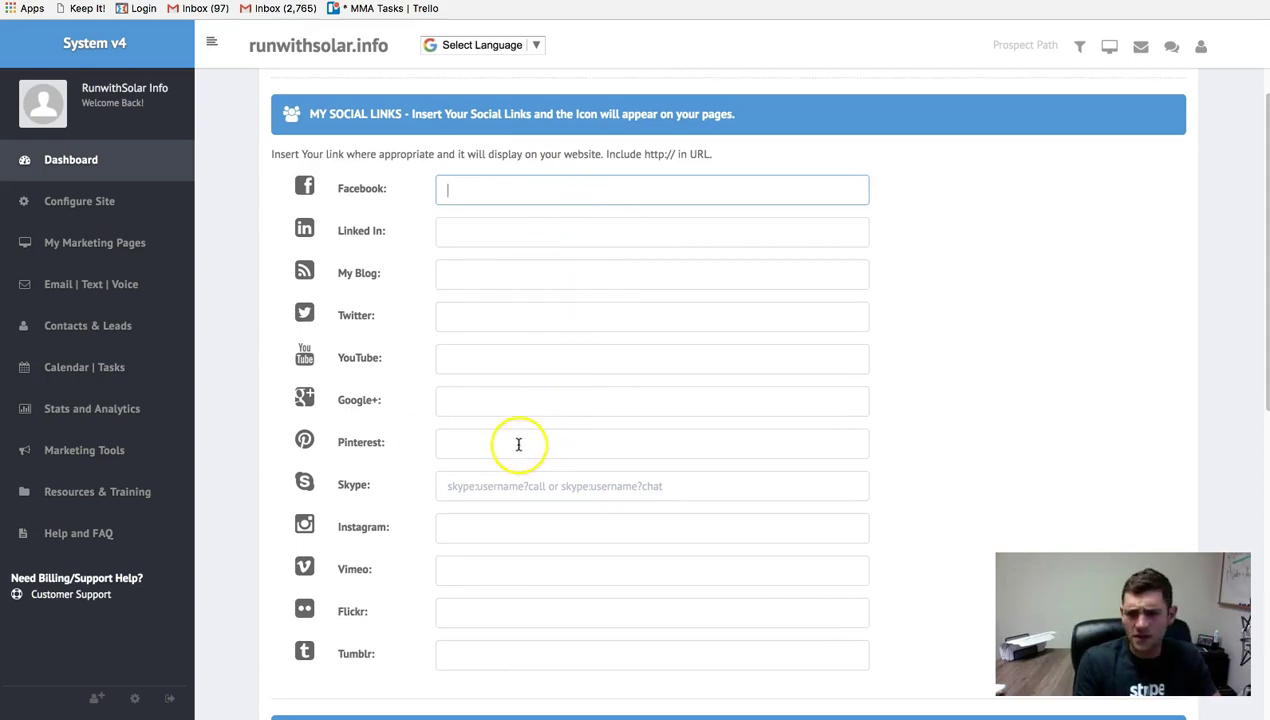
pyautogui.scroll(-5, 533, 448)
pyautogui.scroll(-5, 621, 258)
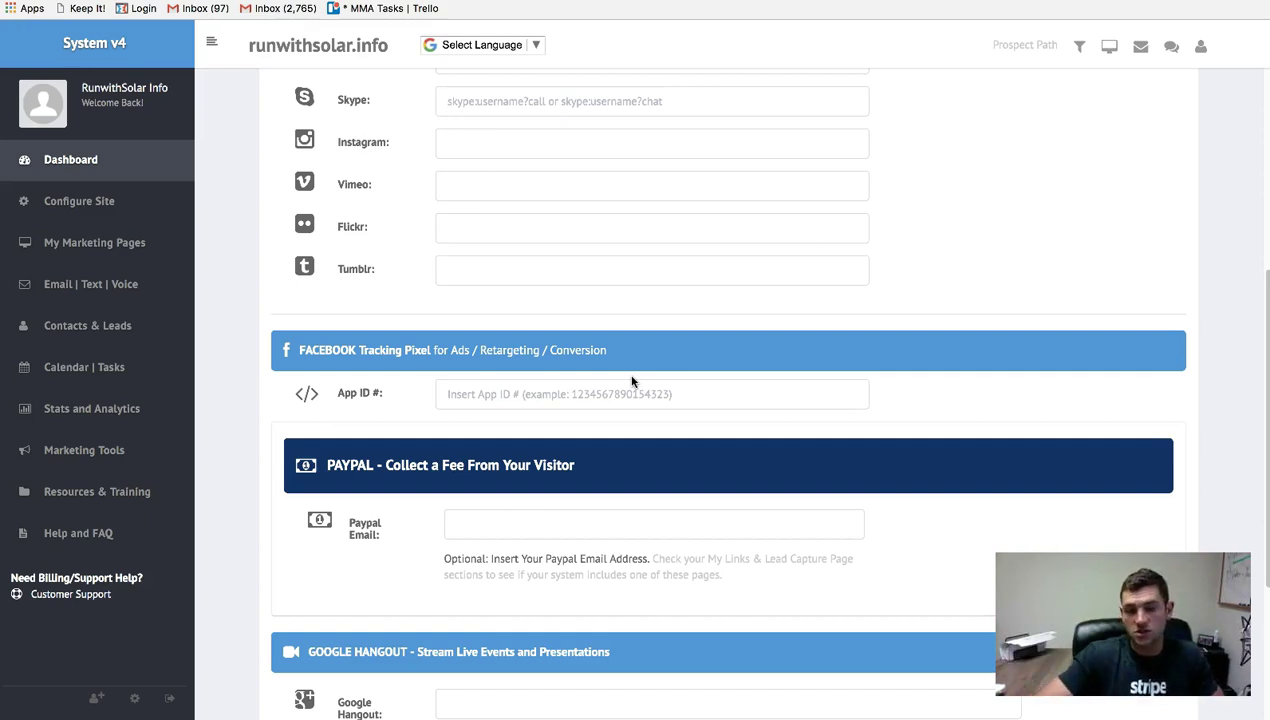
pyautogui.scroll(-1, 550, 410)
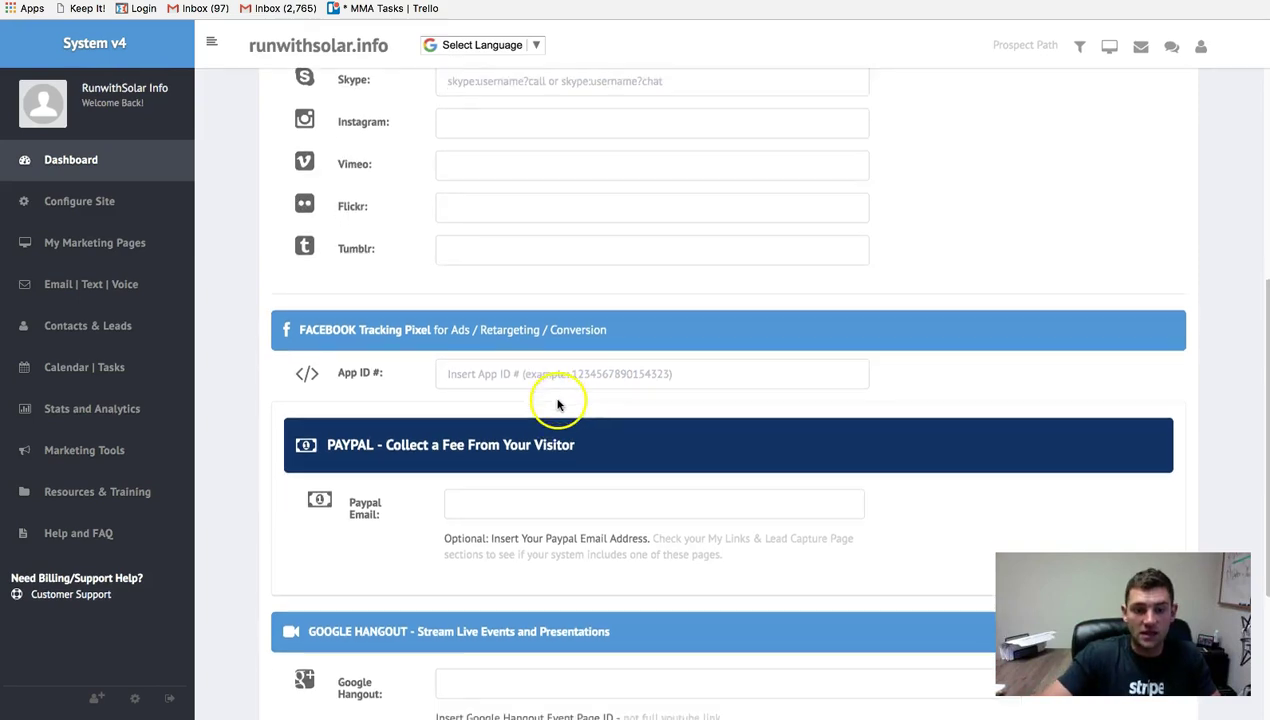
pyautogui.scroll(-5, 558, 404)
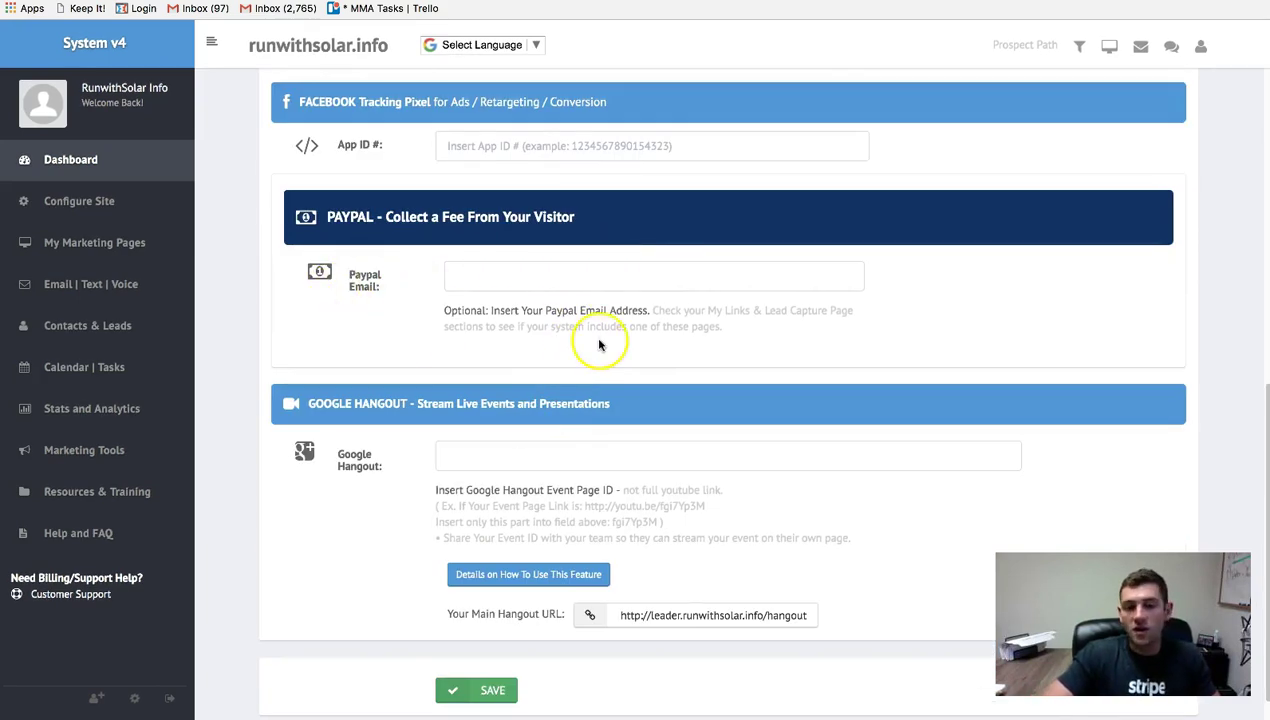
pyautogui.scroll(-1, 436, 333)
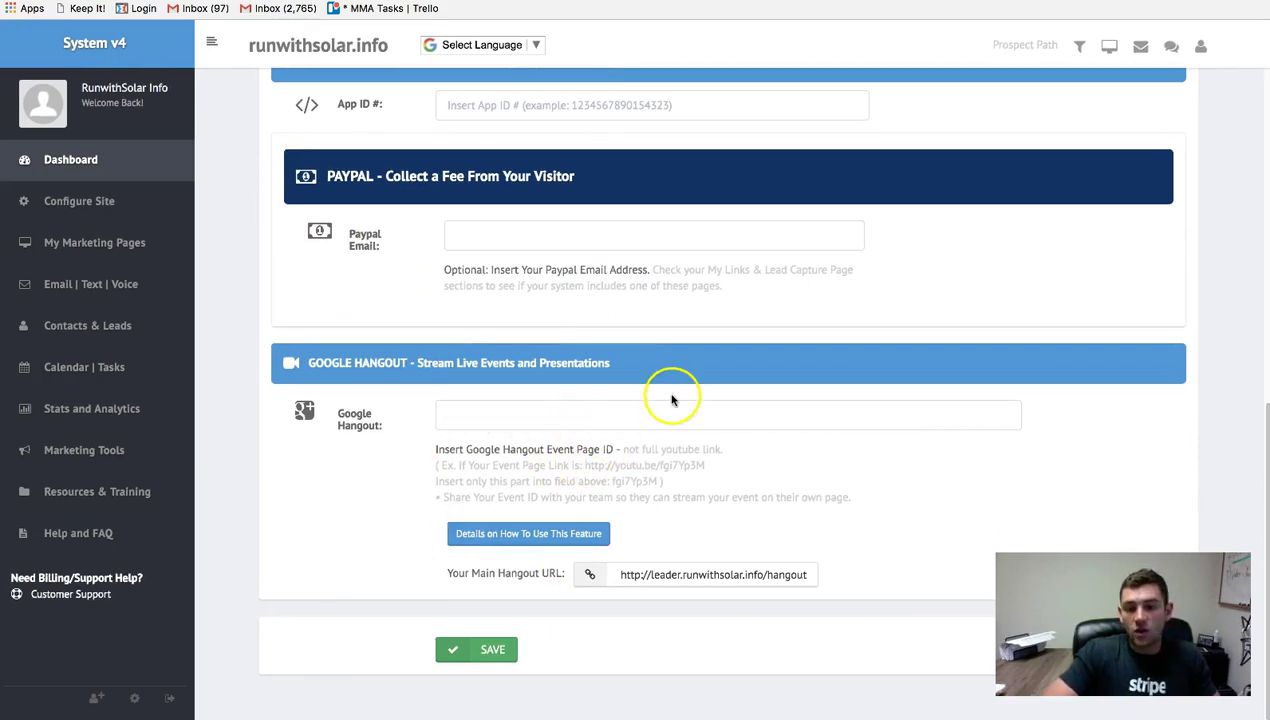
# - View the page behind the main hangout URL and compare it with the Google Hangout event ID field
pyautogui.click(596, 575)
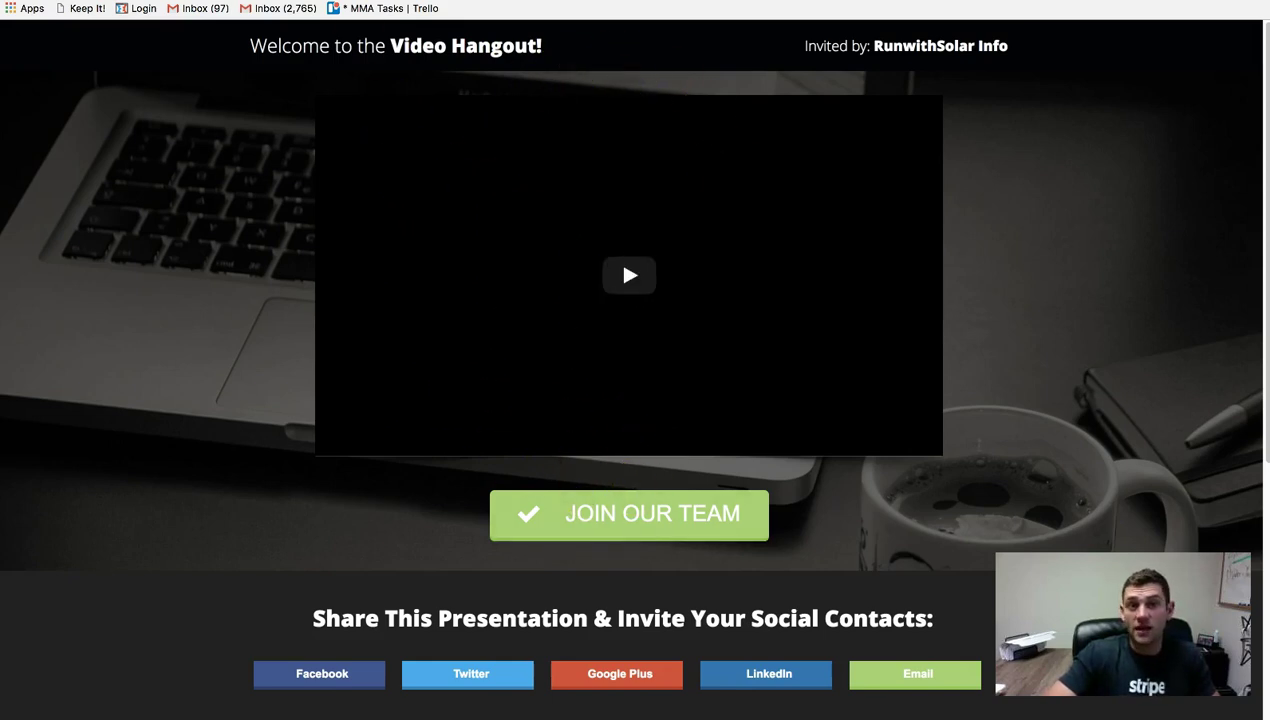
pyautogui.hotkey('ctrl', 'Tab')
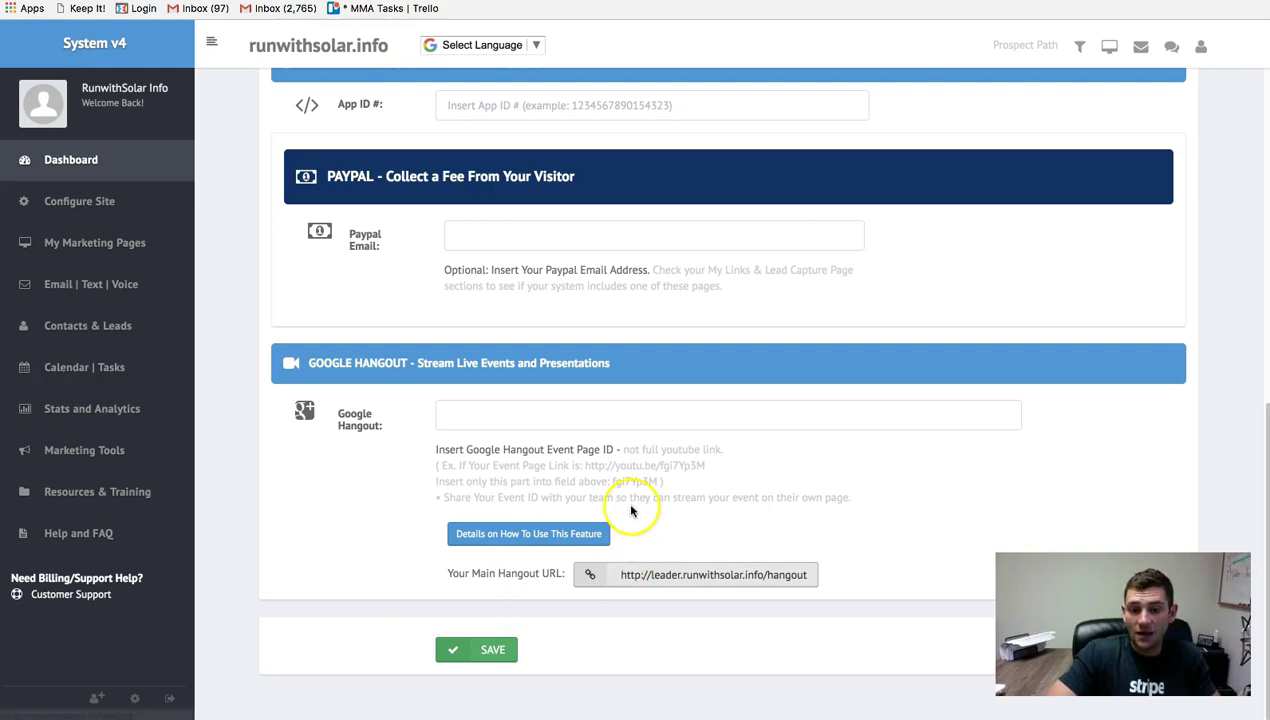
pyautogui.click(542, 409)
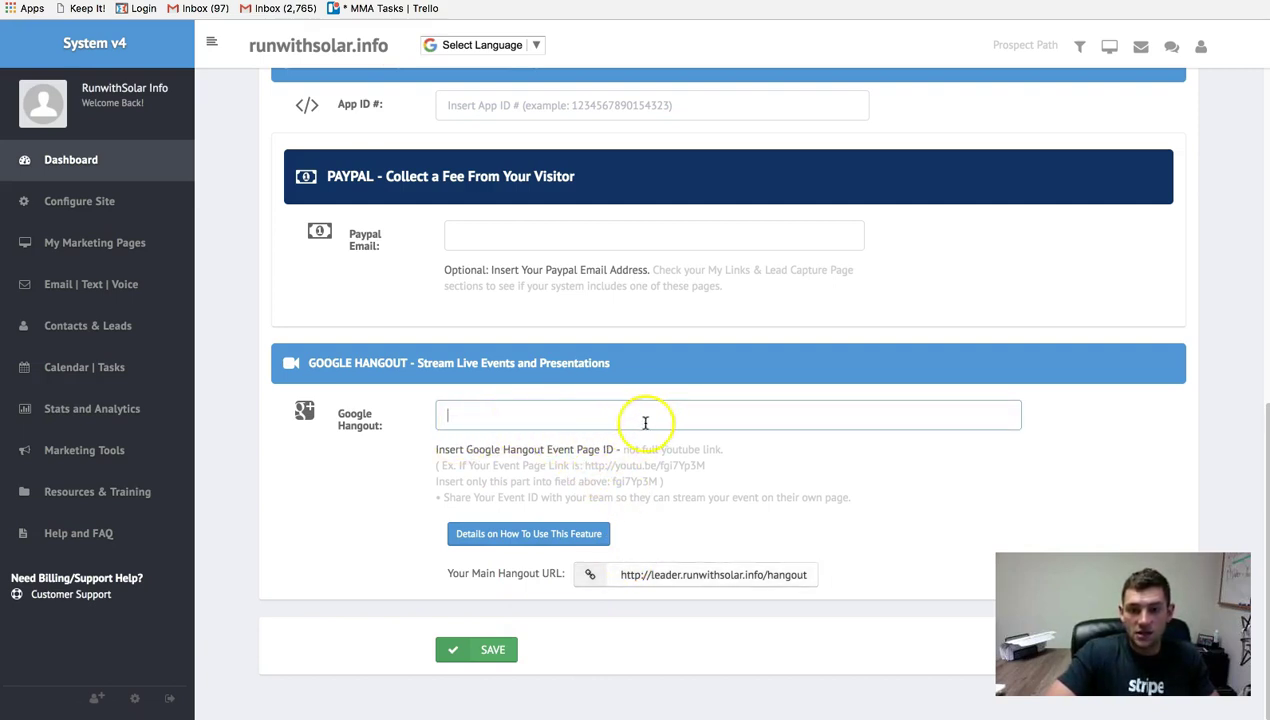
pyautogui.hotkey('ctrl', 'Tab')
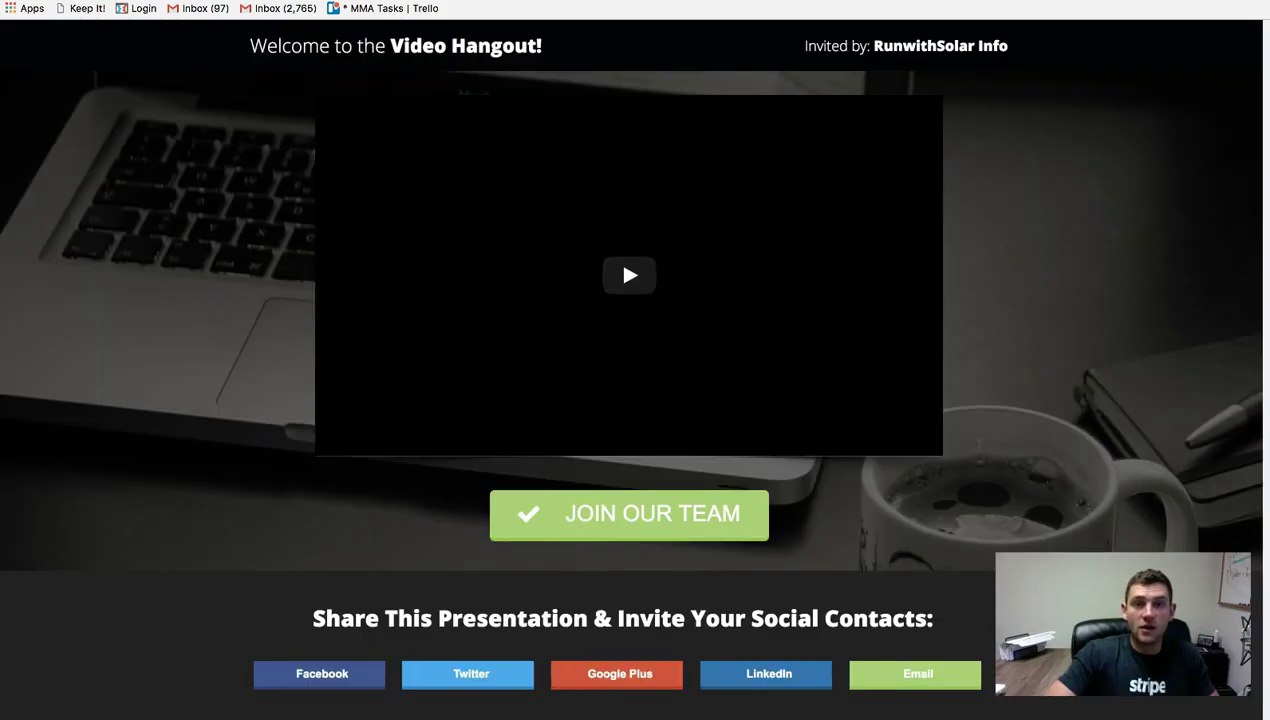
pyautogui.hotkey('ctrl', 'Tab')
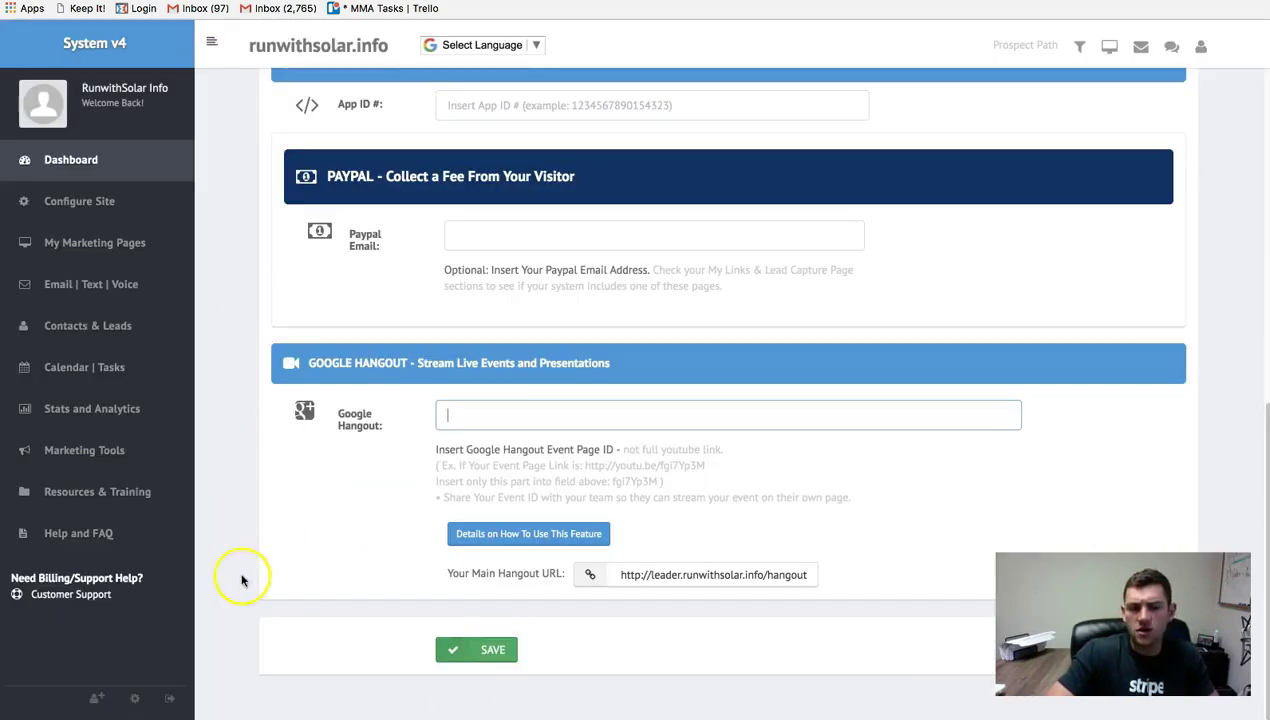
# - Open the My Photo upload page of the site configuration
pyautogui.click(104, 203)
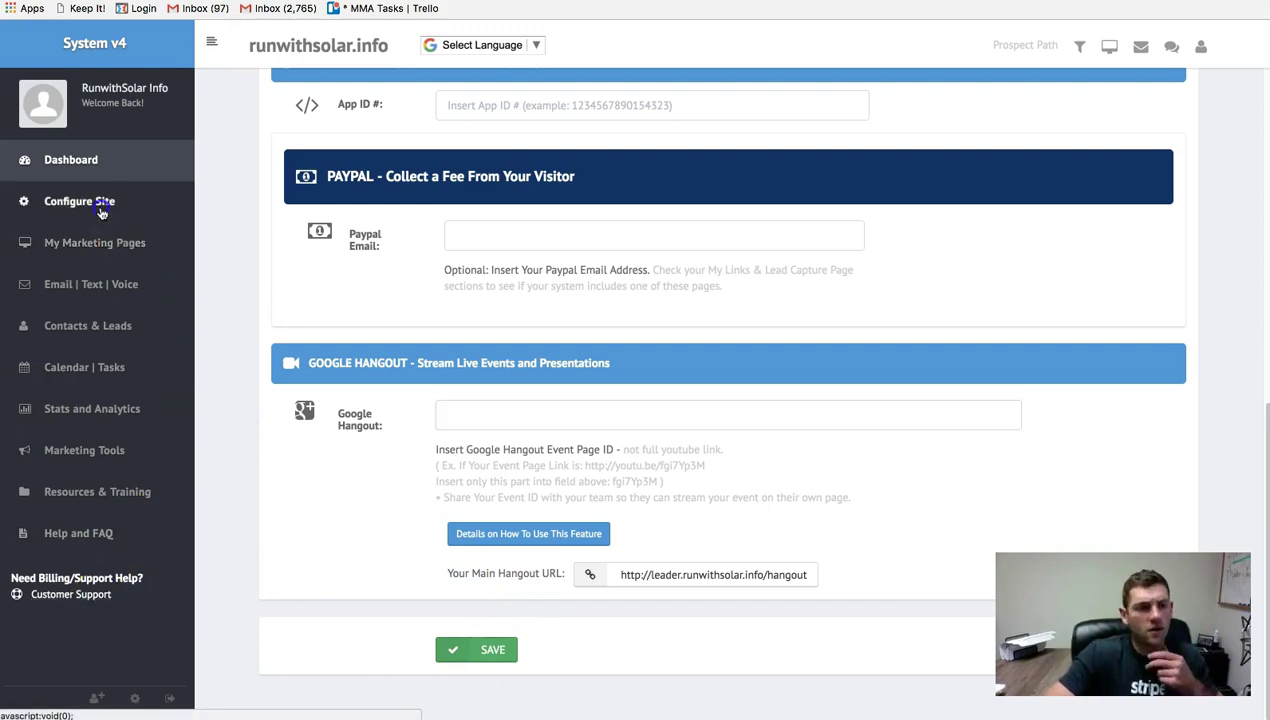
pyautogui.click(65, 328)
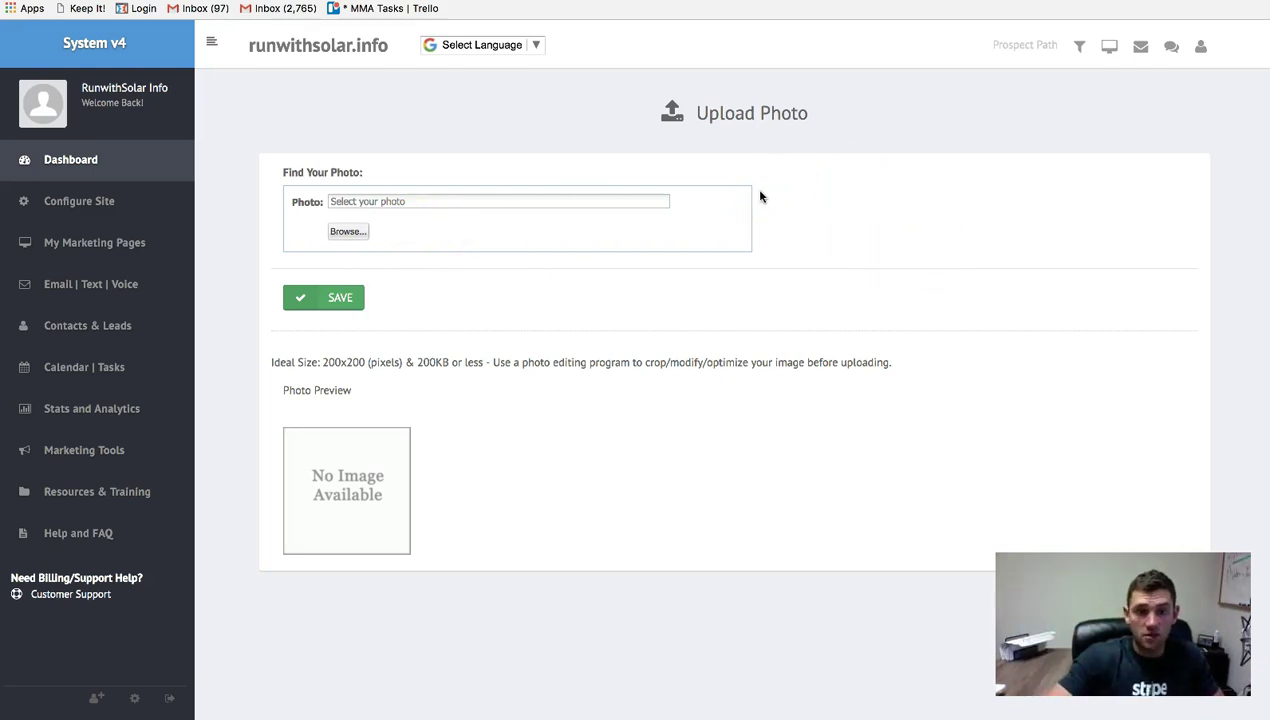
# - Check the ideal photo size on the Upload Photo page and open picresize.com in a new browser tab
pyautogui.moveTo(318, 365); pyautogui.dragTo(390, 366)
pyautogui.click(377, 363)
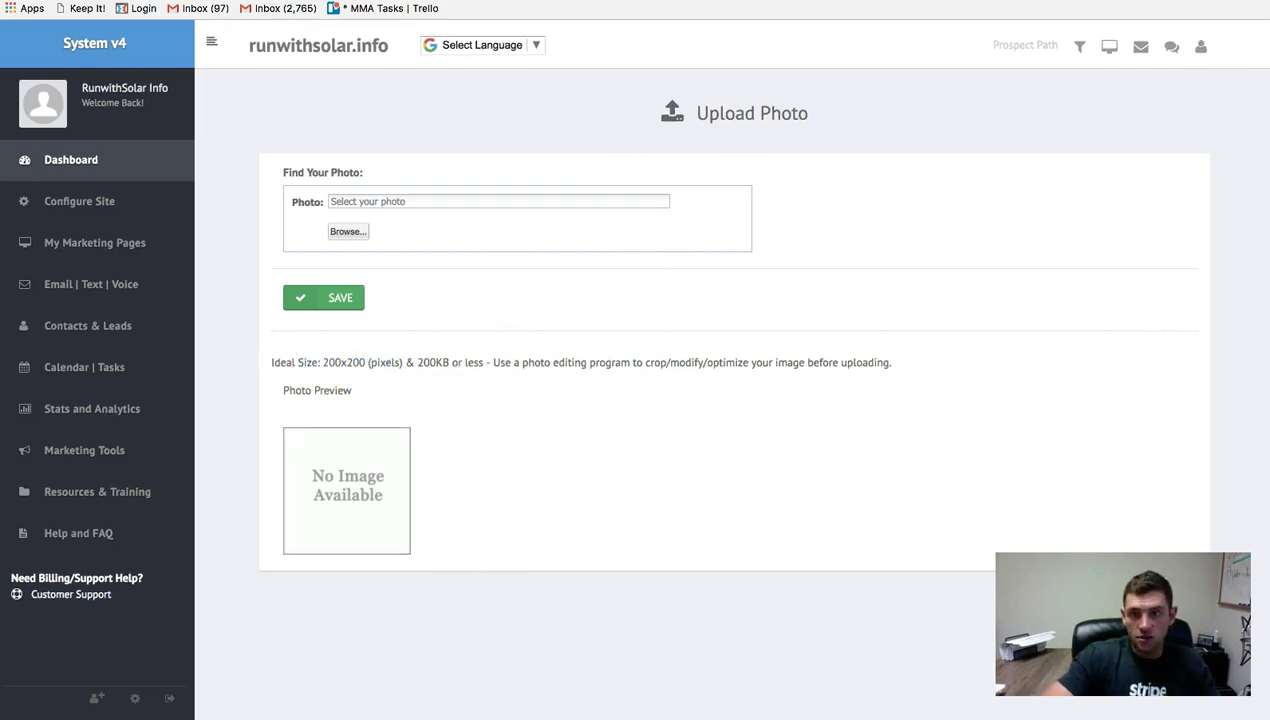
pyautogui.hotkey('ctrl', 't')
pyautogui.write('pi')
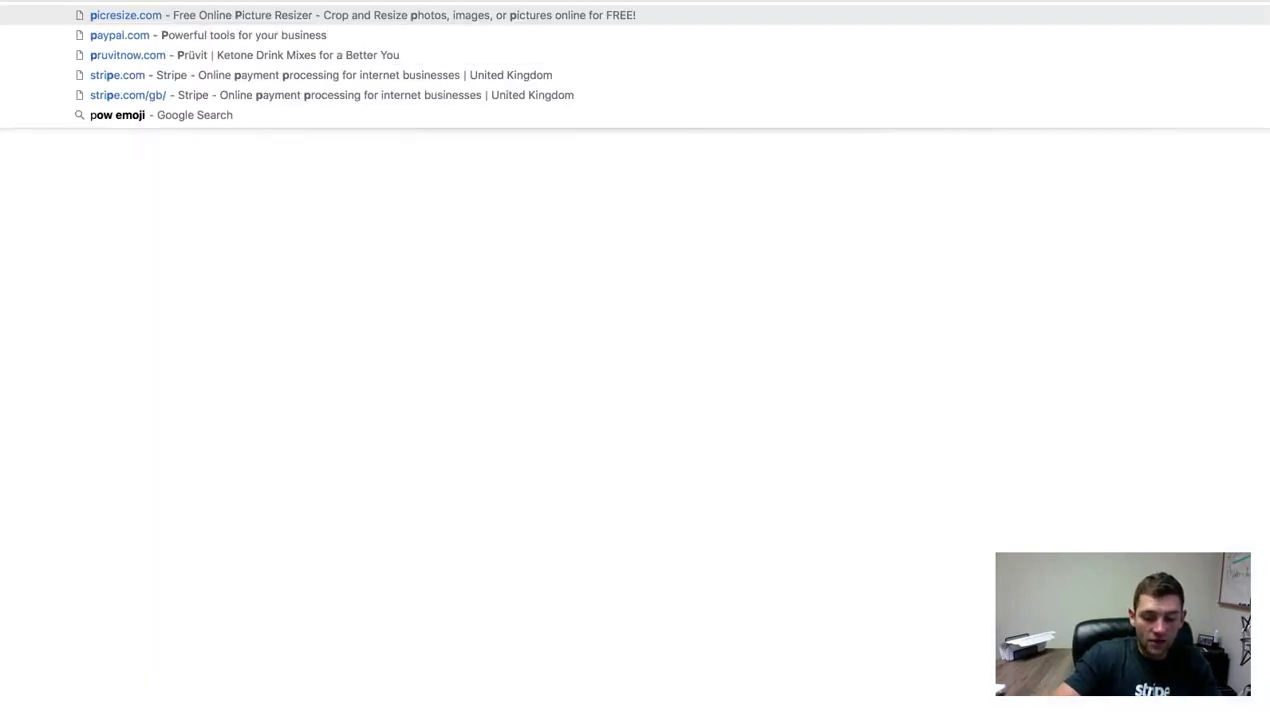
pyautogui.press('Return')
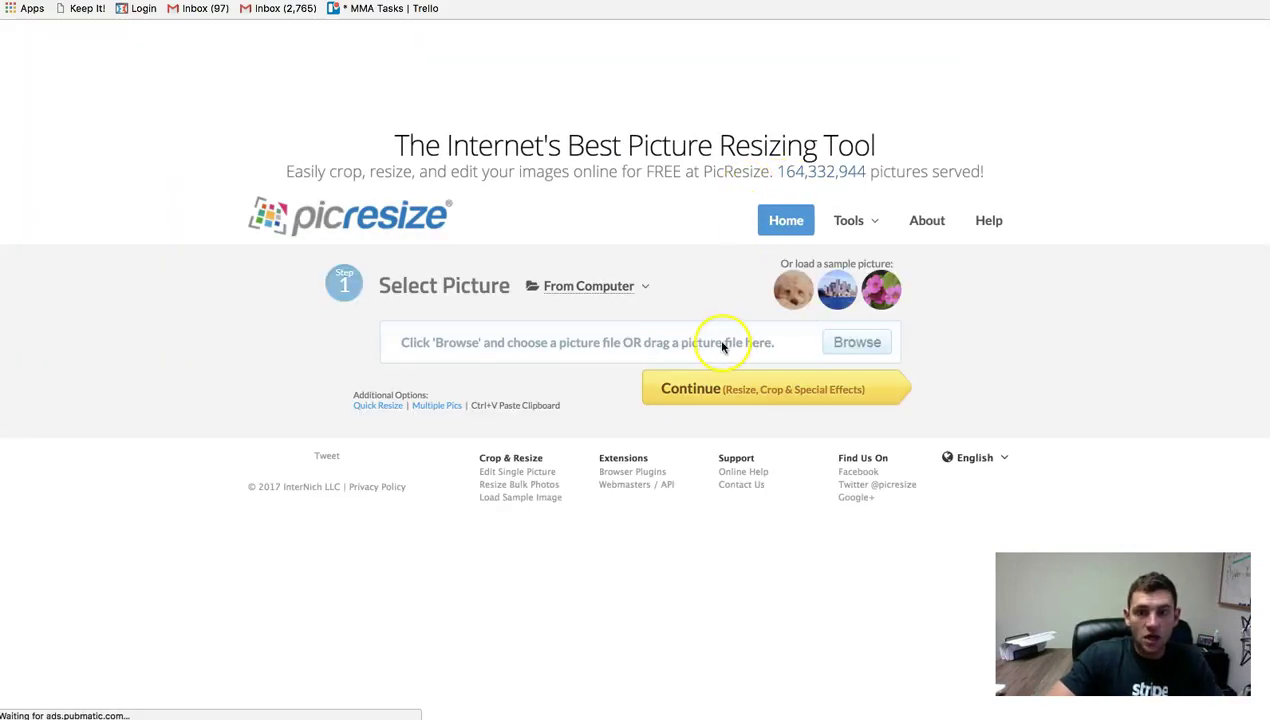
pyautogui.click(723, 342)
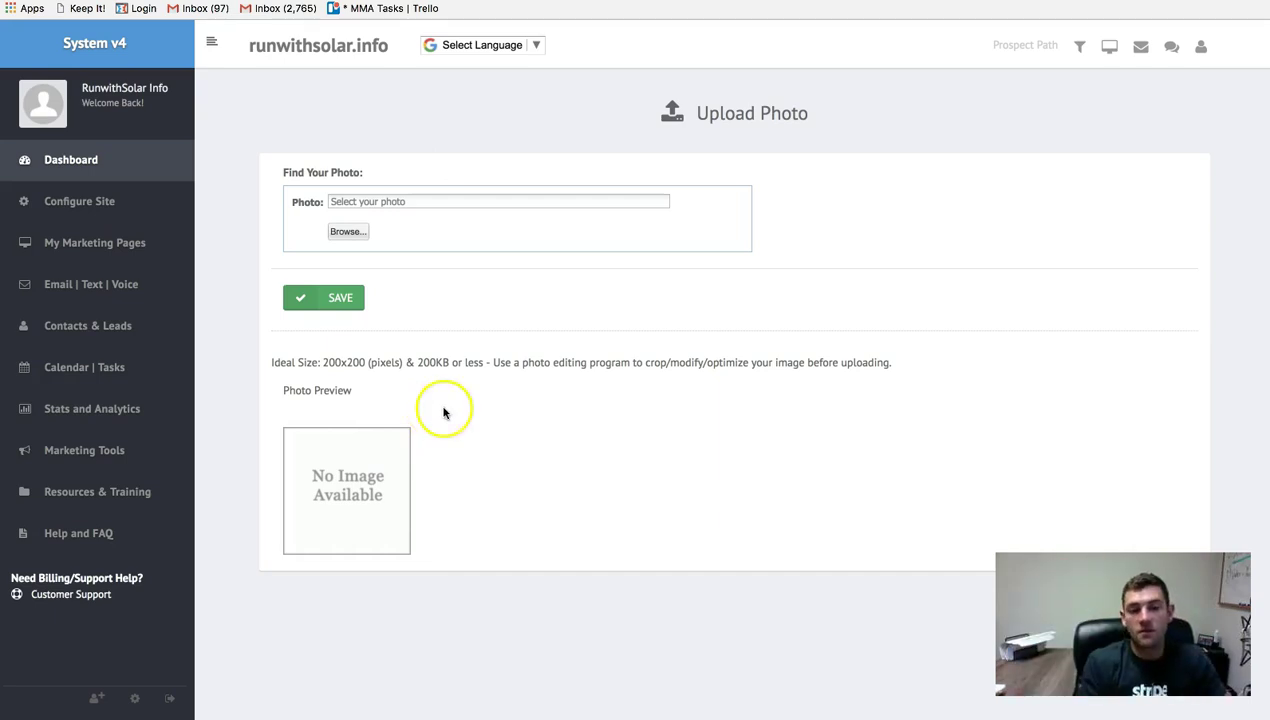
# - Return to the site configuration, open its My Story page and activate the story text editor
pyautogui.click(108, 203)
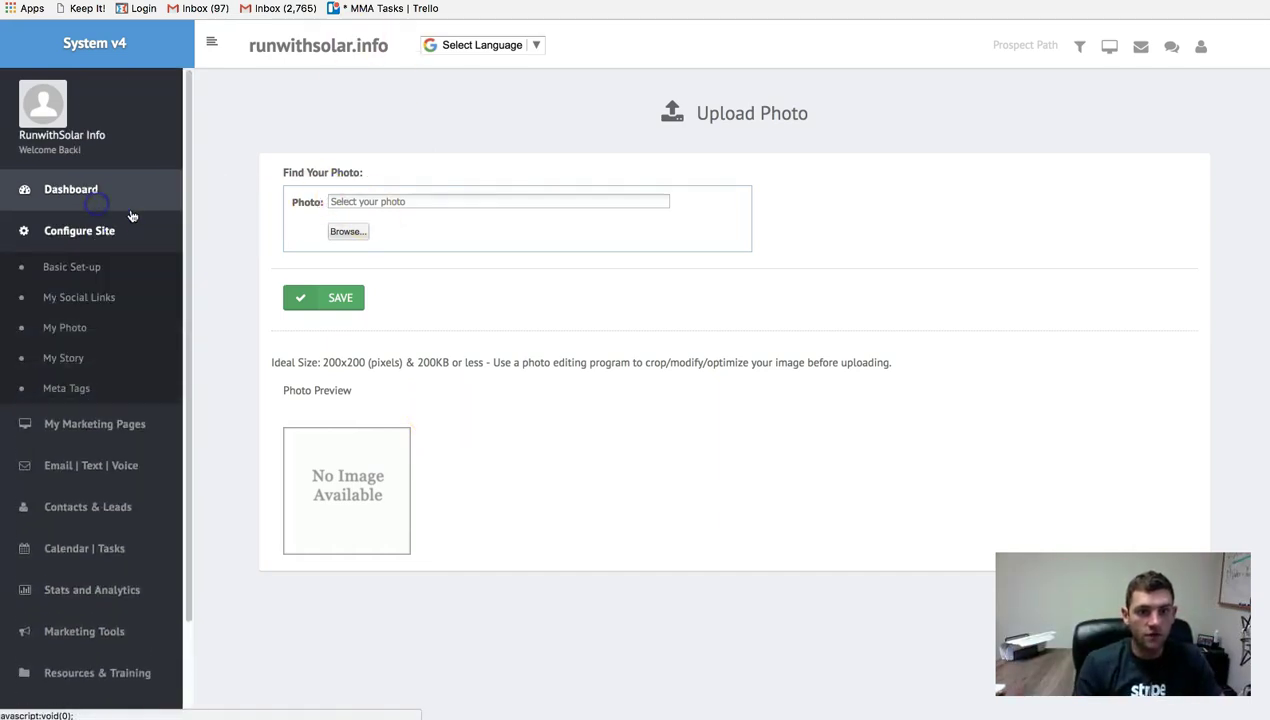
pyautogui.click(63, 359)
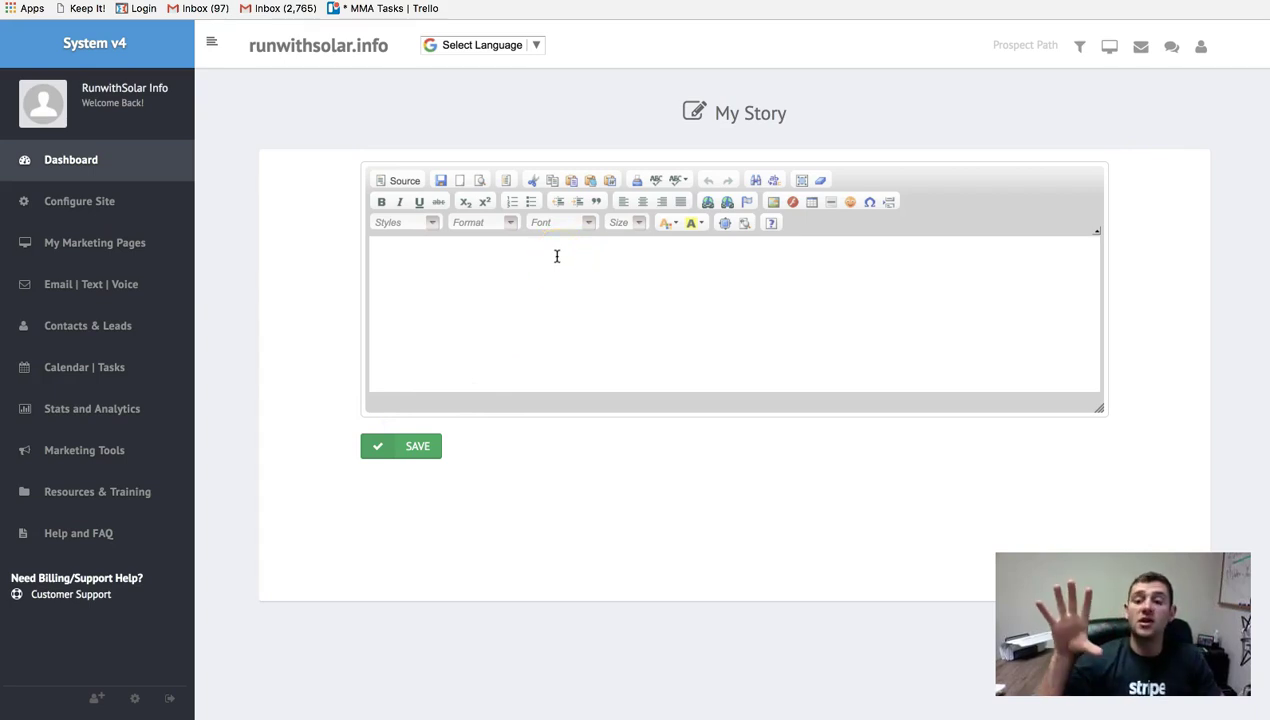
pyautogui.click(599, 247)
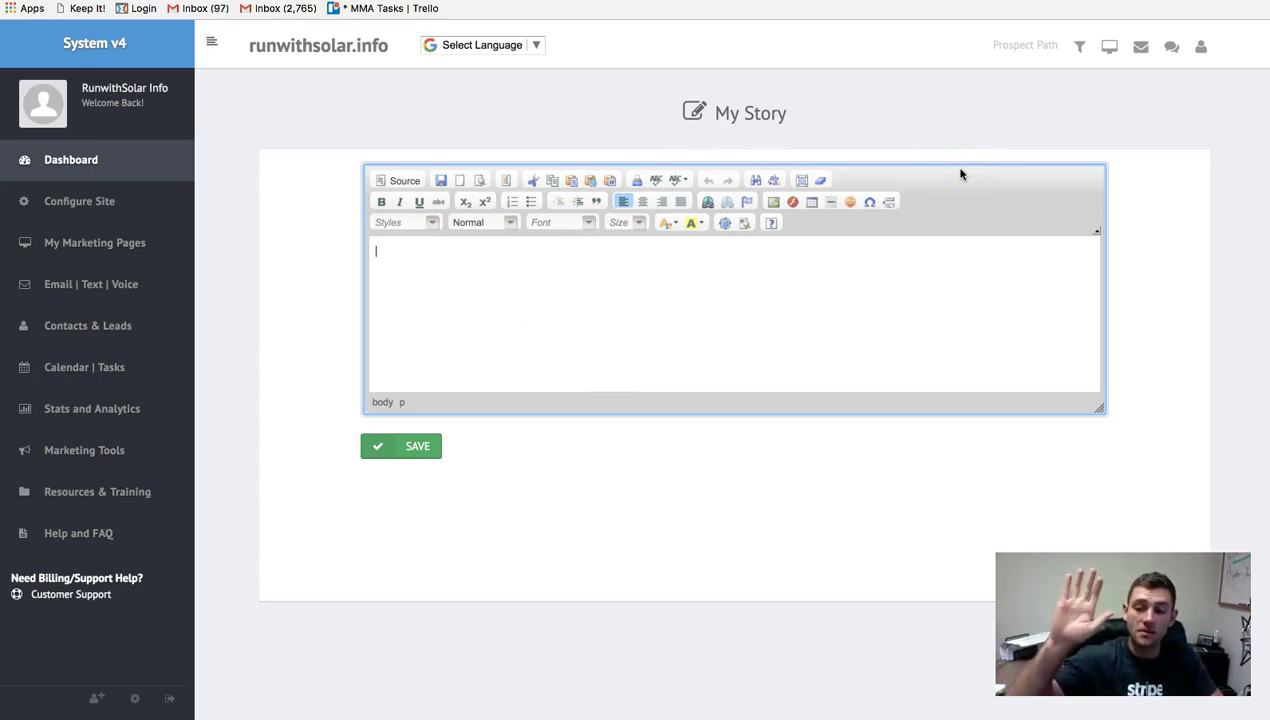
pyautogui.click(490, 295)
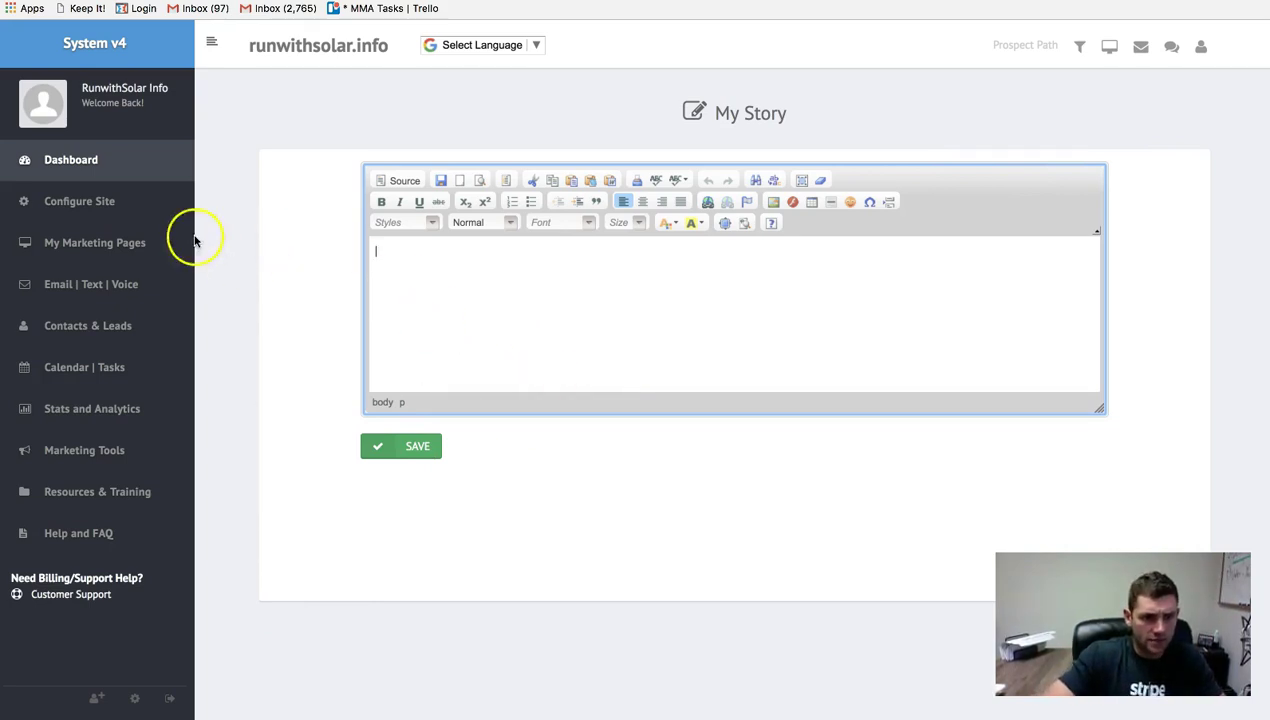
# - Open the Meta Tags page of the site configuration and read the Meta Tags Explanation
pyautogui.click(100, 203)
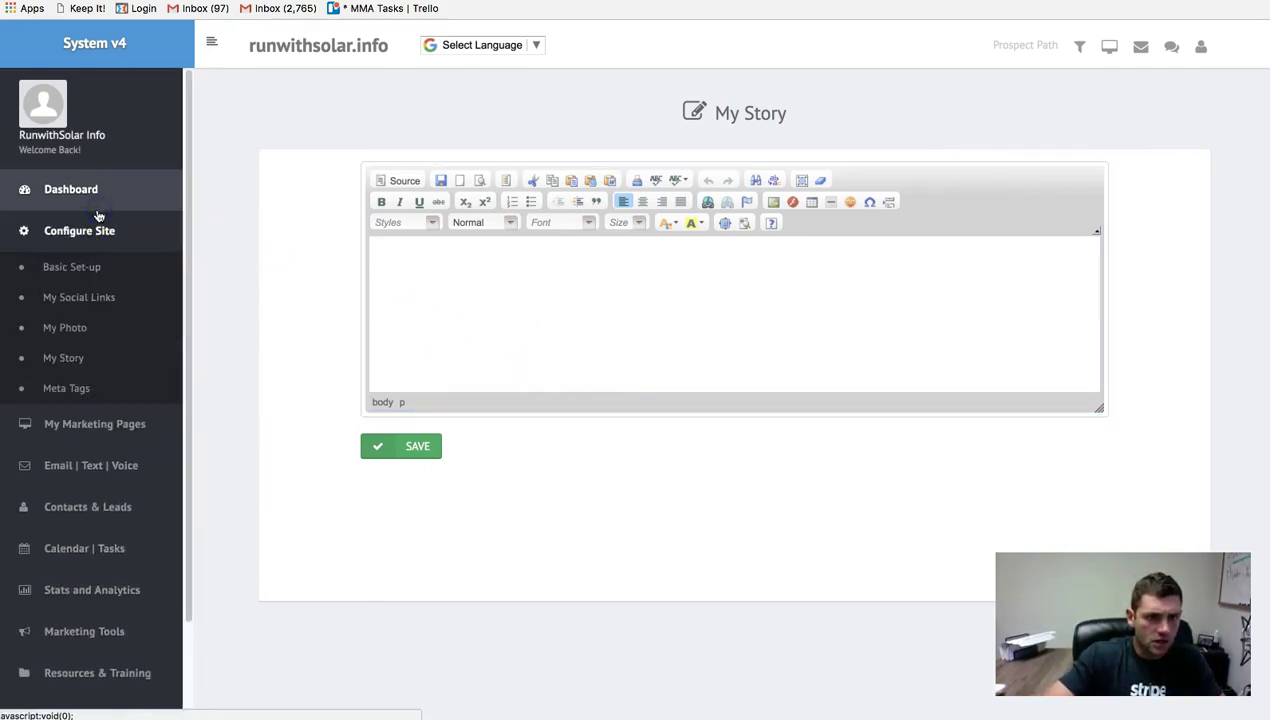
pyautogui.click(70, 389)
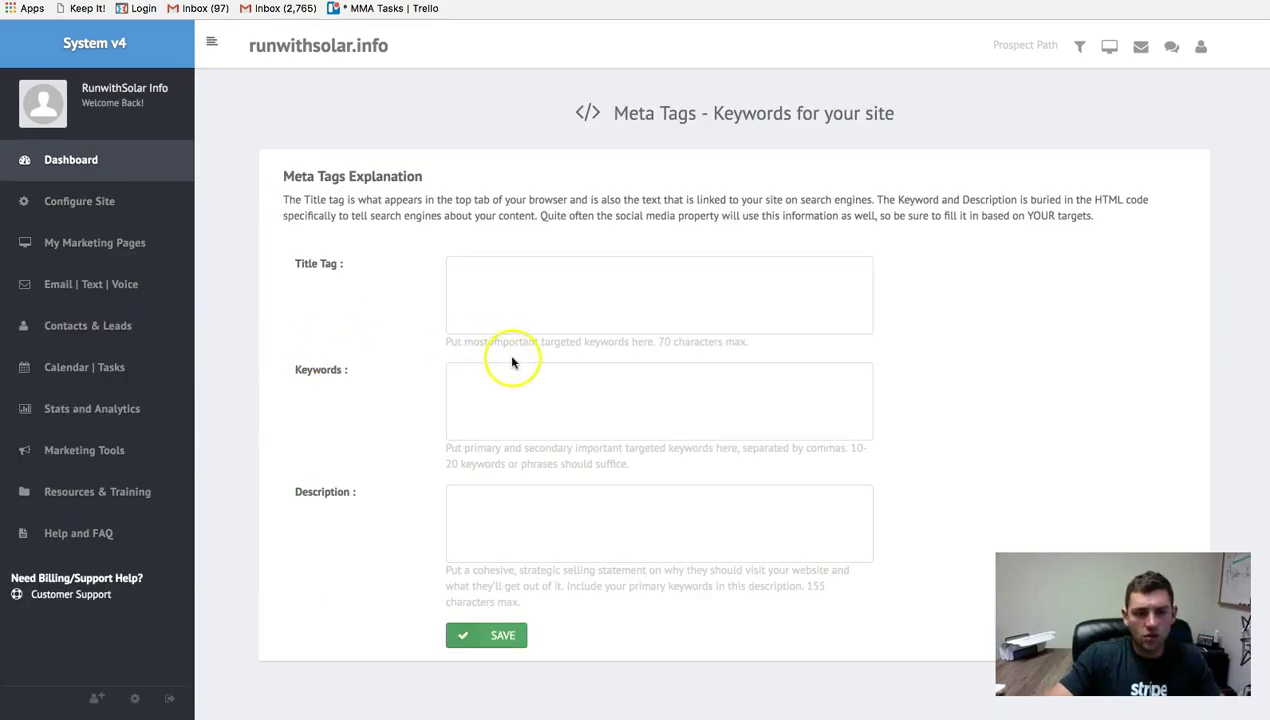
pyautogui.moveTo(540, 215); pyautogui.dragTo(488, 199)
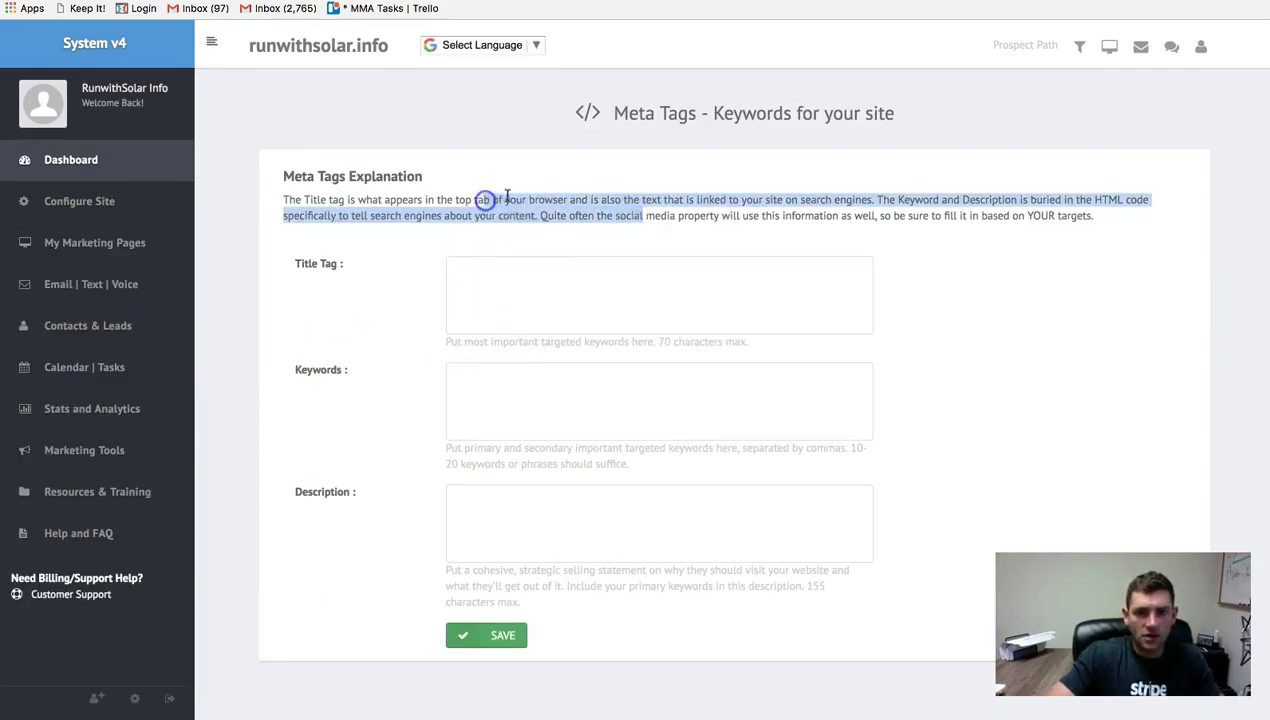
pyautogui.click(488, 199)
pyautogui.moveTo(1101, 232); pyautogui.dragTo(451, 219)
pyautogui.click(451, 219)
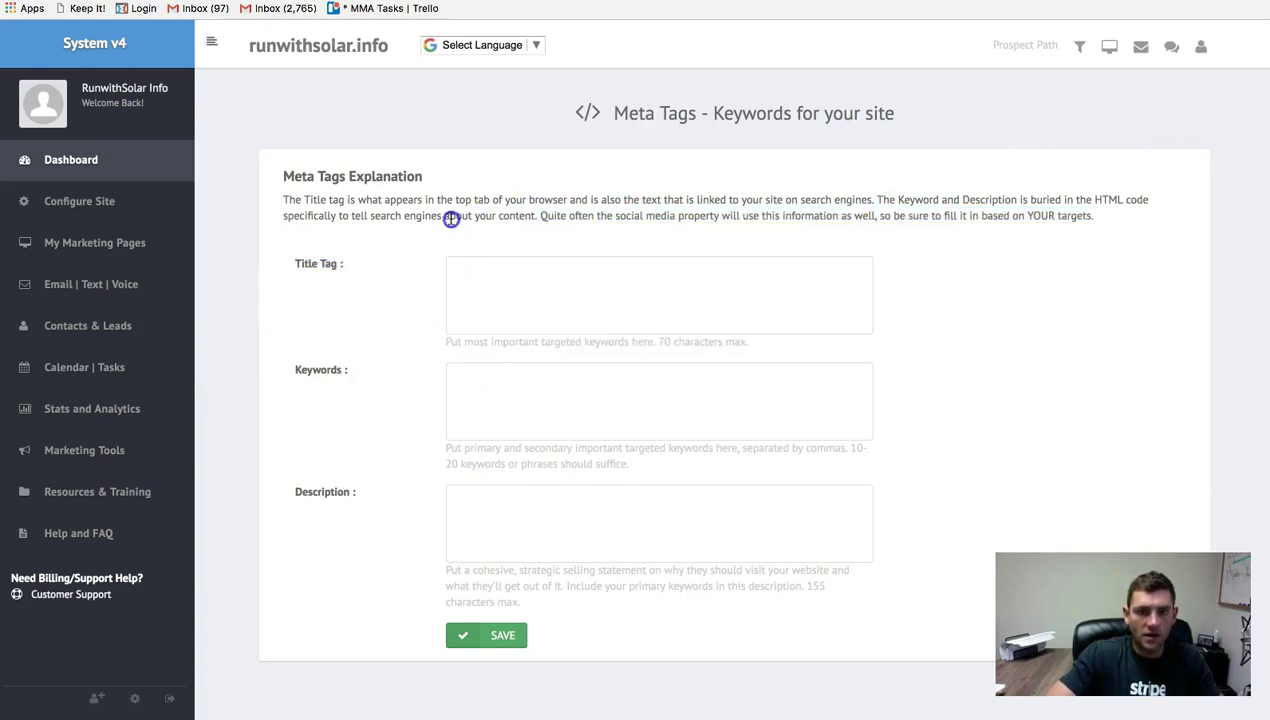
# - Go through the Title Tag, Keywords and Description fields of the meta tags form
pyautogui.click(496, 268)
pyautogui.click(494, 373)
pyautogui.click(512, 497)
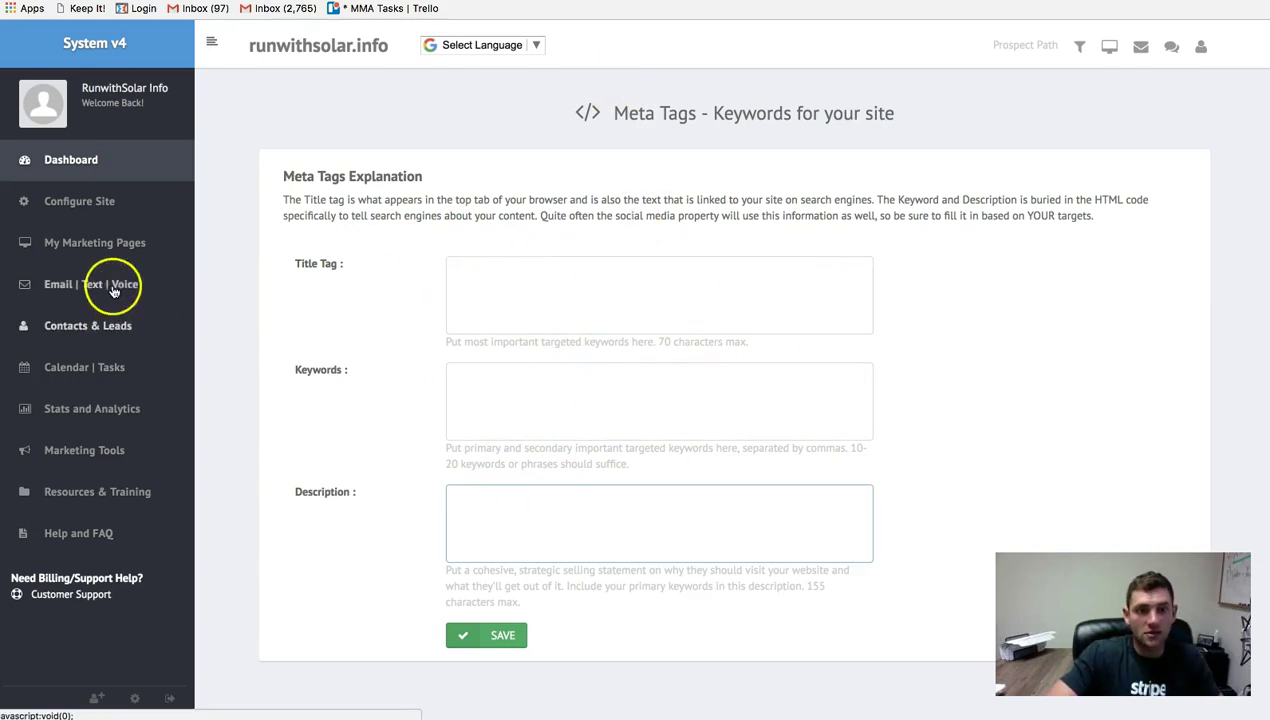
# - Open the My Links page of My Marketing Pages
pyautogui.click(106, 203)
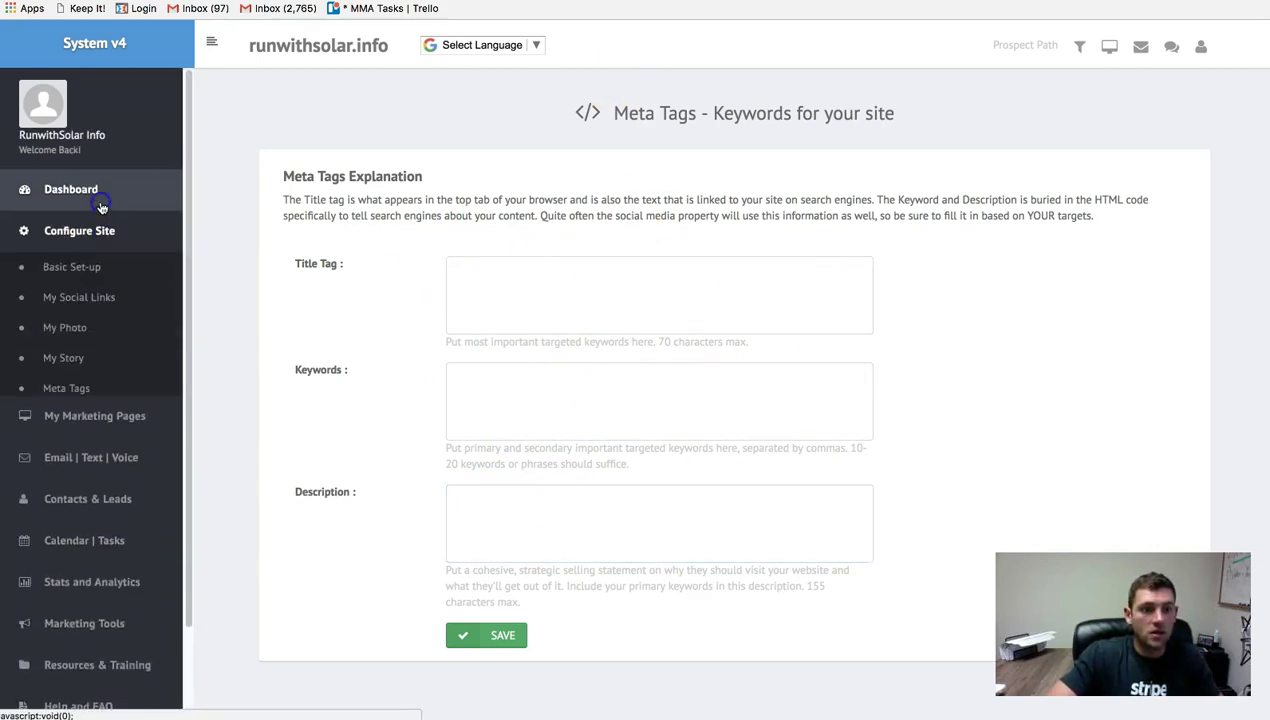
pyautogui.click(88, 420)
pyautogui.click(72, 309)
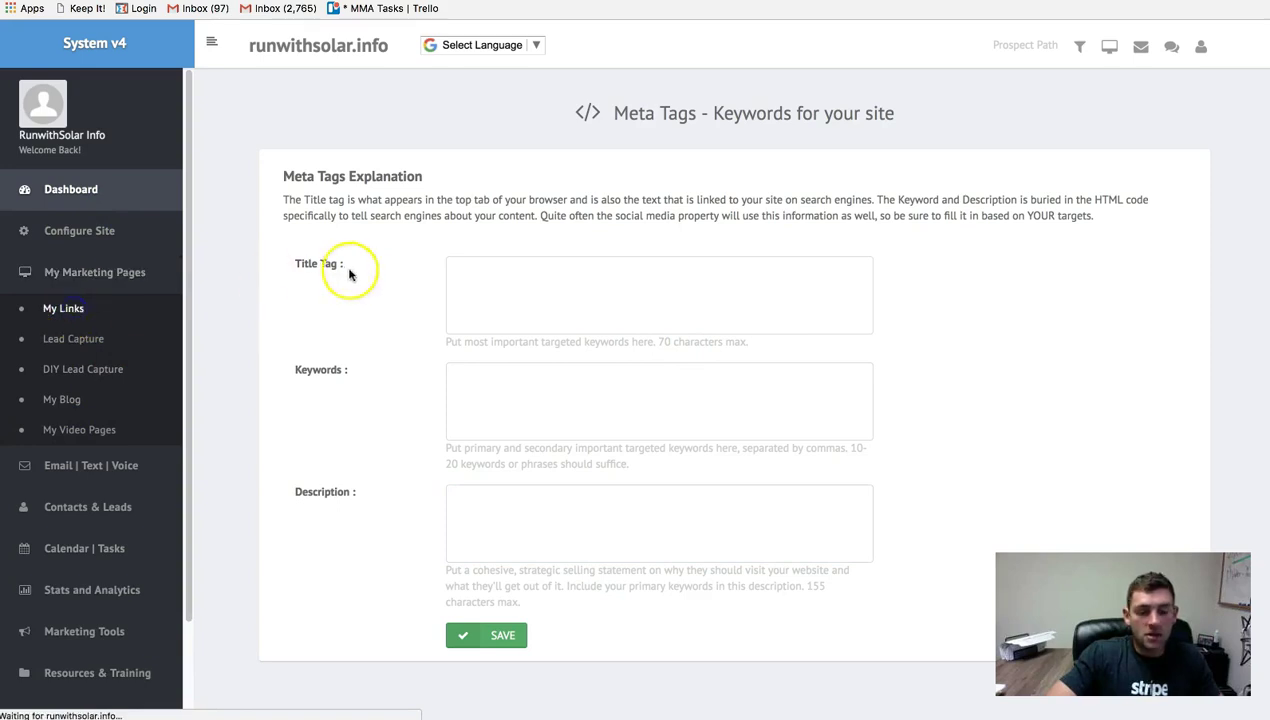
# - View the page behind the New Solar Tour Page link from start to end and return to the My Links page
pyautogui.scroll(-3, 545, 322)
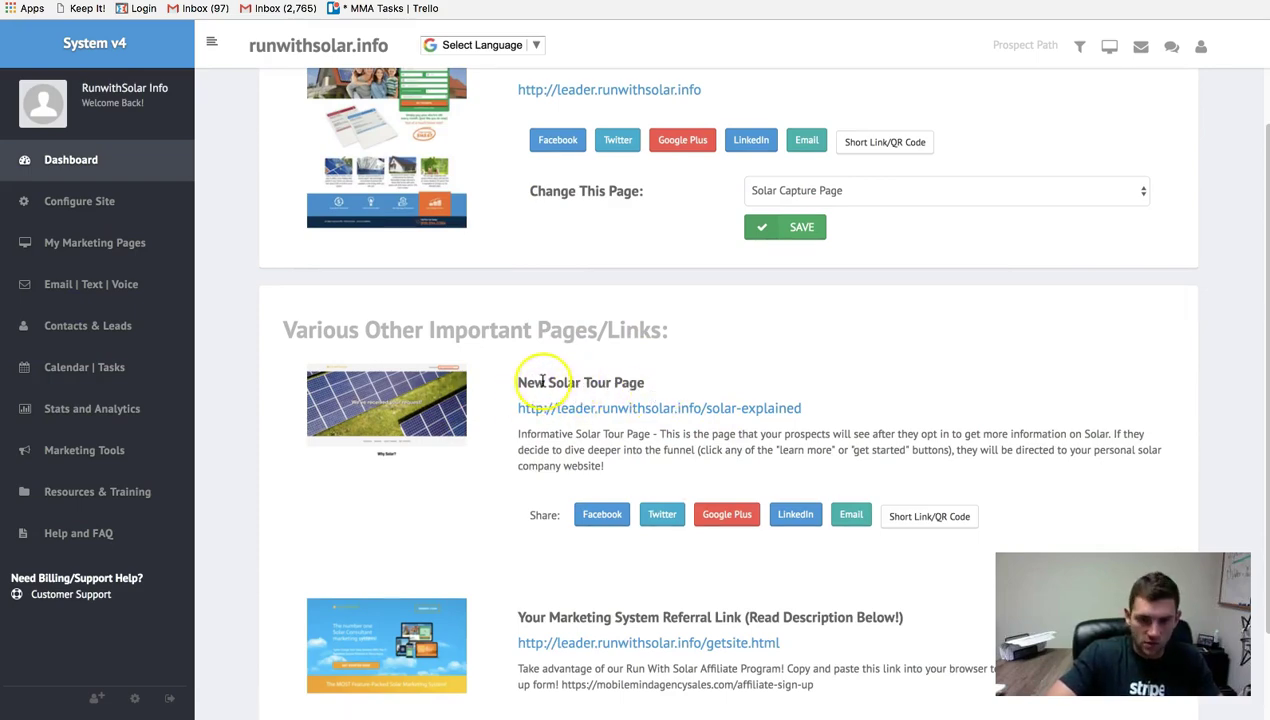
pyautogui.click(595, 406)
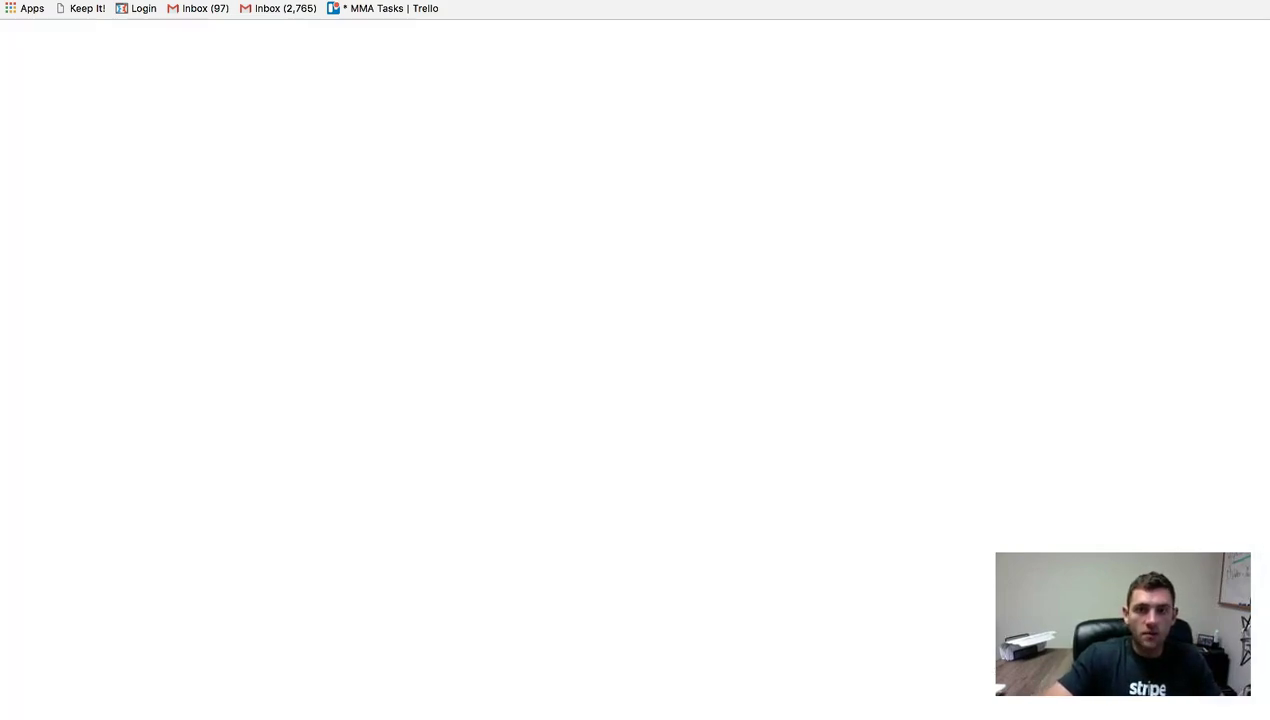
pyautogui.scroll(-3, 527, 391)
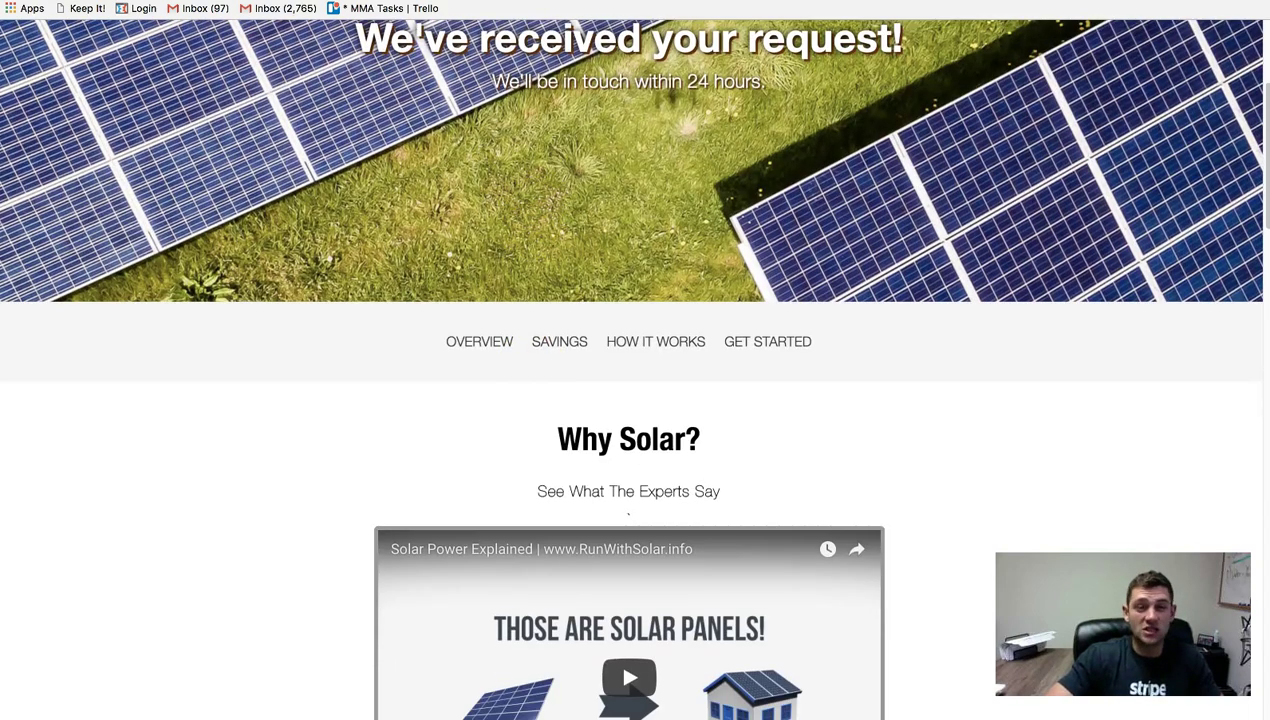
pyautogui.scroll(-3, 547, 411)
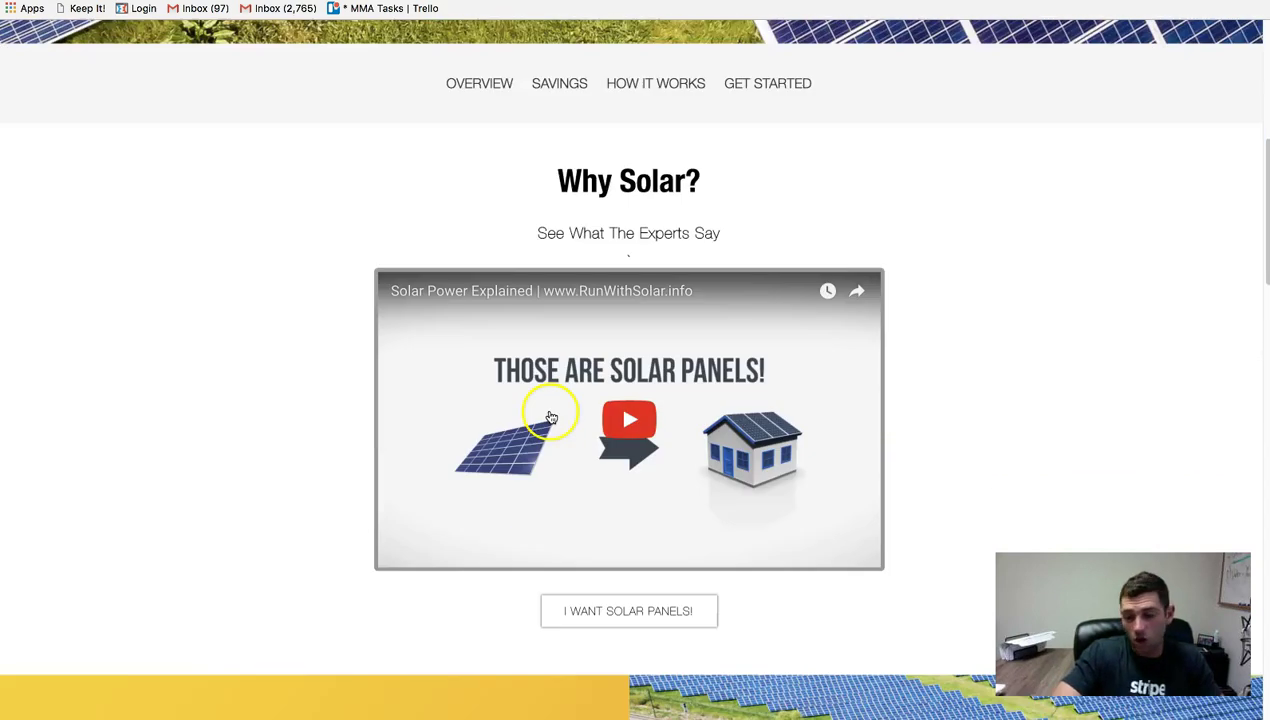
pyautogui.scroll(-1, 547, 421)
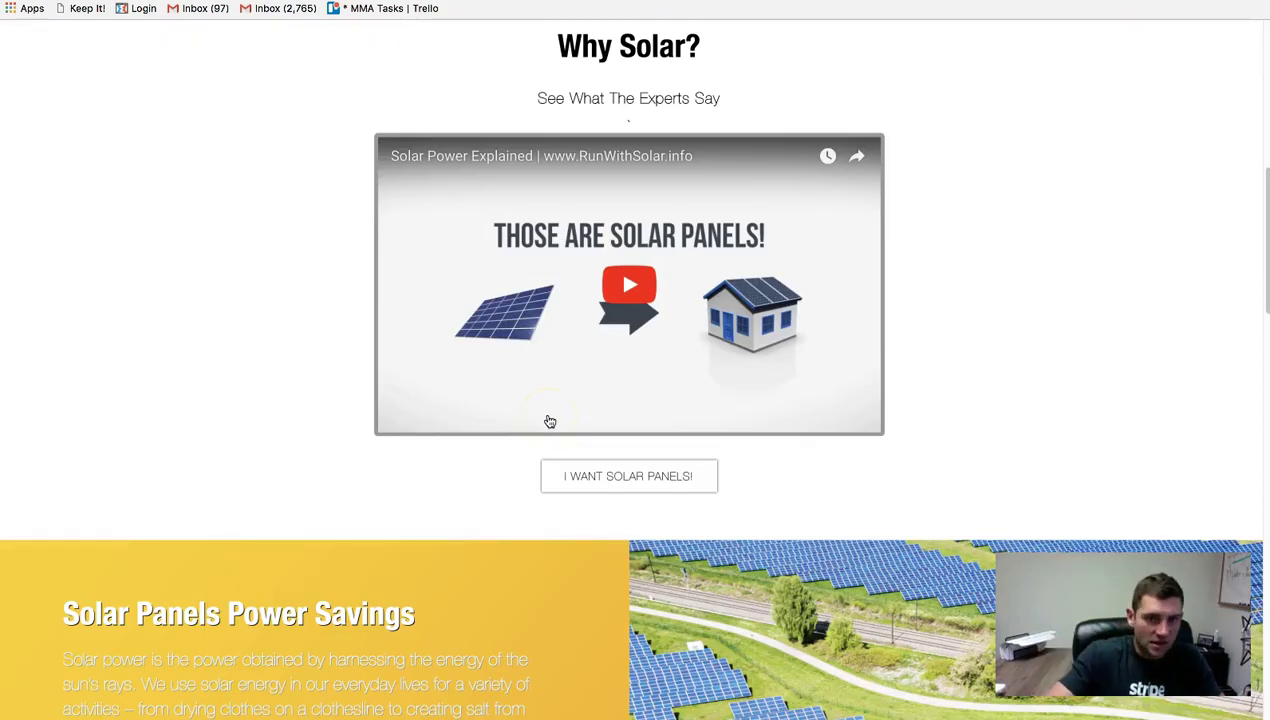
pyautogui.scroll(-12, 457, 406)
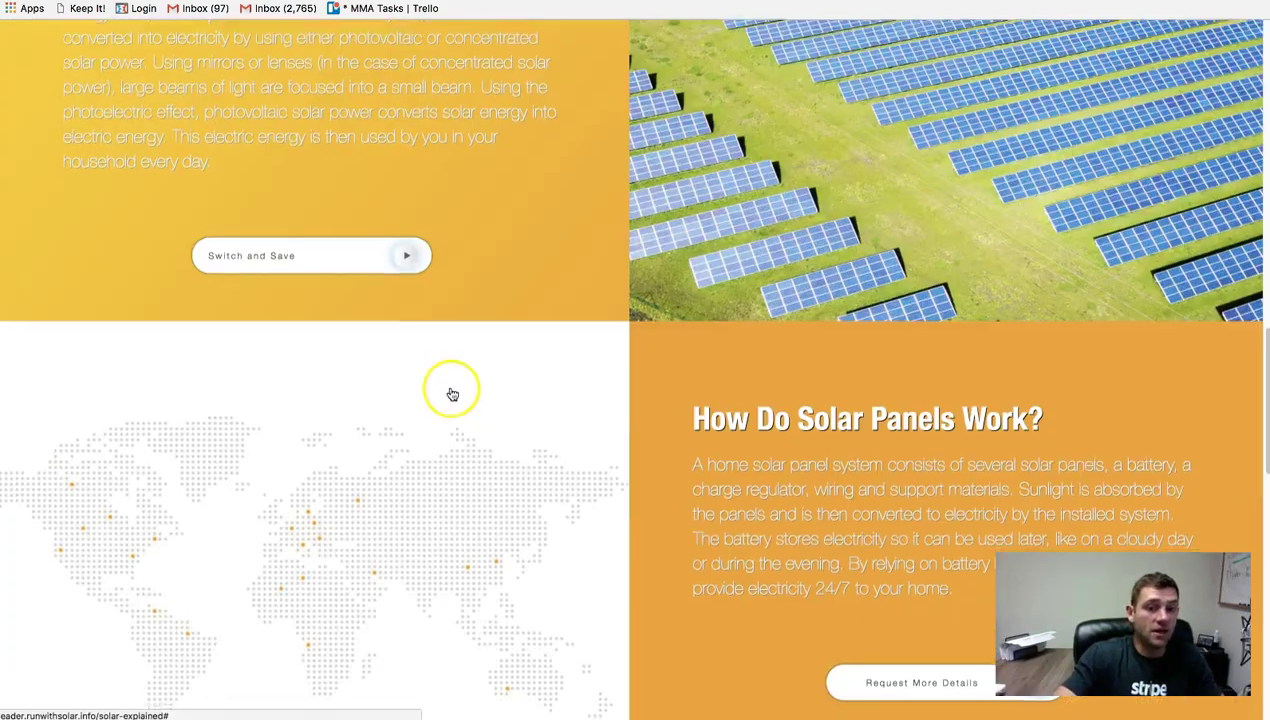
pyautogui.scroll(-6, 430, 320)
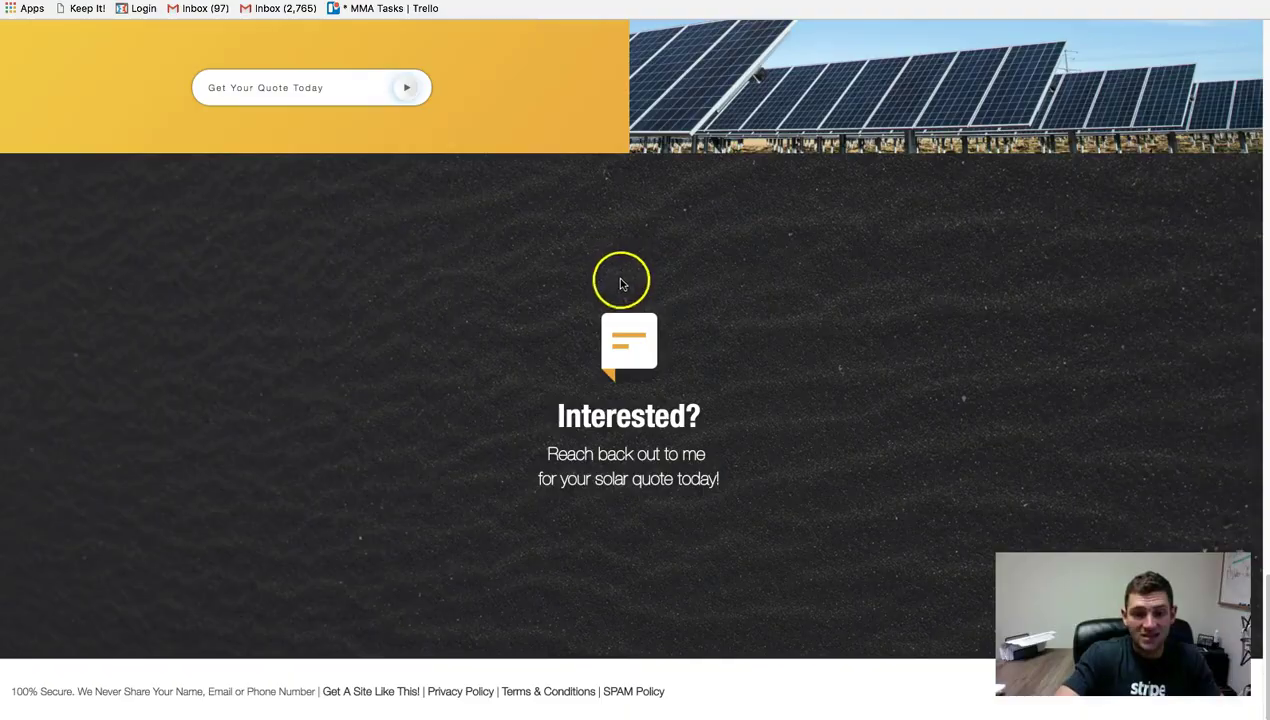
pyautogui.scroll(1, 608, 281)
pyautogui.hotkey('ctrl', 'Tab')
pyautogui.hotkey('ctrl', 'Tab')
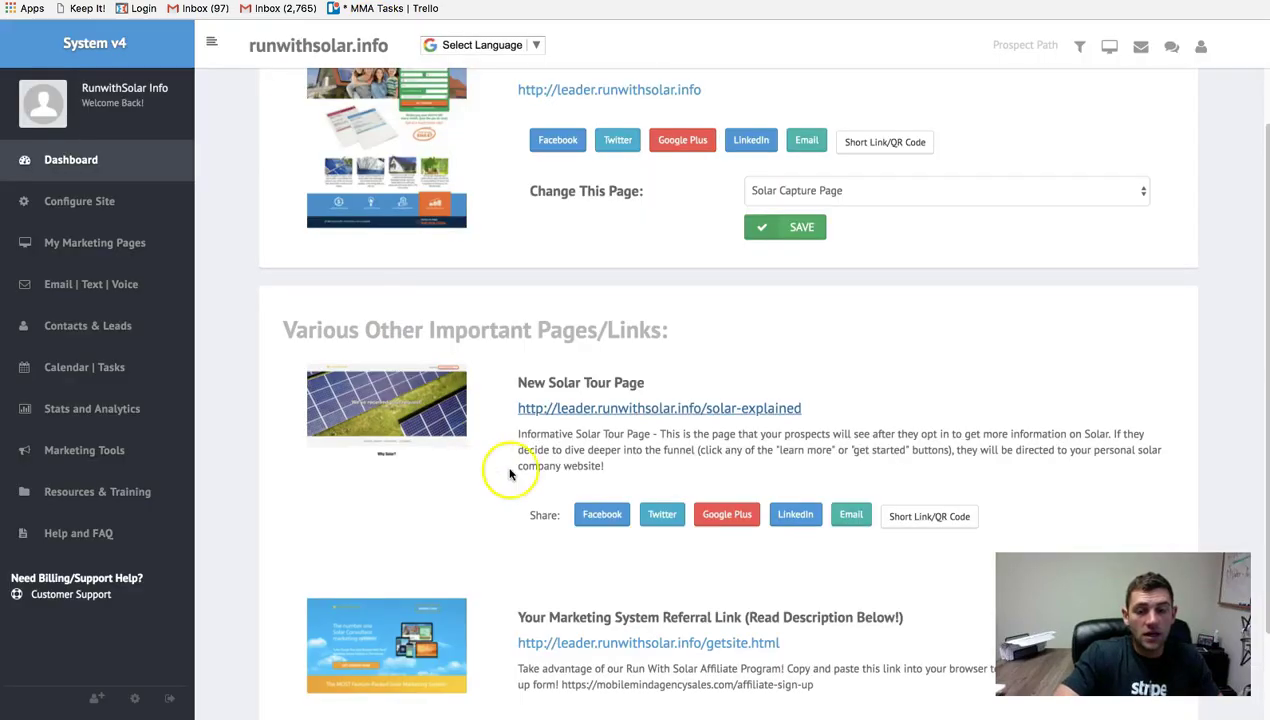
# - Highlight the affiliate sign-up URL in the description of the marketing system referral link
pyautogui.scroll(-1, 504, 467)
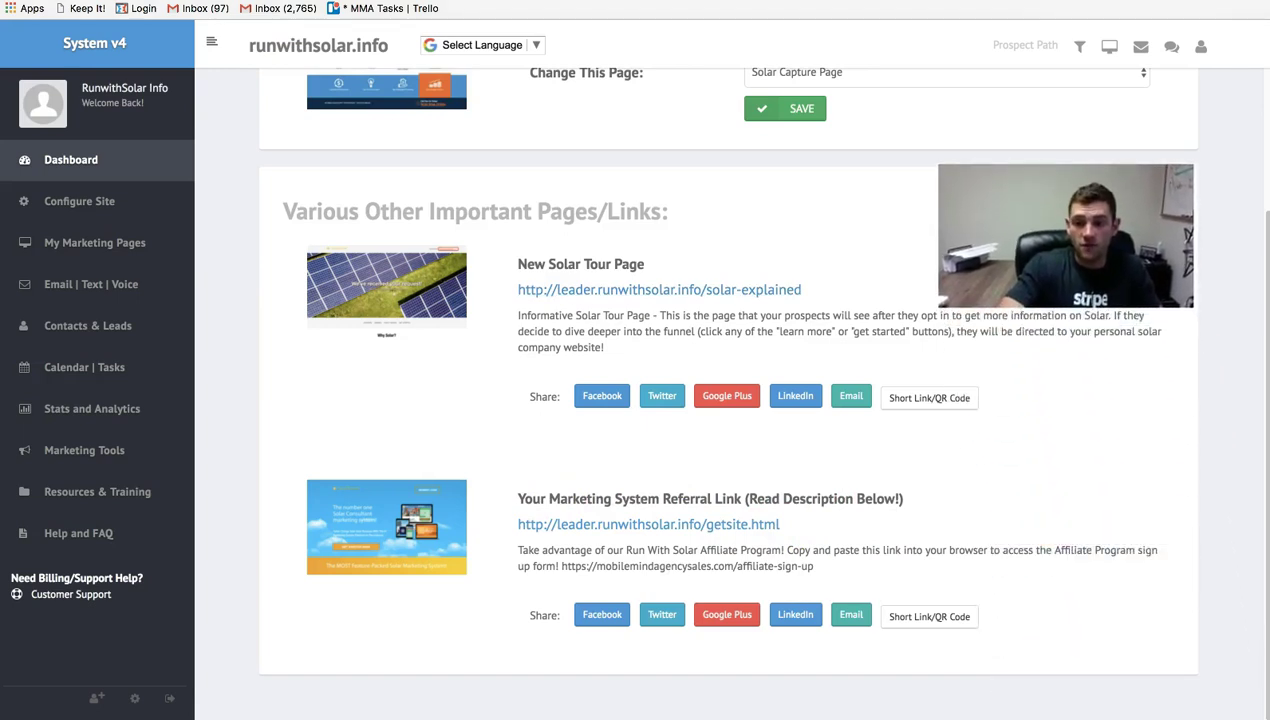
pyautogui.moveTo(815, 567); pyautogui.dragTo(560, 566)
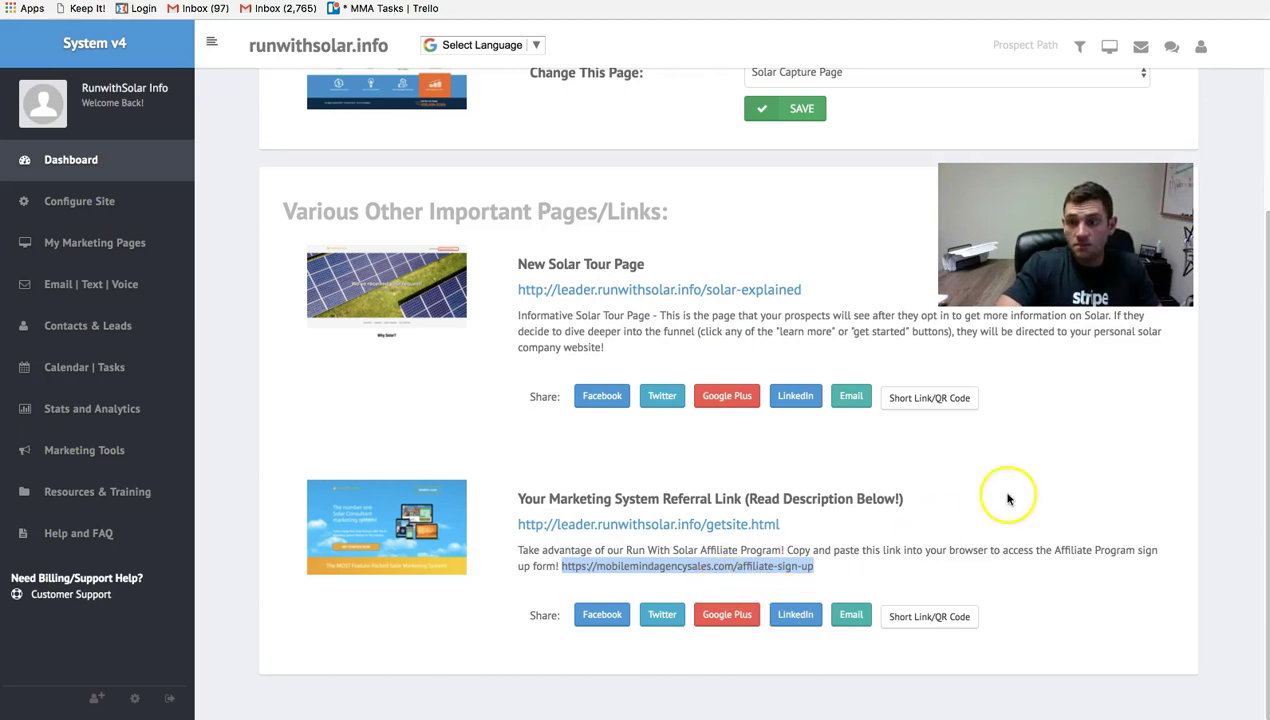
pyautogui.press('super+Tab')
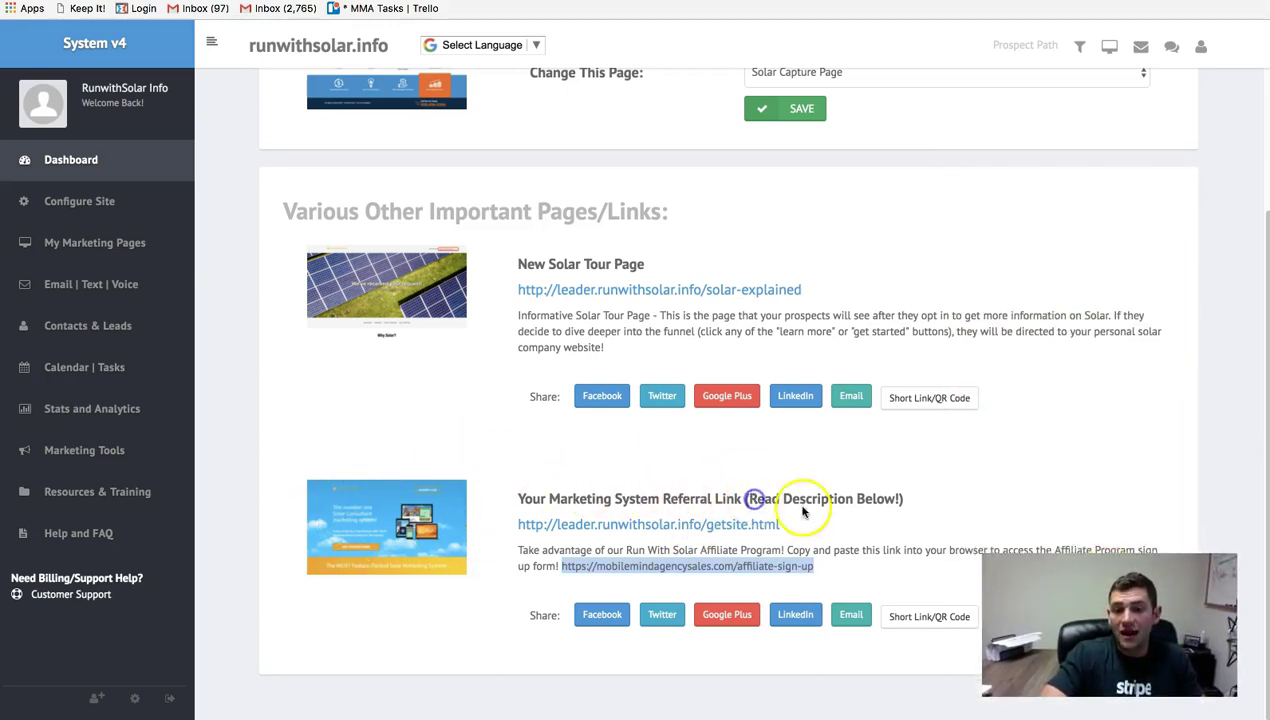
pyautogui.click(816, 567)
pyautogui.moveTo(818, 568); pyautogui.dragTo(621, 562)
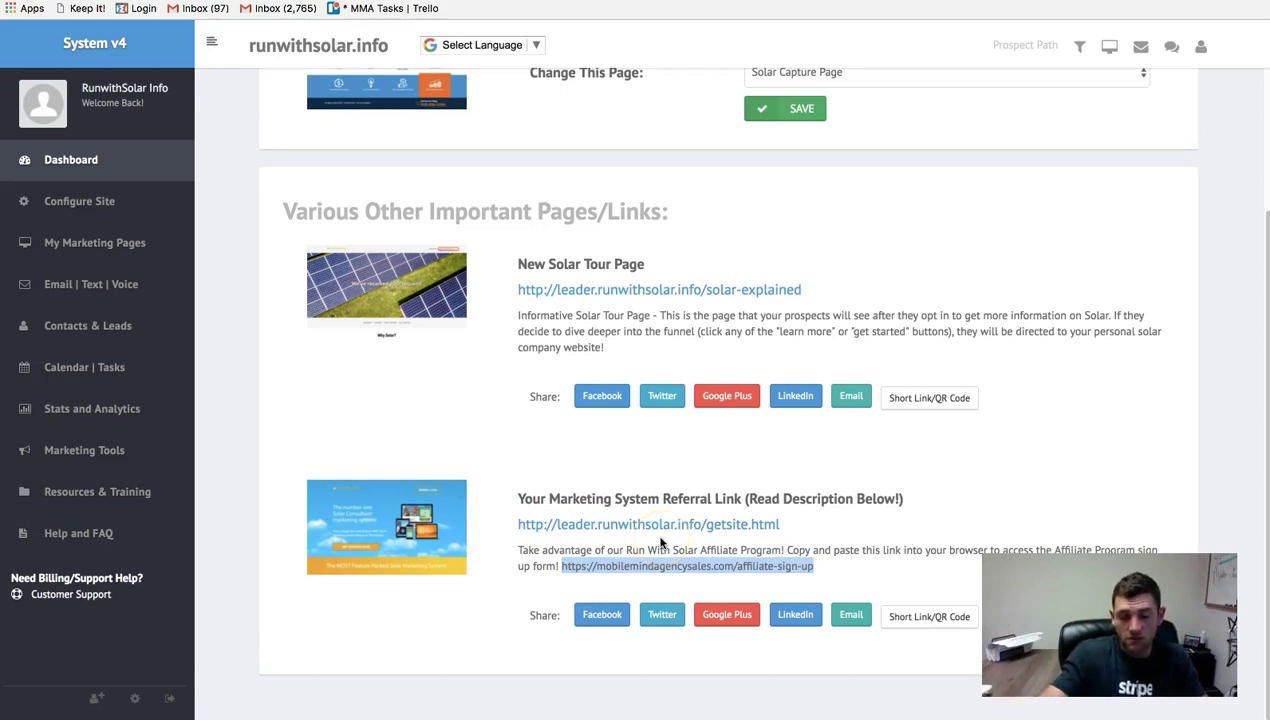
# - Open the Lead Capture page of My Marketing Pages and look through the text links, solar capture pages and blog pages
pyautogui.click(95, 242)
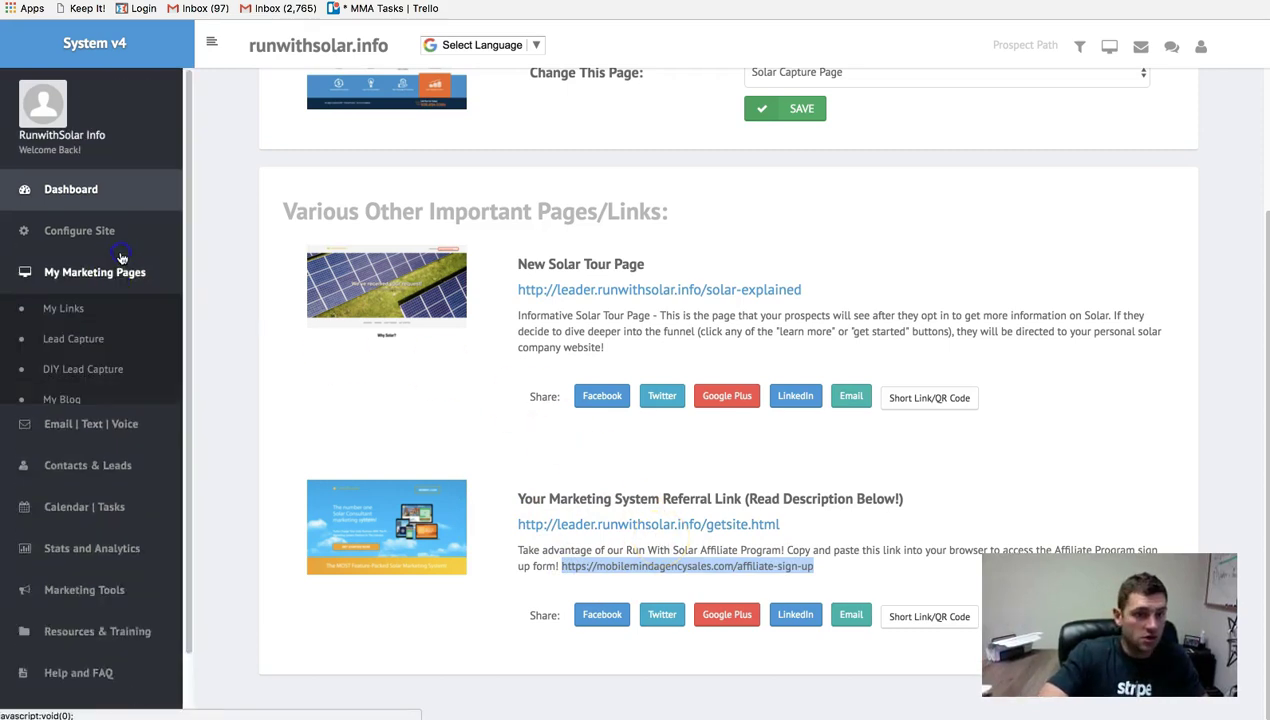
pyautogui.click(73, 339)
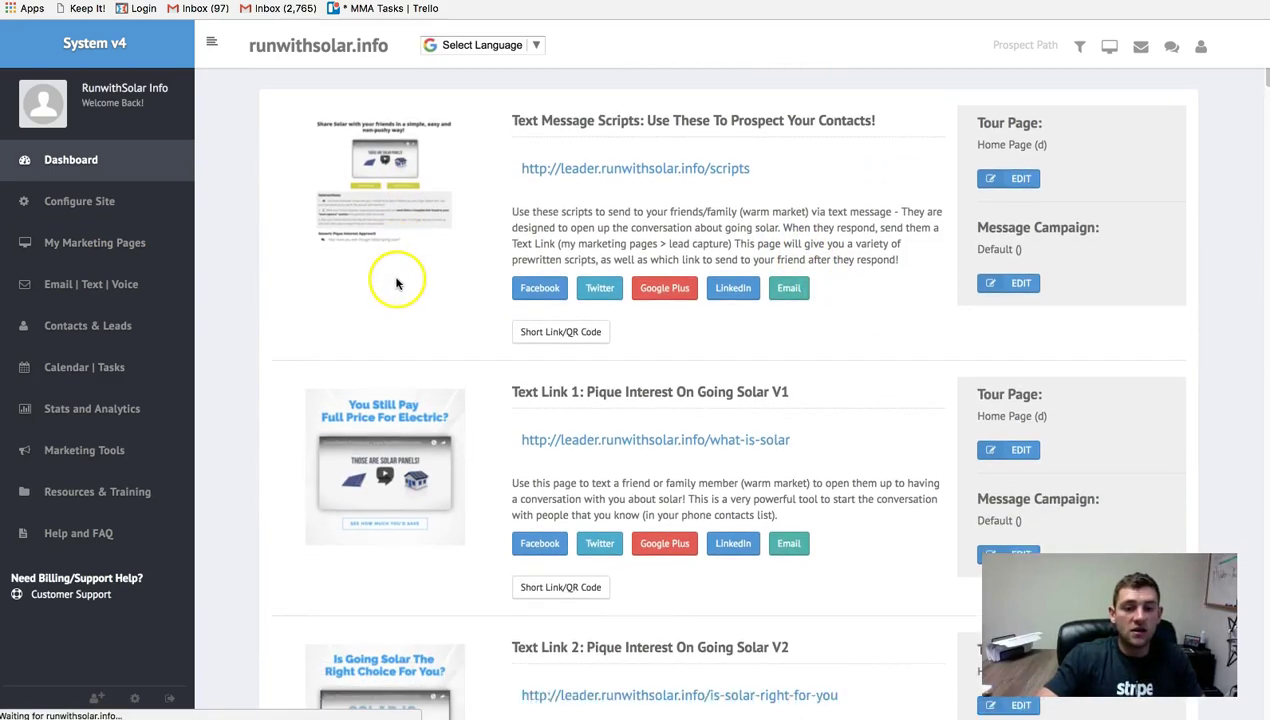
pyautogui.scroll(-2, 397, 280)
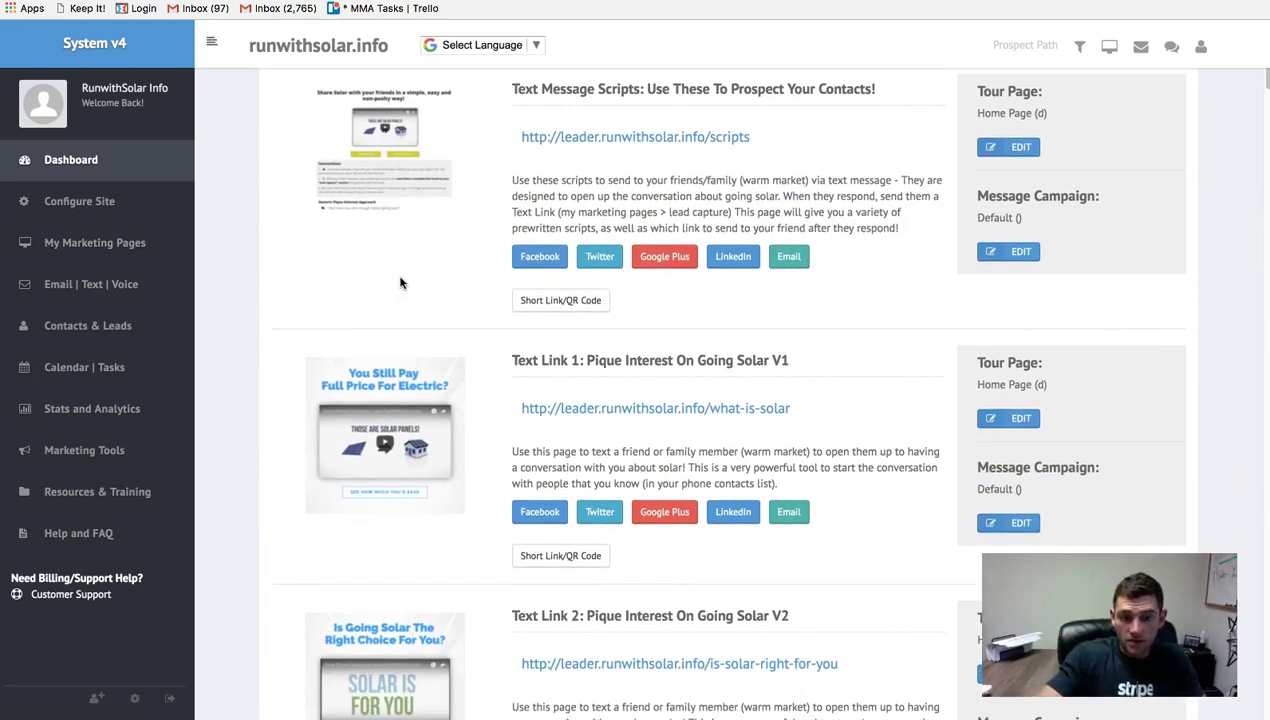
pyautogui.scroll(-10, 400, 284)
pyautogui.click(451, 337)
pyautogui.scroll(-20, 575, 293)
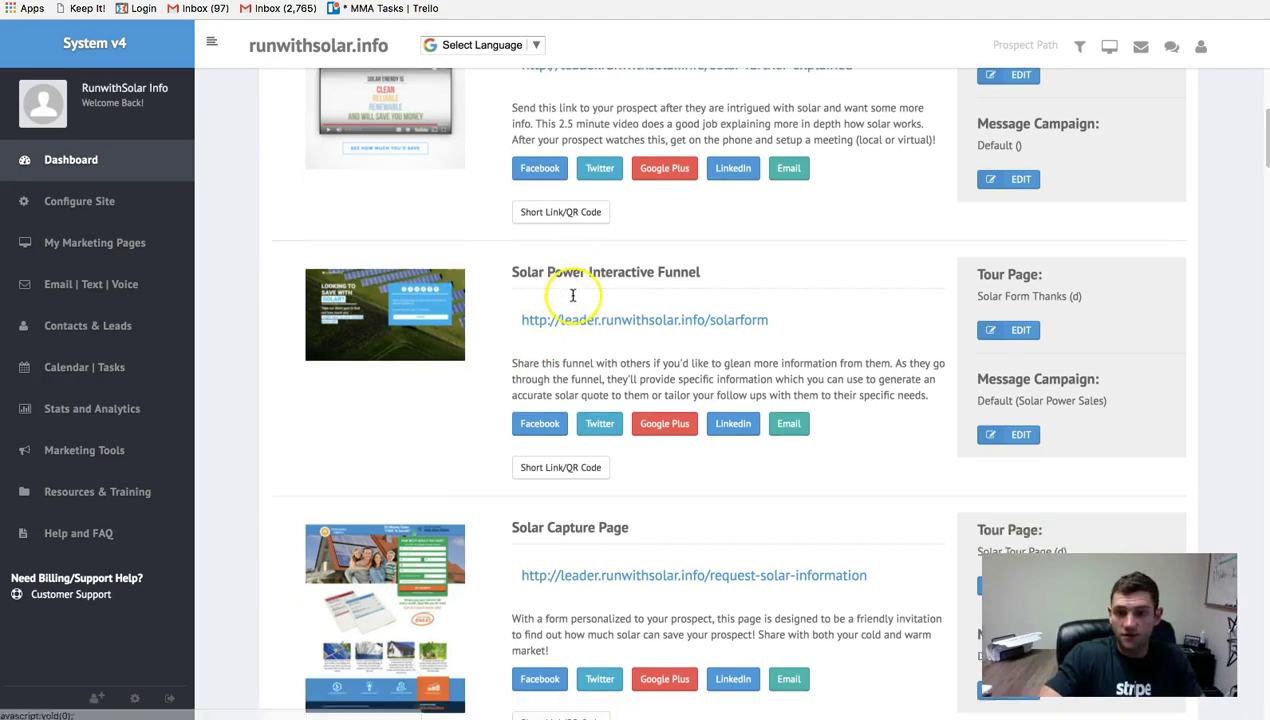
pyautogui.scroll(-20, 575, 297)
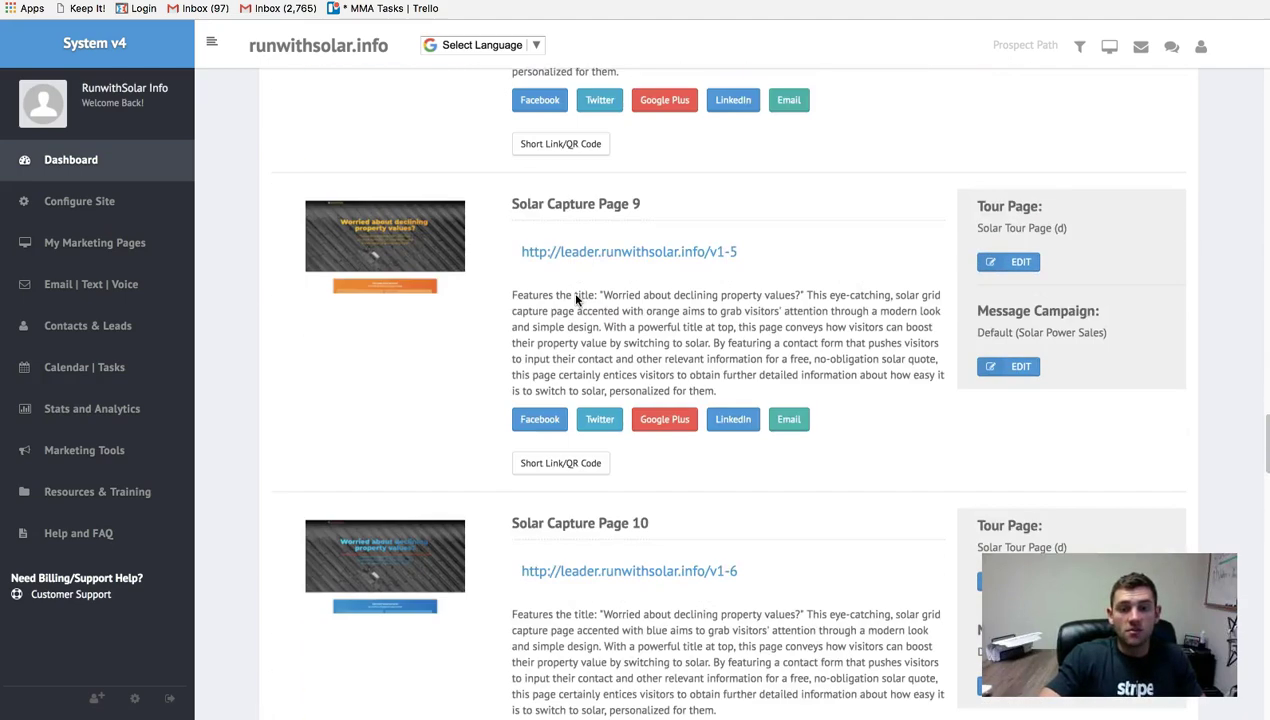
pyautogui.scroll(-6, 575, 298)
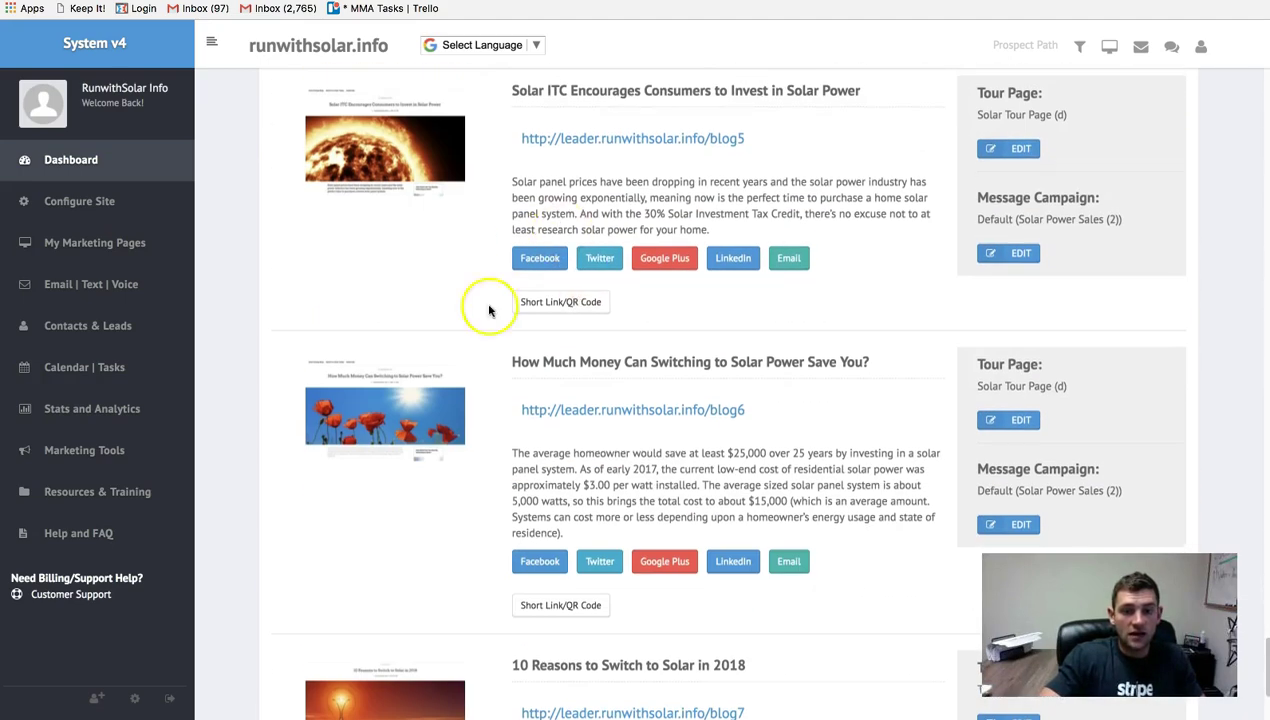
pyautogui.scroll(-4, 499, 527)
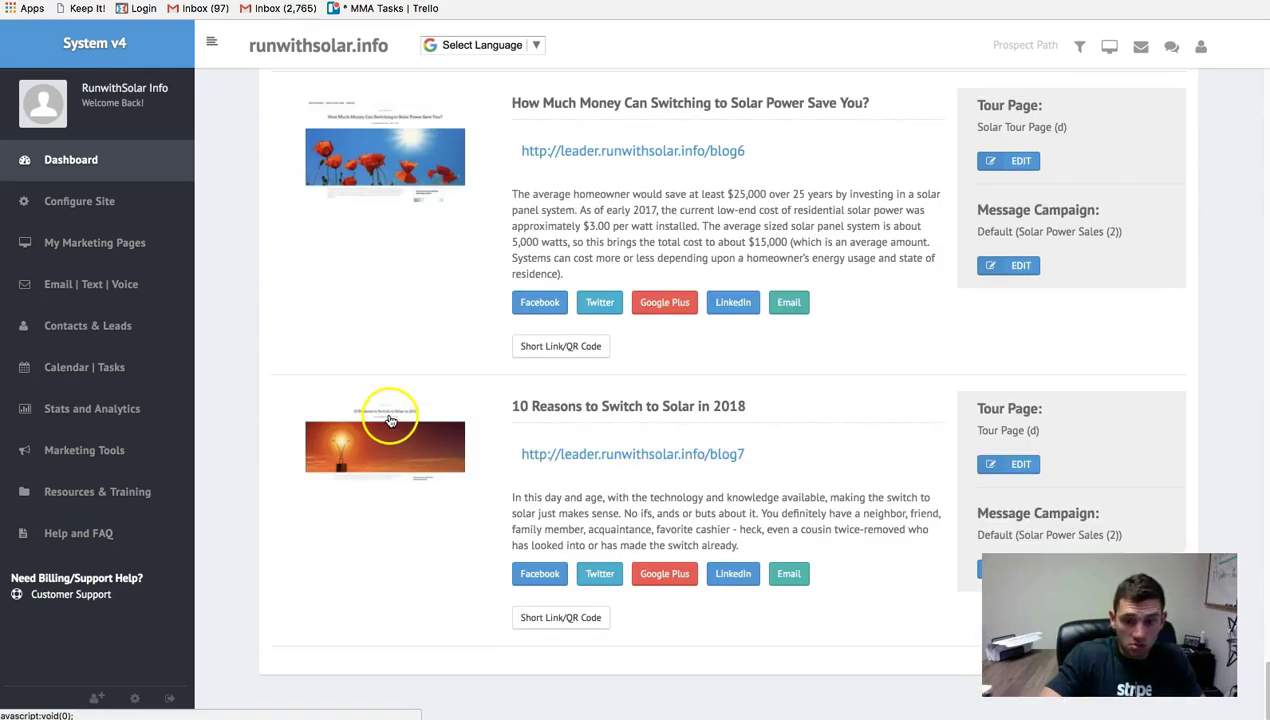
pyautogui.scroll(3, 550, 335)
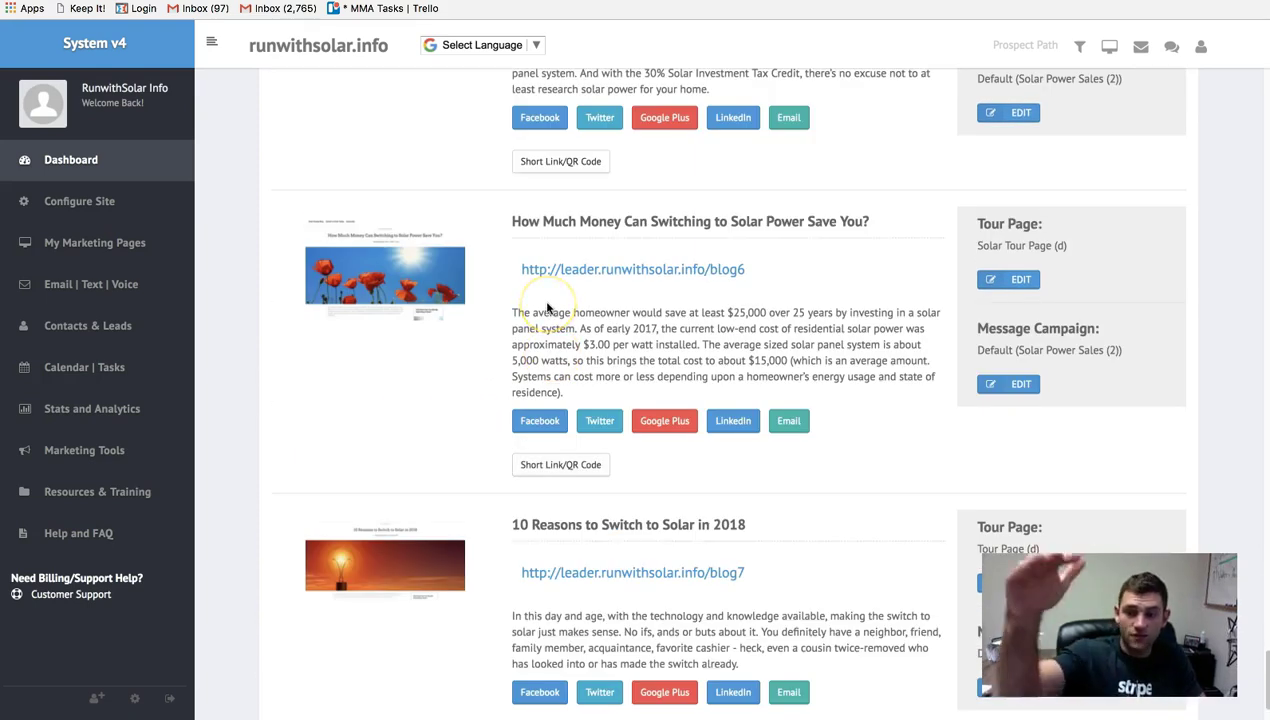
# - Open the DIY Lead Capture page of My Marketing Pages and look through the do-it-yourself lead page templates
pyautogui.click(133, 245)
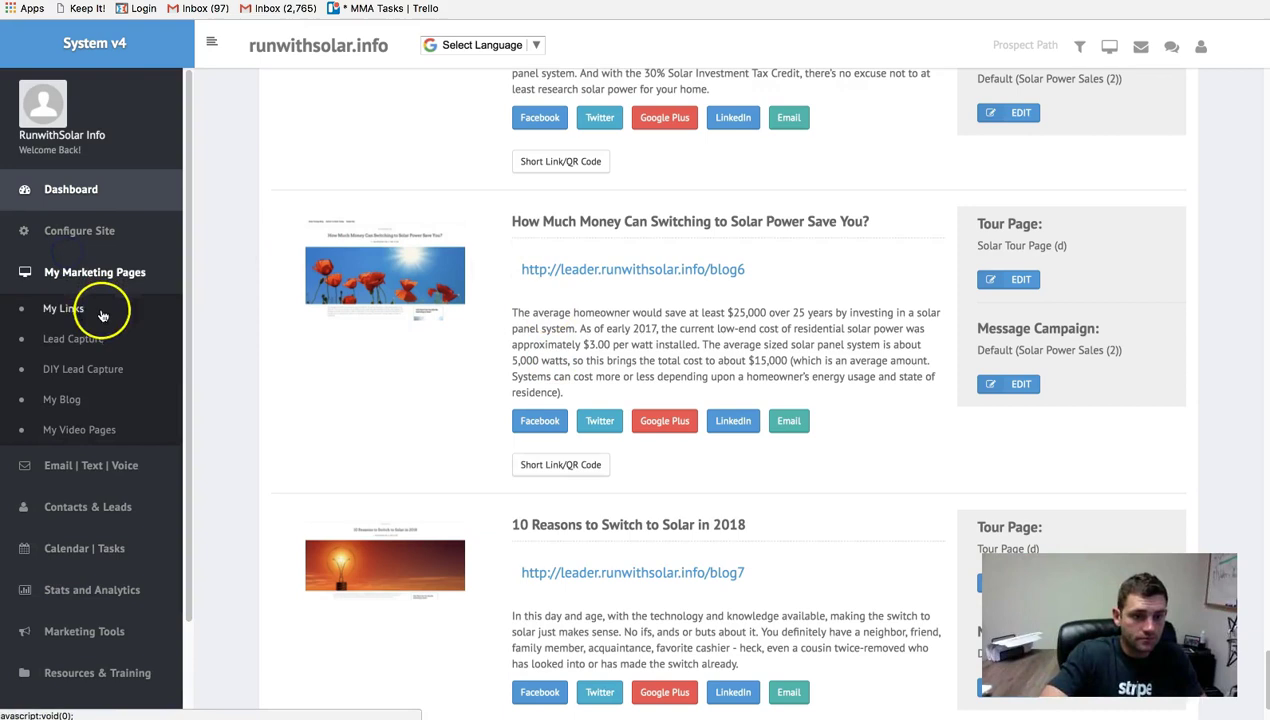
pyautogui.click(80, 368)
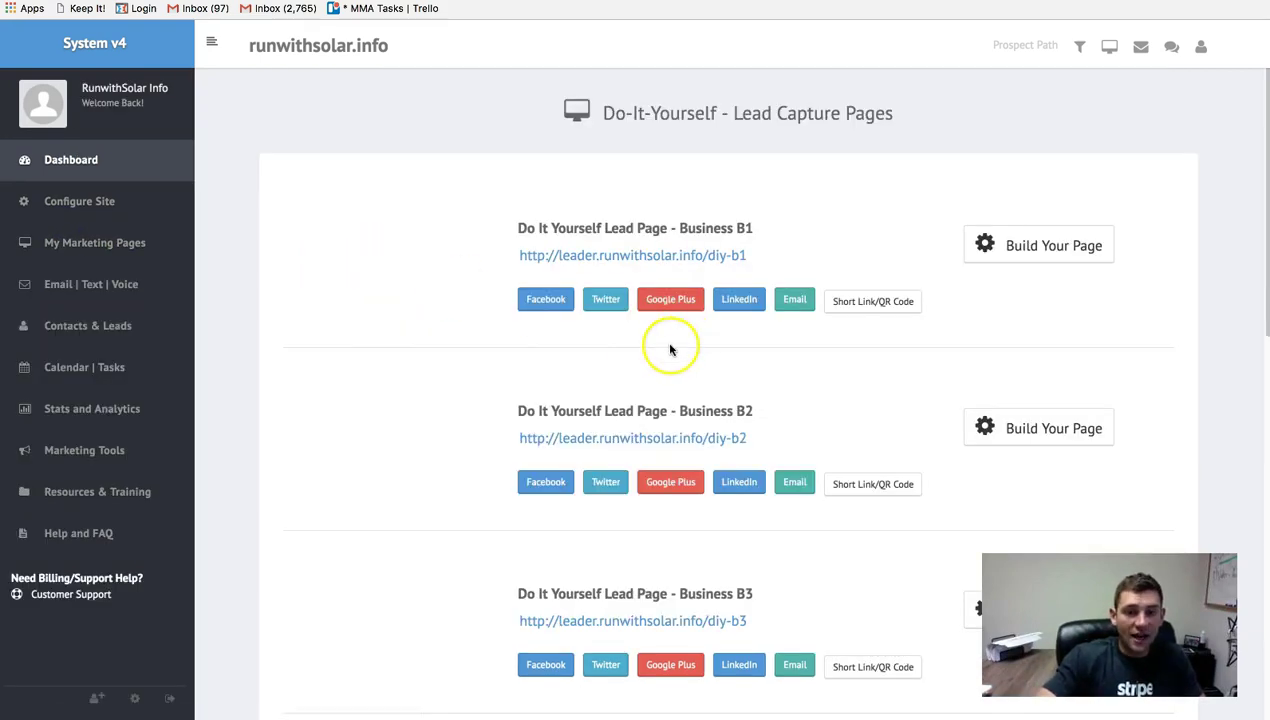
pyautogui.scroll(-5, 434, 371)
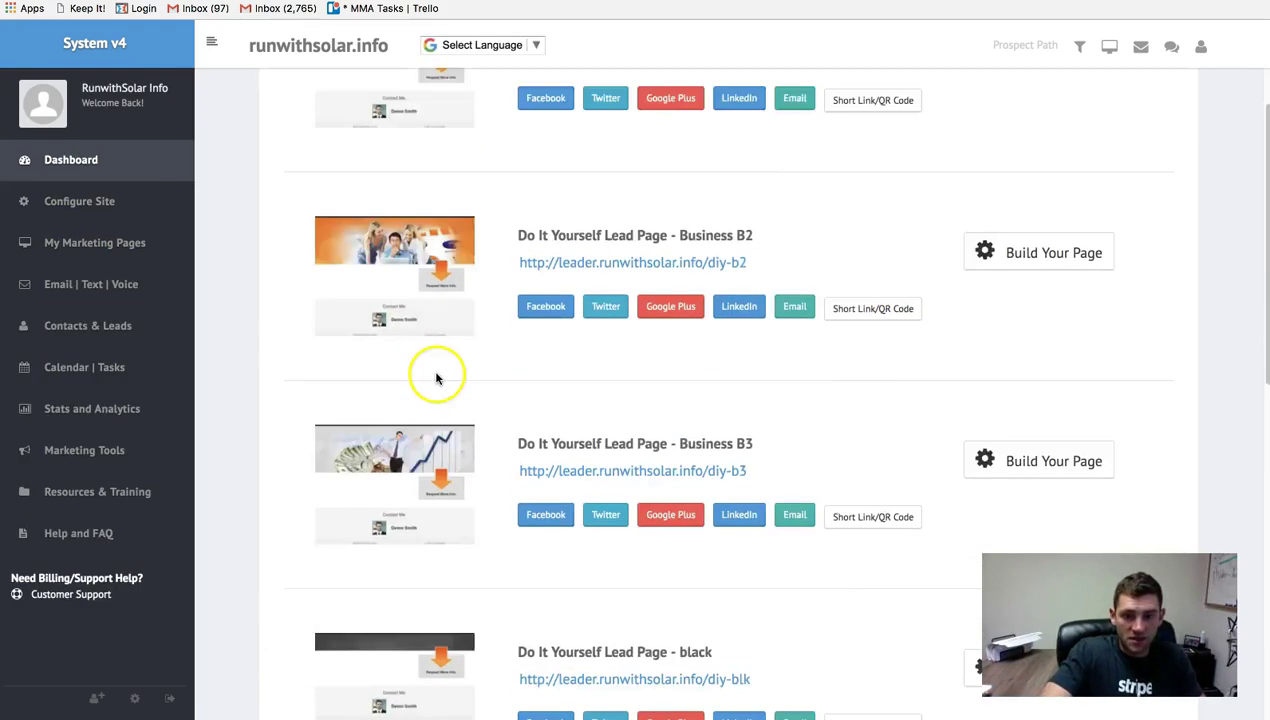
pyautogui.scroll(-3, 415, 487)
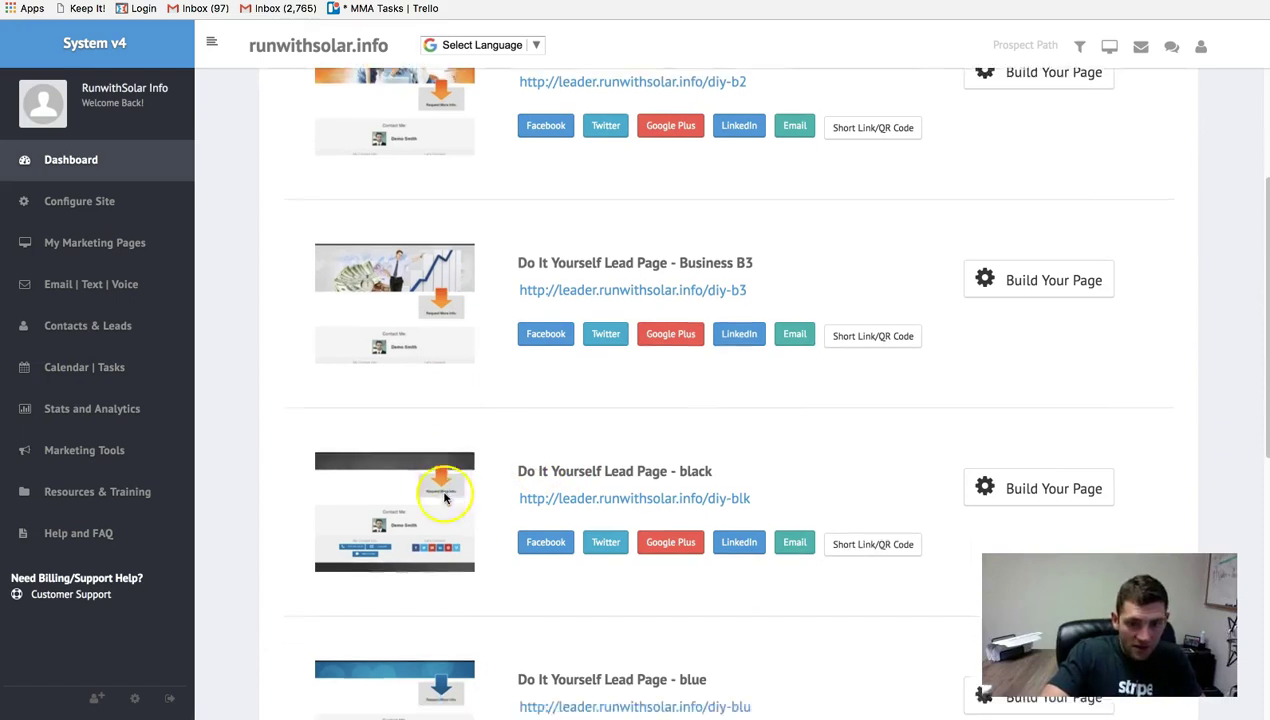
pyautogui.scroll(-4, 499, 479)
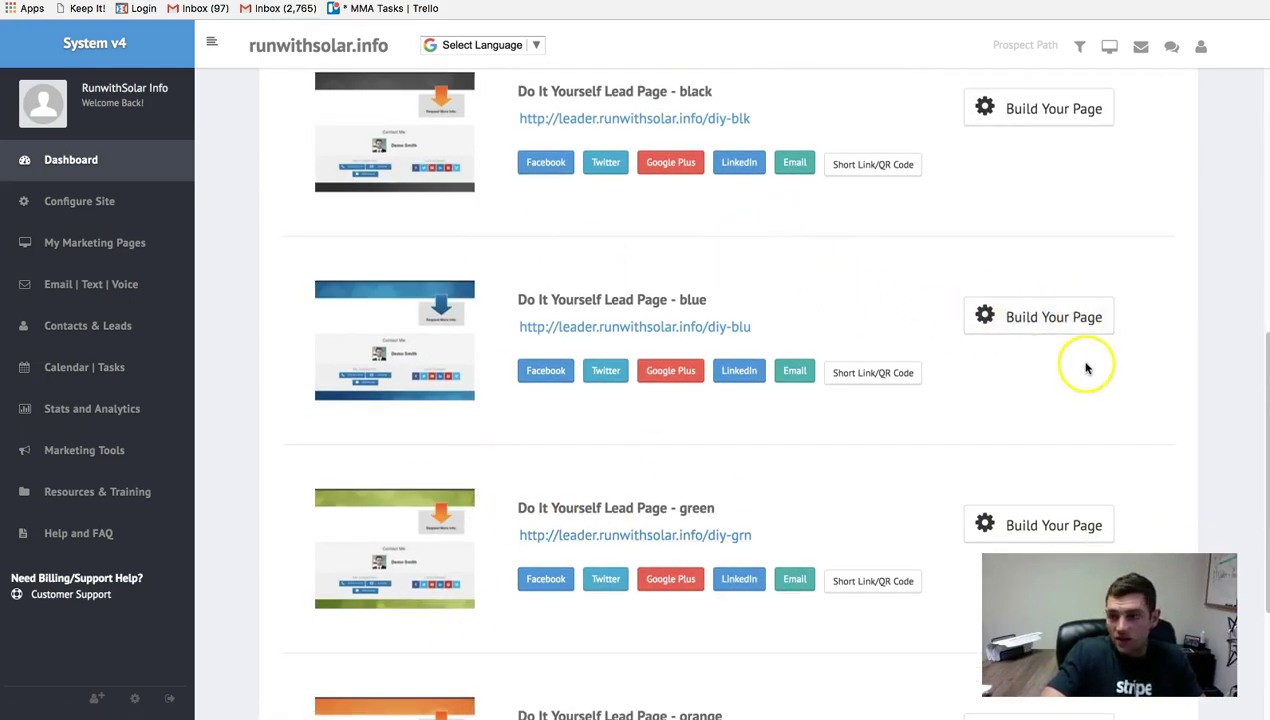
pyautogui.scroll(-1, 795, 410)
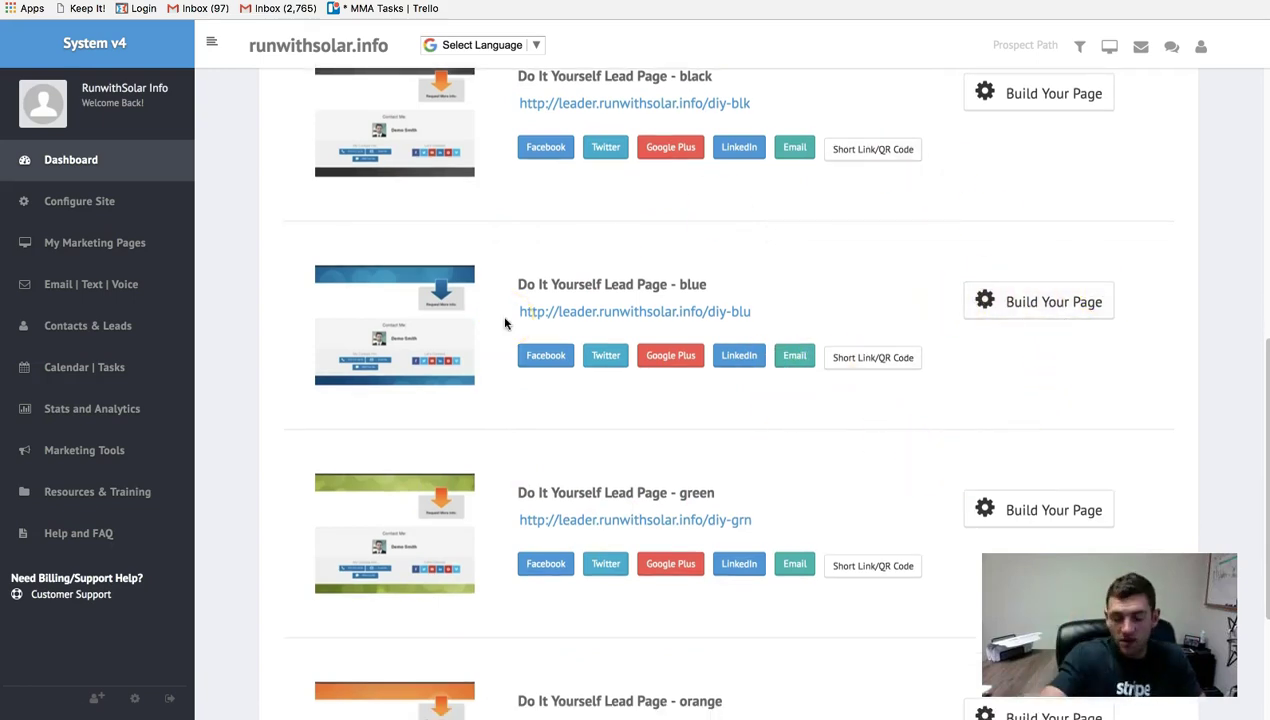
pyautogui.scroll(-5, 368, 373)
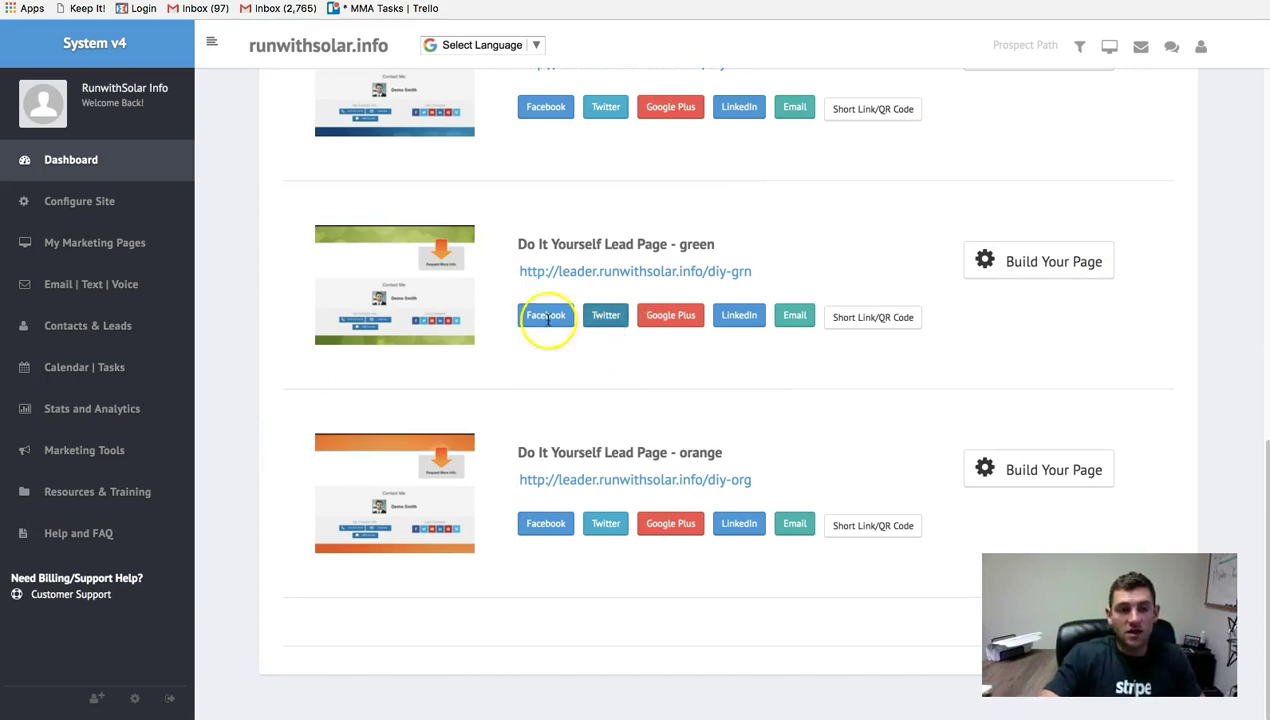
# - Open the My Blog page of My Marketing Pages and highlight the Create New Blog Post/Article heading
pyautogui.click(110, 246)
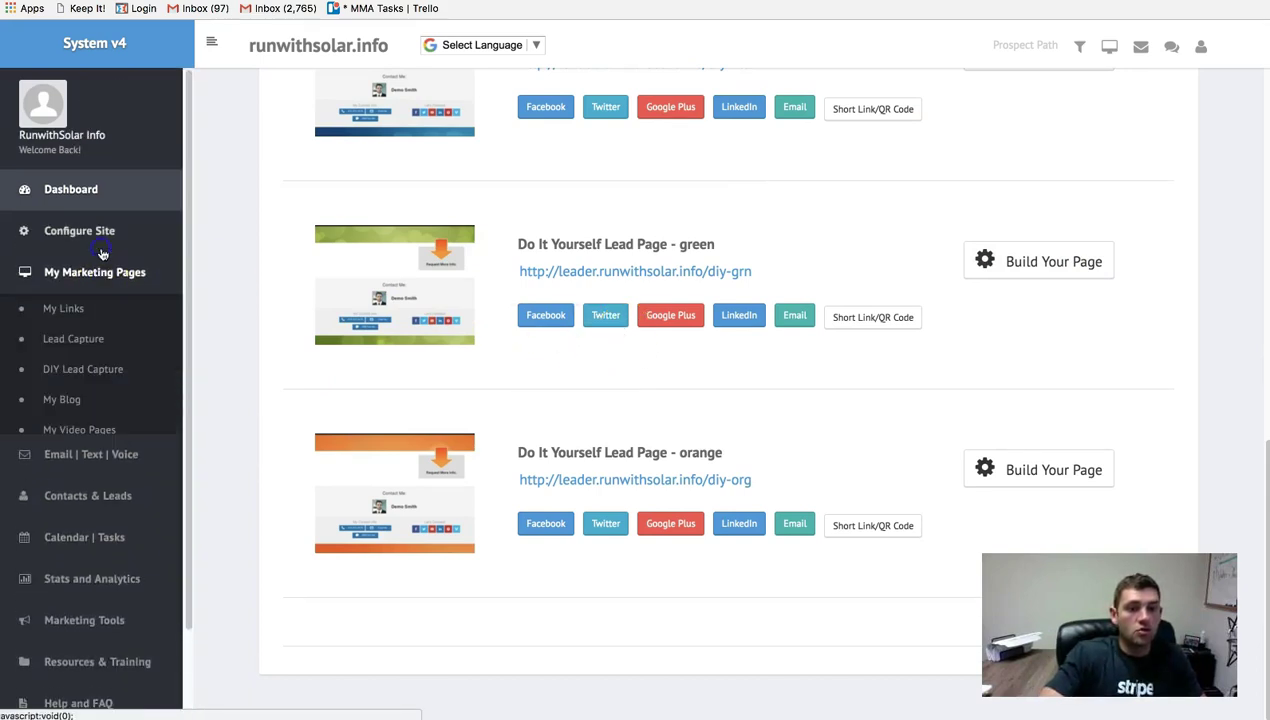
pyautogui.click(66, 400)
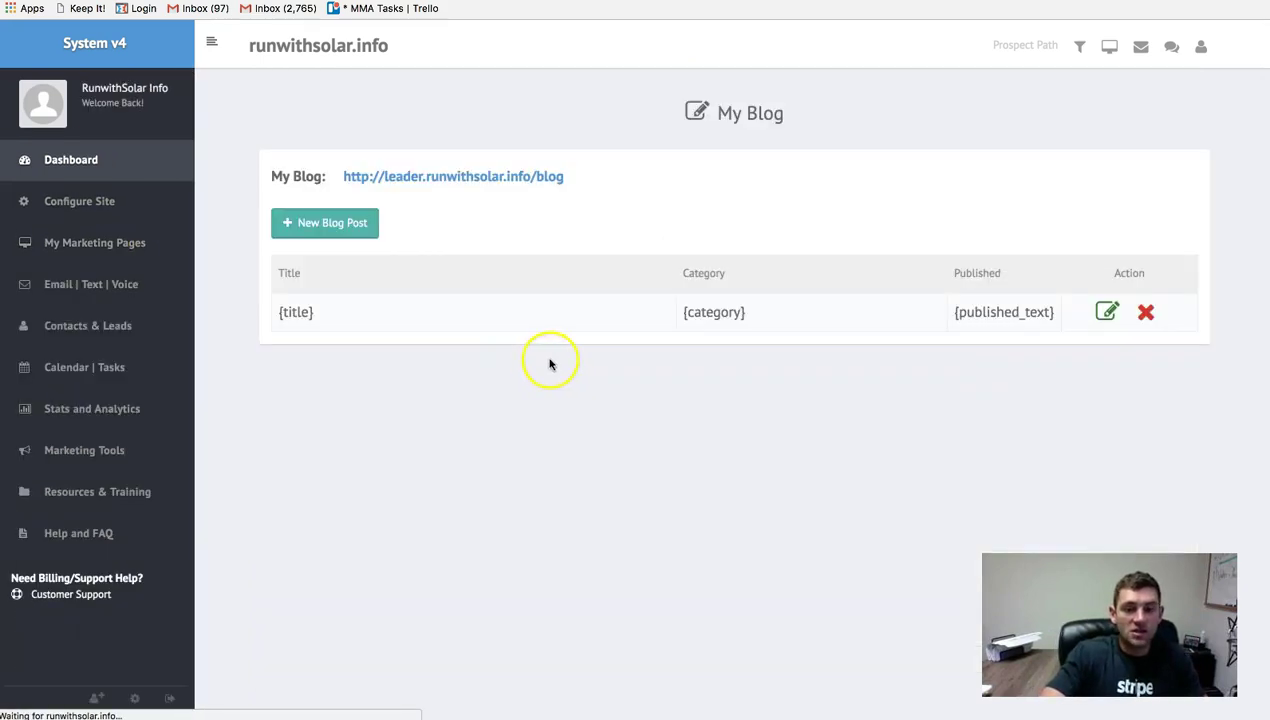
pyautogui.scroll(-2, 680, 195)
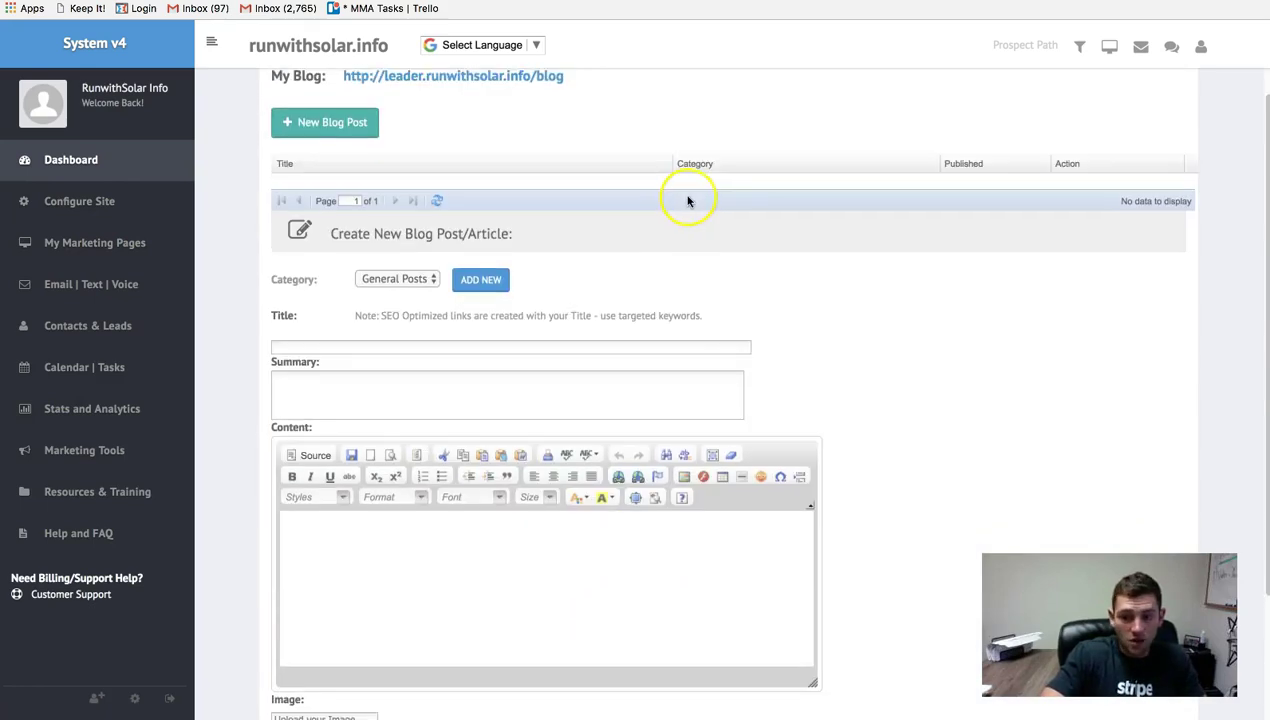
pyautogui.scroll(-1, 688, 201)
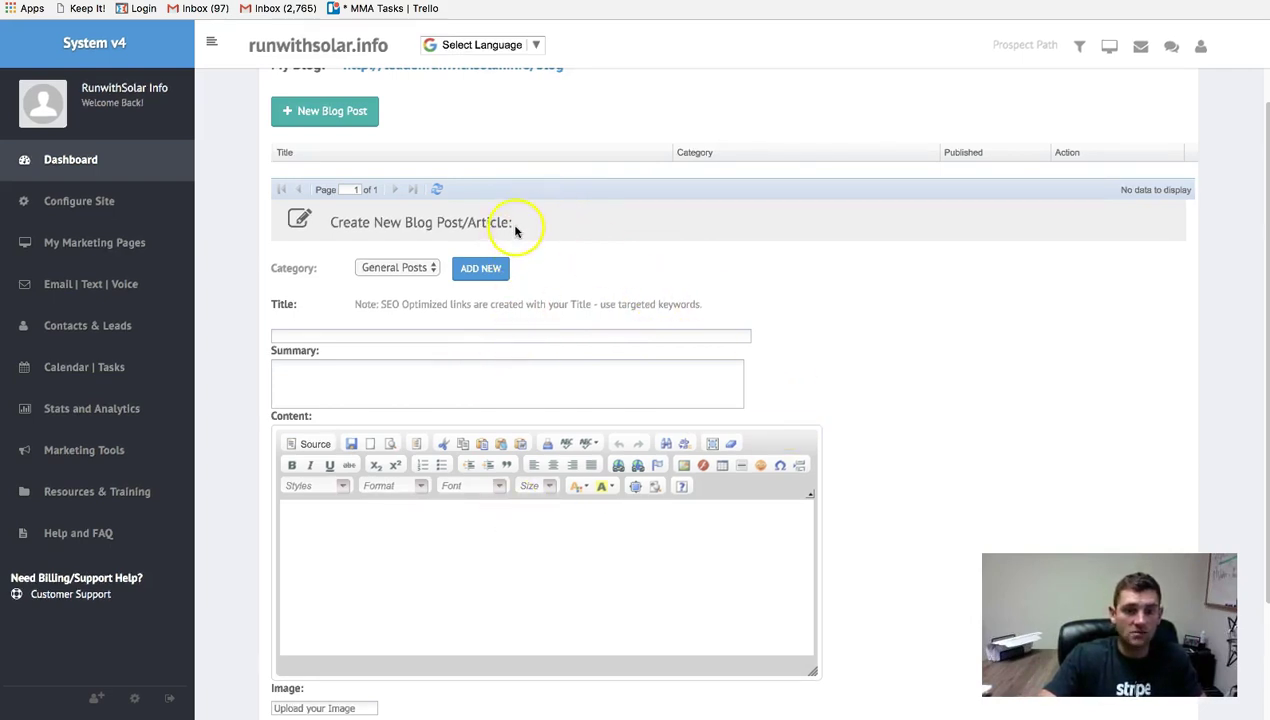
pyautogui.moveTo(520, 224); pyautogui.dragTo(398, 219)
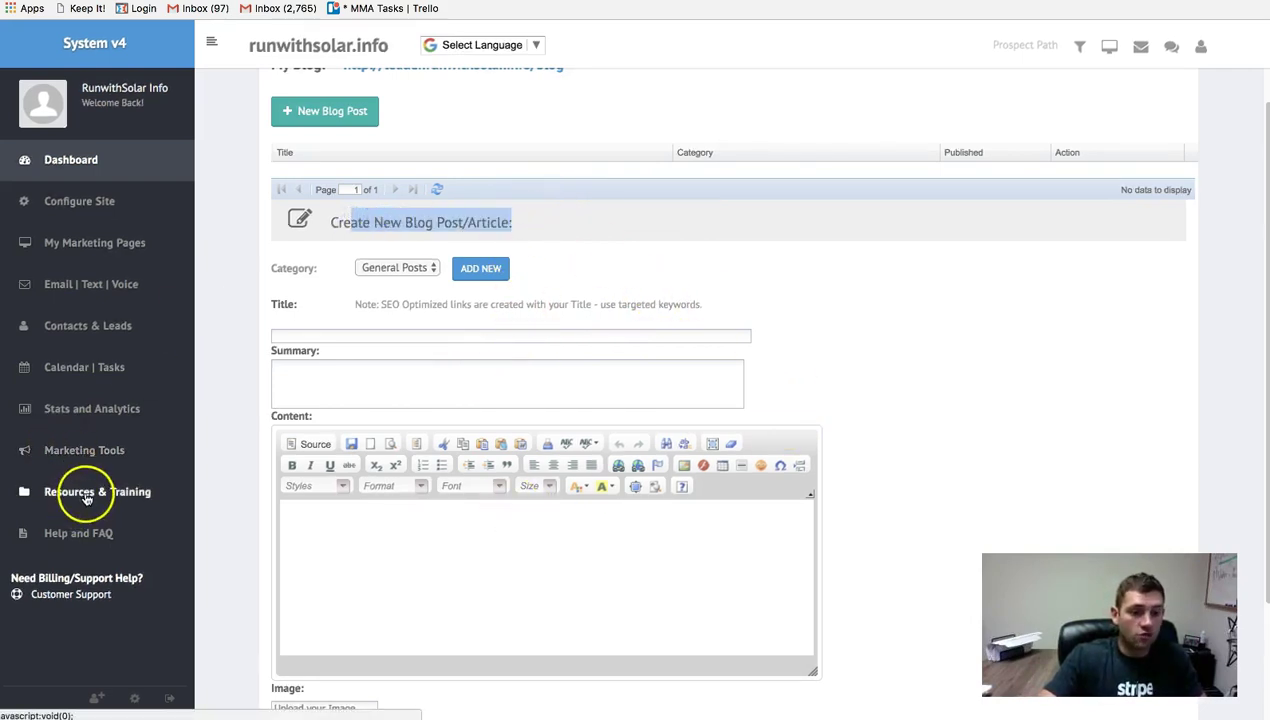
# - Open the SEO Training page of Resources & Training
pyautogui.click(50, 490)
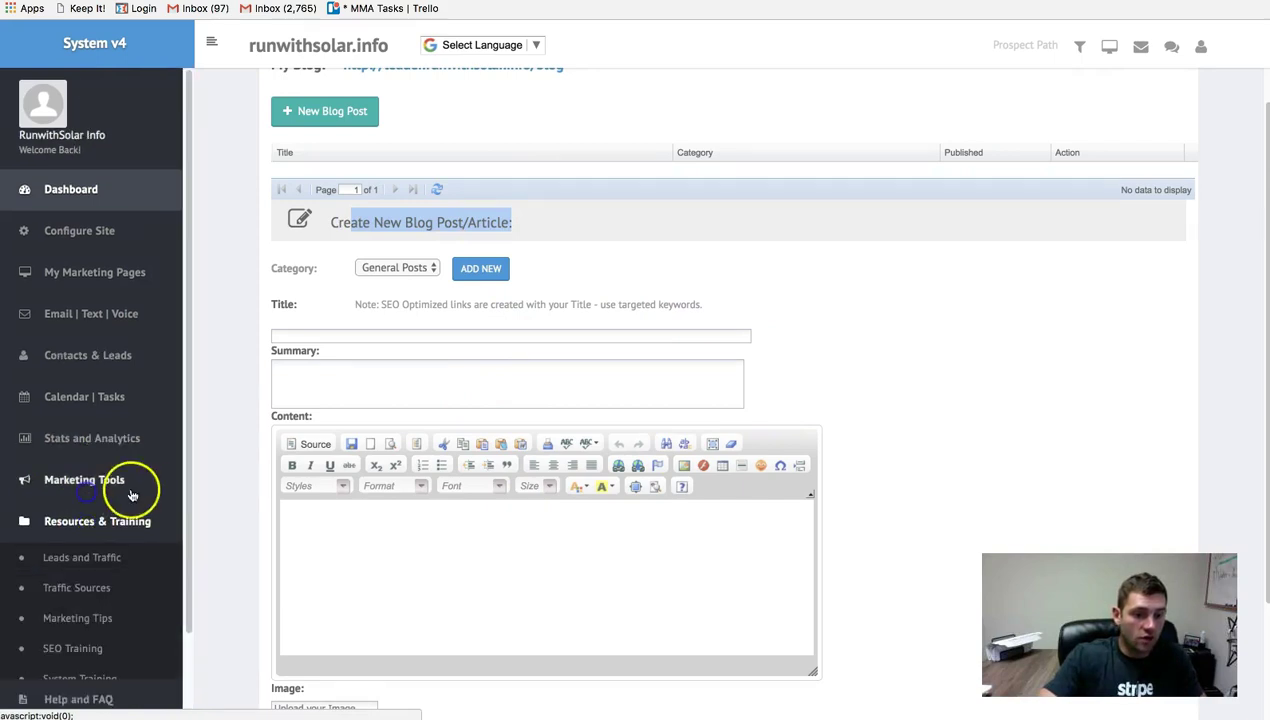
pyautogui.click(86, 648)
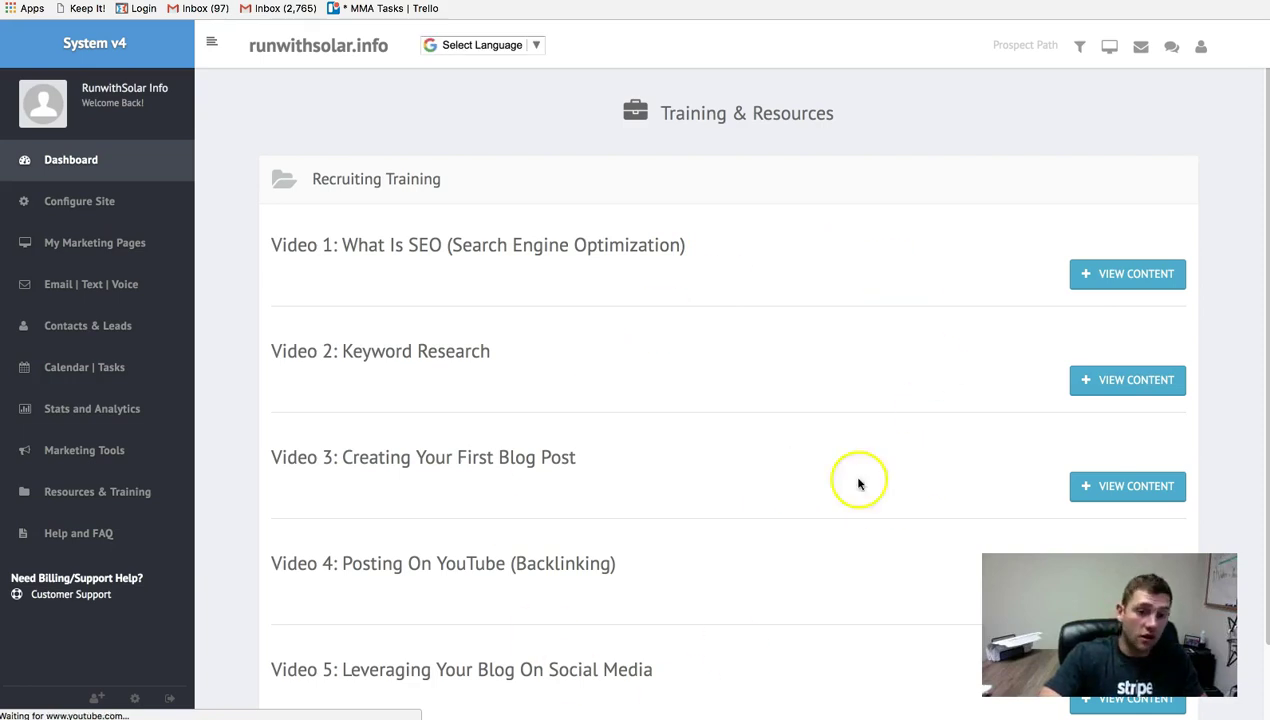
# - Open the My Video Pages page of My Marketing Pages and view the Create New Video Link form down to its end
pyautogui.click(97, 245)
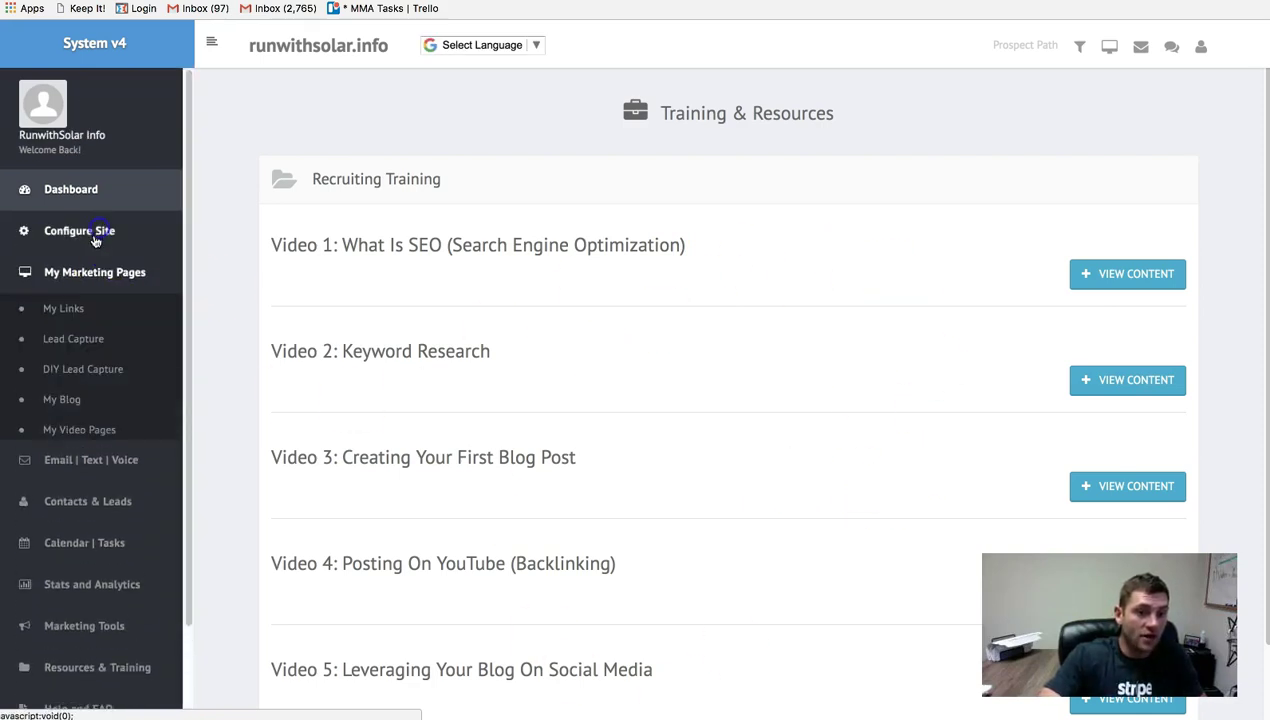
pyautogui.click(93, 428)
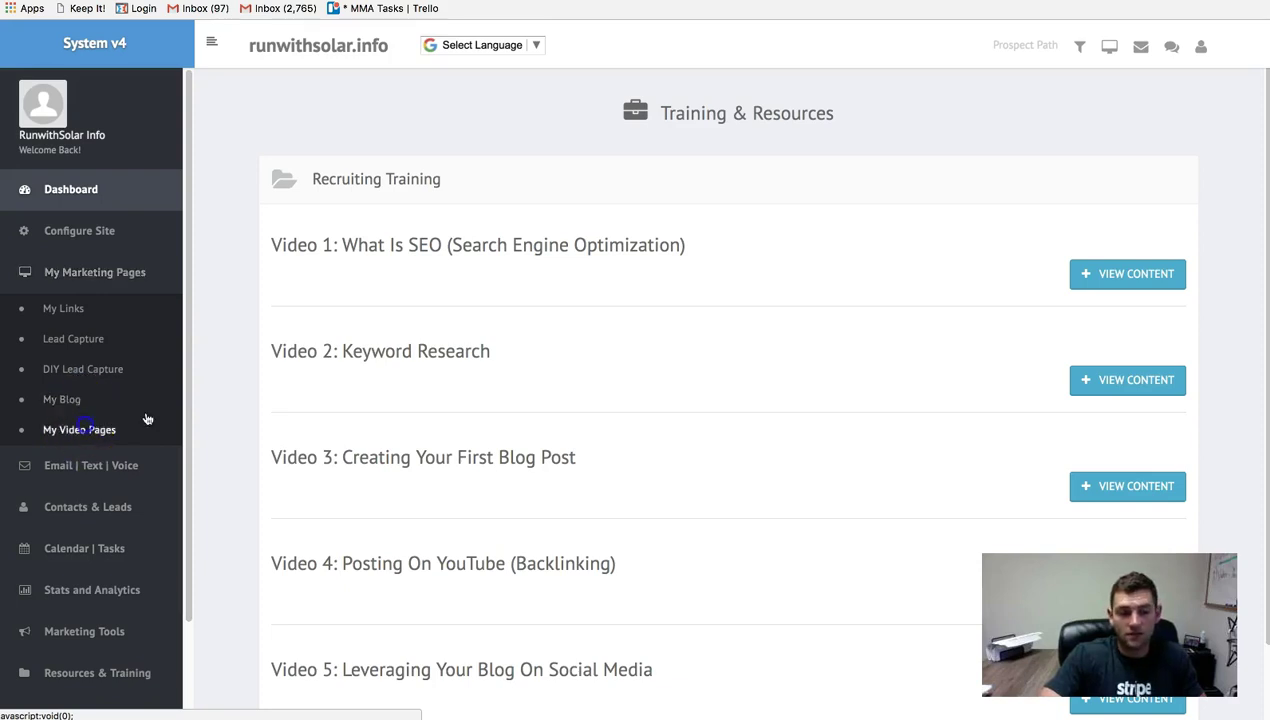
pyautogui.scroll(-1, 462, 385)
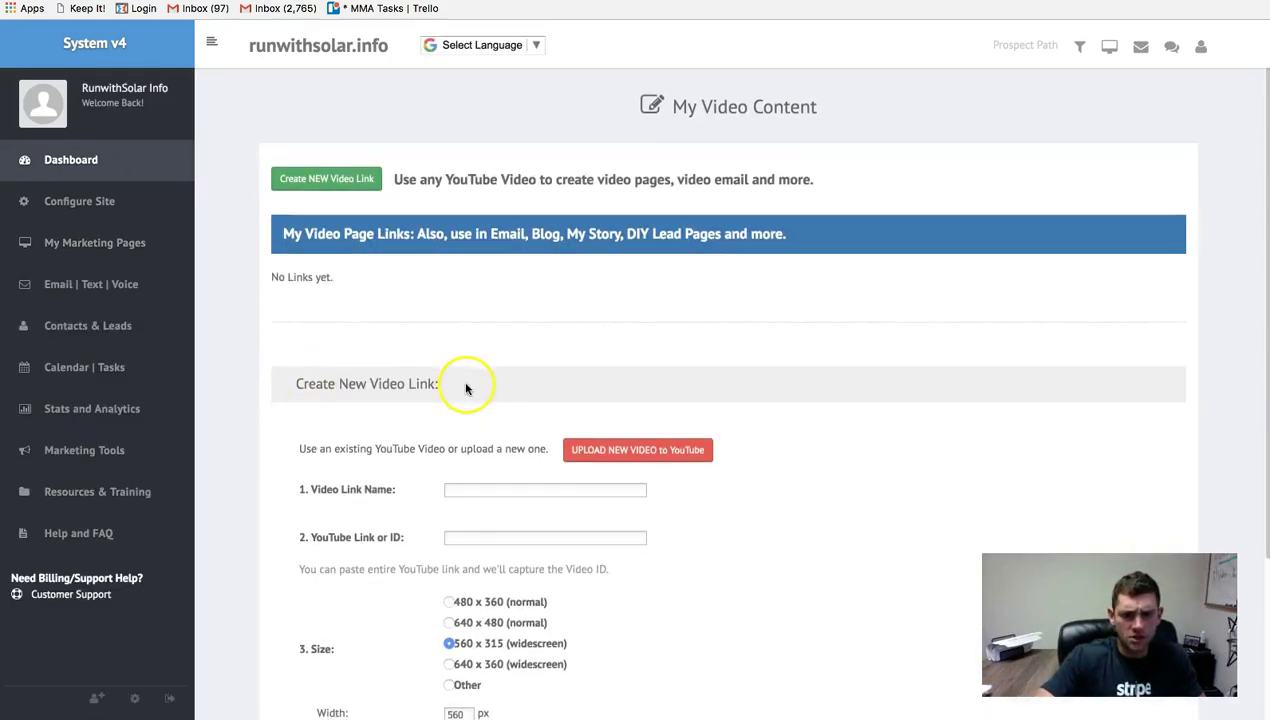
pyautogui.scroll(-1, 512, 448)
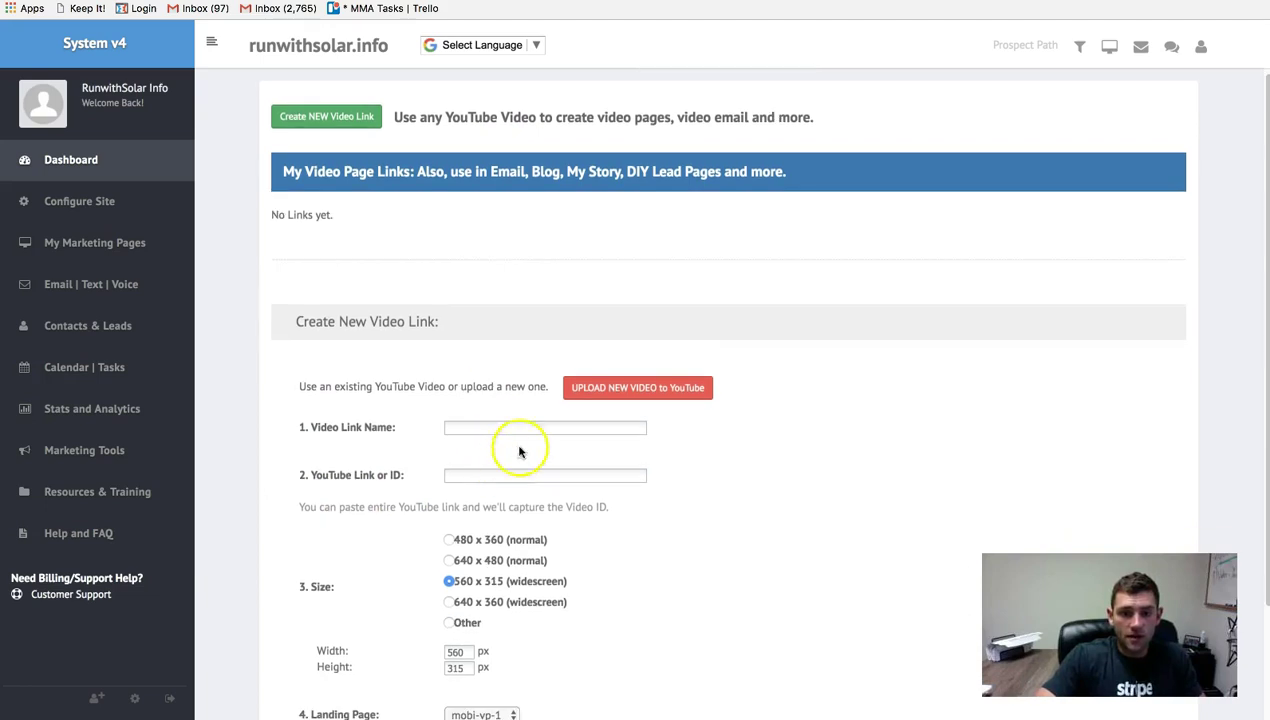
pyautogui.scroll(-3, 355, 358)
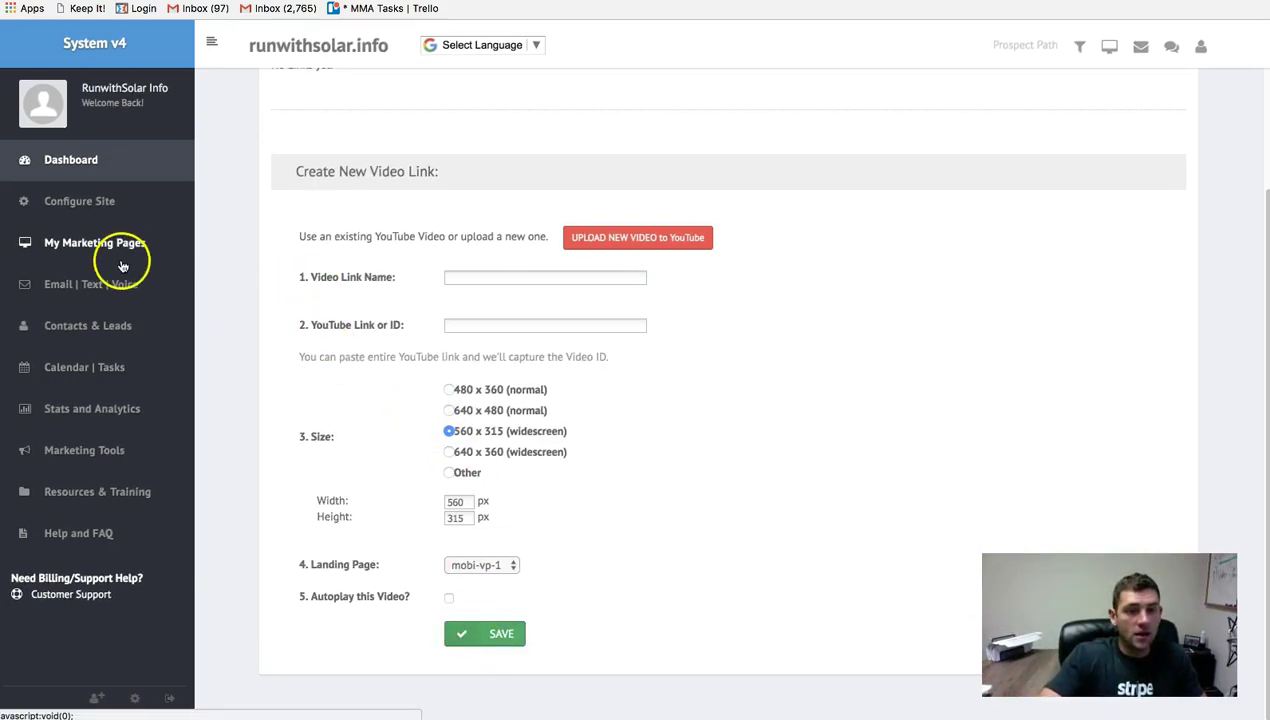
# - Reopen the Lead Capture page and view the Solar Power Interactive Funnel and Solar Capture Page entries
pyautogui.click(78, 245)
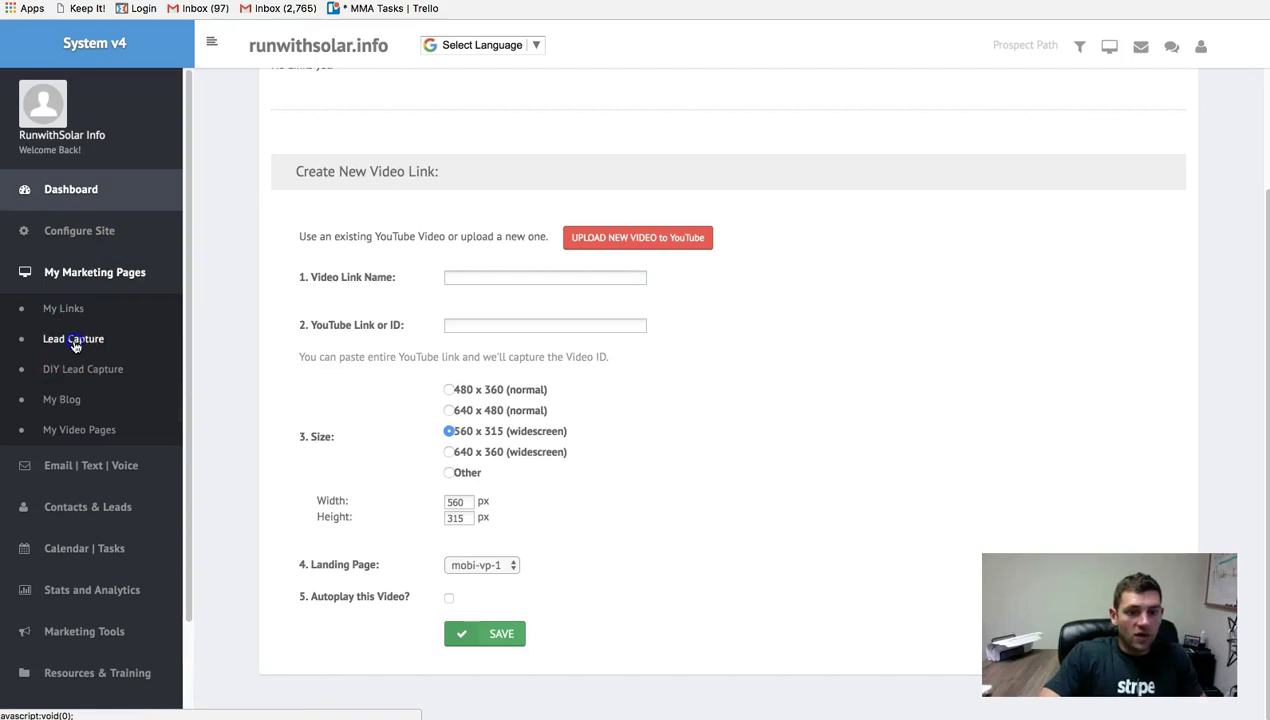
pyautogui.click(73, 340)
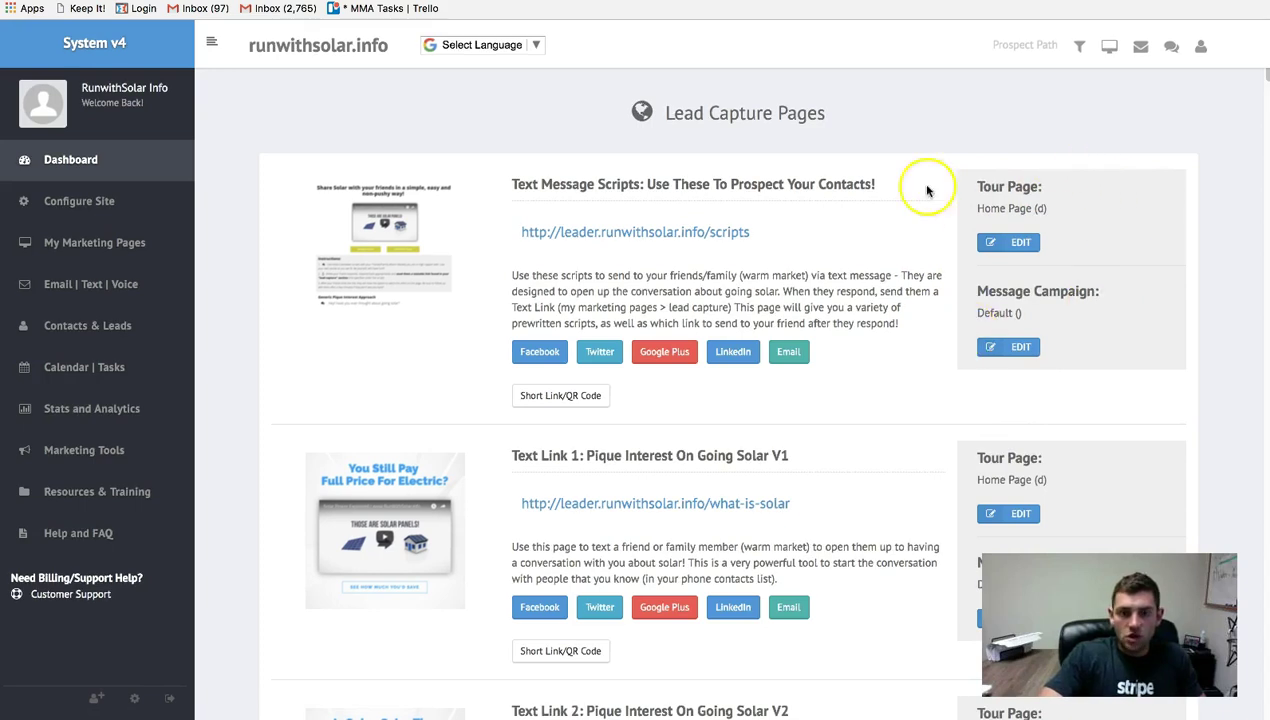
pyautogui.scroll(-9, 590, 383)
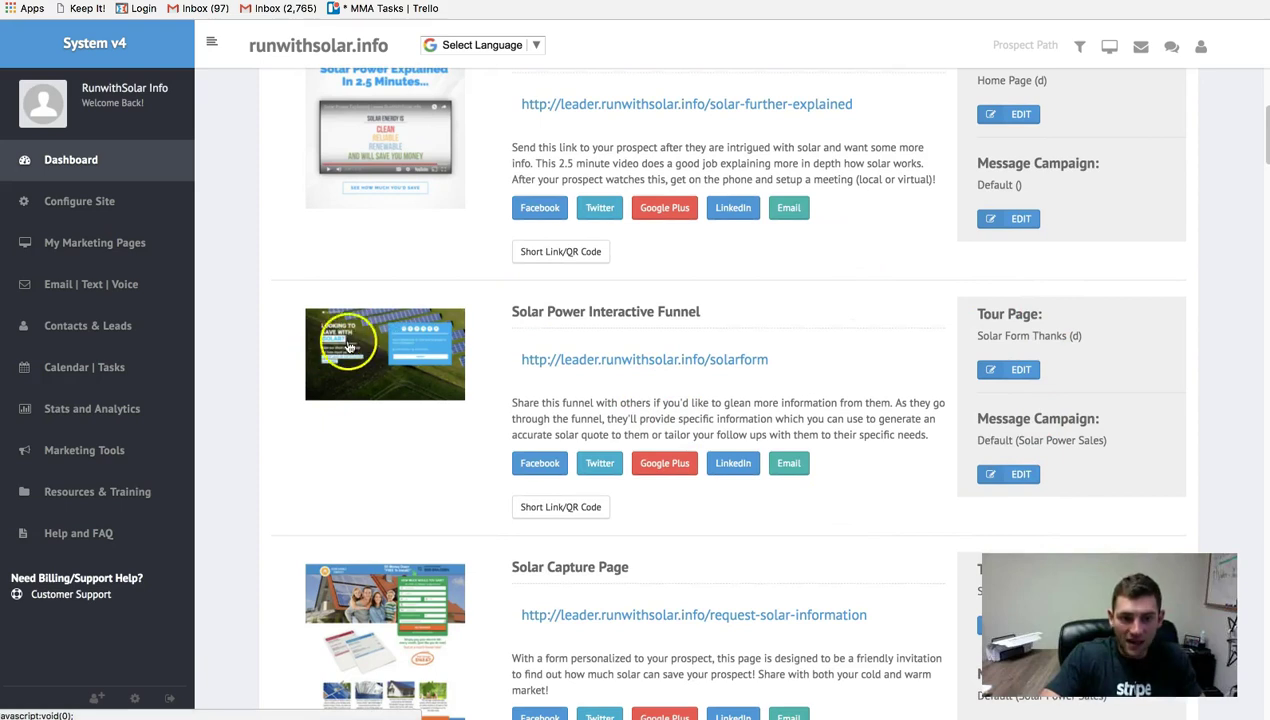
pyautogui.scroll(-1, 409, 572)
pyautogui.scroll(-1, 816, 567)
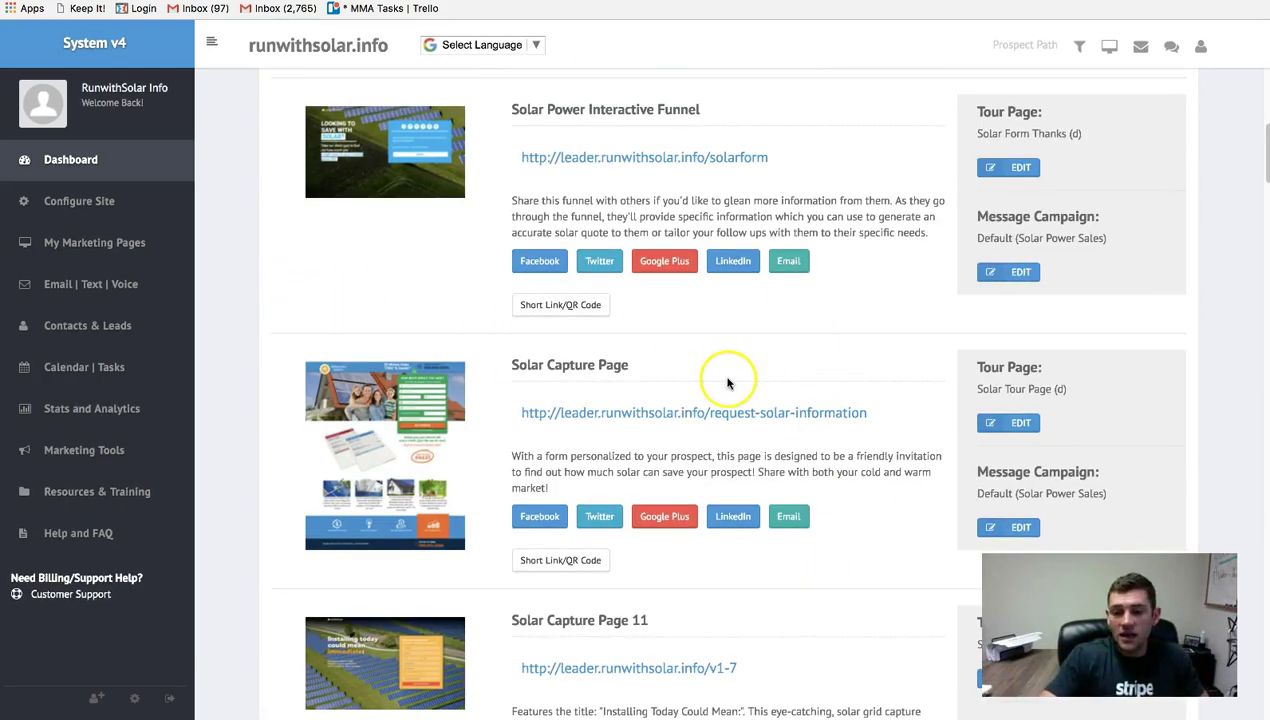
pyautogui.click(130, 246)
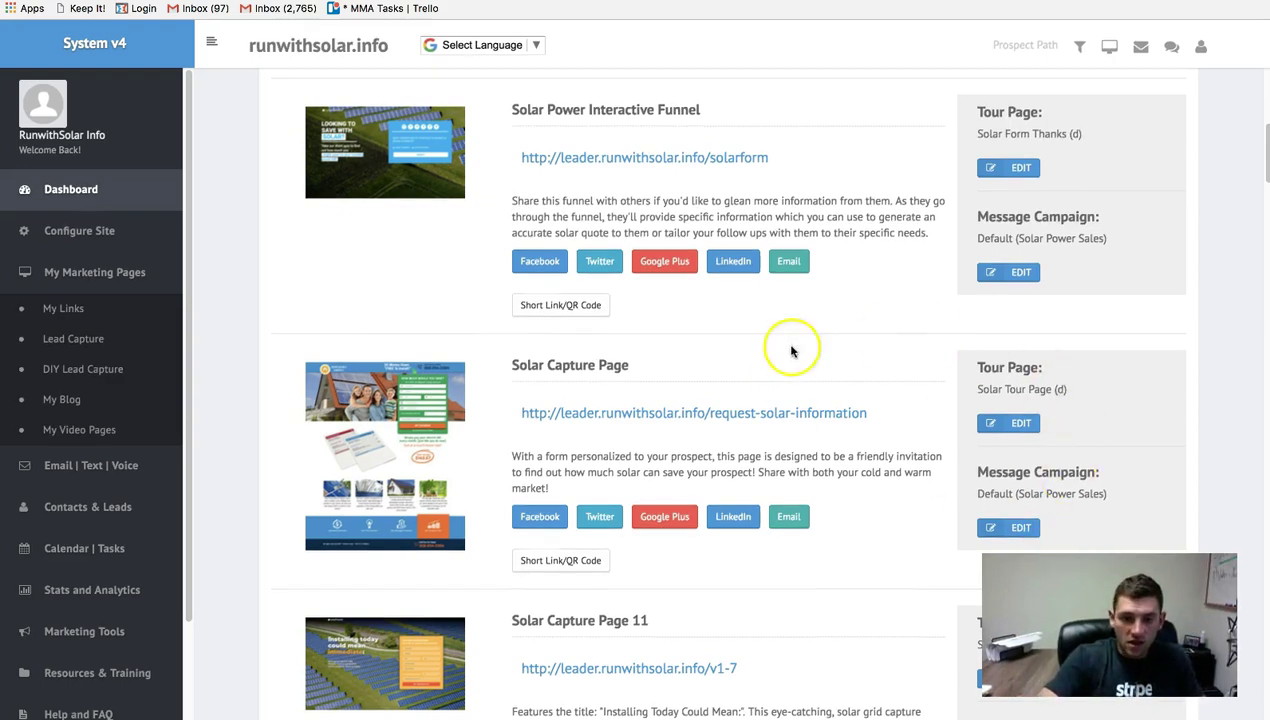
pyautogui.click(1020, 425)
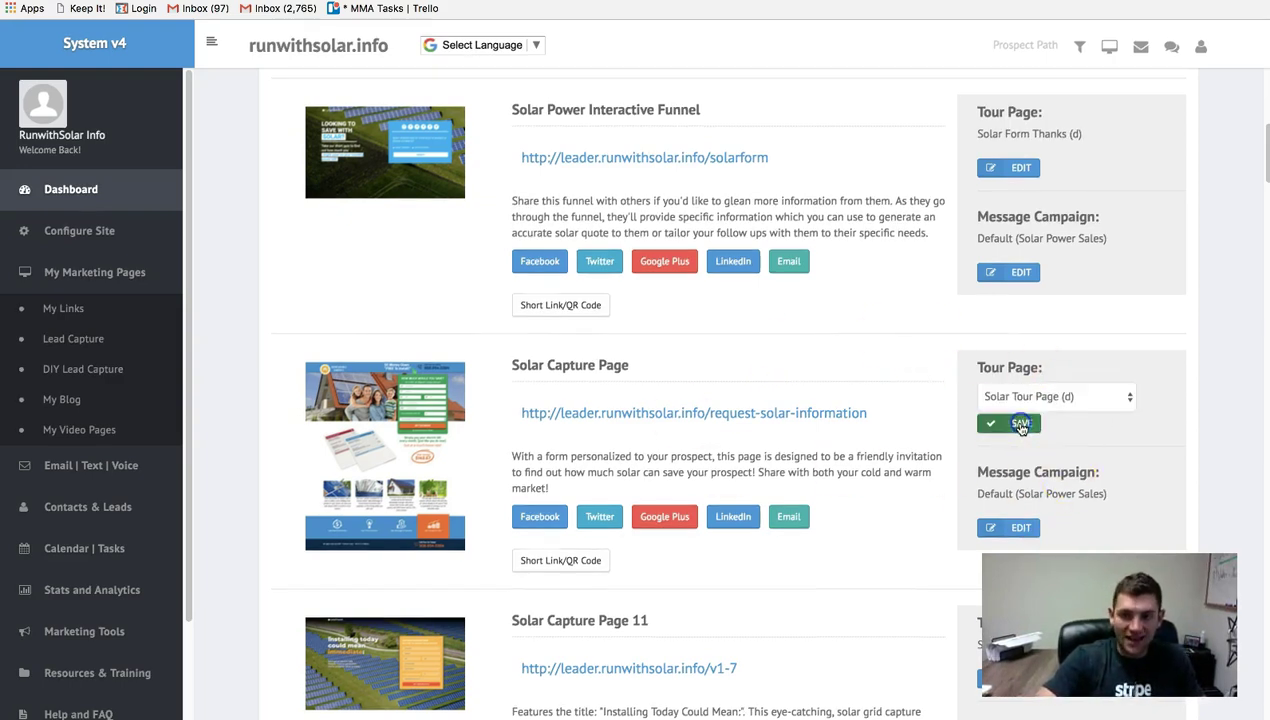
pyautogui.click(1030, 398)
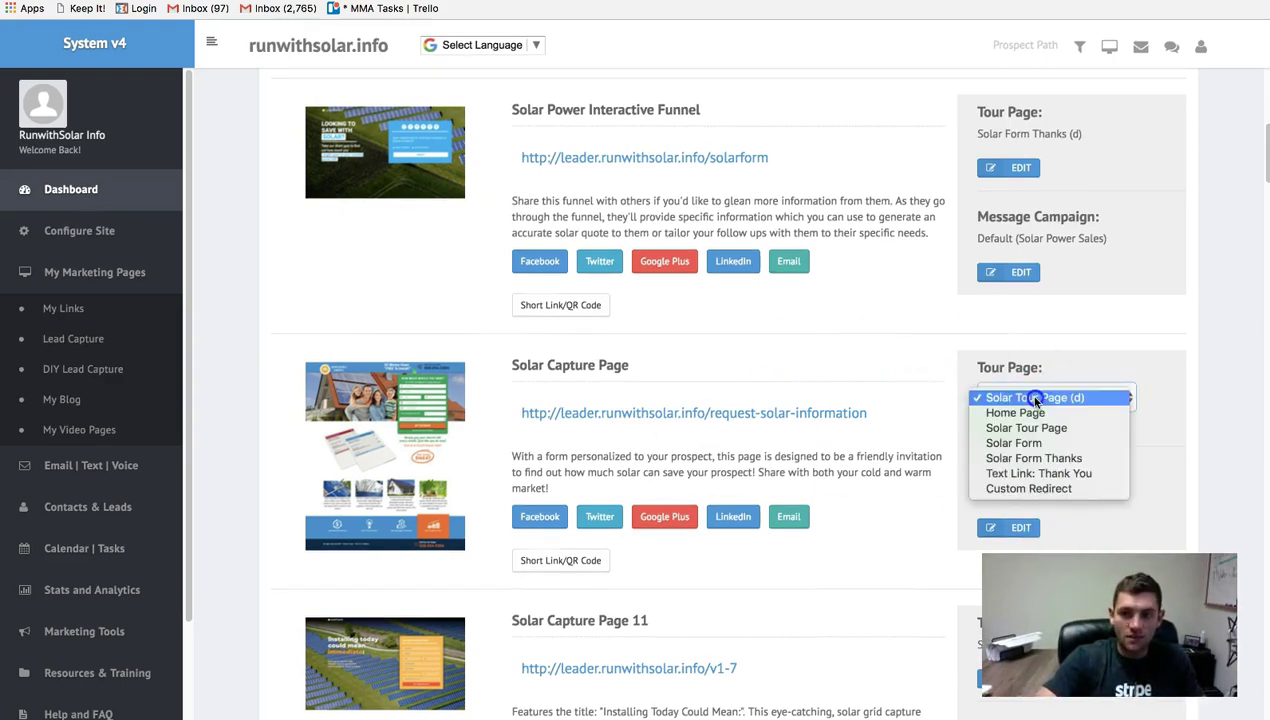
pyautogui.click(1076, 489)
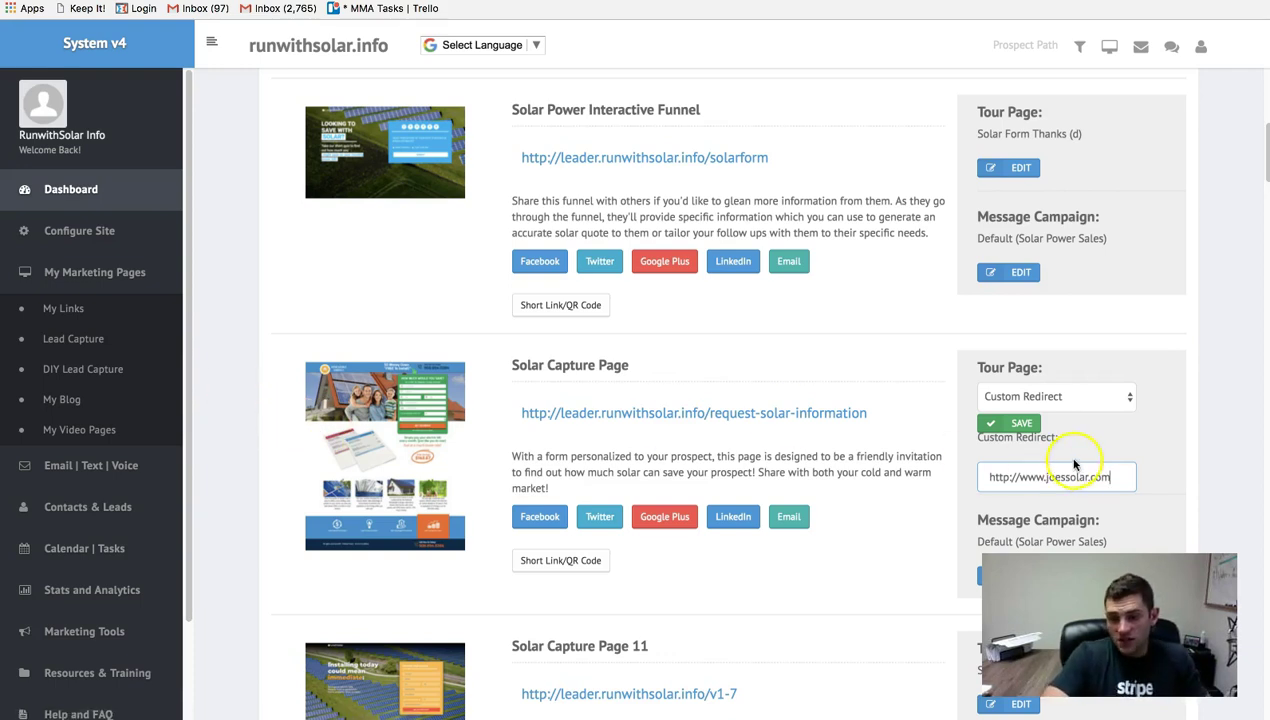
pyautogui.scroll(-1, 1100, 470)
# - Set the Solar Capture Page's tour page to Solar Tour Page (d) and save it
pyautogui.click(1094, 394)
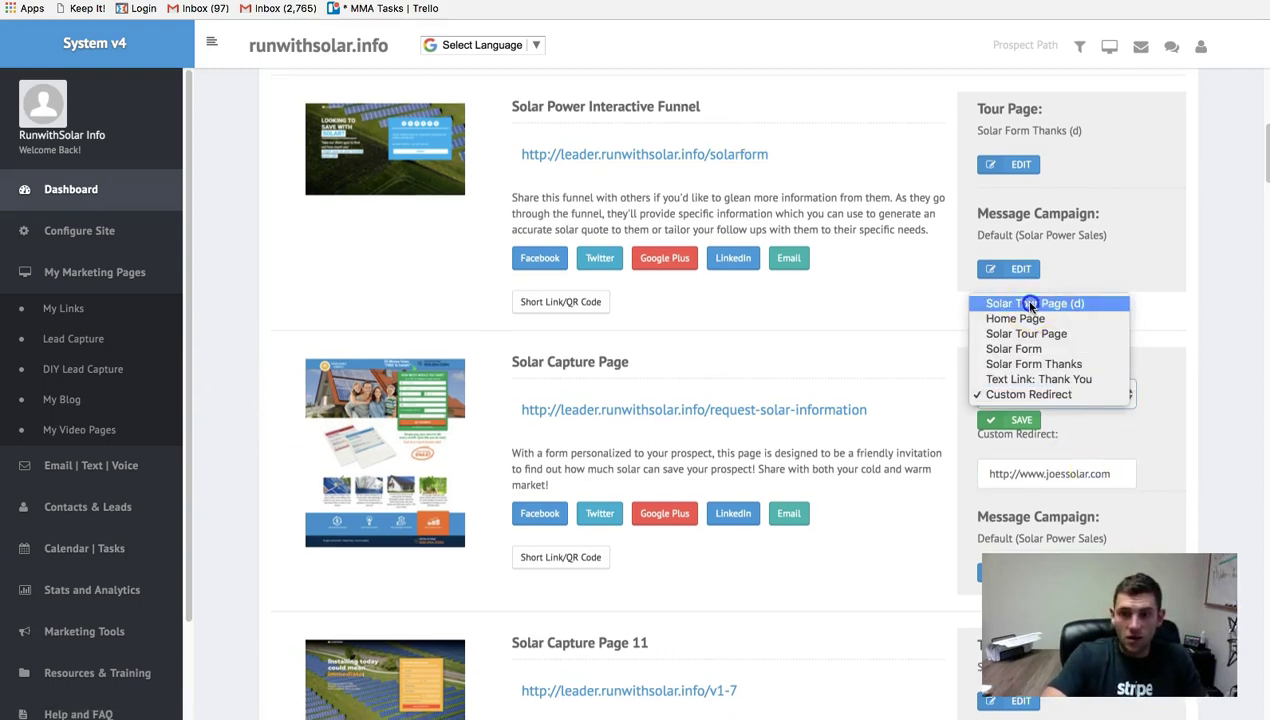
pyautogui.click(1027, 303)
pyautogui.click(1005, 420)
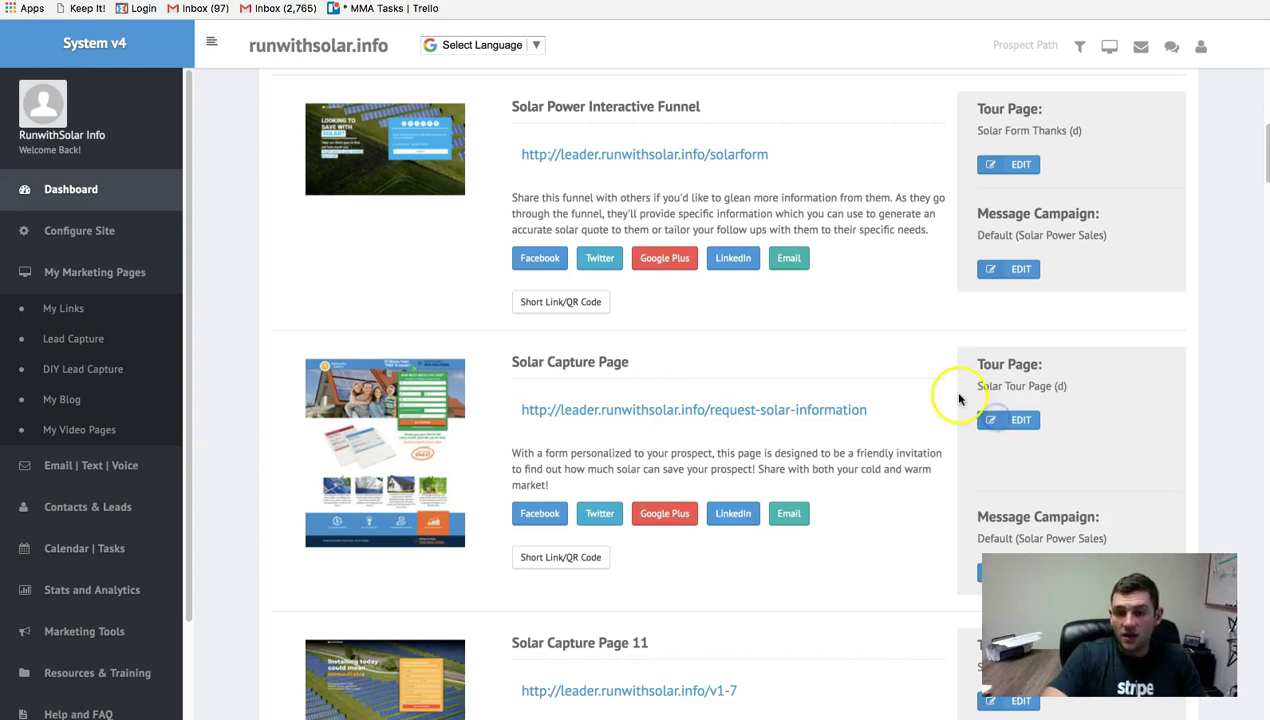
# - Examine the message campaign assigned to the Solar Capture Page and the capture pages below it
pyautogui.scroll(-1, 935, 414)
pyautogui.scroll(-3, 1054, 488)
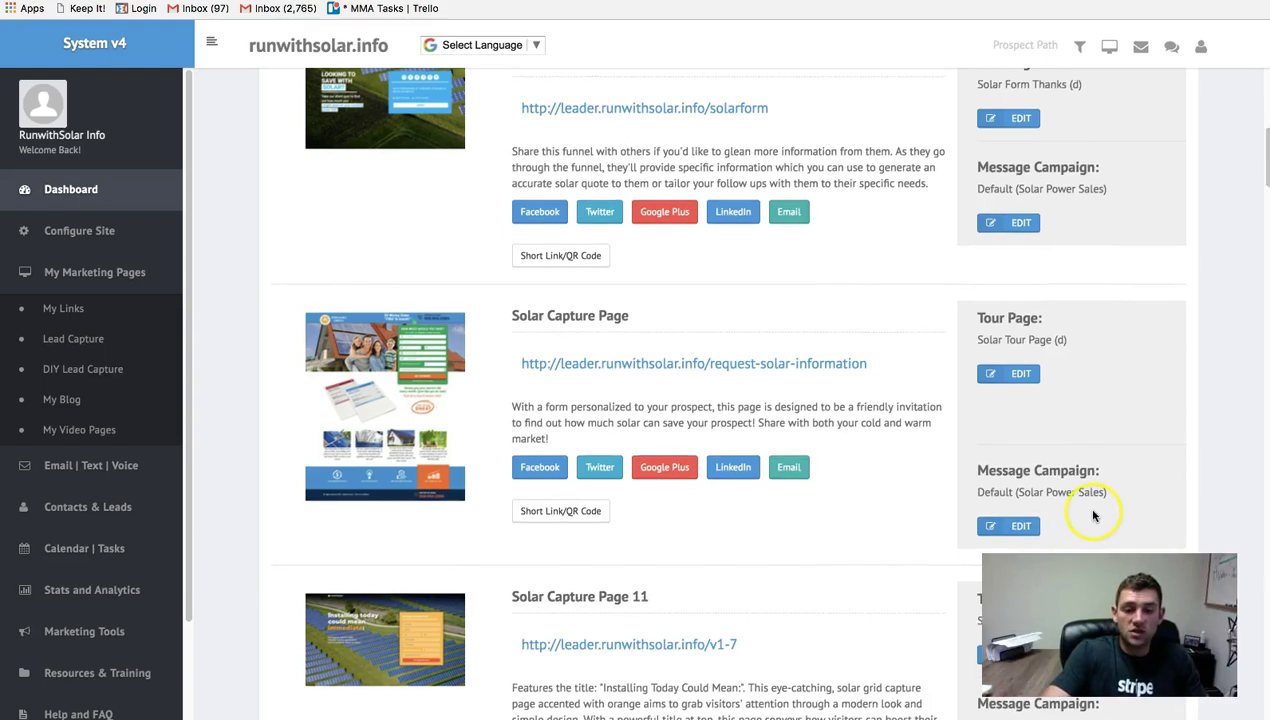
pyautogui.scroll(-1, 1095, 510)
pyautogui.scroll(-3, 602, 400)
pyautogui.scroll(-4, 1000, 330)
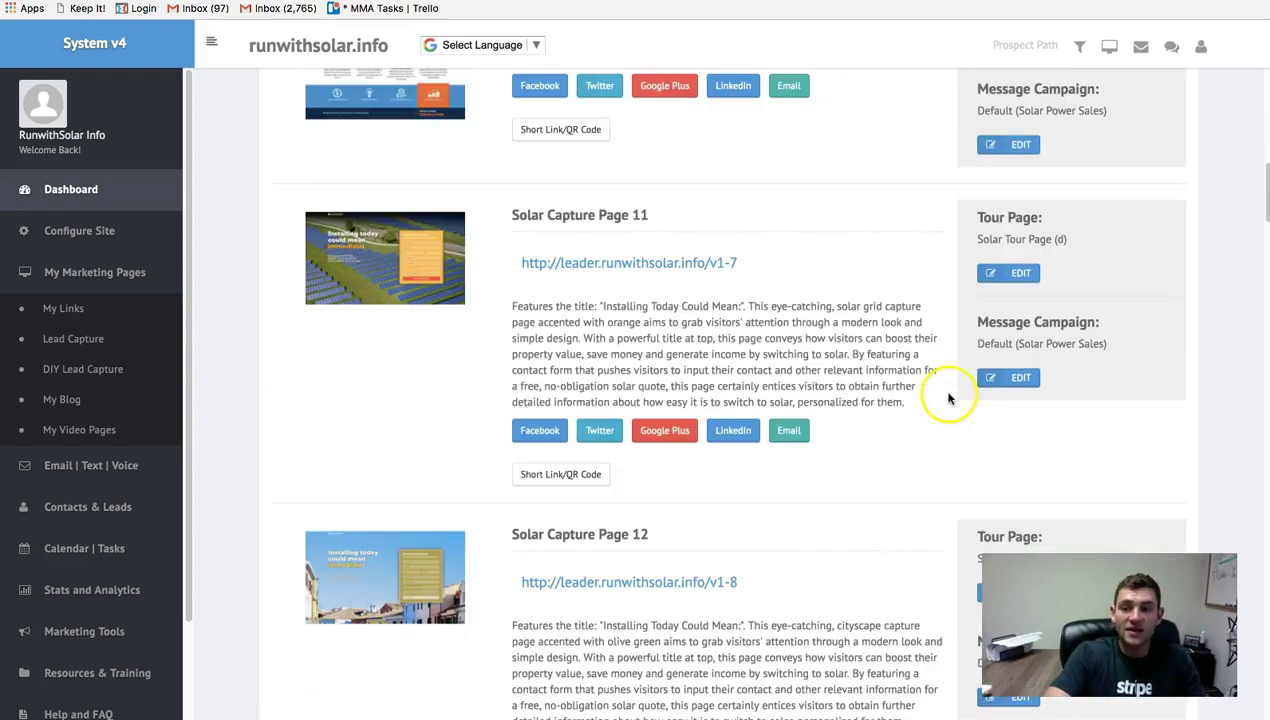
pyautogui.scroll(8, 646, 235)
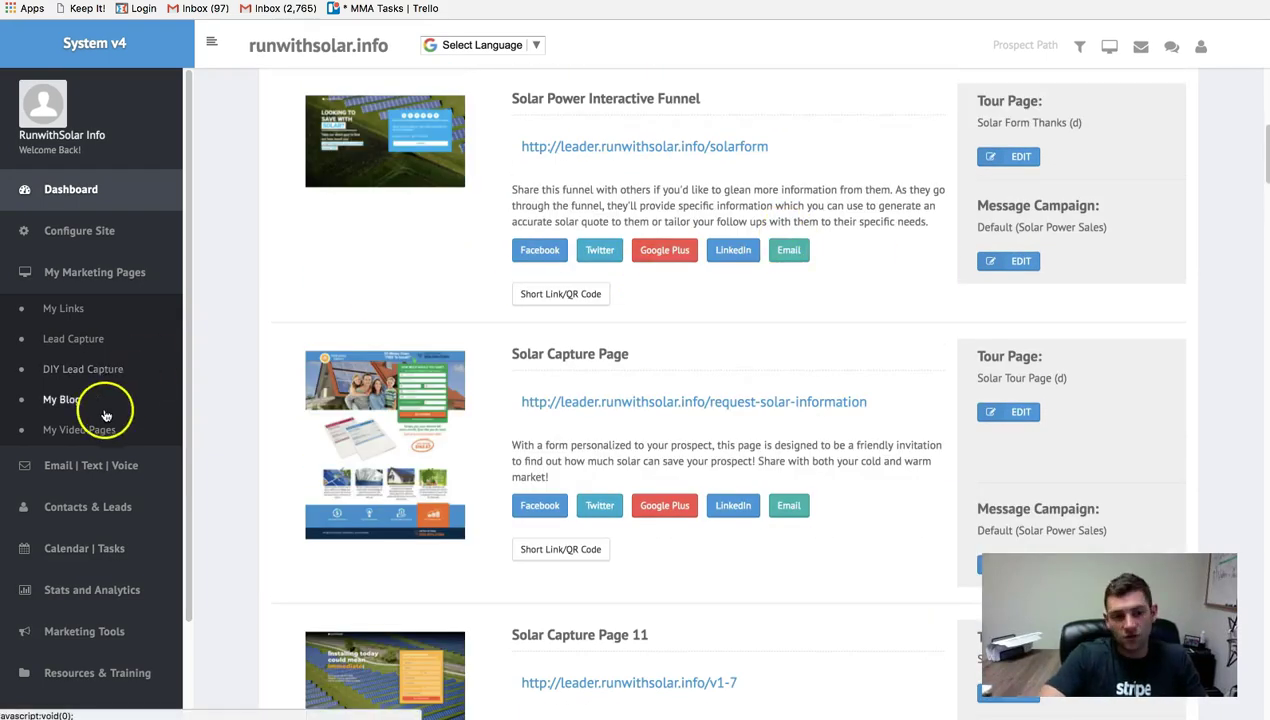
# - Open the Instant SMS & Voice page under Email | Text | Voice and view the form for a new voice or text message
pyautogui.click(100, 467)
pyautogui.click(95, 352)
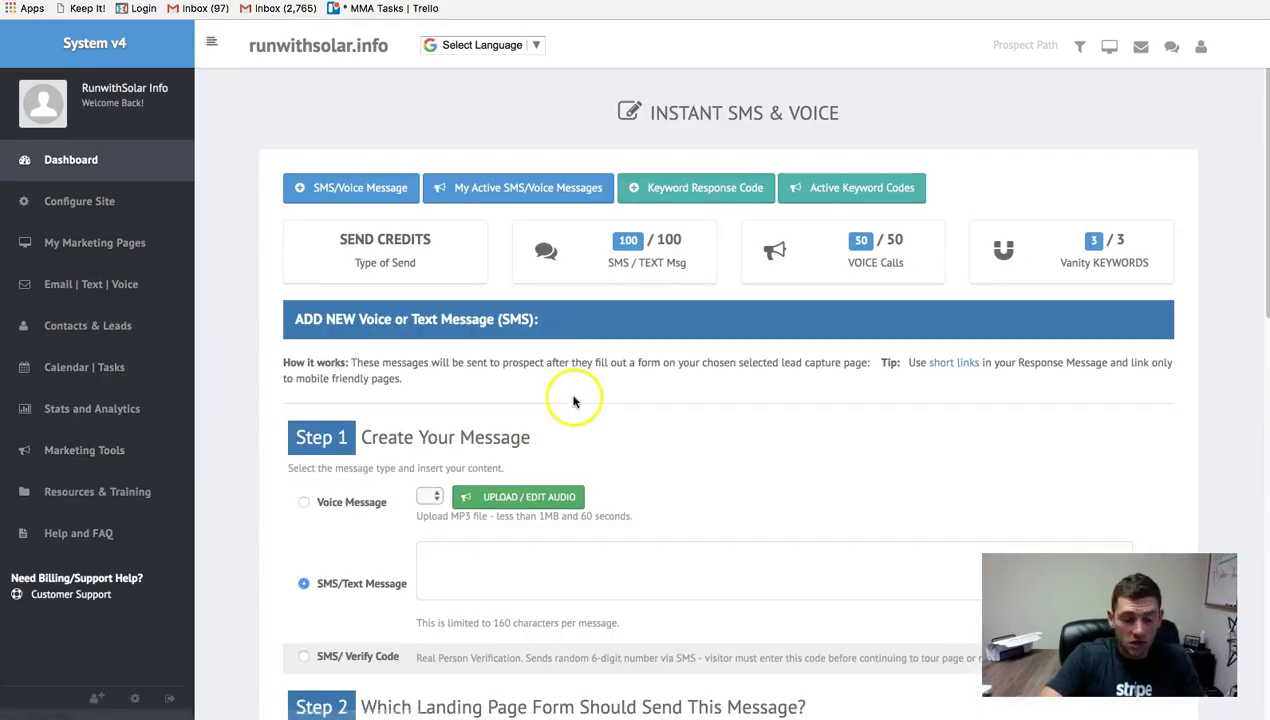
pyautogui.scroll(-5, 575, 400)
pyautogui.scroll(1, 575, 395)
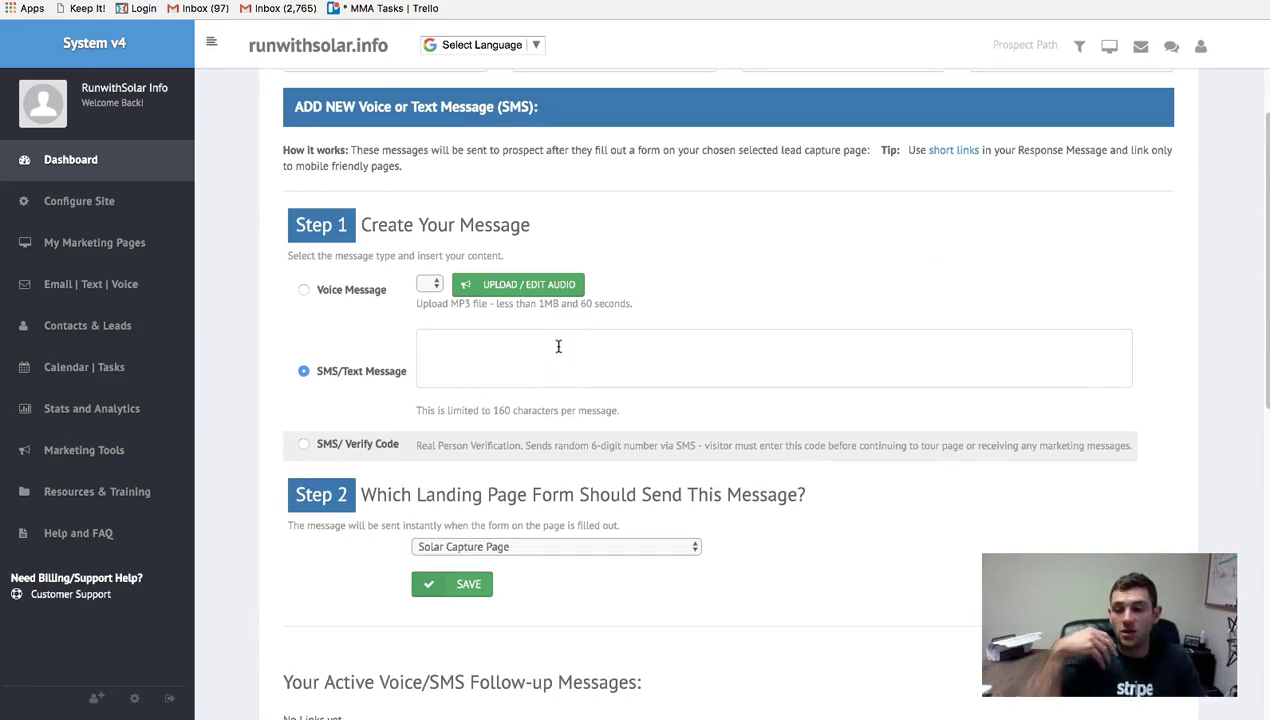
# - Open the Lead Capture pages and view the live Solar Capture Page with its savings estimate form
pyautogui.click(40, 245)
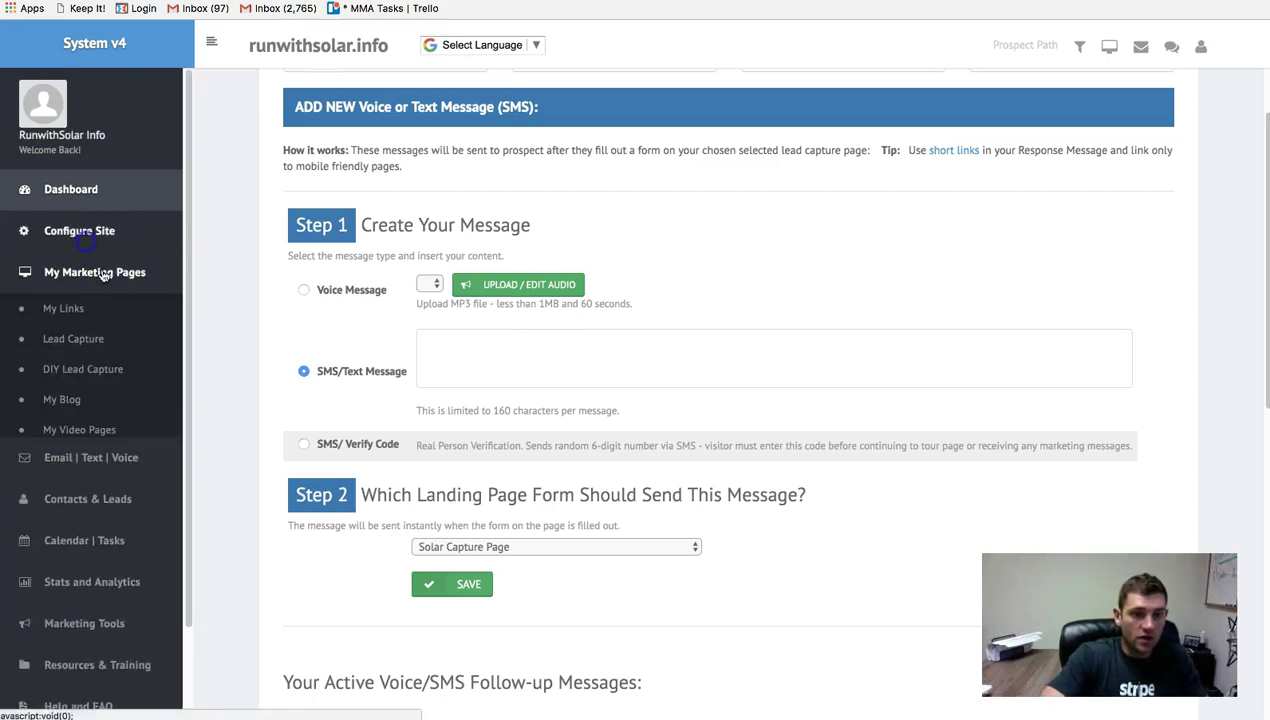
pyautogui.click(75, 335)
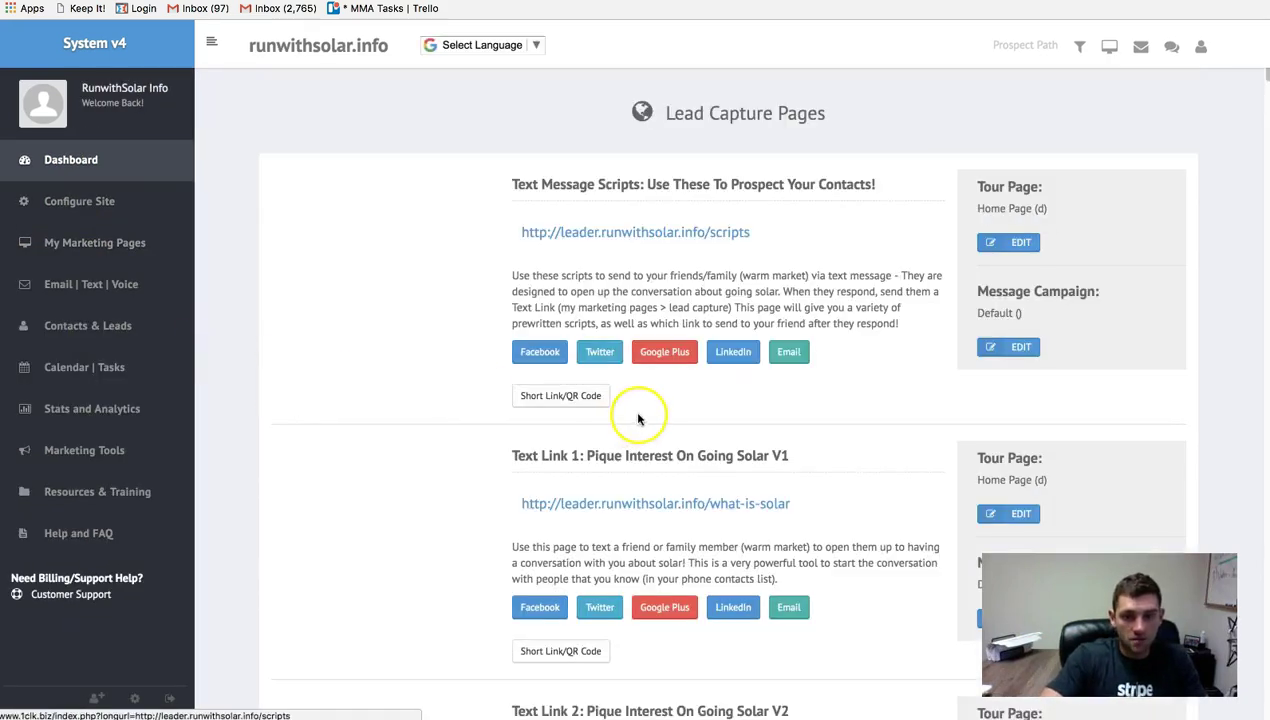
pyautogui.scroll(-5, 640, 418)
pyautogui.scroll(-6, 641, 418)
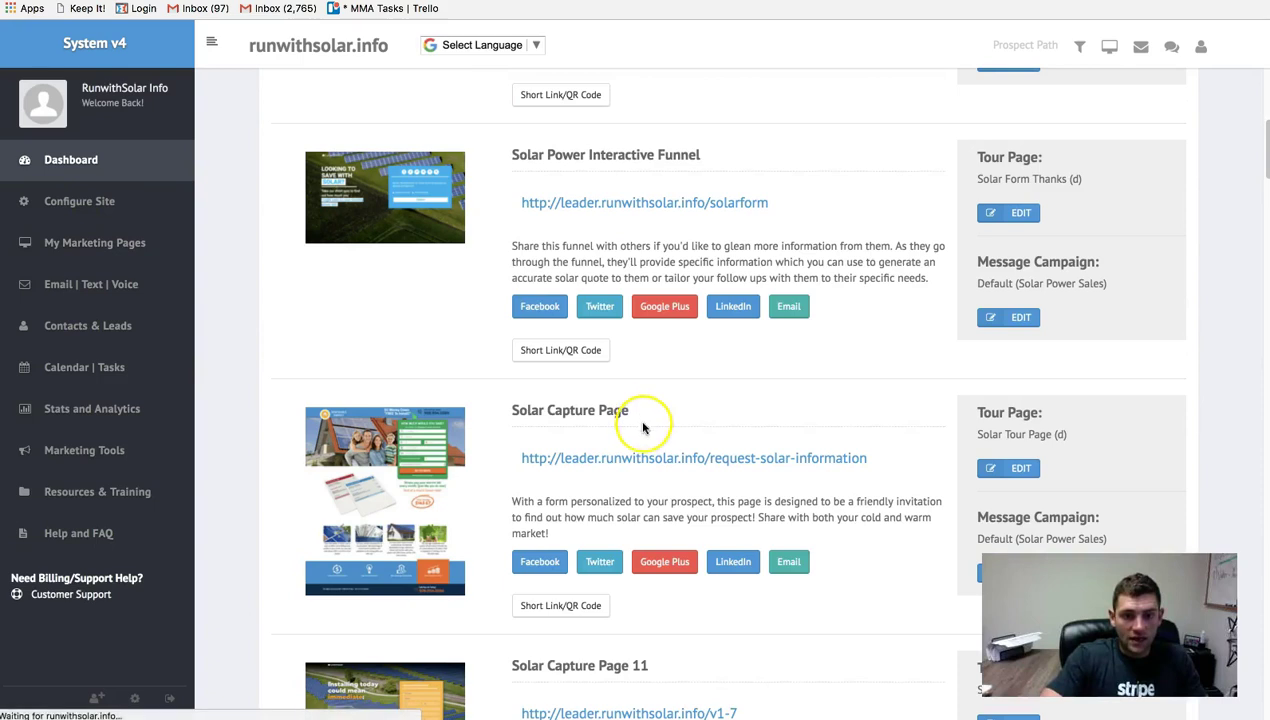
pyautogui.click(660, 456)
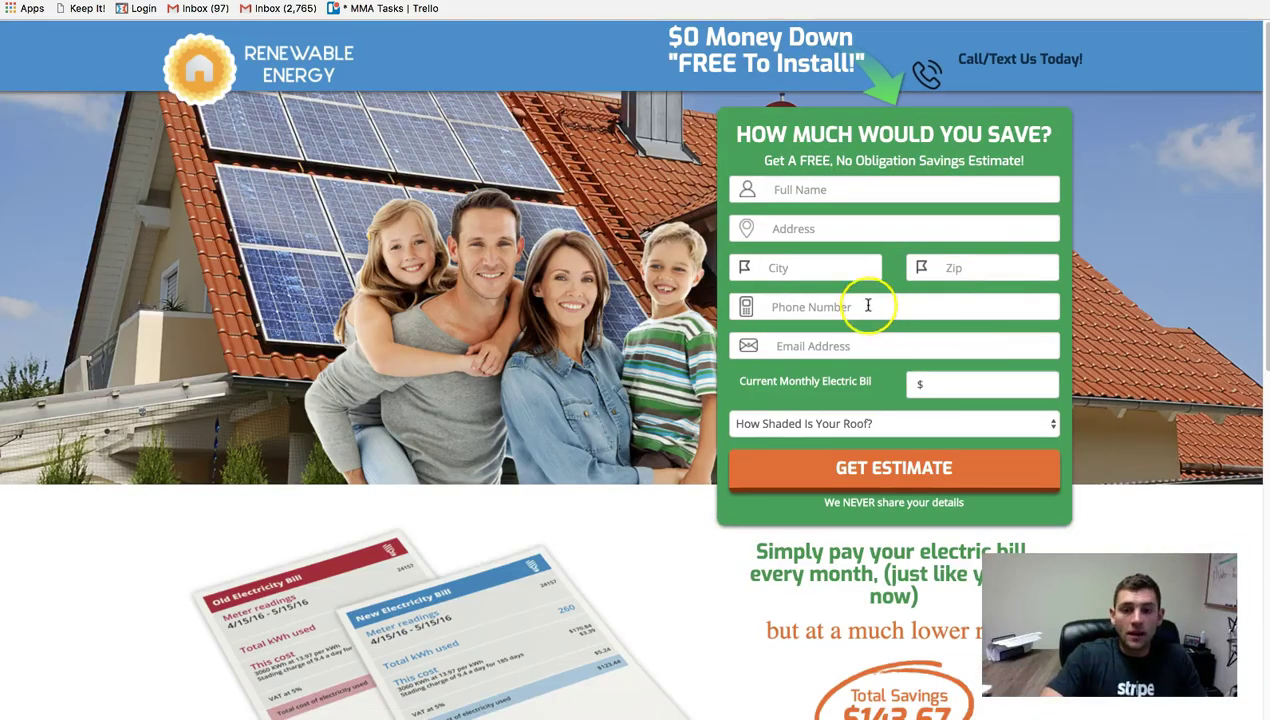
pyautogui.click(864, 306)
pyautogui.click(643, 308)
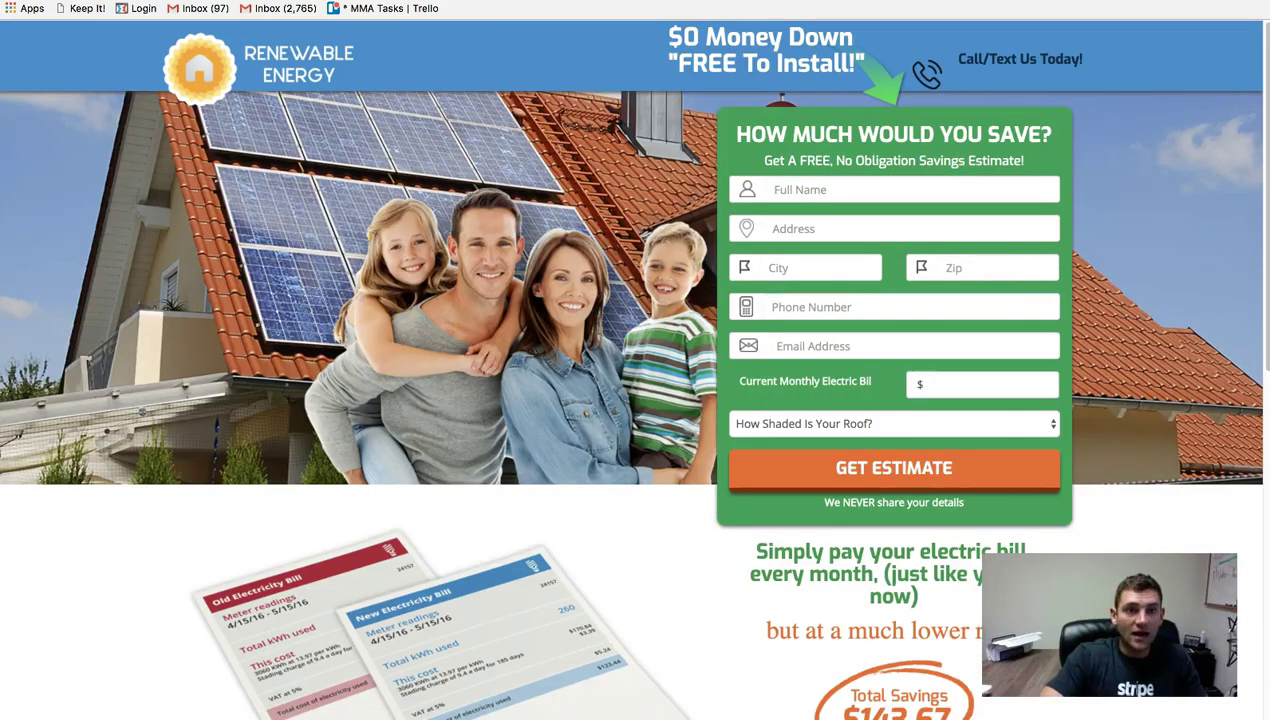
pyautogui.press('super+w')
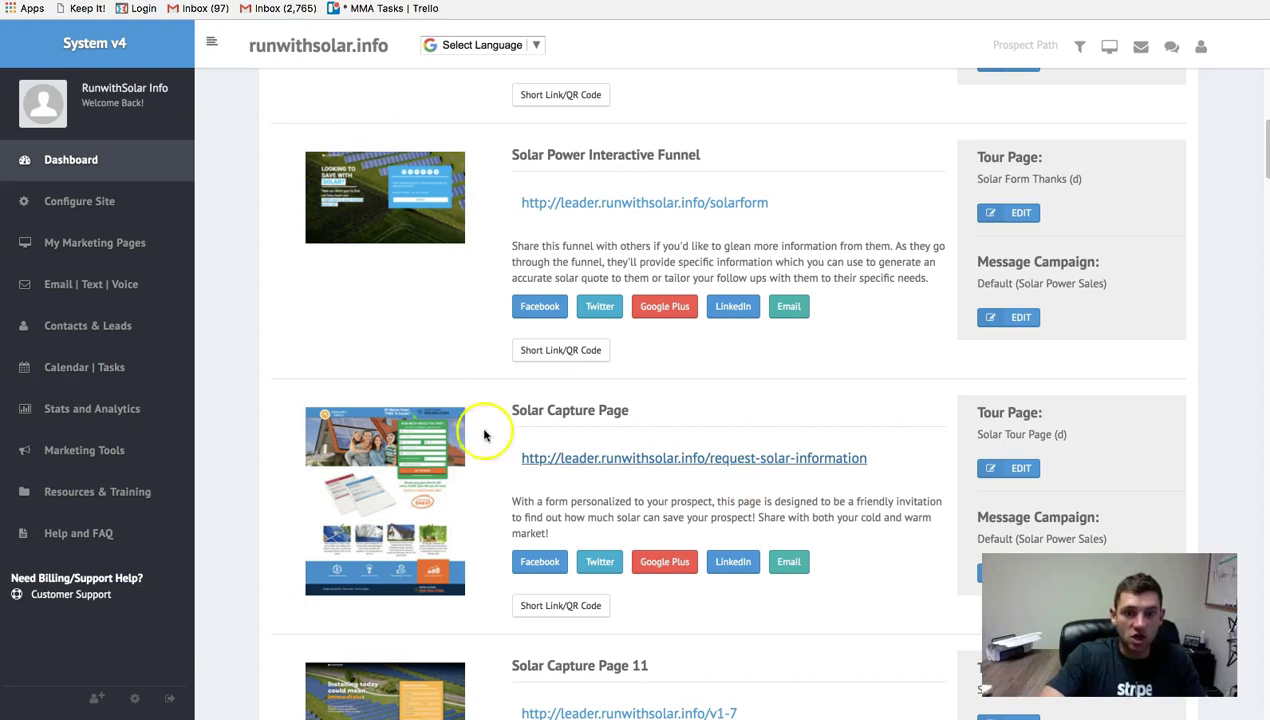
pyautogui.click(440, 470)
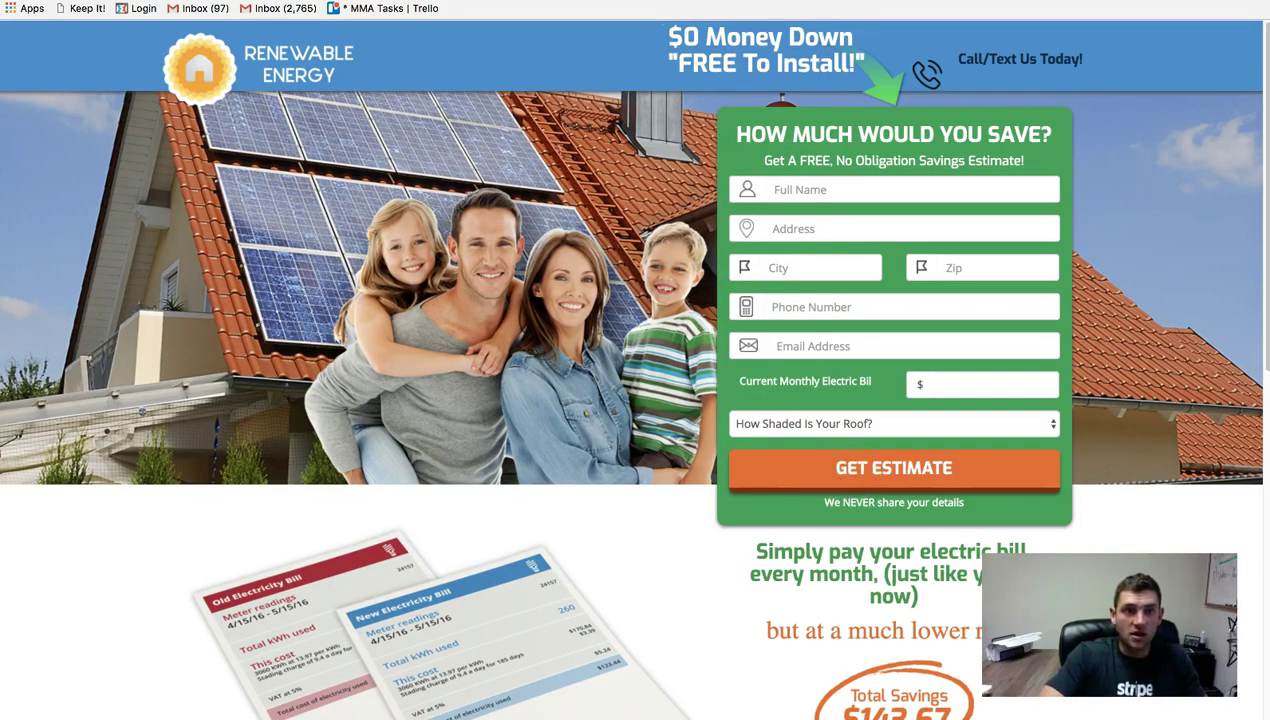
pyautogui.press('super+w')
# - On the SMS/Voice Messages page, write a text message asking the solar prospect for a good call time, signed with a callback number and name
pyautogui.click(82, 313)
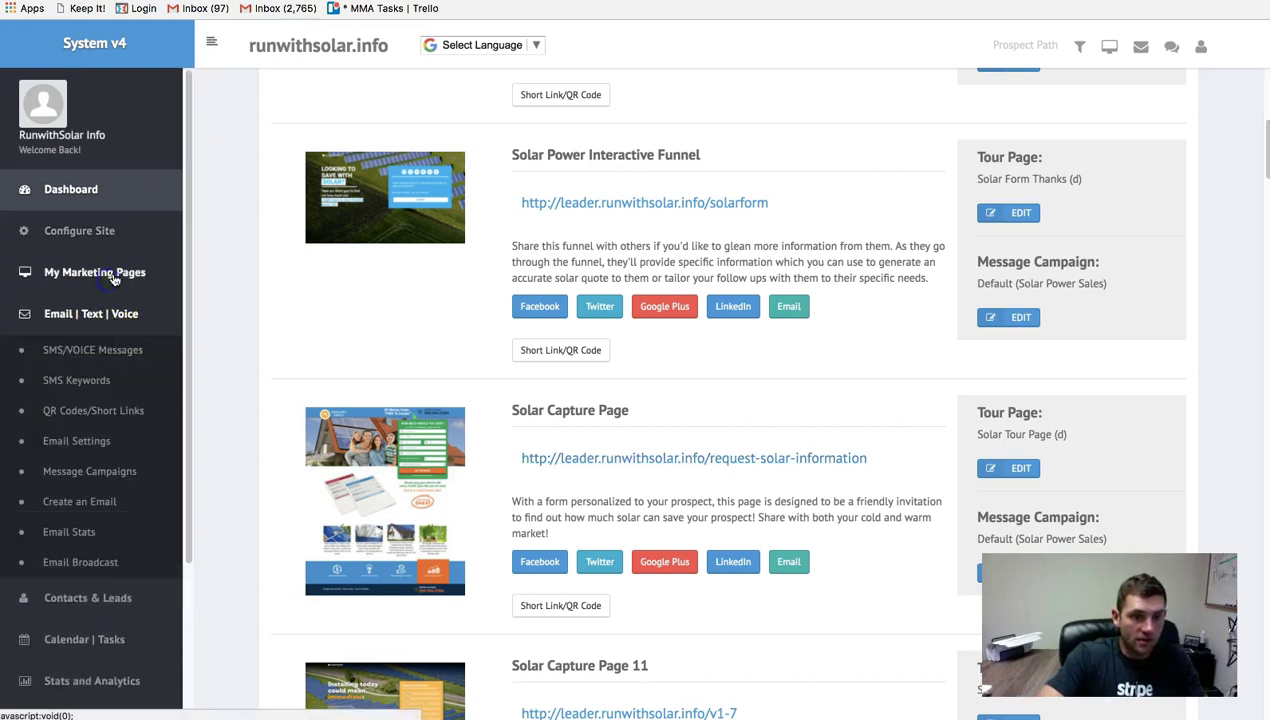
pyautogui.click(76, 352)
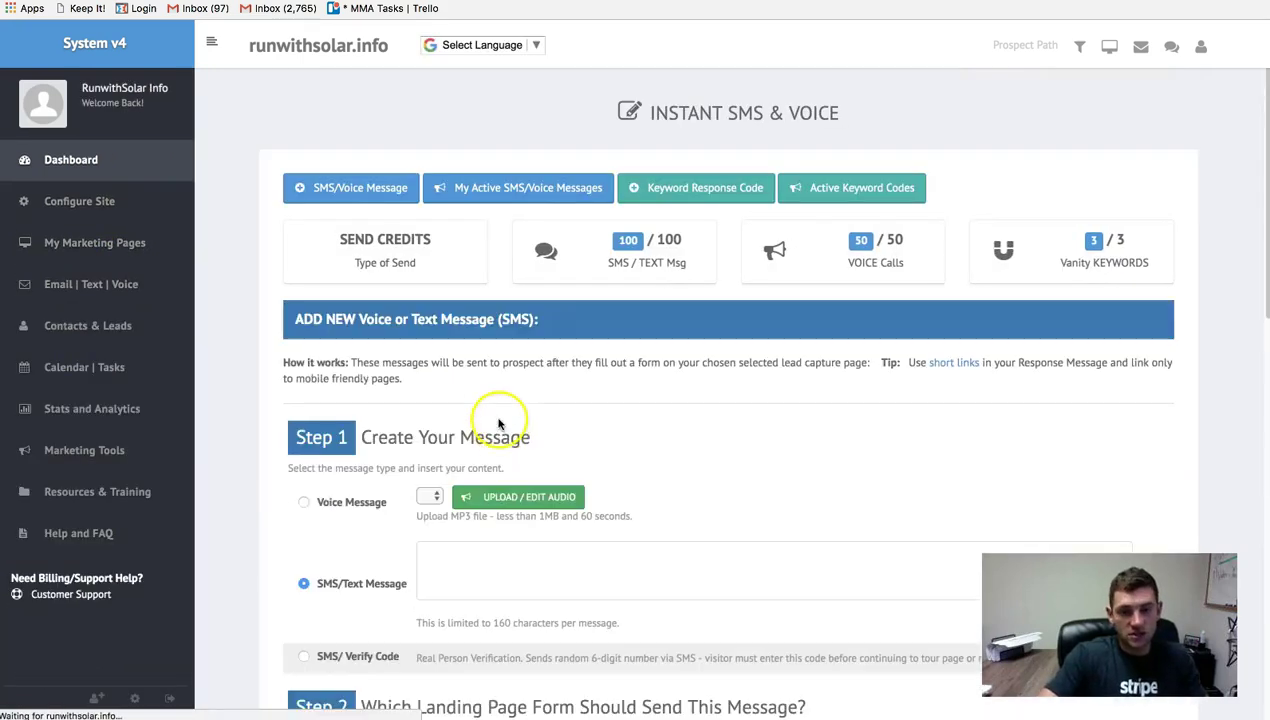
pyautogui.scroll(-2, 499, 424)
pyautogui.click(449, 474)
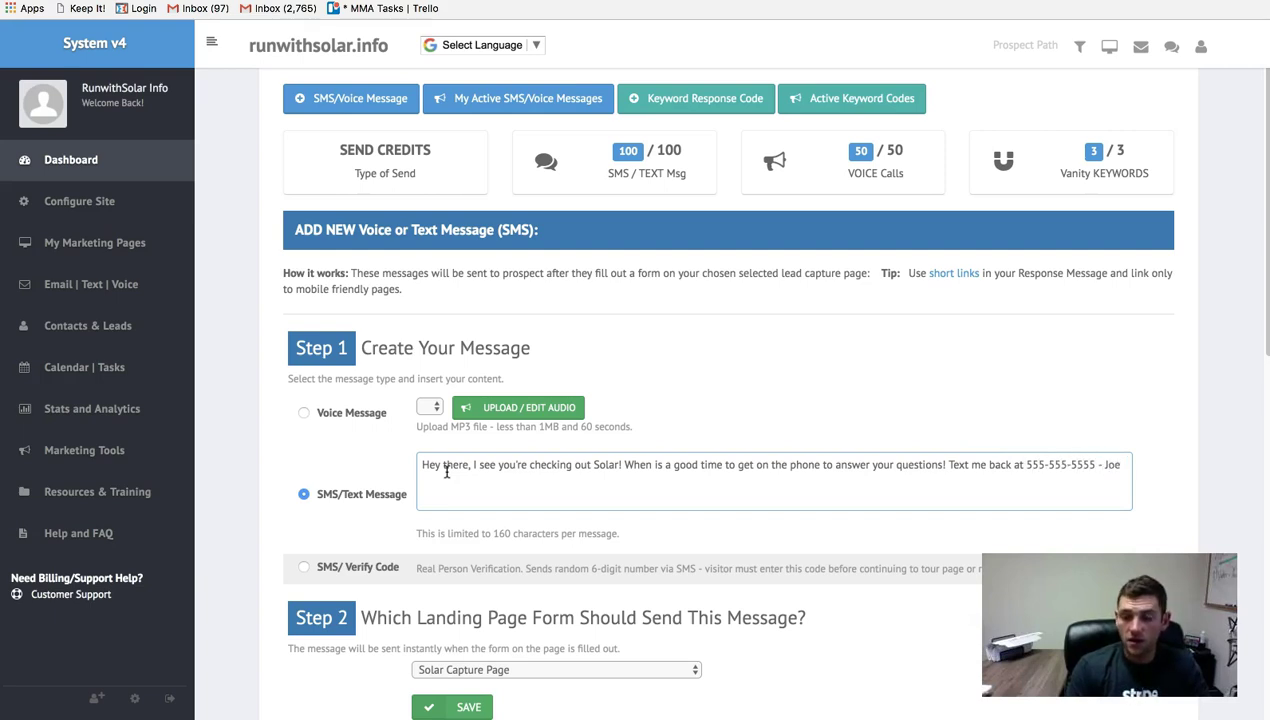
pyautogui.click(577, 471)
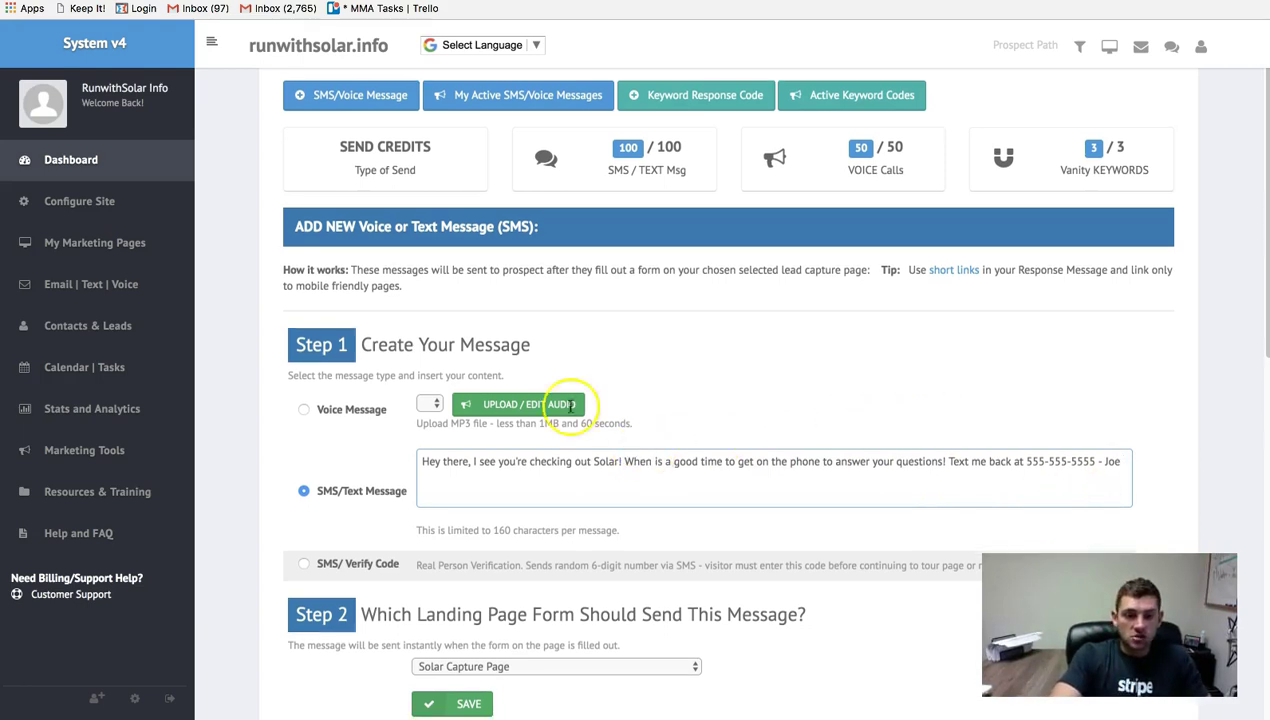
# - Review the landing page forms that can send the drafted text message, leaving Solar Capture Page selected
pyautogui.scroll(-1, 588, 455)
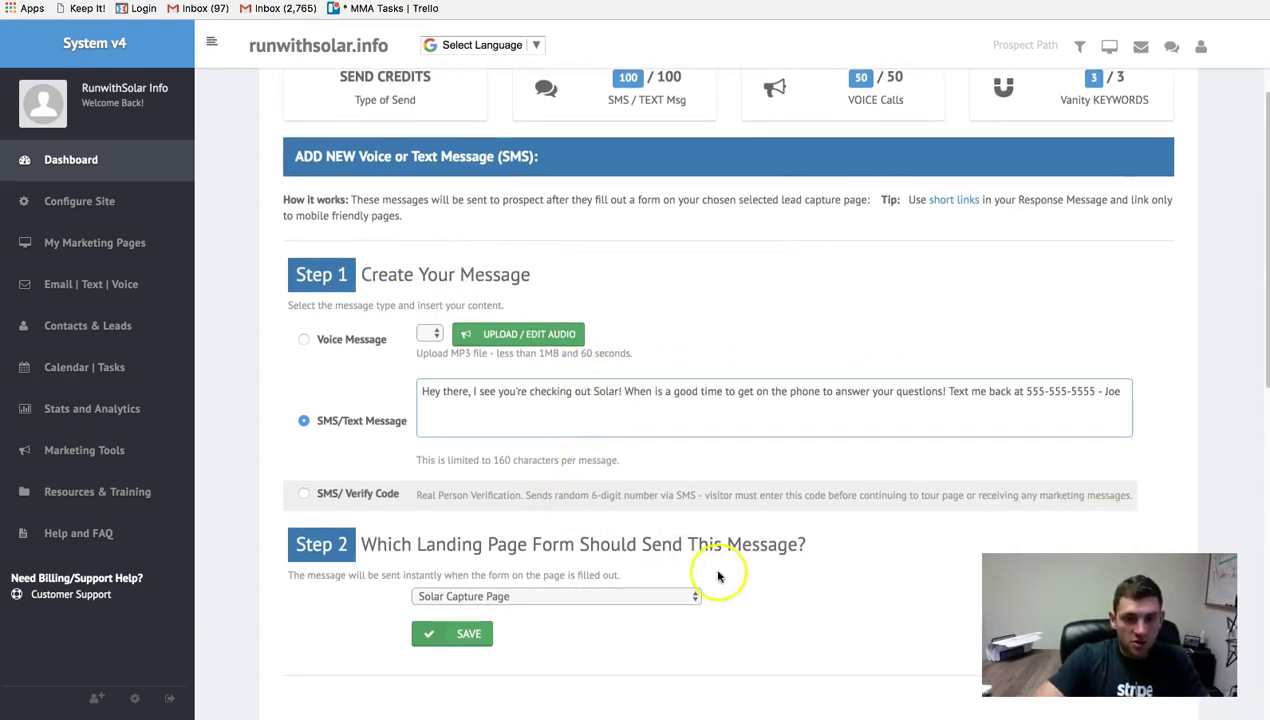
pyautogui.scroll(-1, 717, 576)
pyautogui.click(660, 522)
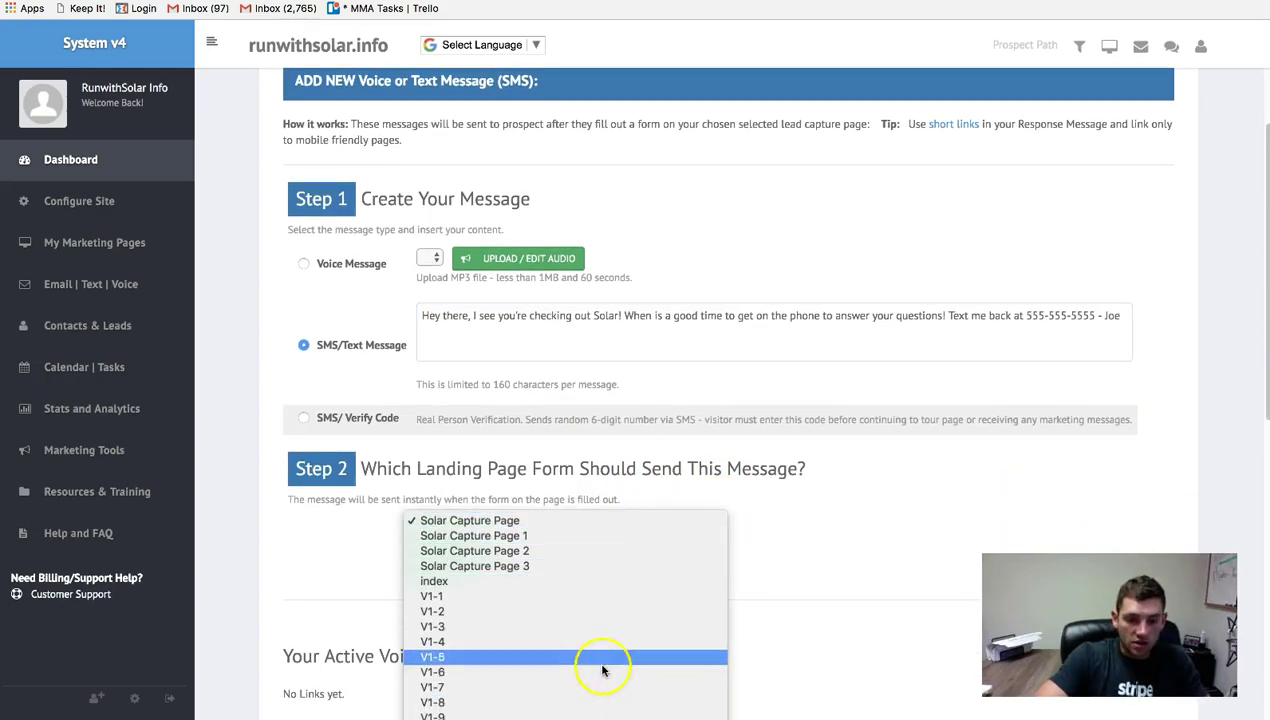
pyautogui.scroll(-1, 600, 690)
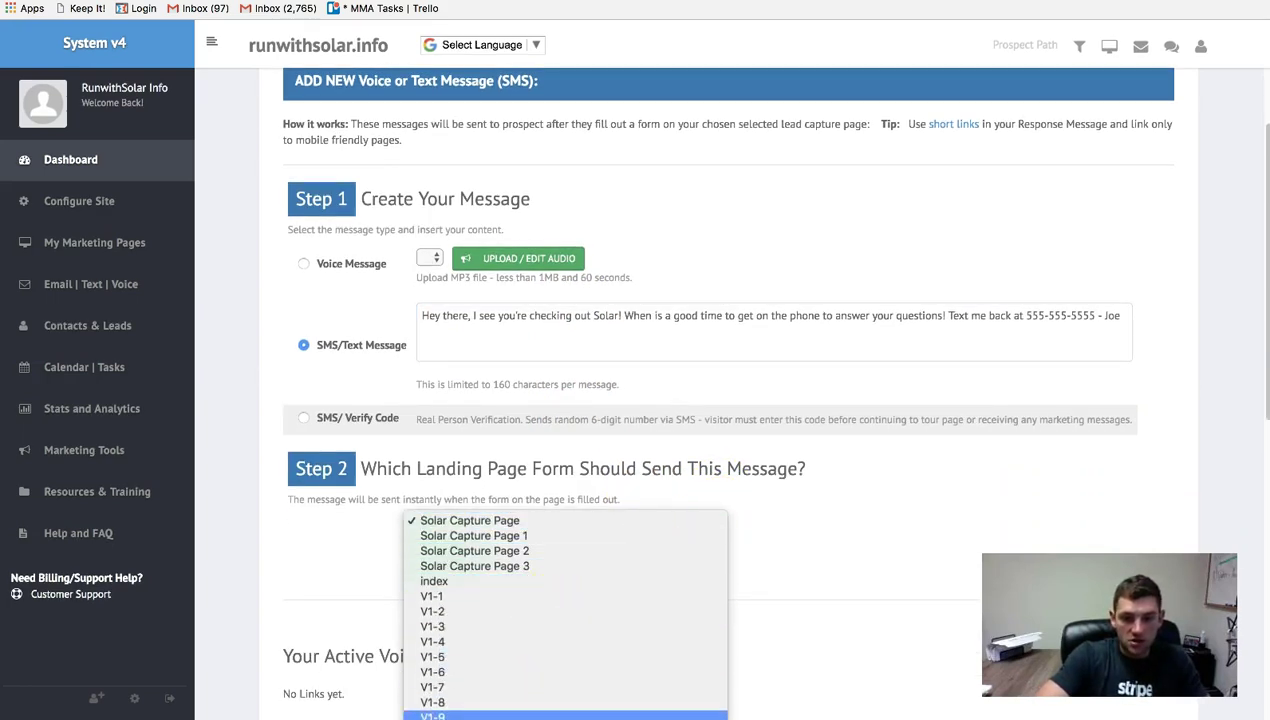
pyautogui.click(980, 462)
# - Return to the Lead Capture pages and look over the list down to Solar Capture Pages 11 and 12
pyautogui.click(95, 242)
pyautogui.click(66, 342)
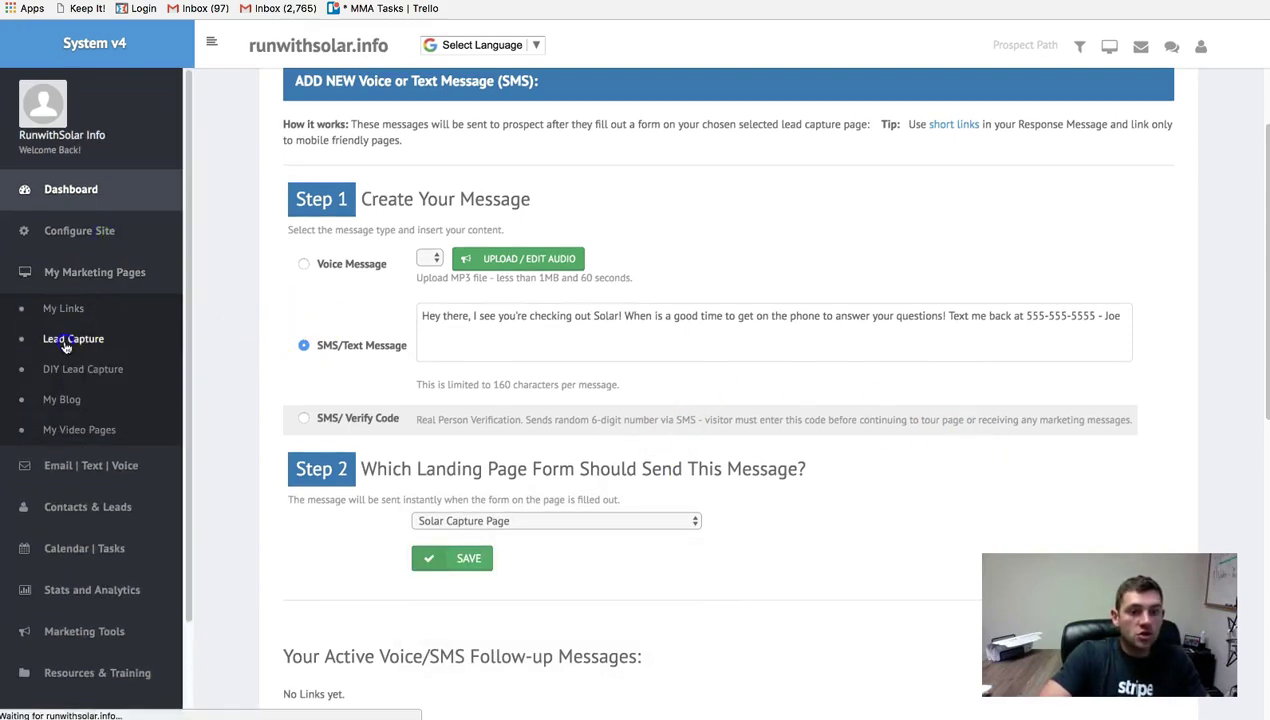
pyautogui.scroll(-5, 770, 480)
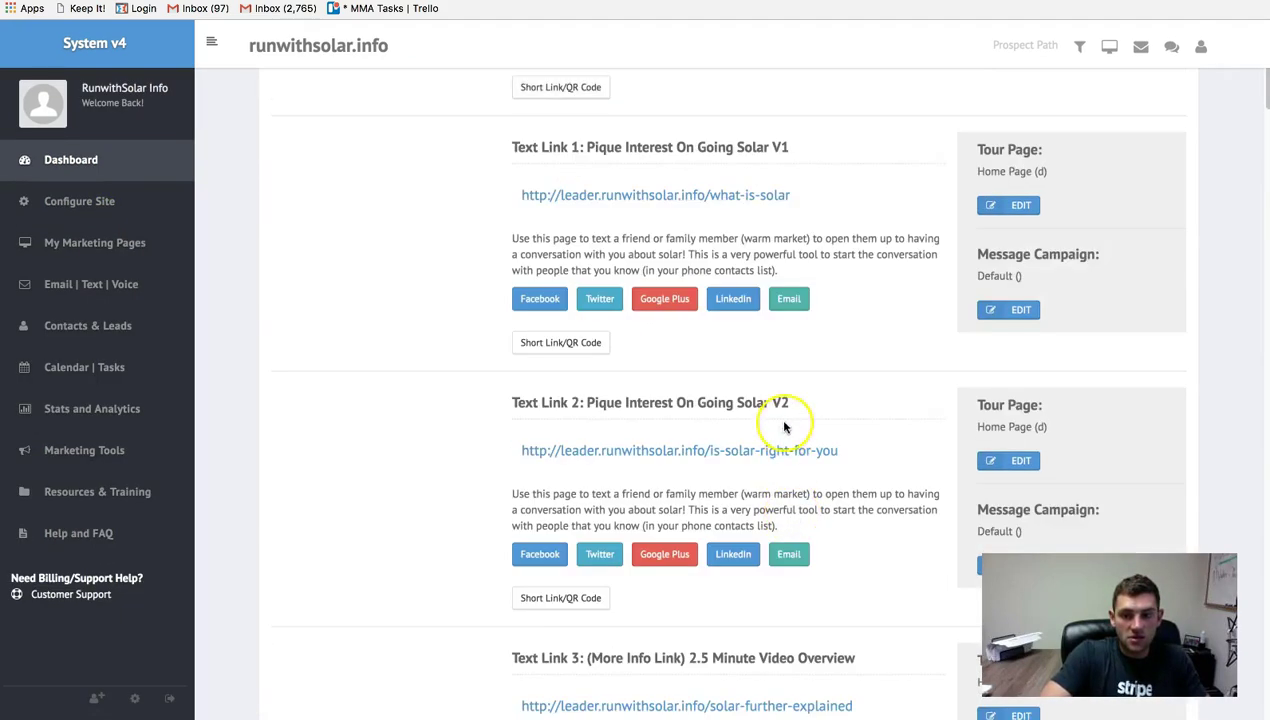
pyautogui.scroll(-15, 784, 427)
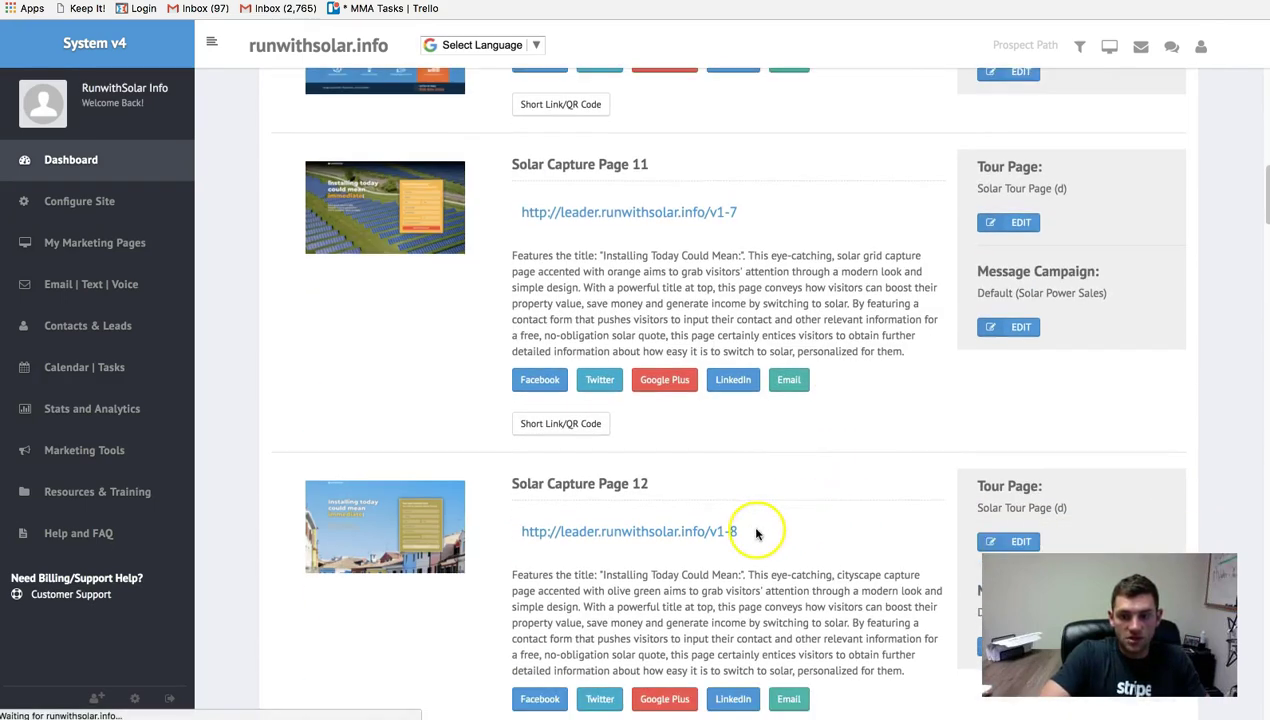
# - Reopen the SMS/Voice Messages form and examine its landing page choice, save option and SMS verification code description
pyautogui.click(108, 285)
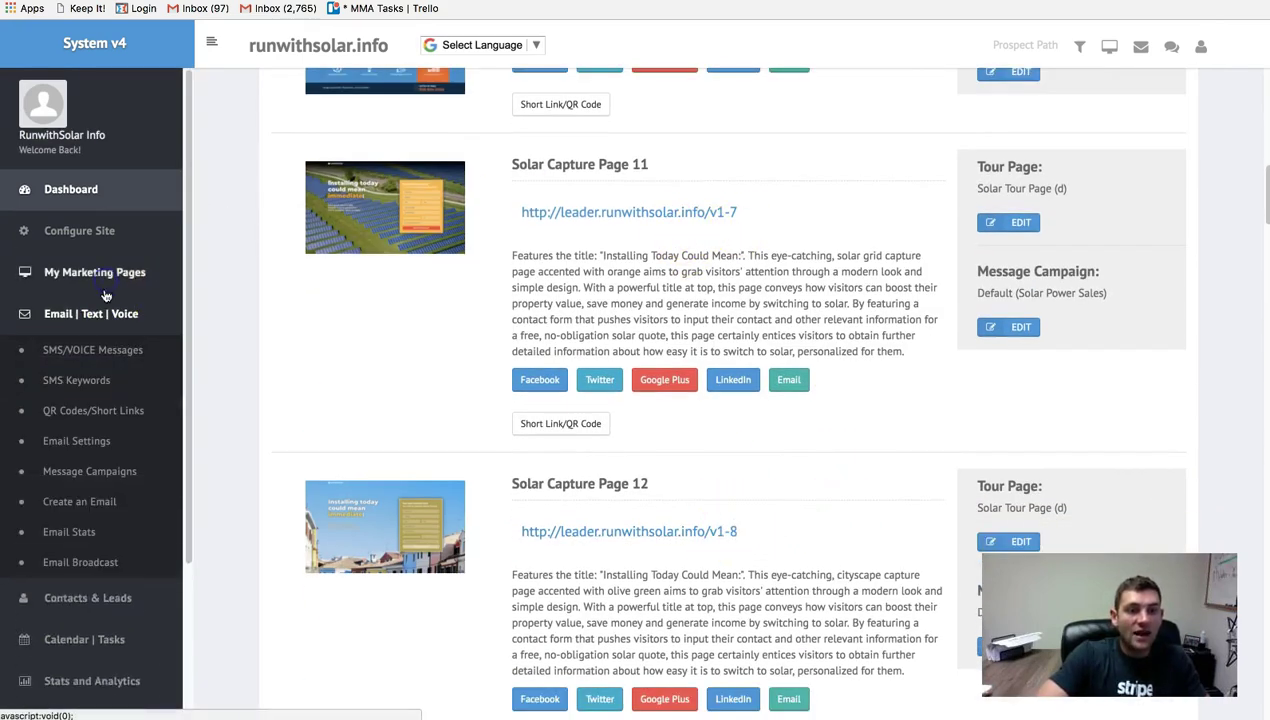
pyautogui.click(90, 346)
pyautogui.scroll(-5, 813, 459)
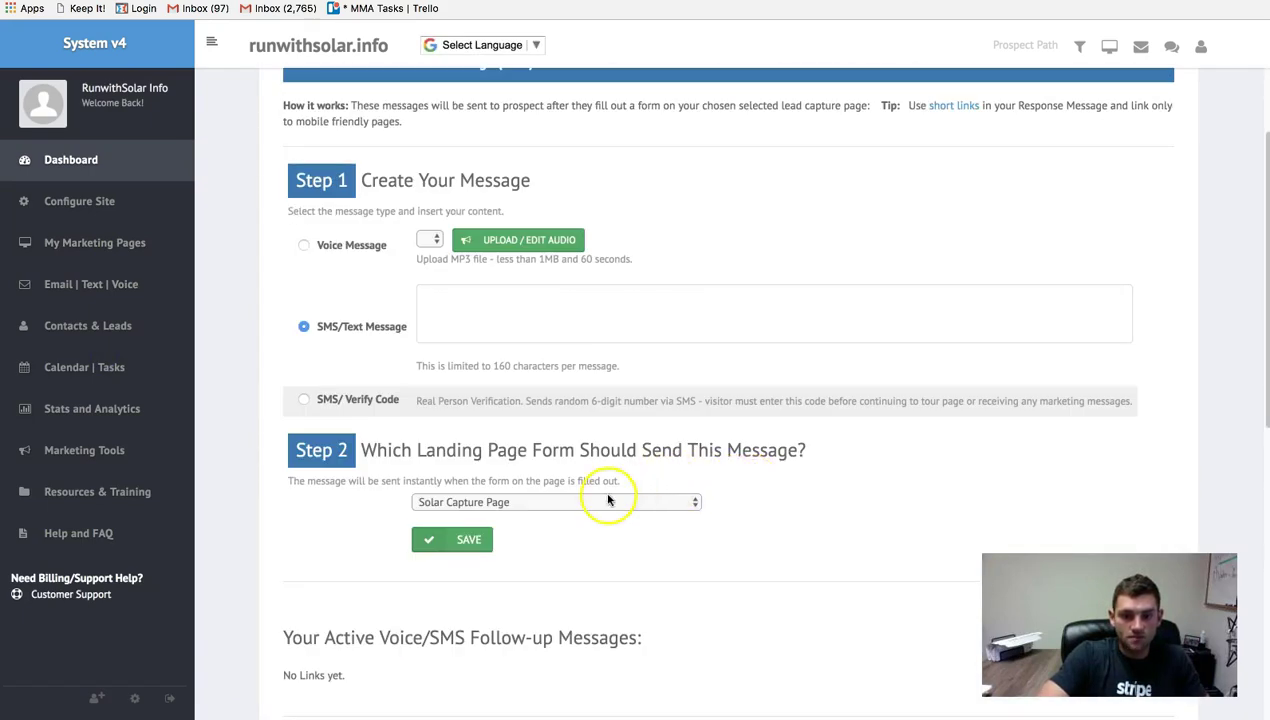
pyautogui.click(603, 501)
pyautogui.click(806, 508)
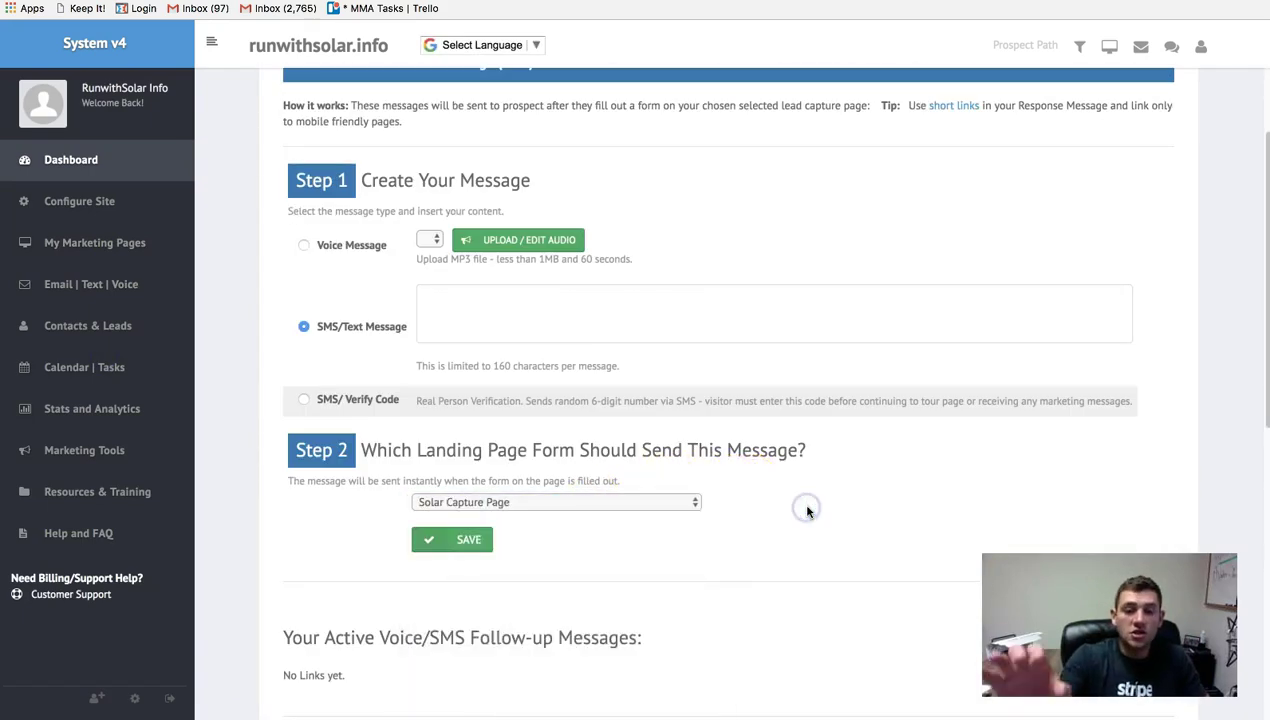
pyautogui.scroll(-3, 806, 511)
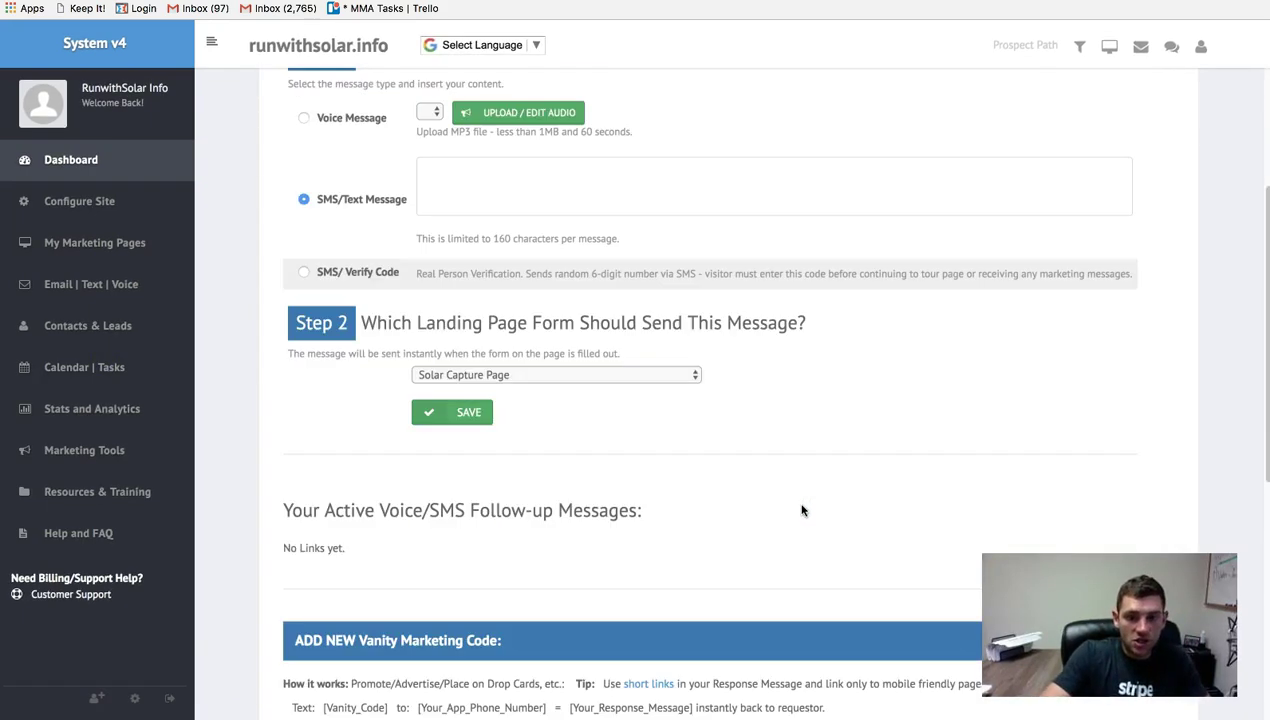
pyautogui.click(482, 414)
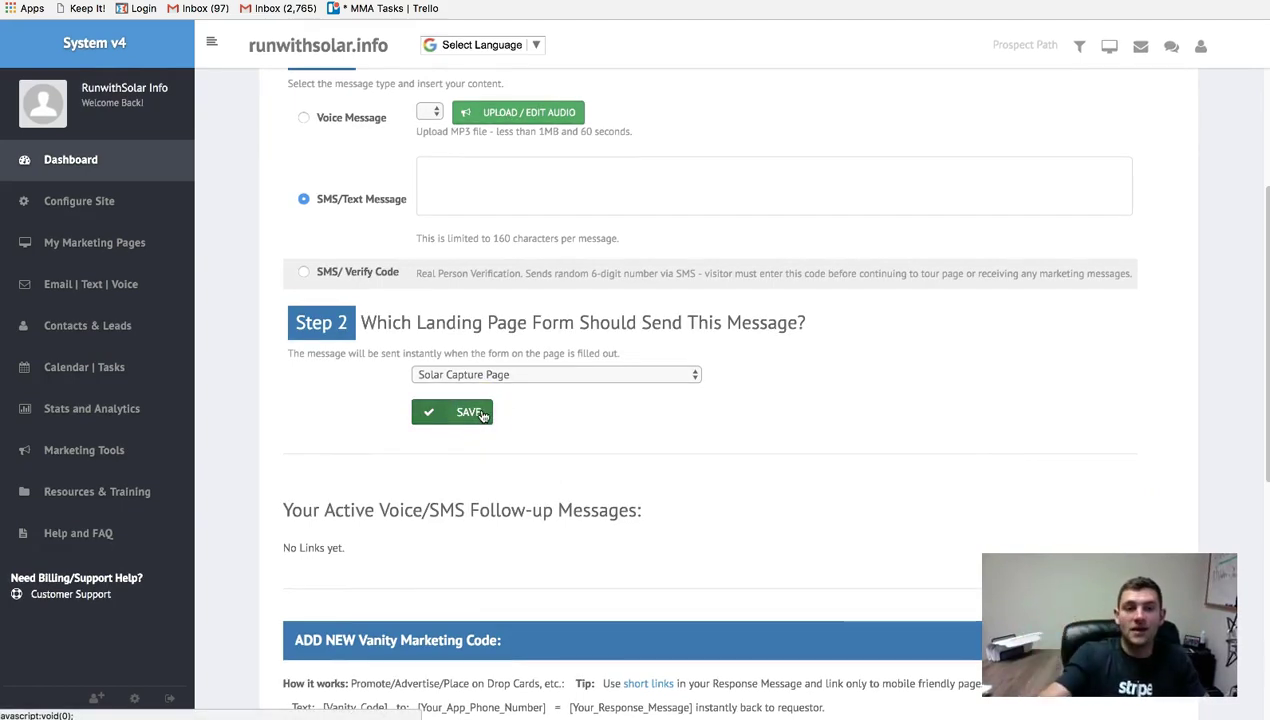
pyautogui.click(612, 273)
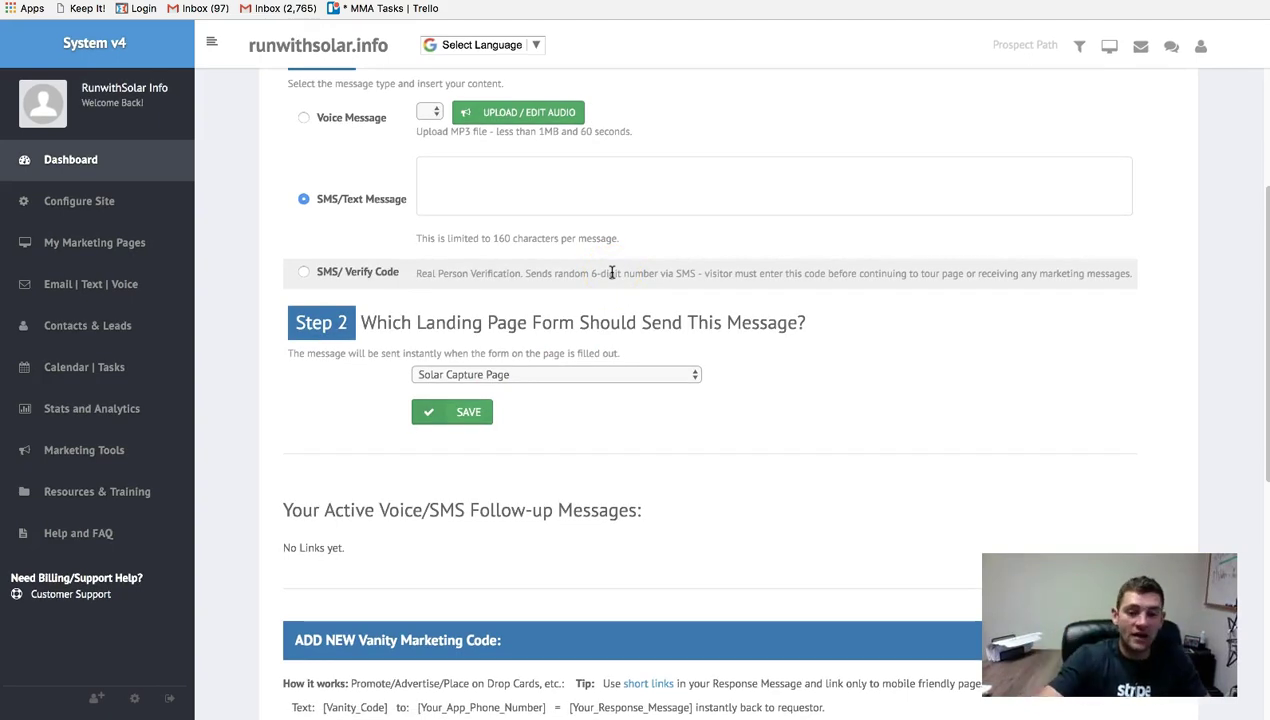
pyautogui.click(222, 468)
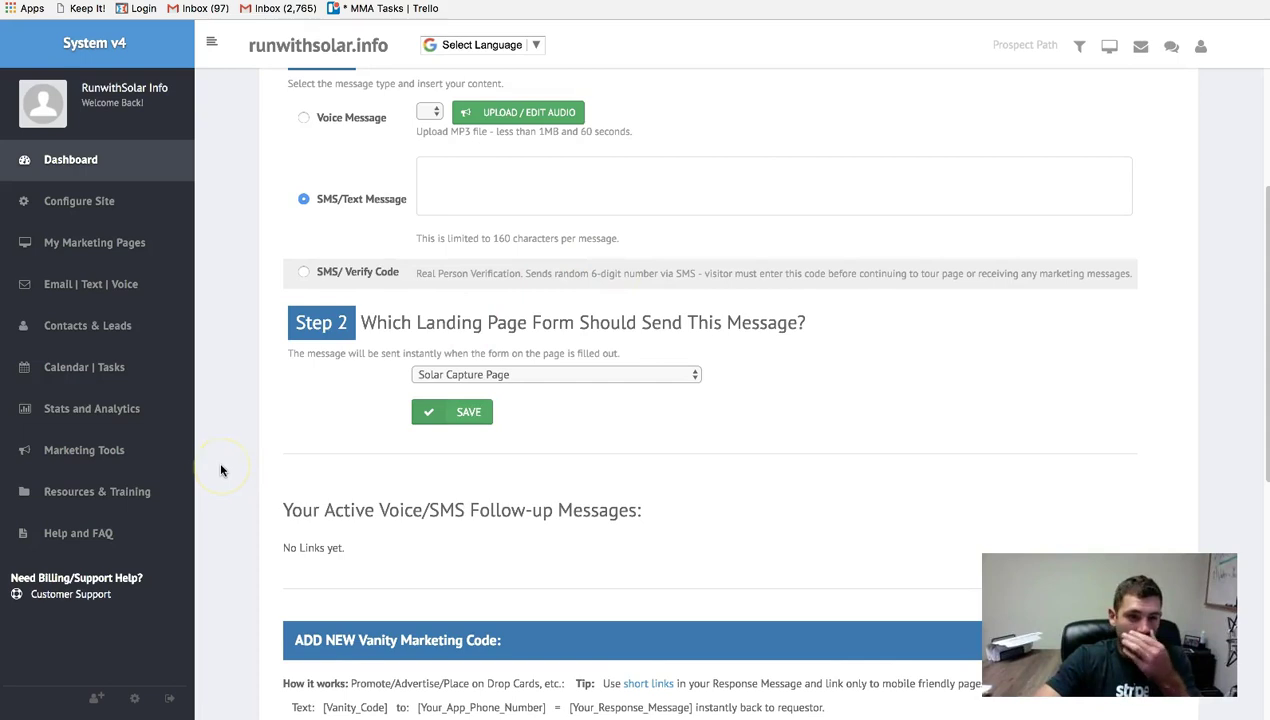
# - Choose Voice Message as the message type in the new message form
pyautogui.click(150, 287)
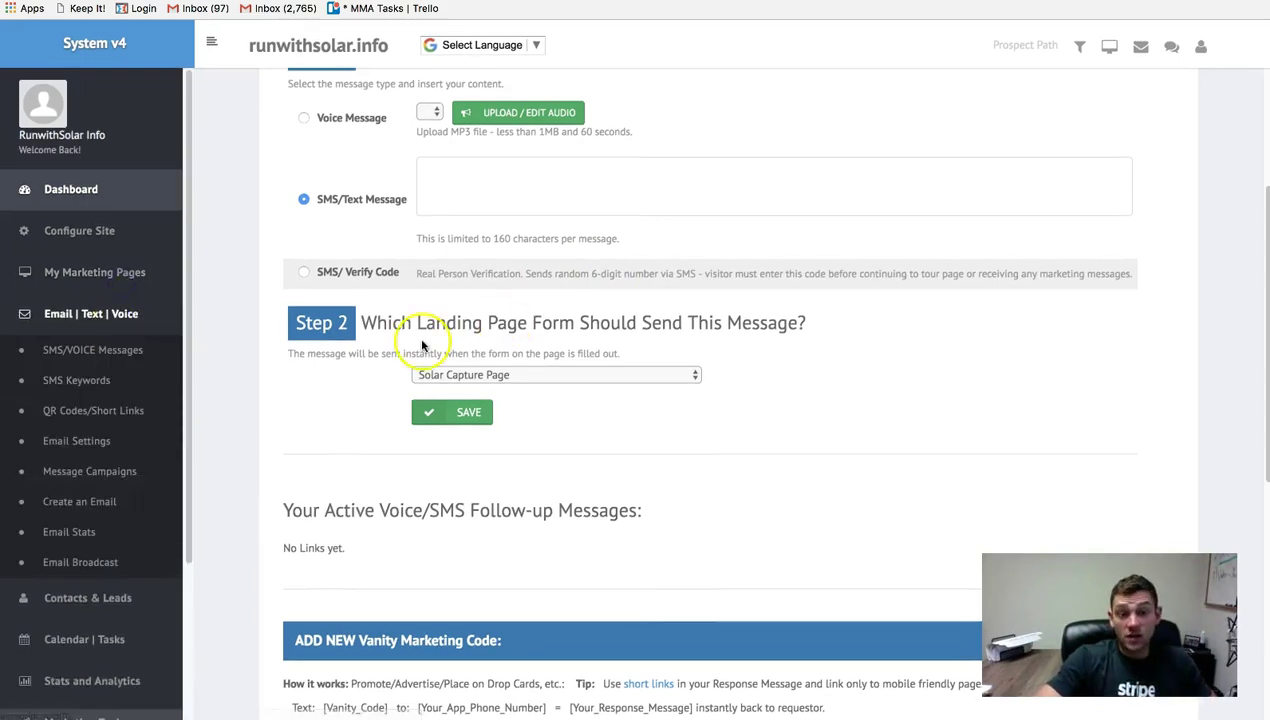
pyautogui.scroll(4, 381, 358)
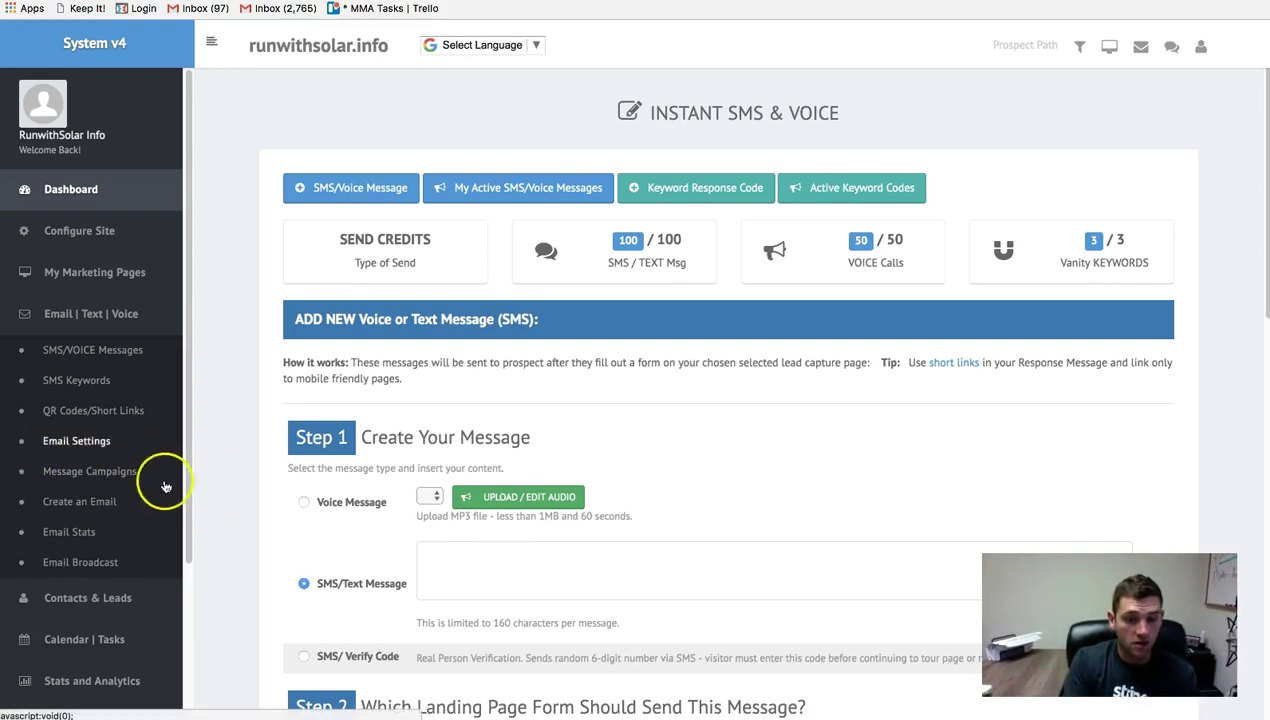
pyautogui.click(303, 502)
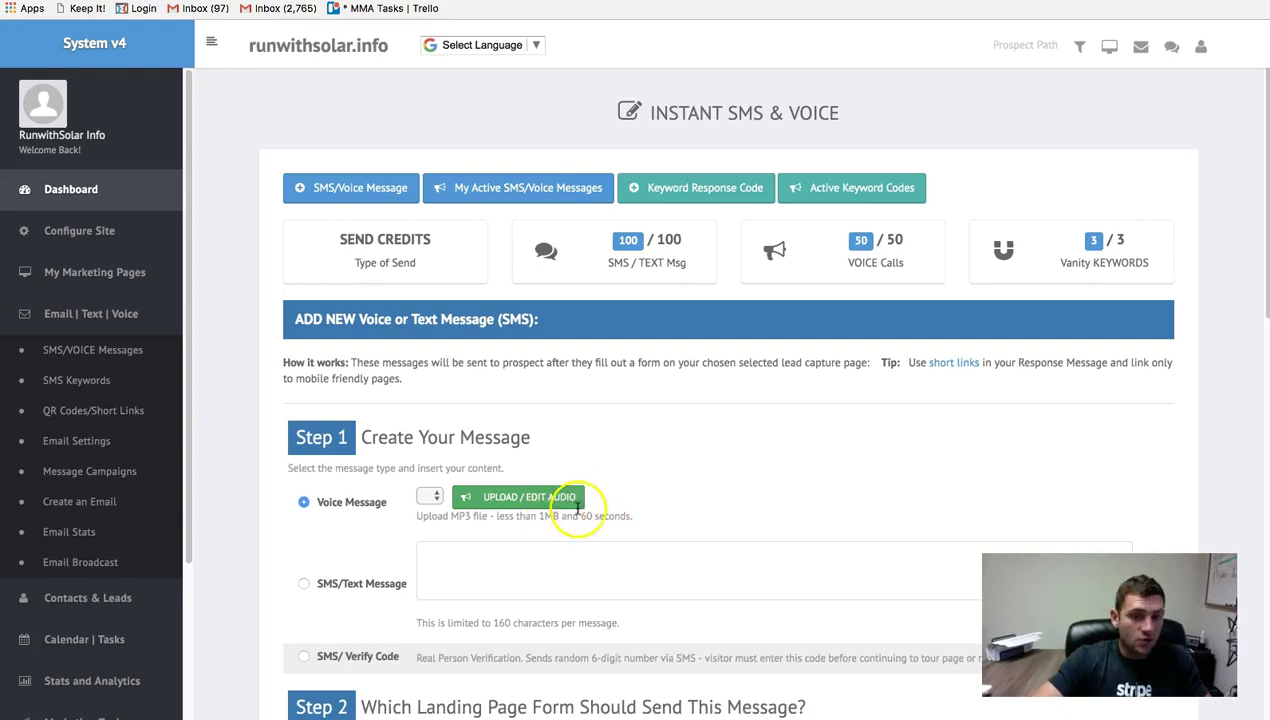
pyautogui.scroll(-2, 562, 508)
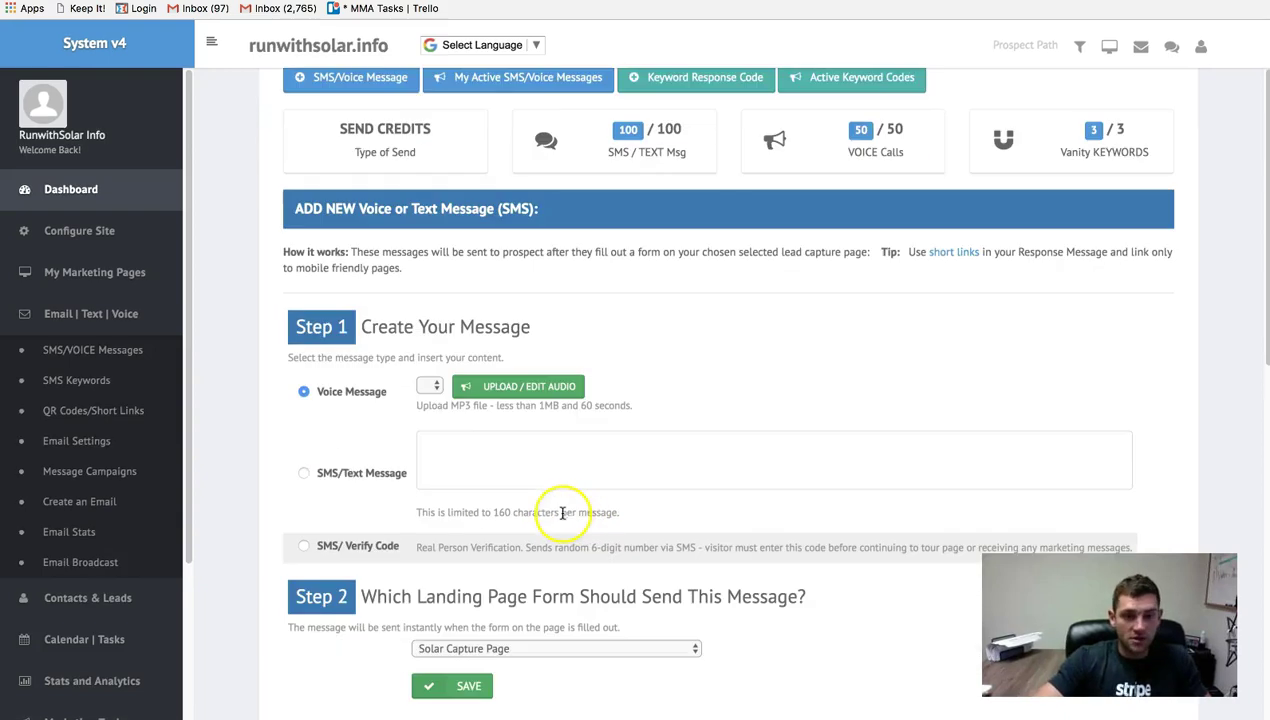
# - Open Email Settings and examine the automated email variable fields for main URL, name, email and phone
pyautogui.click(127, 428)
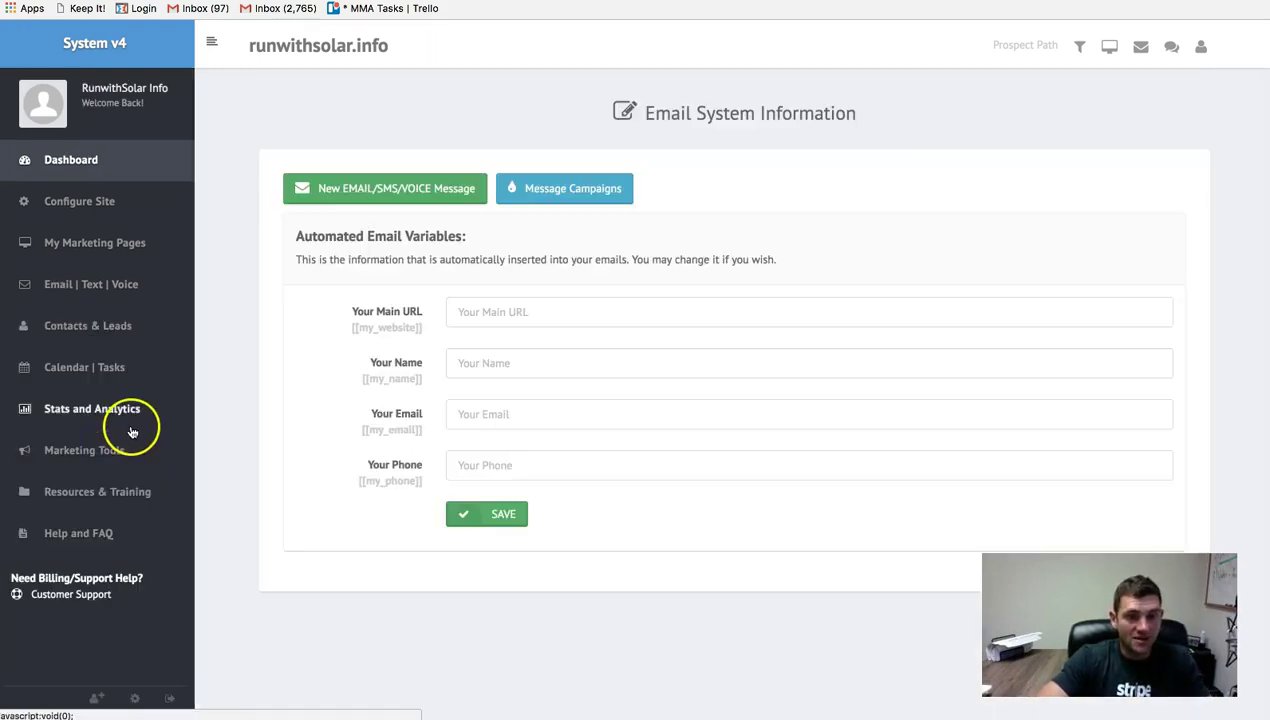
pyautogui.click(483, 312)
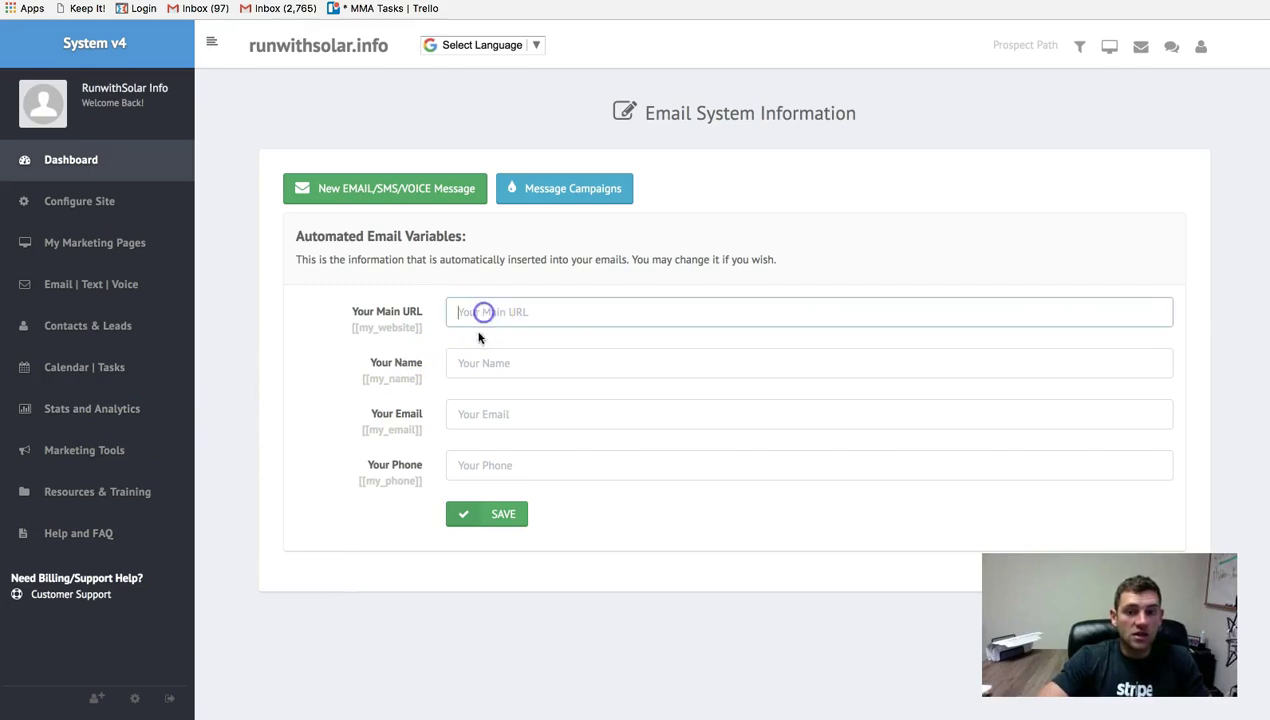
pyautogui.click(465, 362)
pyautogui.click(413, 403)
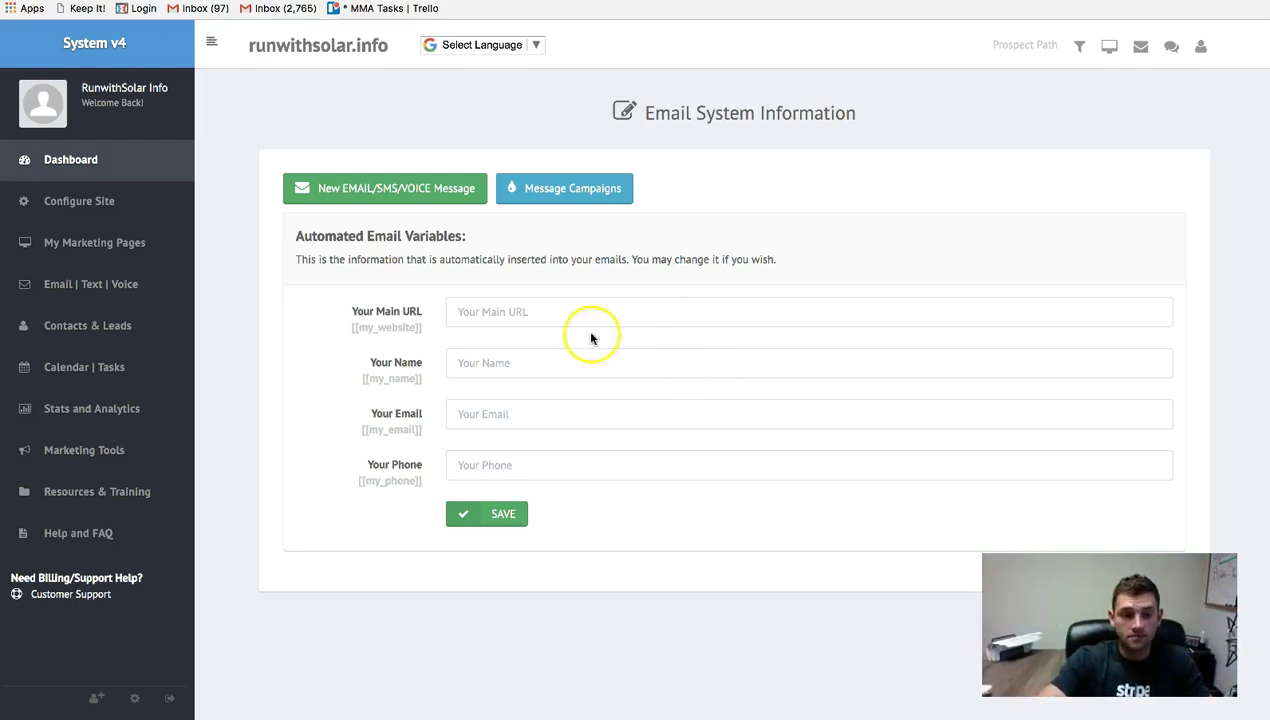
# - Open the Solar Power Sales (2) message campaign and examine the content of its day 0 welcome email
pyautogui.click(97, 286)
pyautogui.click(95, 471)
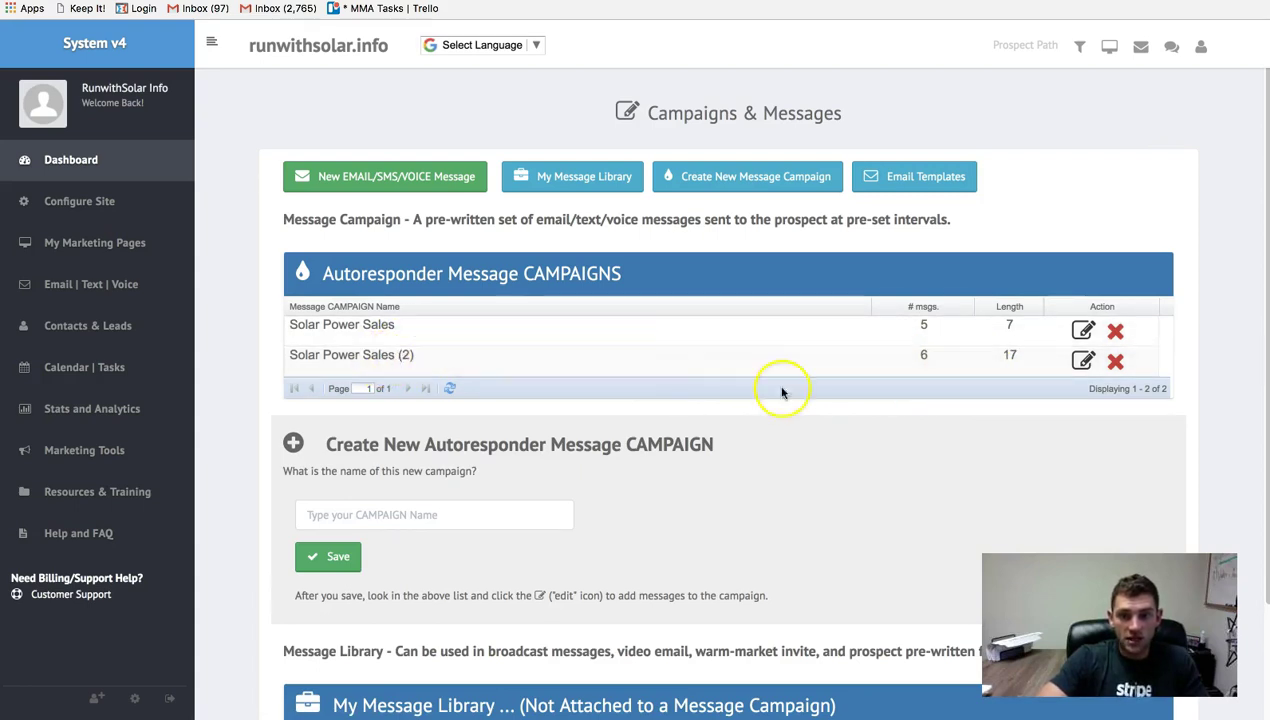
pyautogui.click(1084, 362)
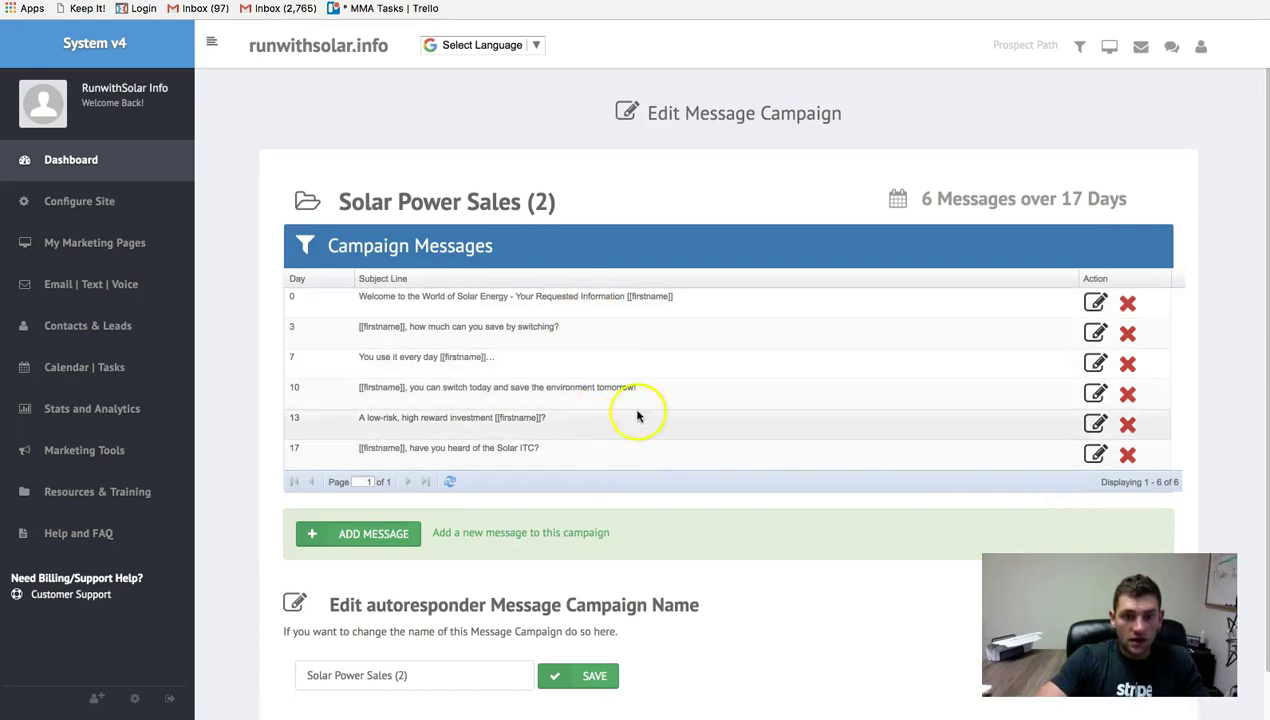
pyautogui.click(1093, 312)
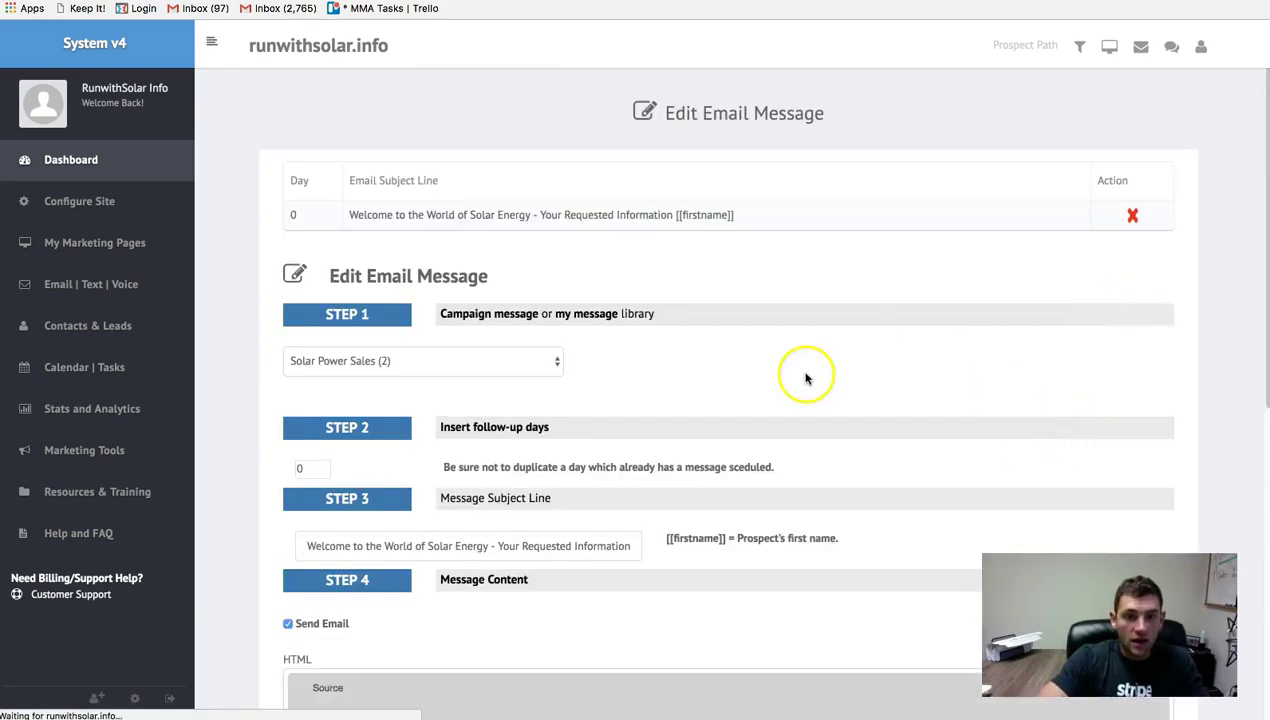
pyautogui.scroll(-5, 802, 377)
pyautogui.scroll(-5, 490, 420)
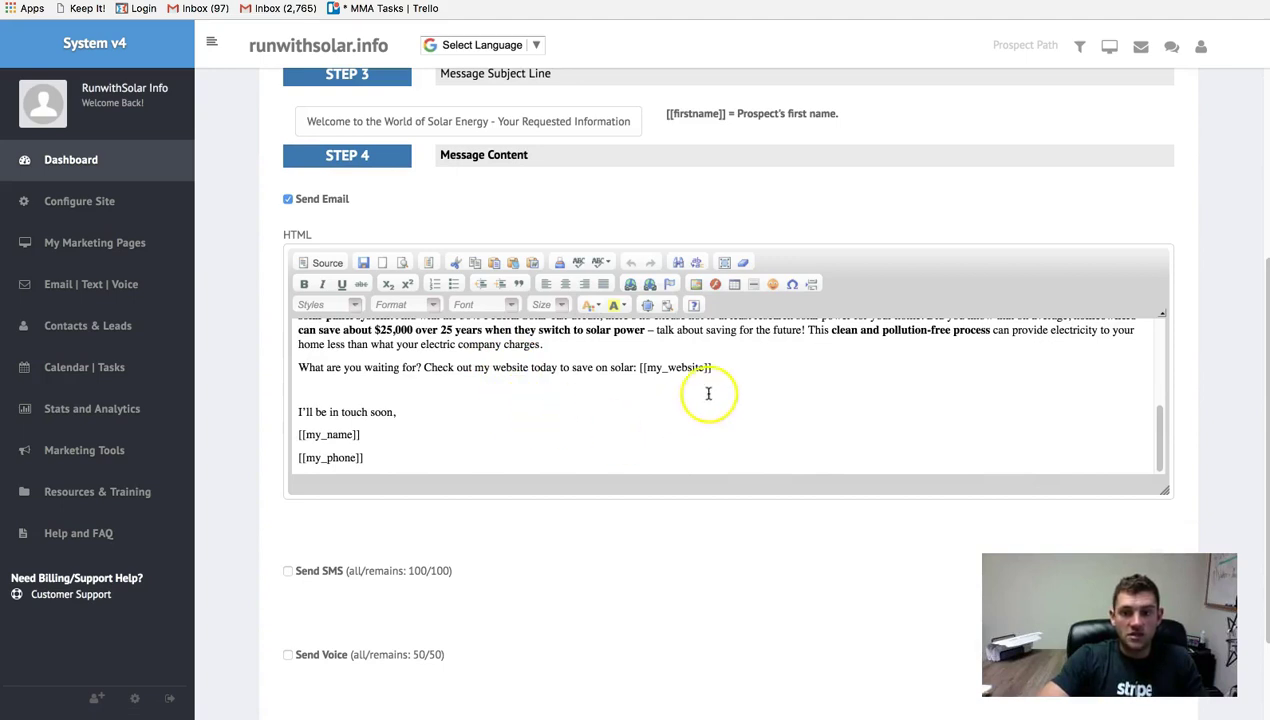
# - Examine the day 0 welcome email's website, name and phone placeholders, its opening text, and the Customer Support link
pyautogui.click(733, 373)
pyautogui.click(386, 431)
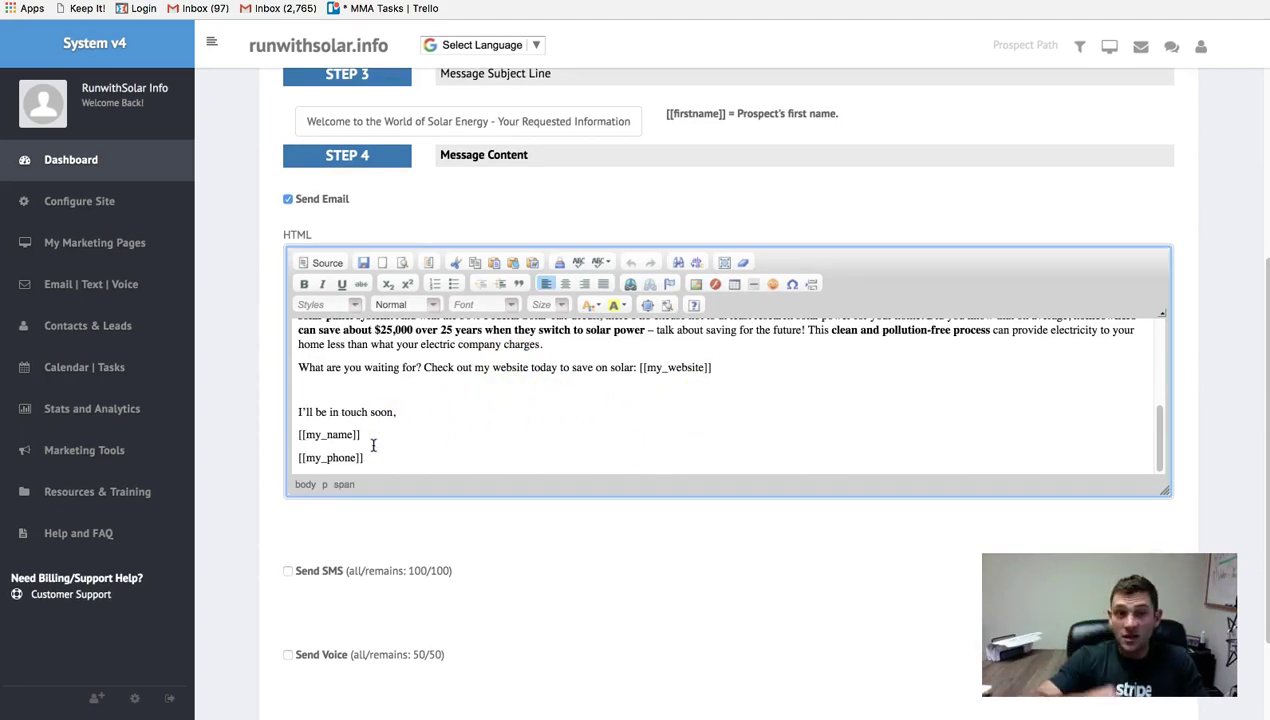
pyautogui.scroll(10, 442, 374)
pyautogui.scroll(3, 505, 292)
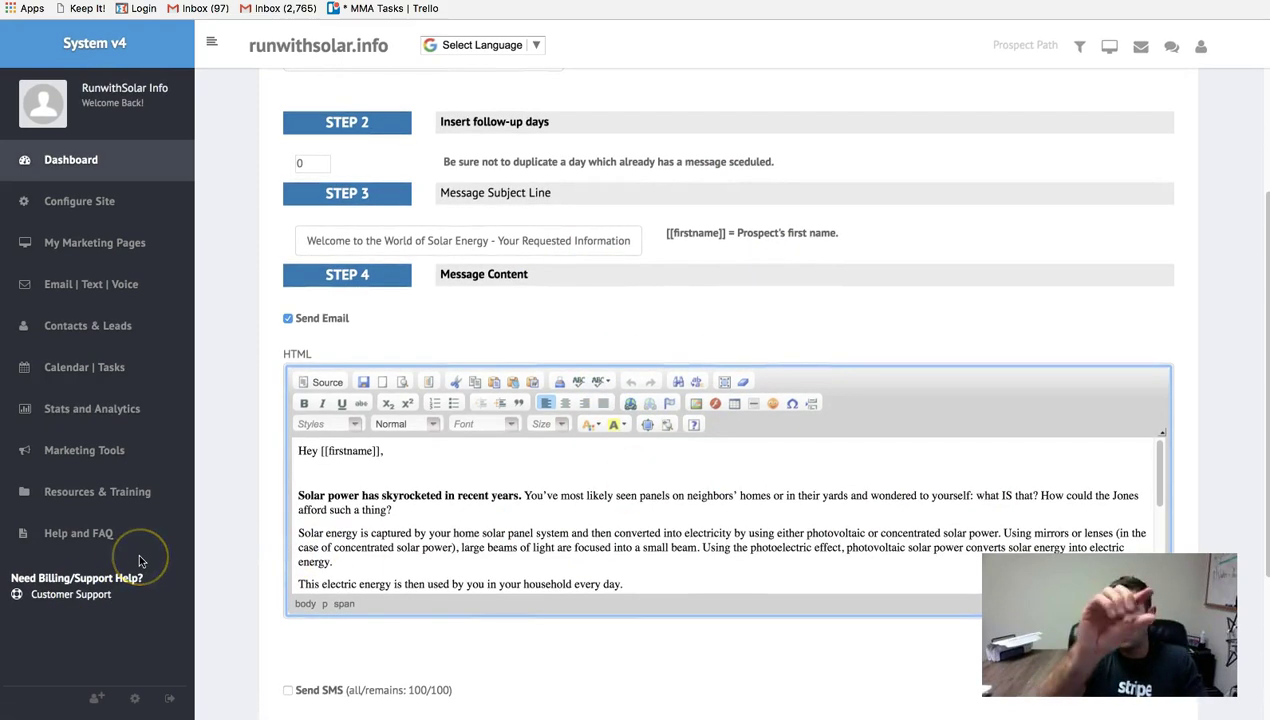
pyautogui.click(87, 596)
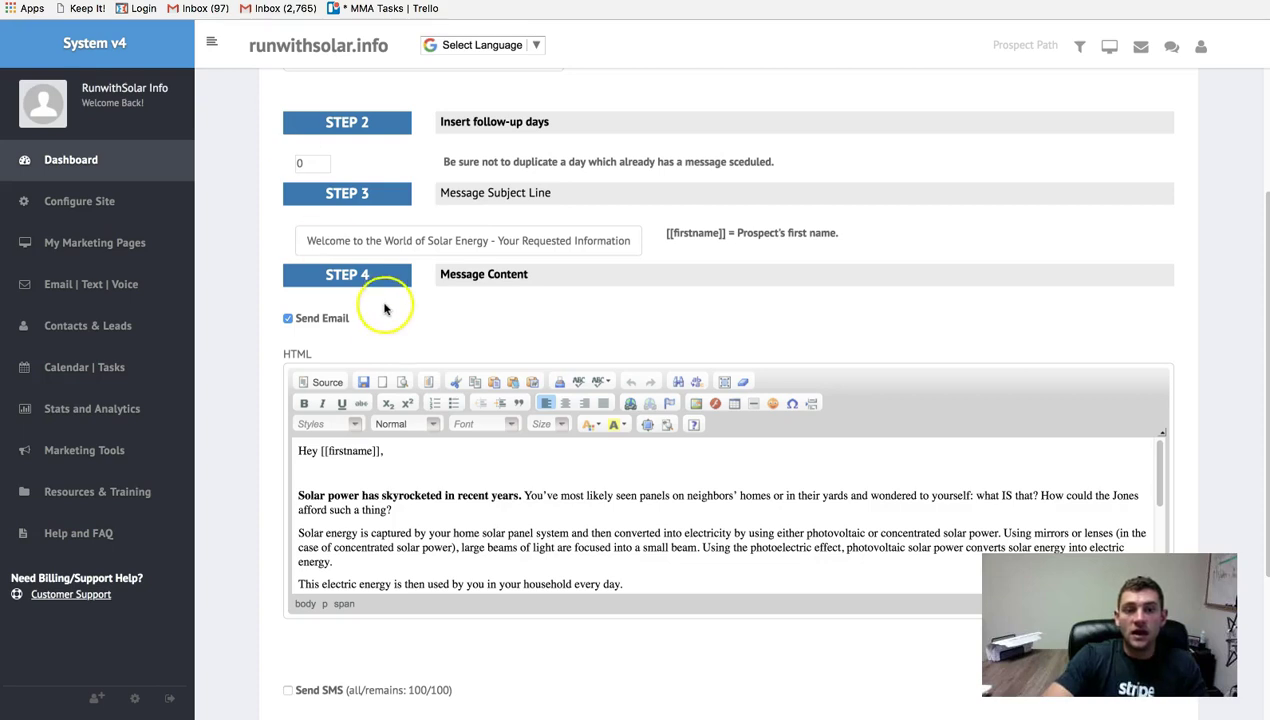
# - Open the Create an Email form and examine its save destination, follow-up days and subject line fields
pyautogui.click(115, 284)
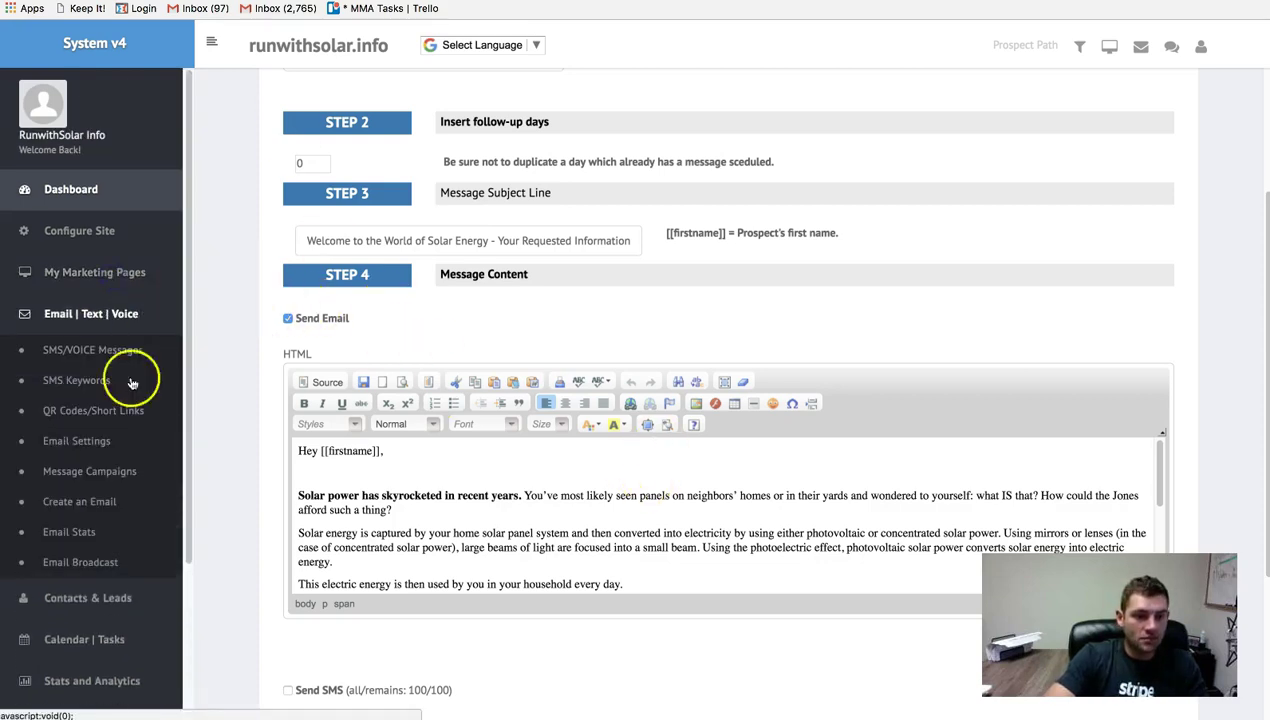
pyautogui.click(99, 503)
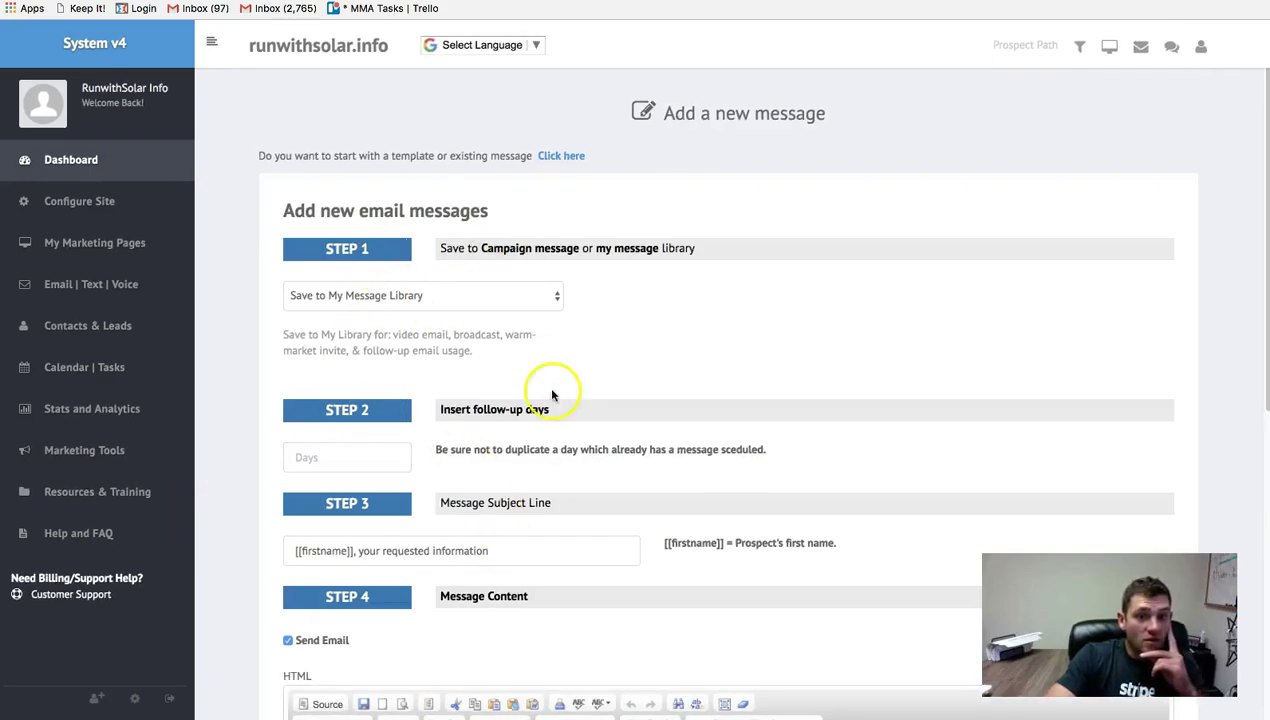
pyautogui.scroll(-1, 500, 490)
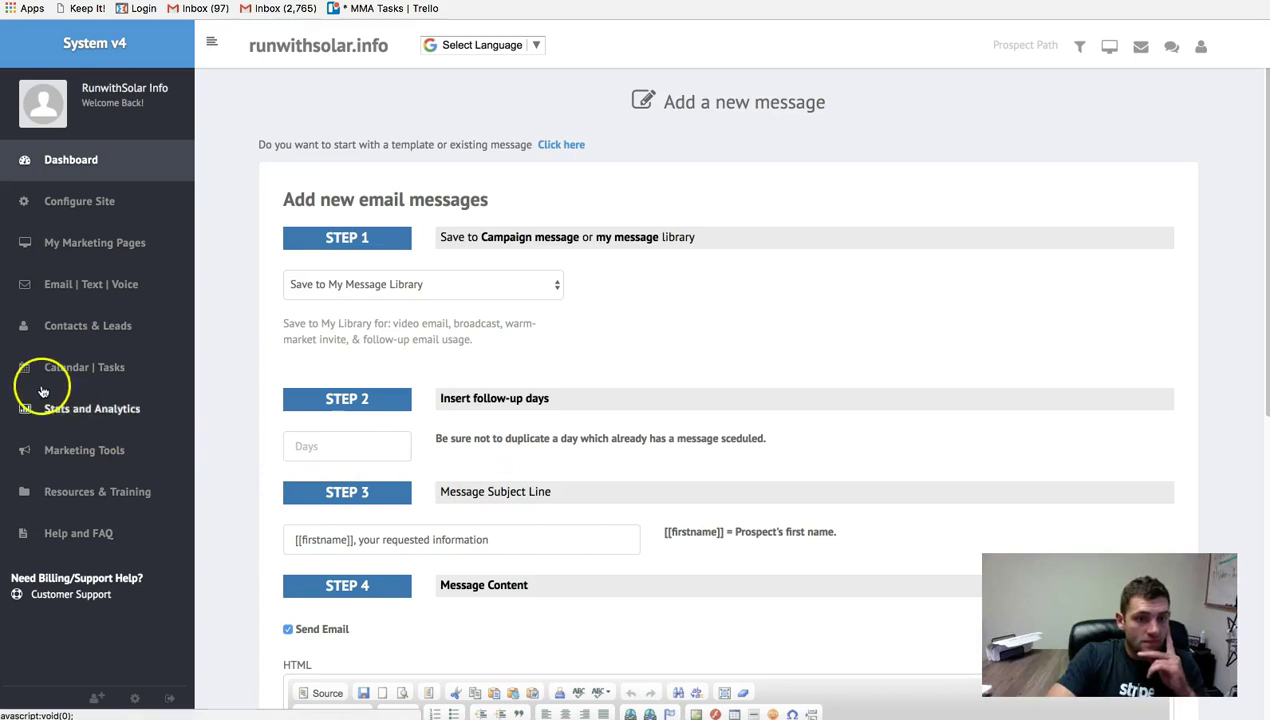
# - Open Email Stats and examine the message campaigns available for campaign statistics
pyautogui.click(90, 284)
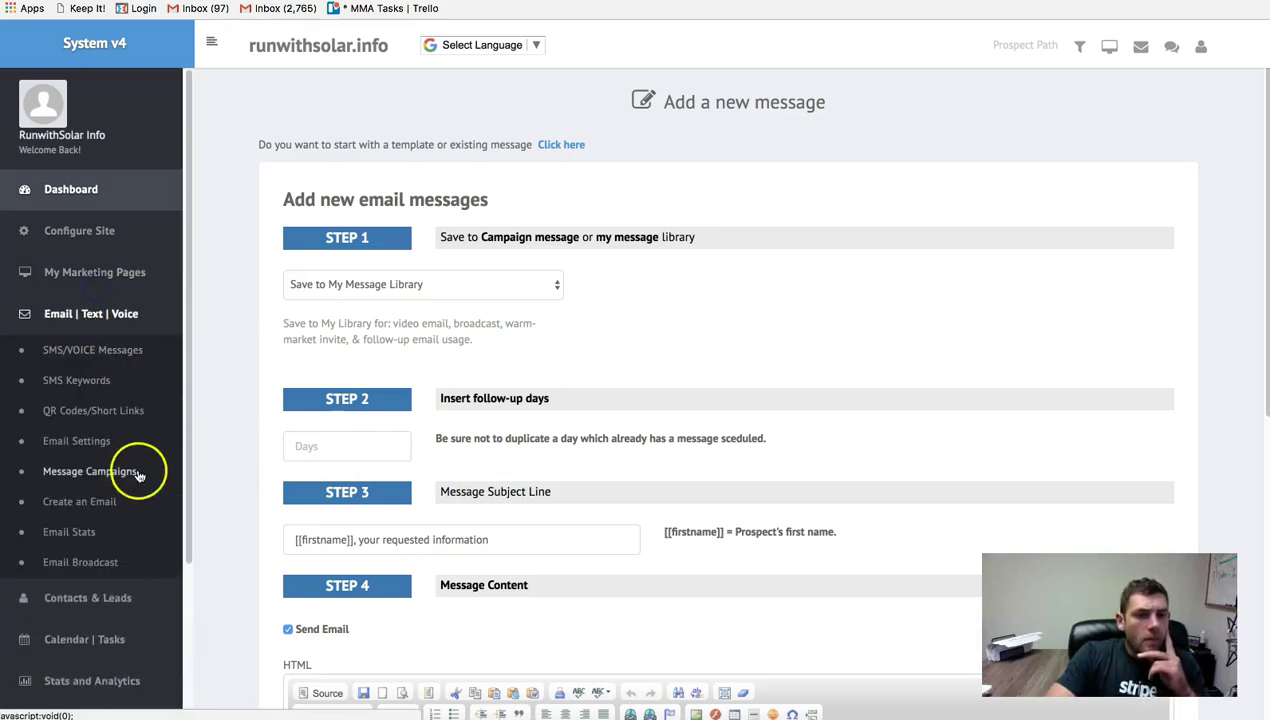
pyautogui.click(88, 531)
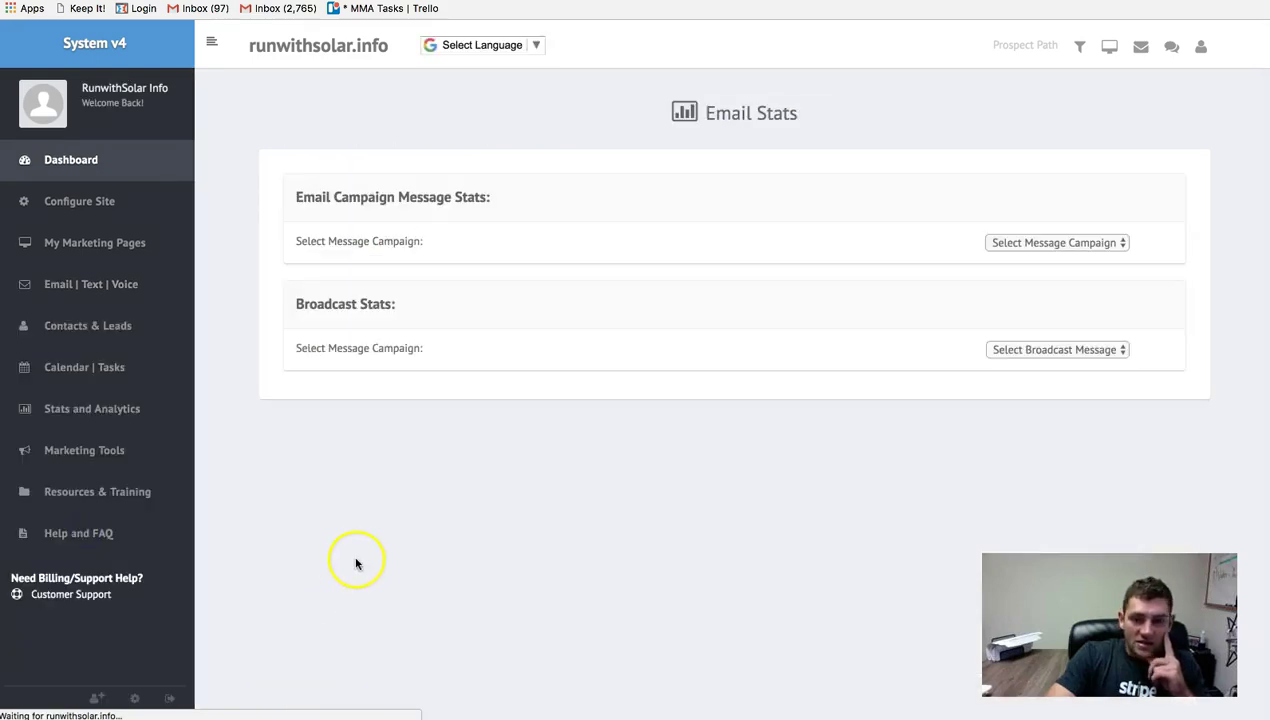
pyautogui.click(1006, 243)
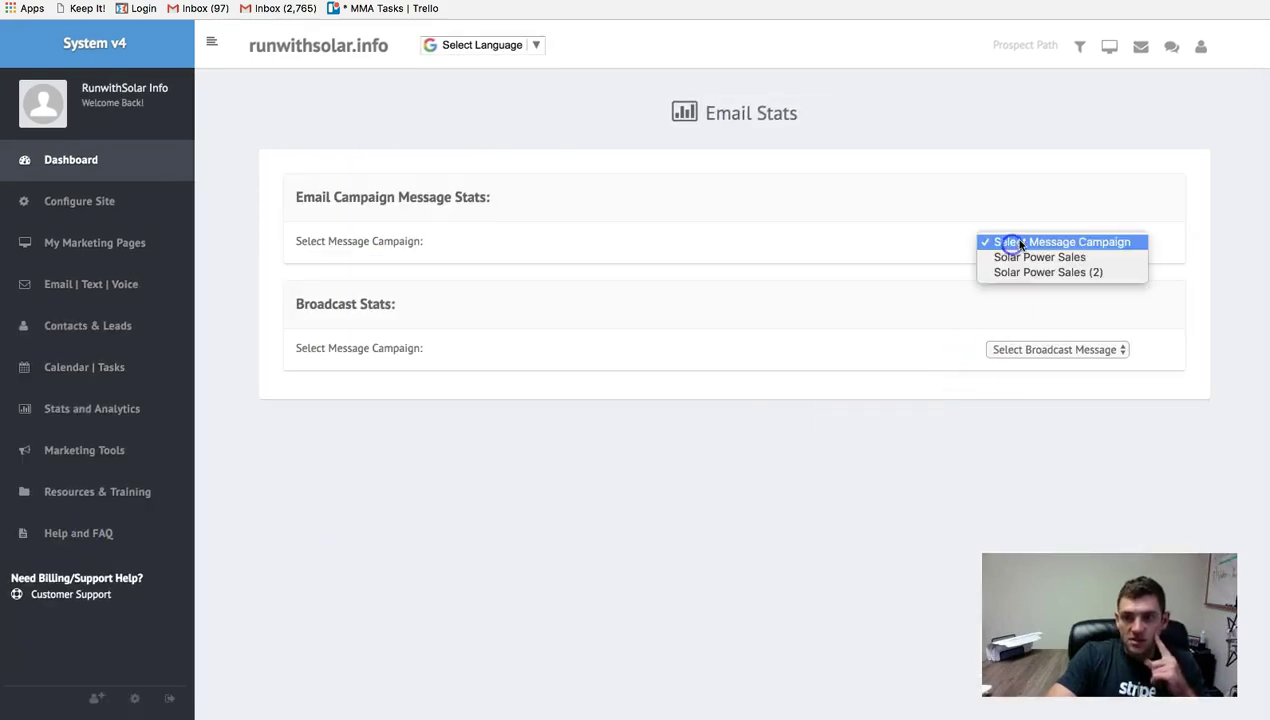
pyautogui.click(806, 245)
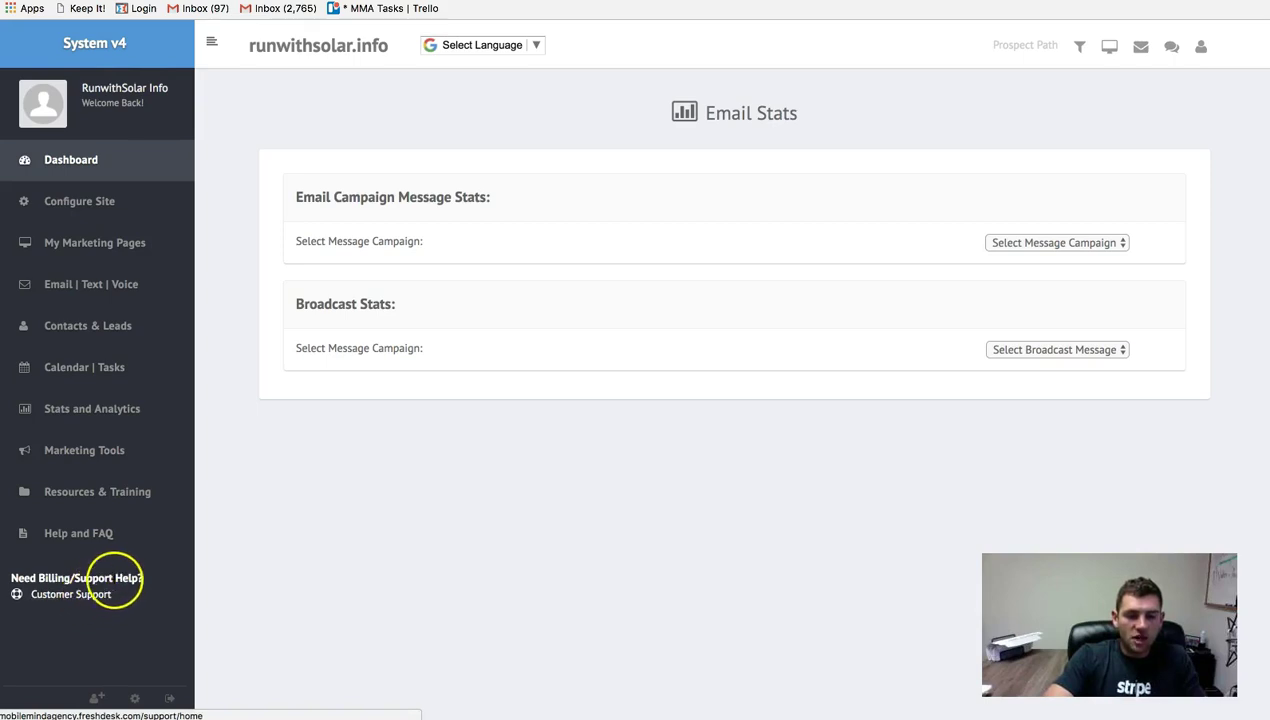
# - Open the Customer Support portal, examine its search and knowledge base, and return to the marketing system
pyautogui.tripleClick(68, 577)
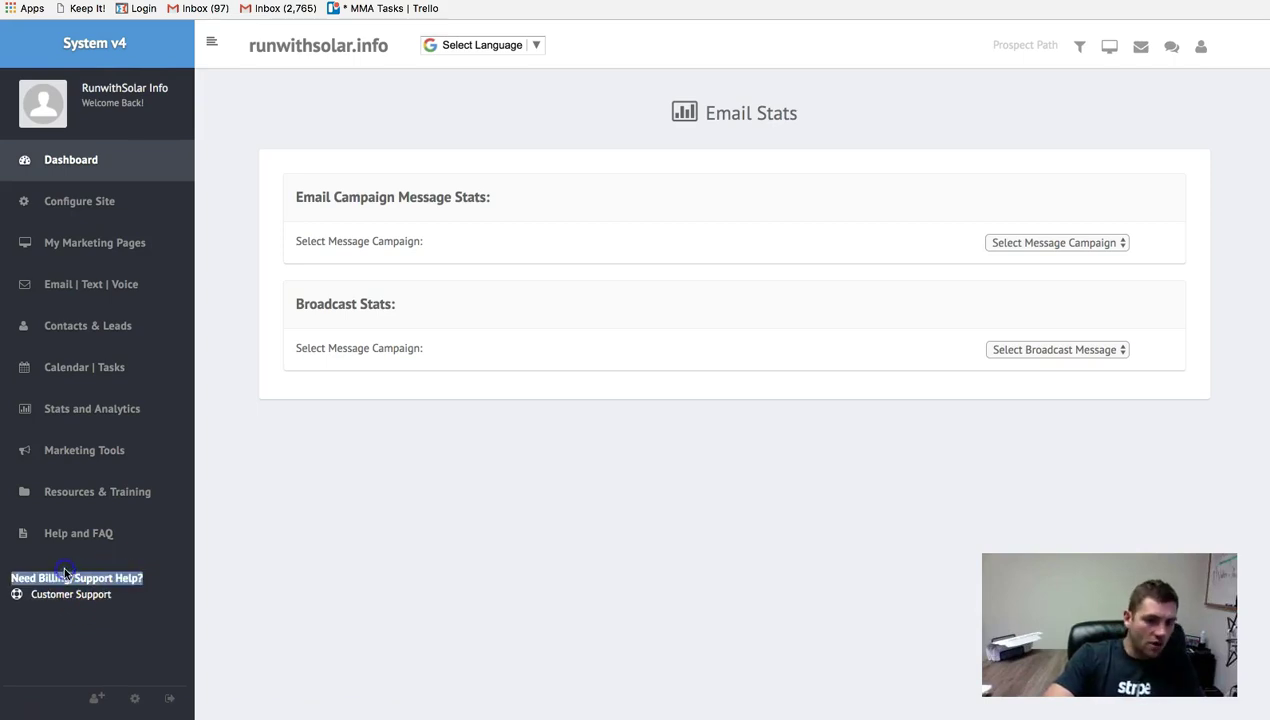
pyautogui.click(64, 564)
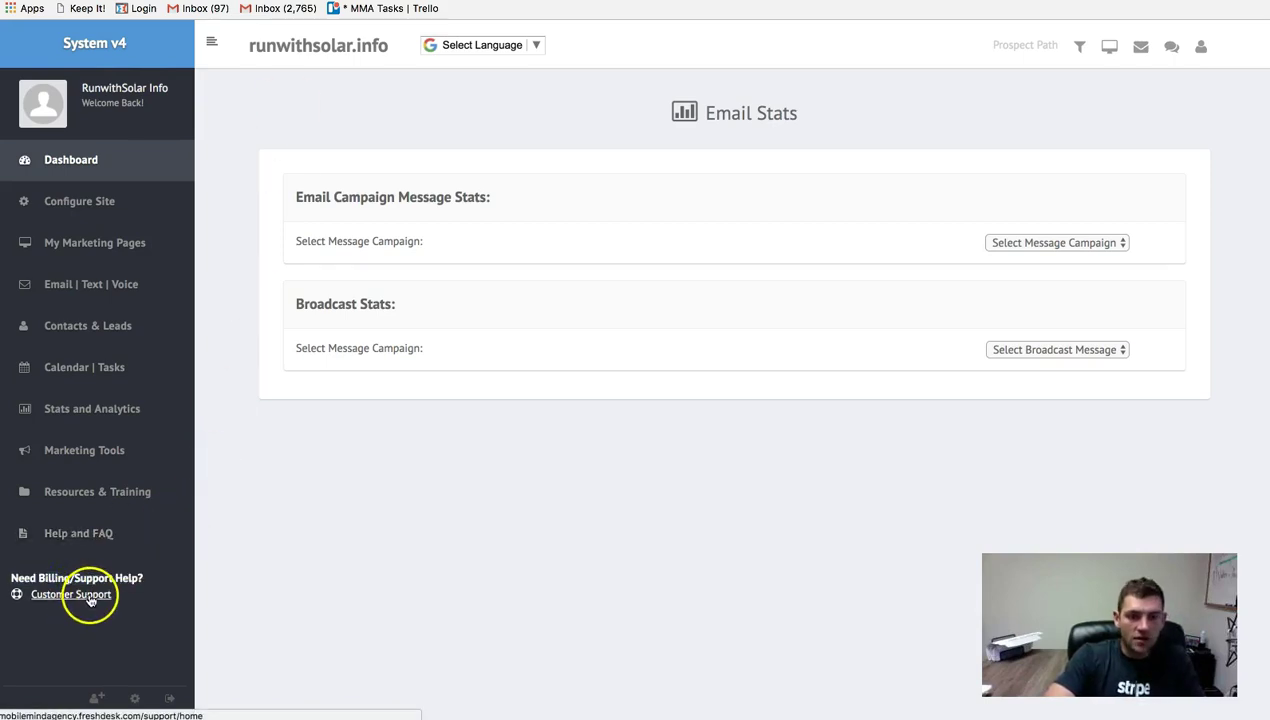
pyautogui.click(90, 597)
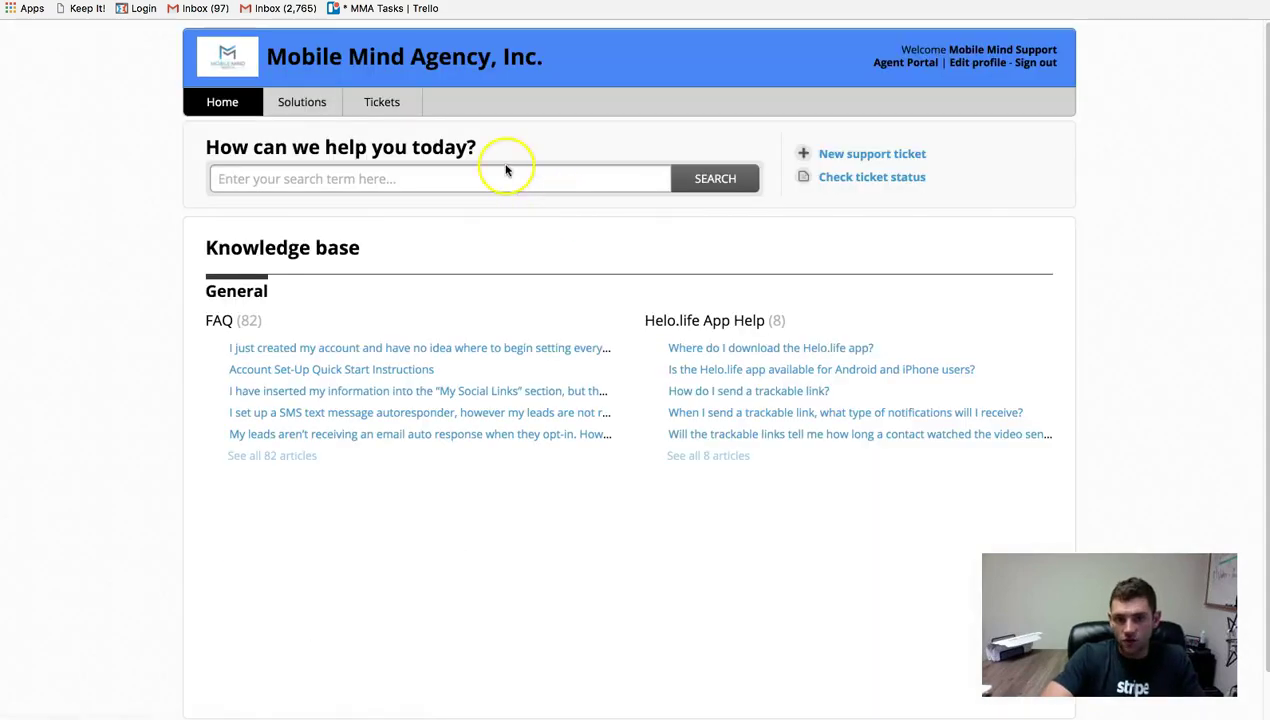
pyautogui.click(470, 176)
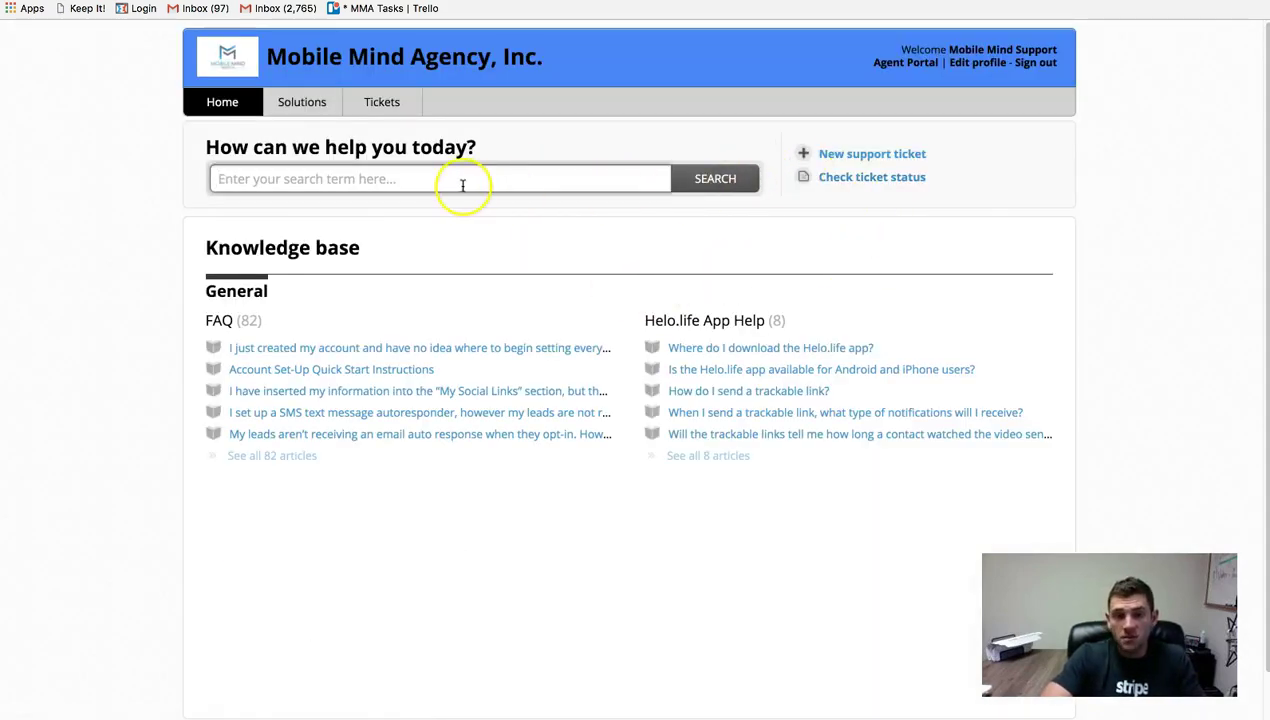
pyautogui.click(110, 246)
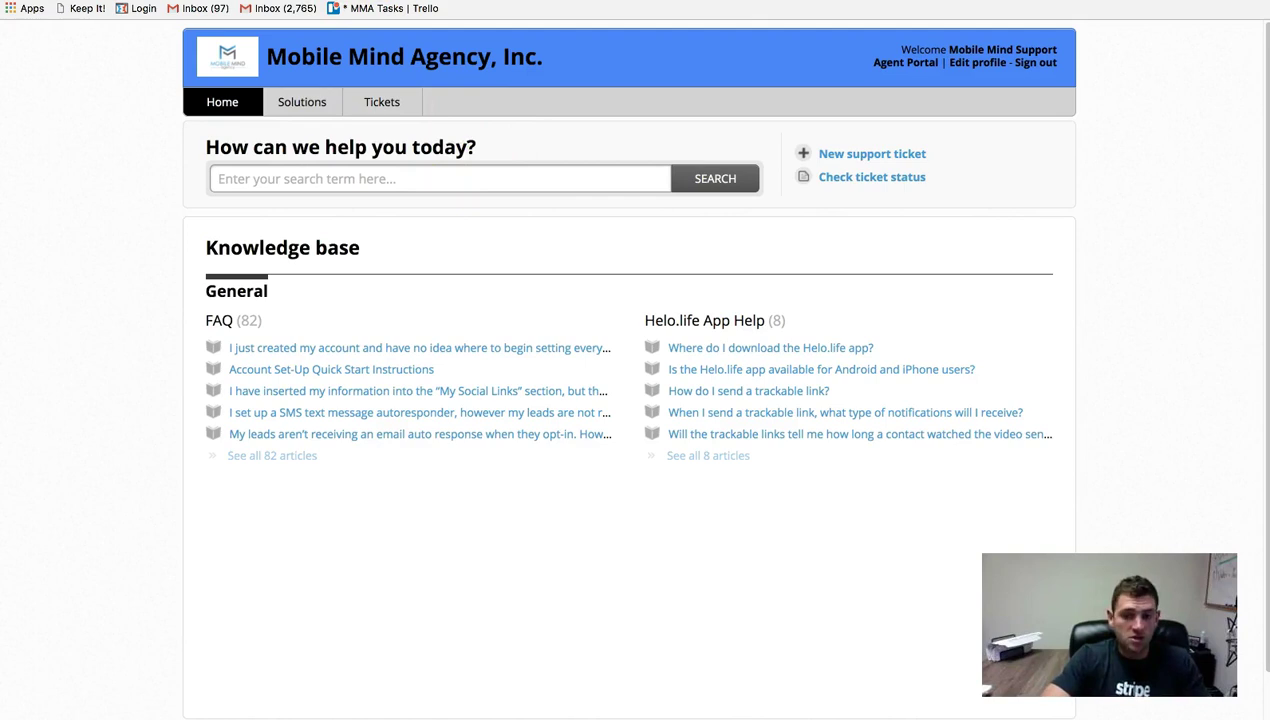
pyautogui.click(255, 2)
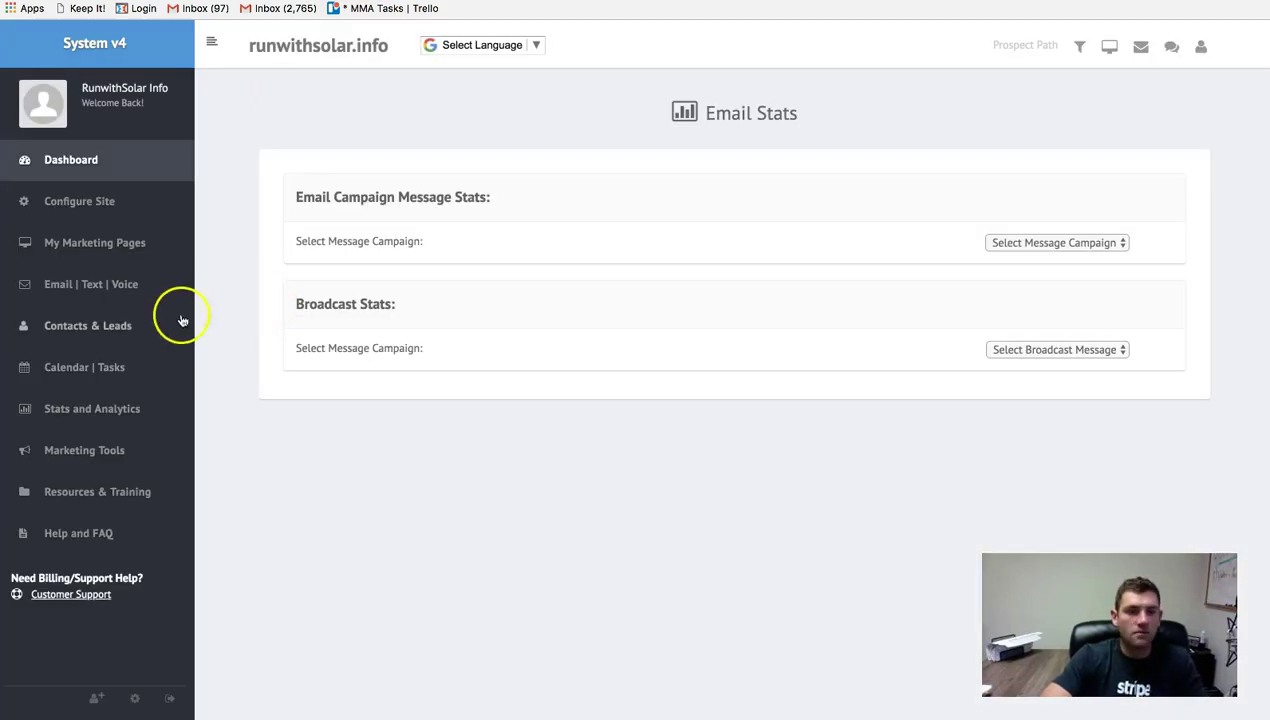
# - Open the Contacts & Prospects page and examine its search filters and contact list
pyautogui.click(112, 290)
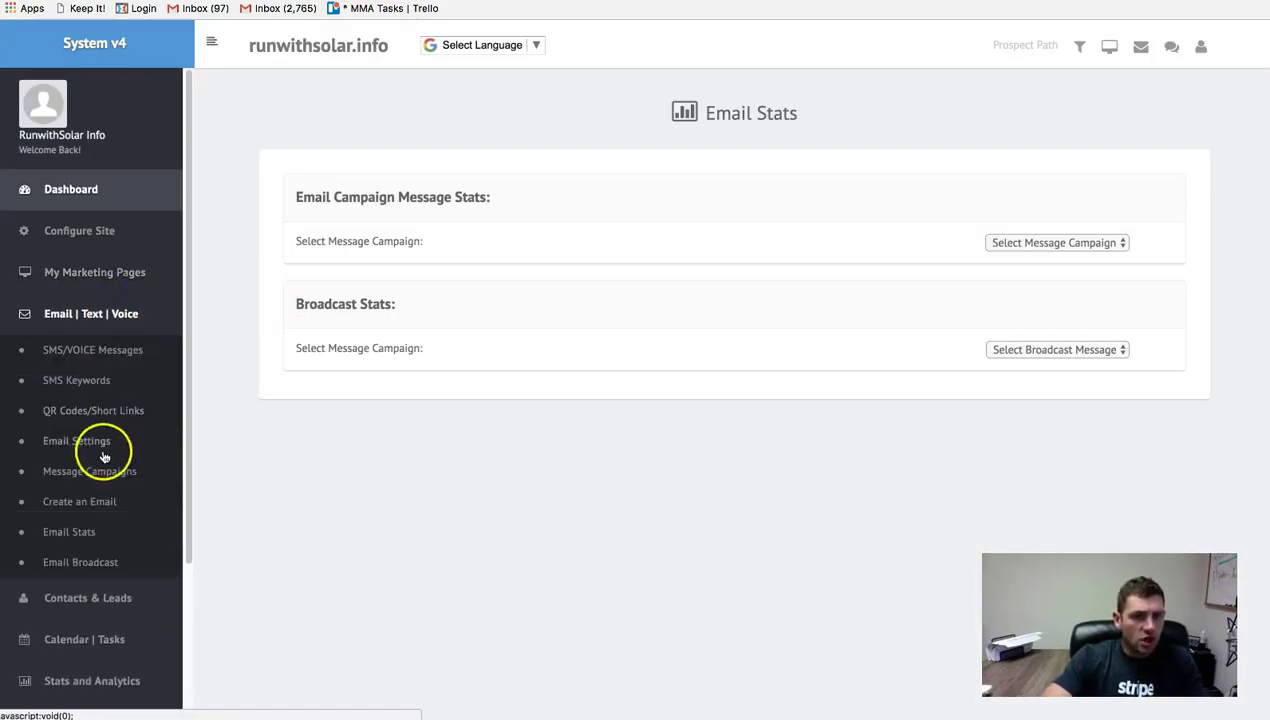
pyautogui.scroll(-1, 112, 440)
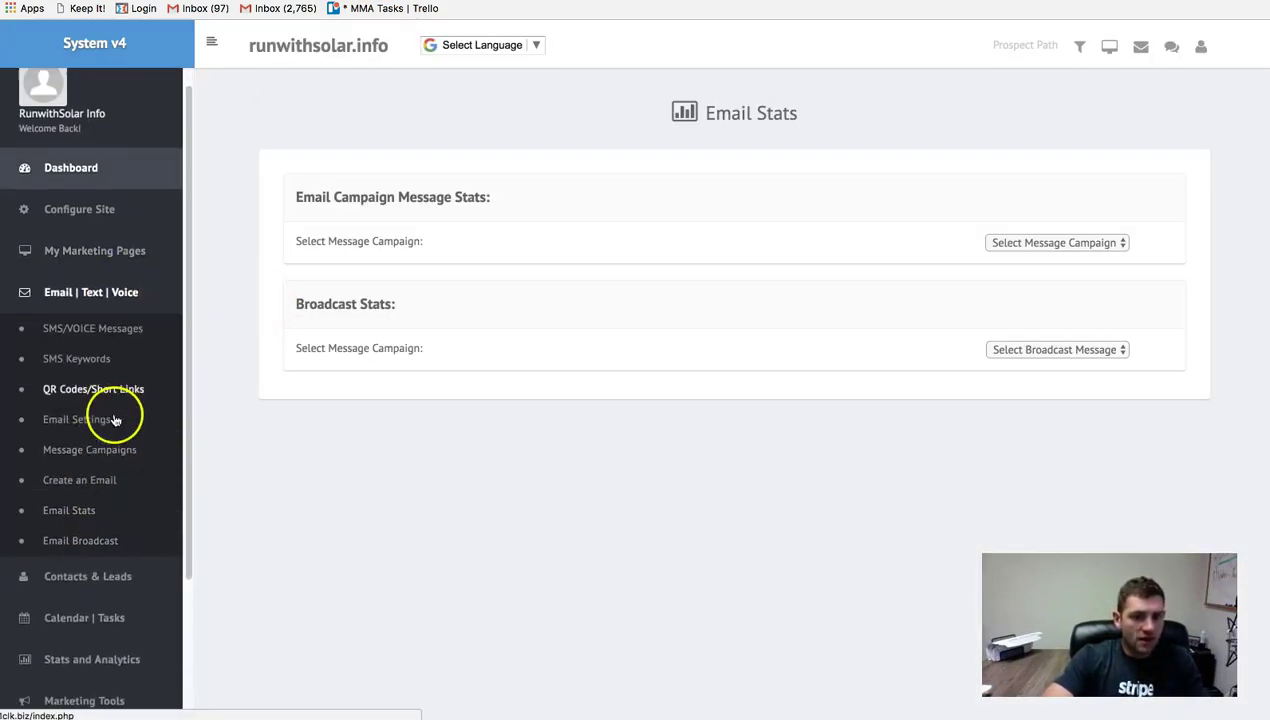
pyautogui.click(101, 589)
pyautogui.click(80, 370)
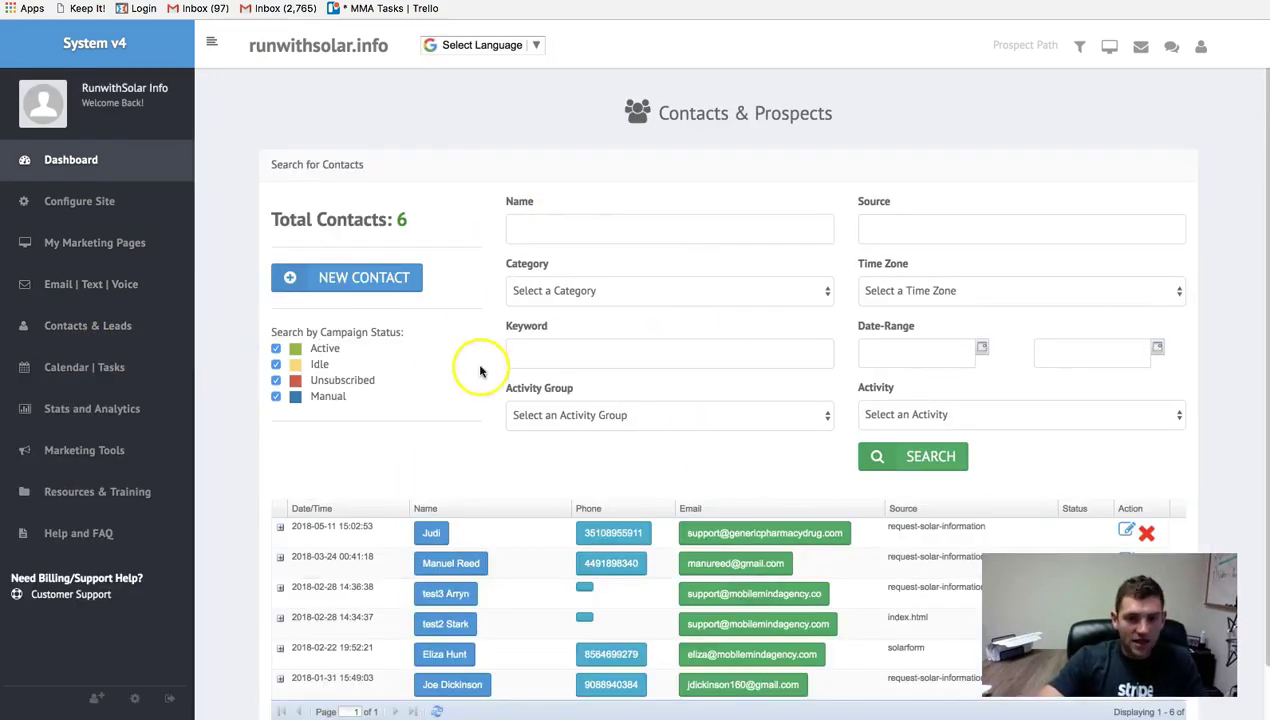
pyautogui.scroll(-1, 480, 371)
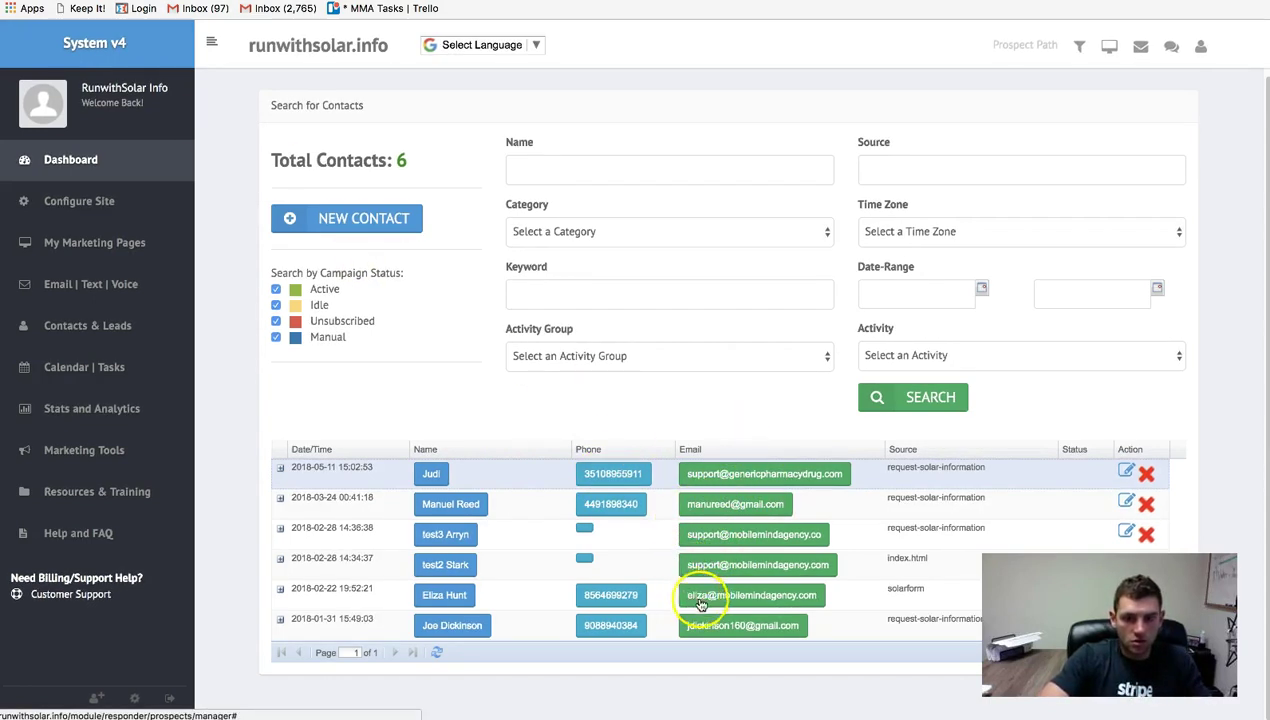
# - Open the third contact's record in the list and examine its lead source, autoresponder status, website visits and score history
pyautogui.click(724, 538)
pyautogui.click(448, 533)
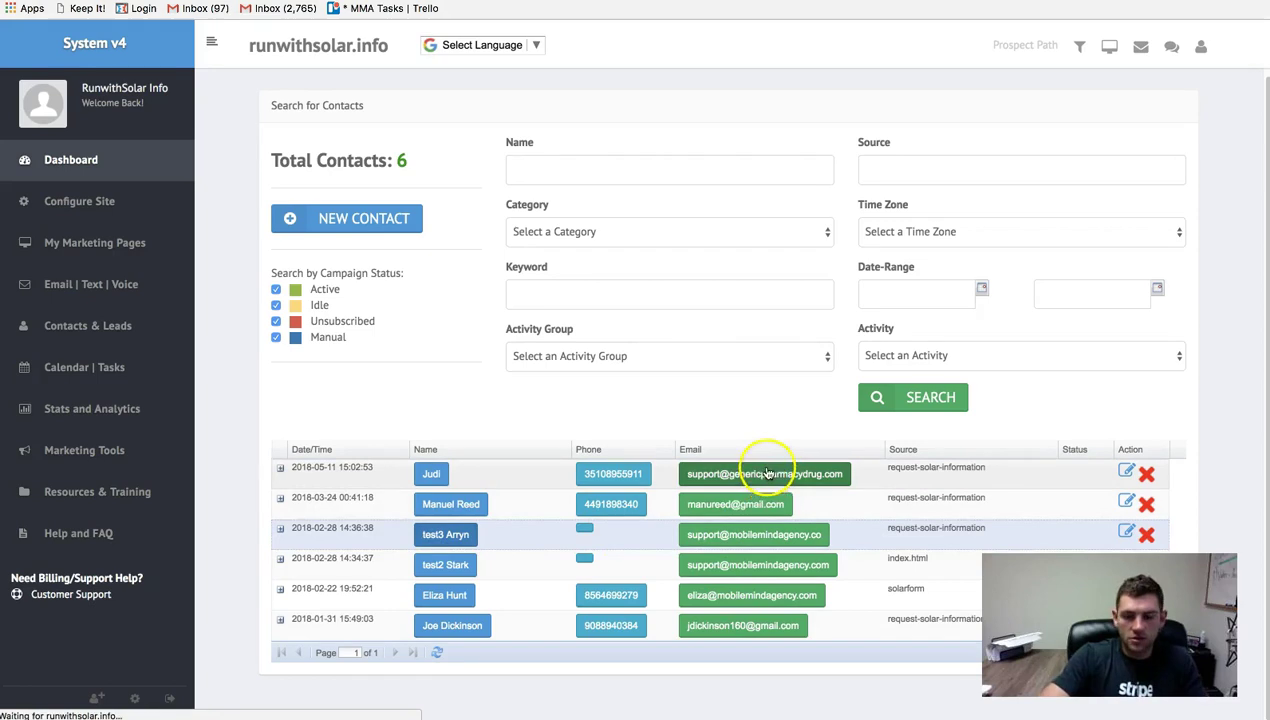
pyautogui.scroll(-5, 847, 352)
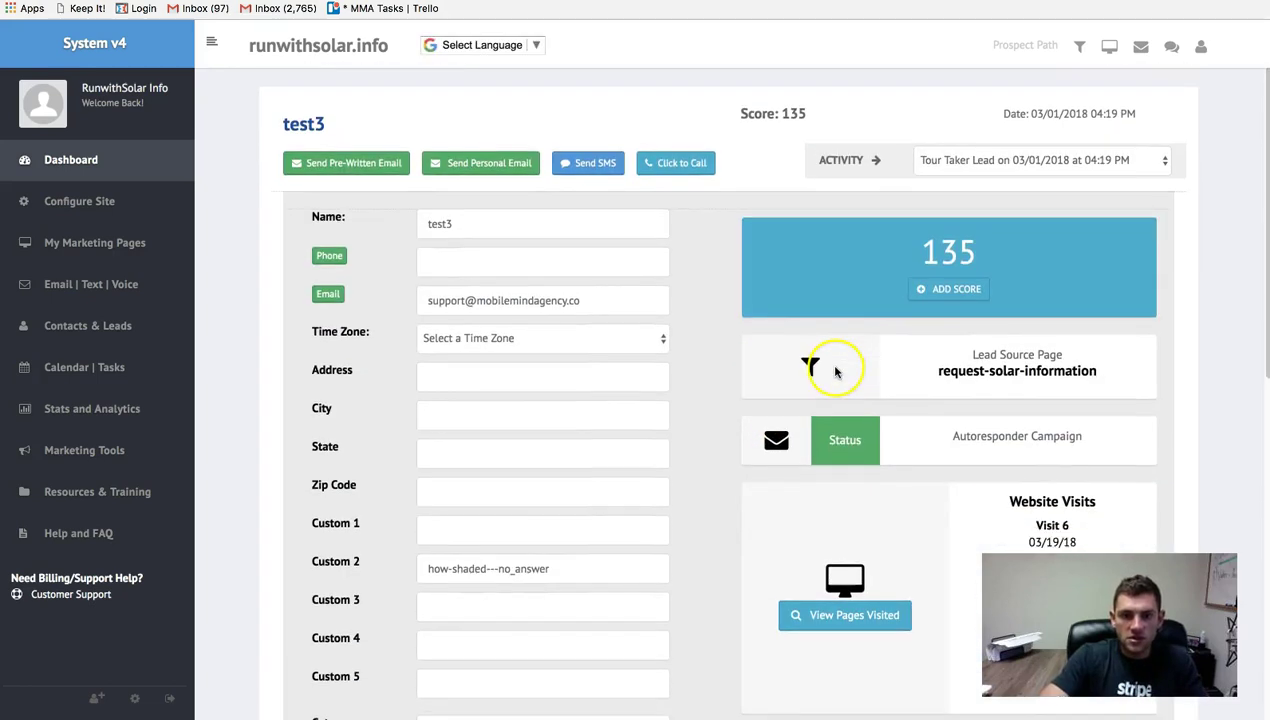
pyautogui.scroll(-2, 531, 390)
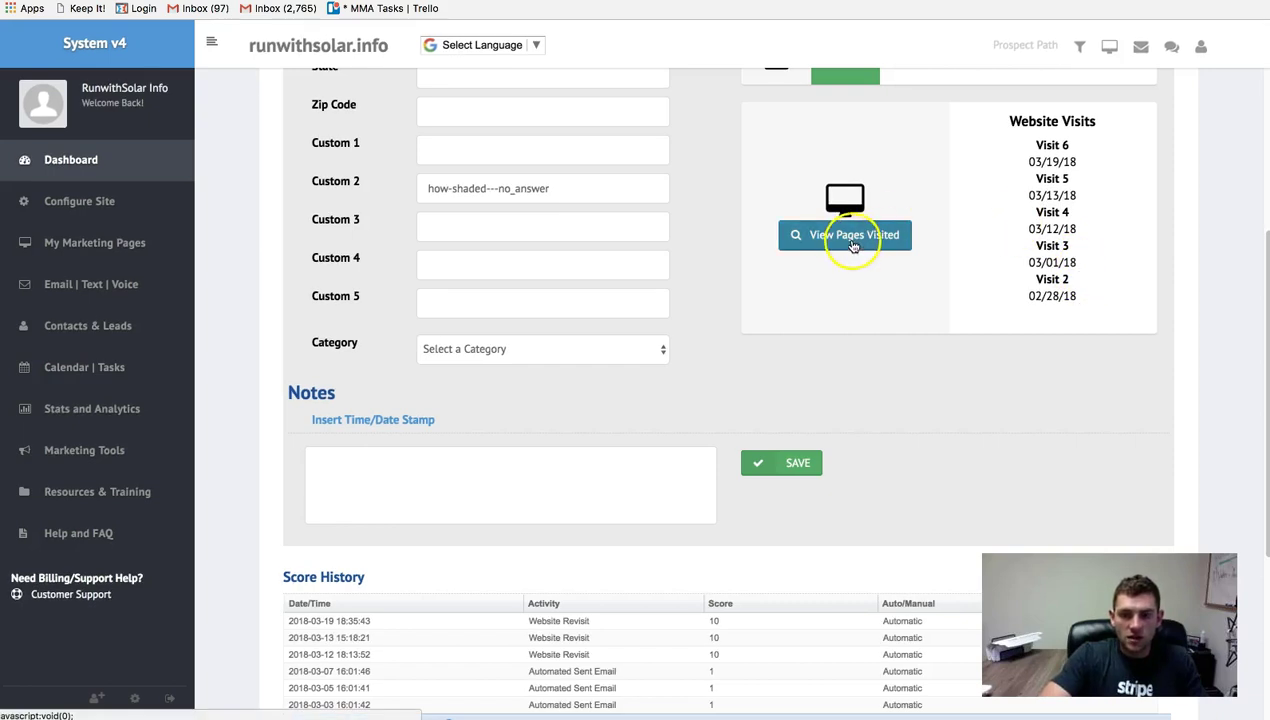
pyautogui.scroll(-2, 652, 618)
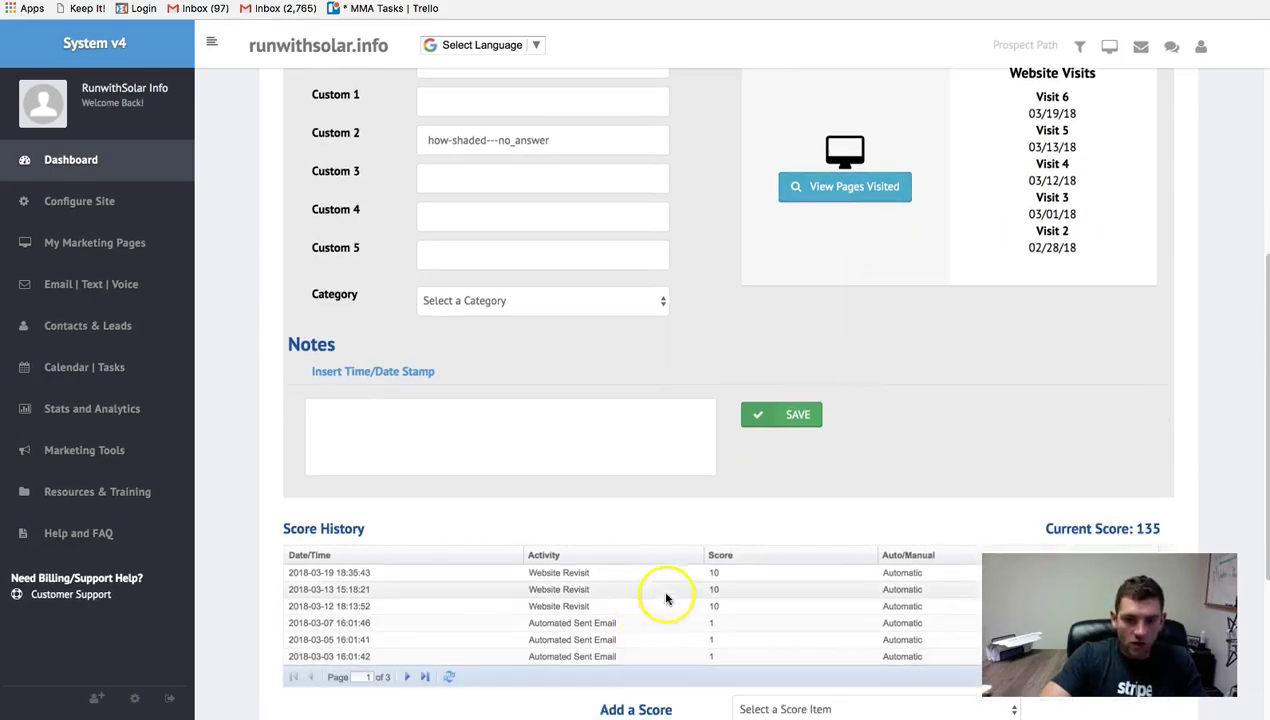
pyautogui.scroll(-2, 771, 626)
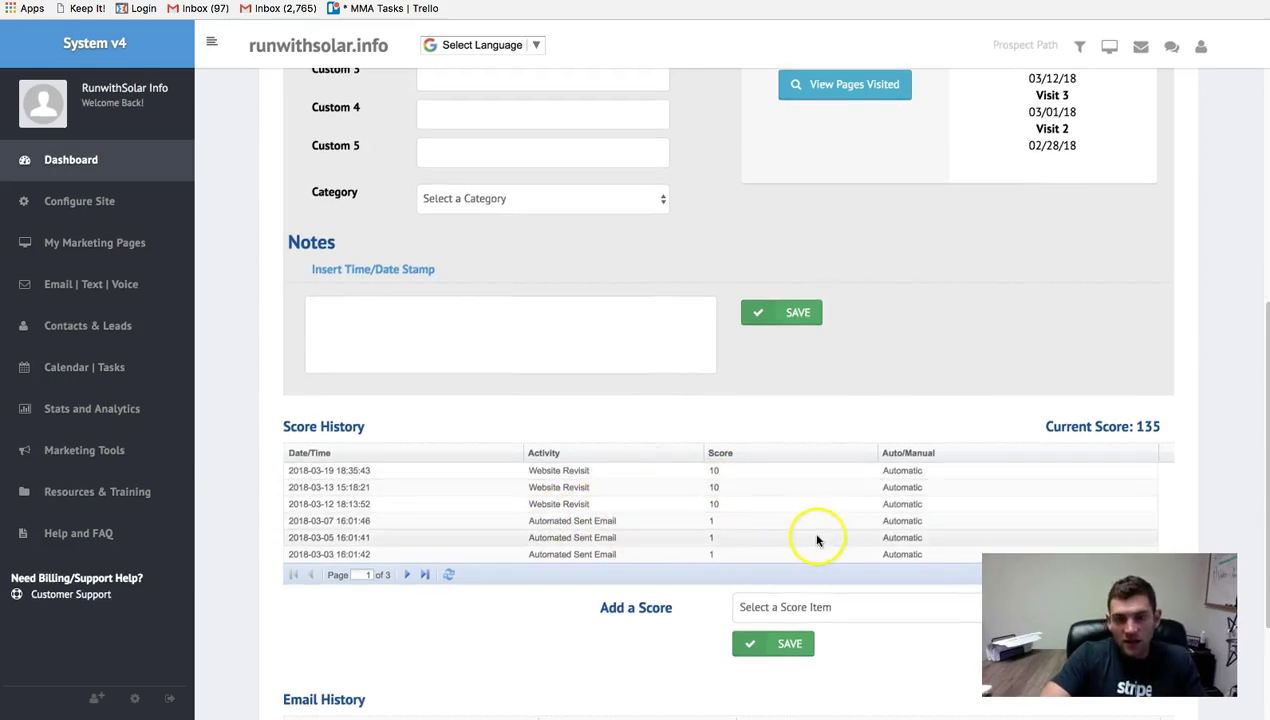
pyautogui.scroll(3, 735, 478)
pyautogui.scroll(3, 735, 478)
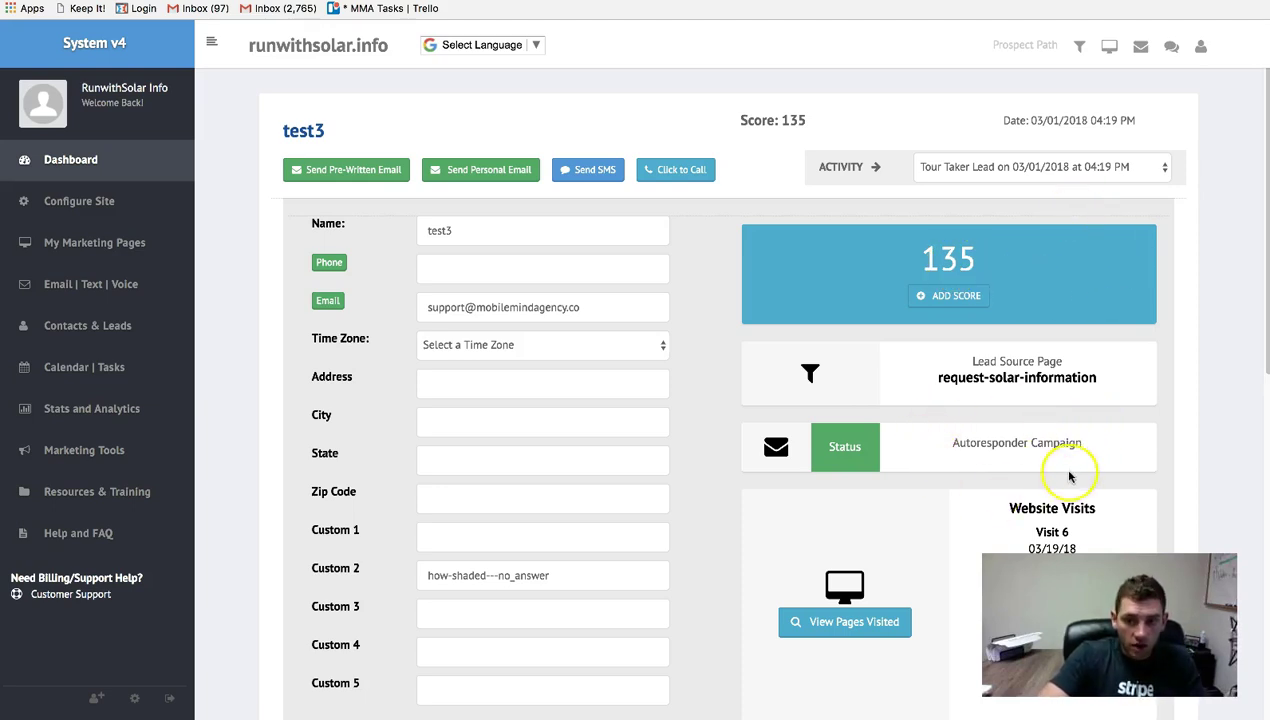
pyautogui.scroll(-1, 1069, 477)
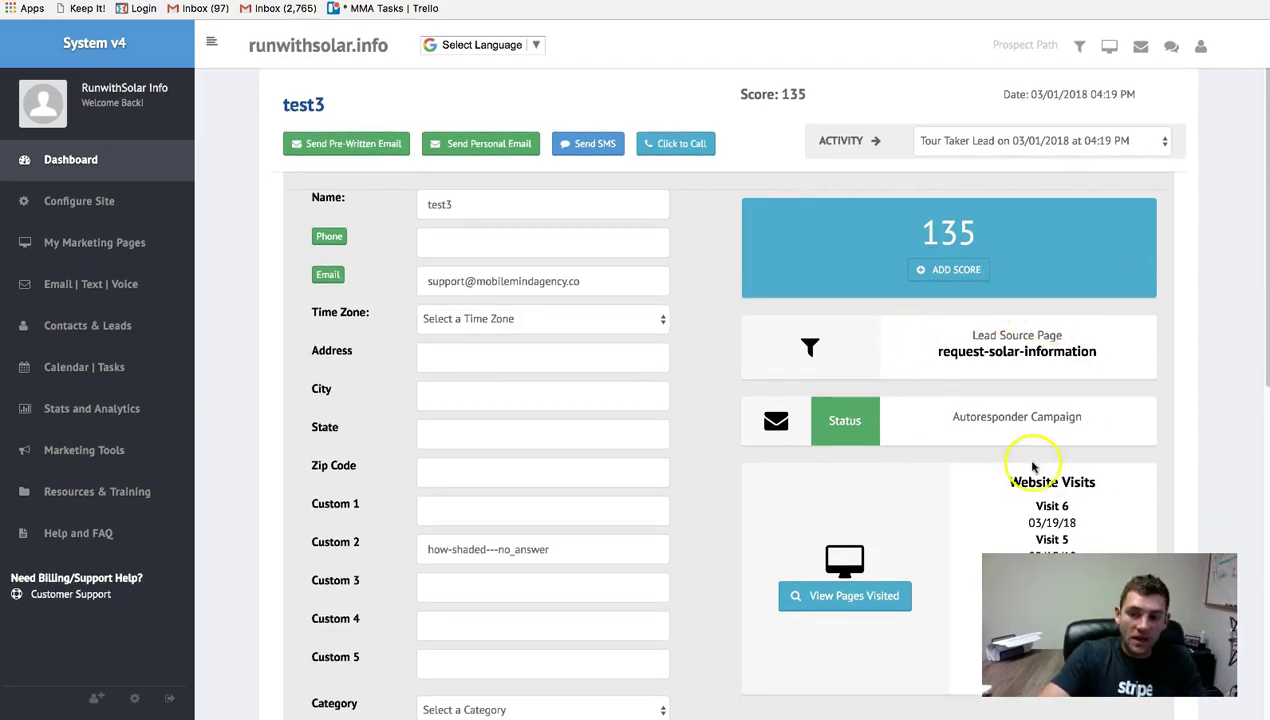
pyautogui.scroll(-3, 1055, 416)
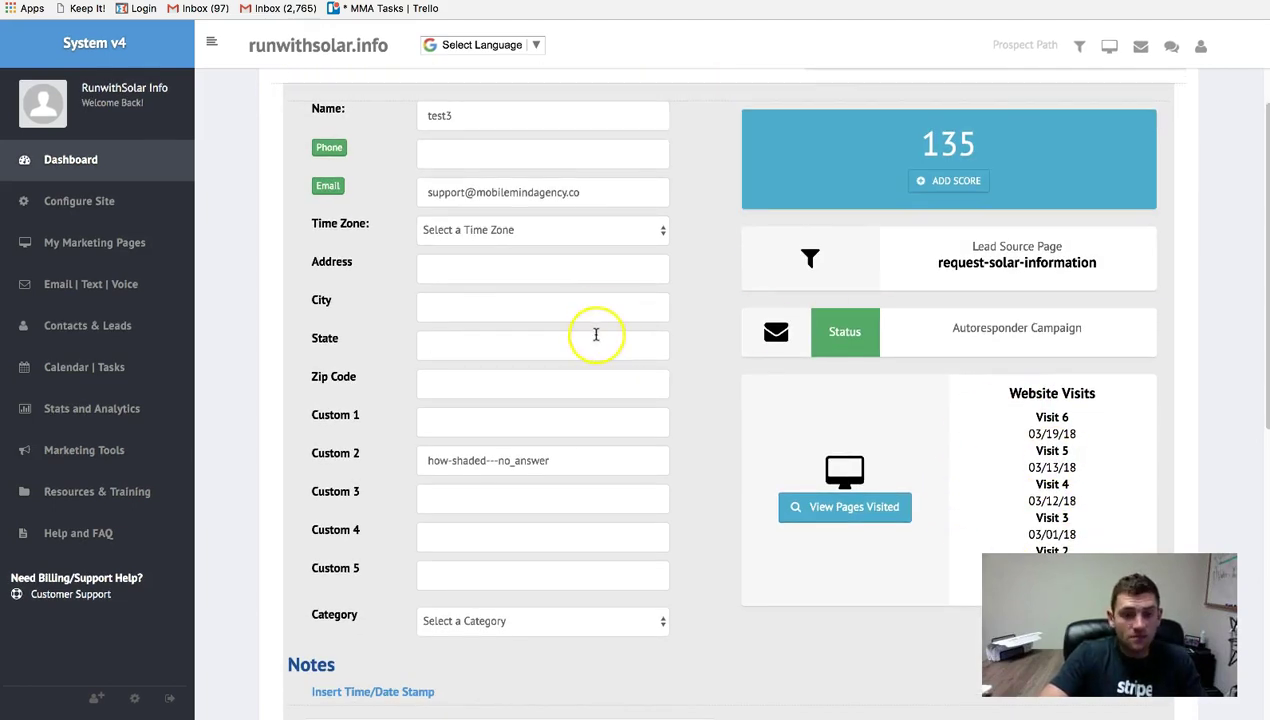
# - Open My Referrals and examine the team signup link and referrals list
pyautogui.click(115, 326)
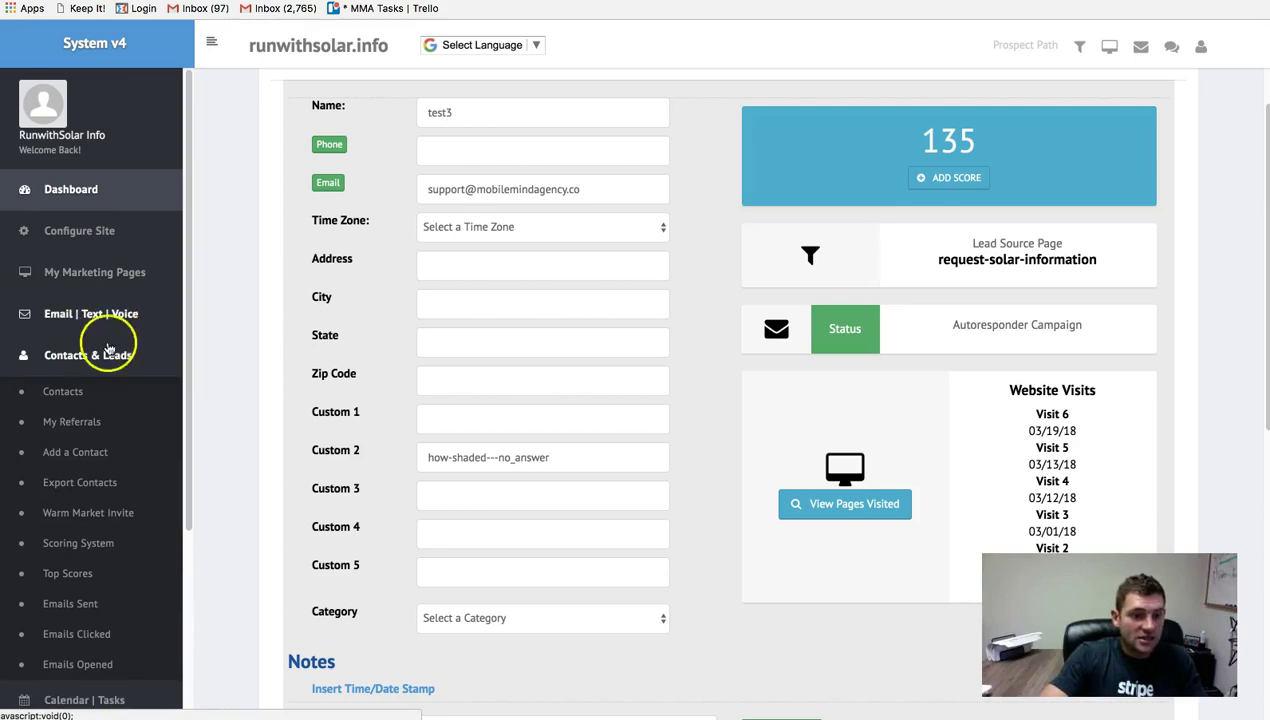
pyautogui.click(72, 421)
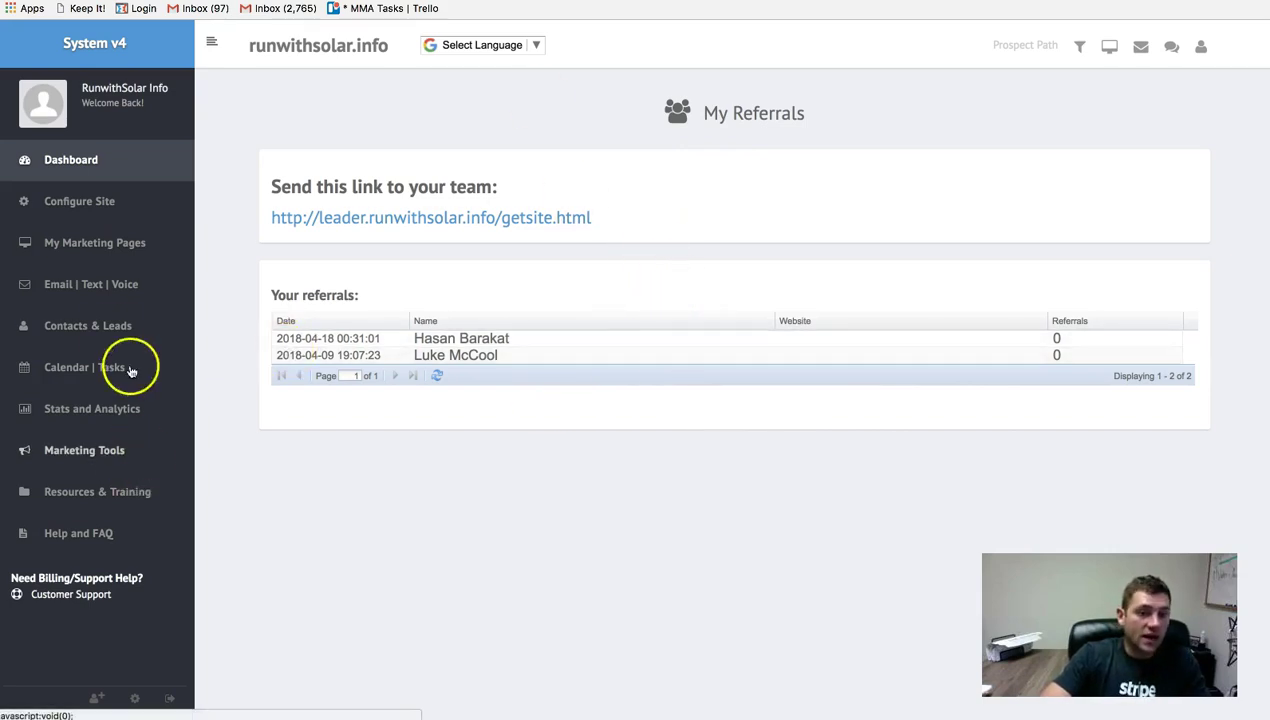
# - Examine the options under Contacts & Leads, Calendar | Tasks, and Stats and Analytics
pyautogui.click(88, 325)
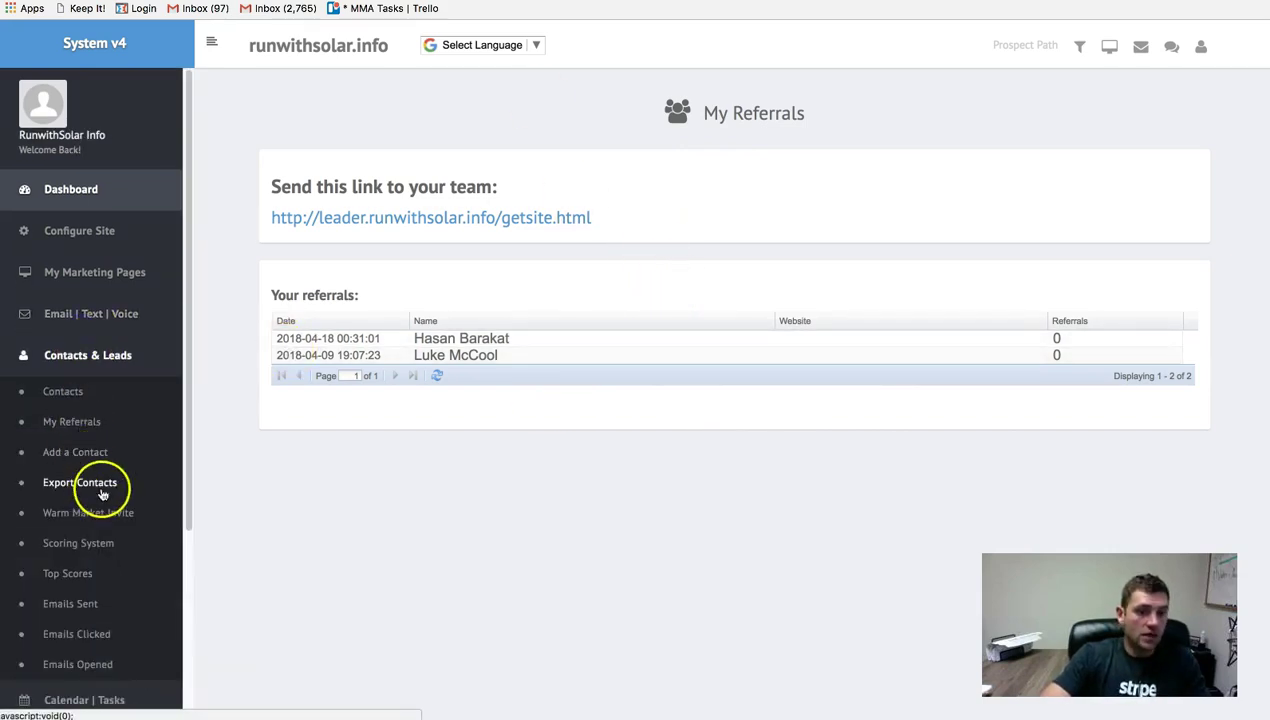
pyautogui.scroll(-1, 102, 494)
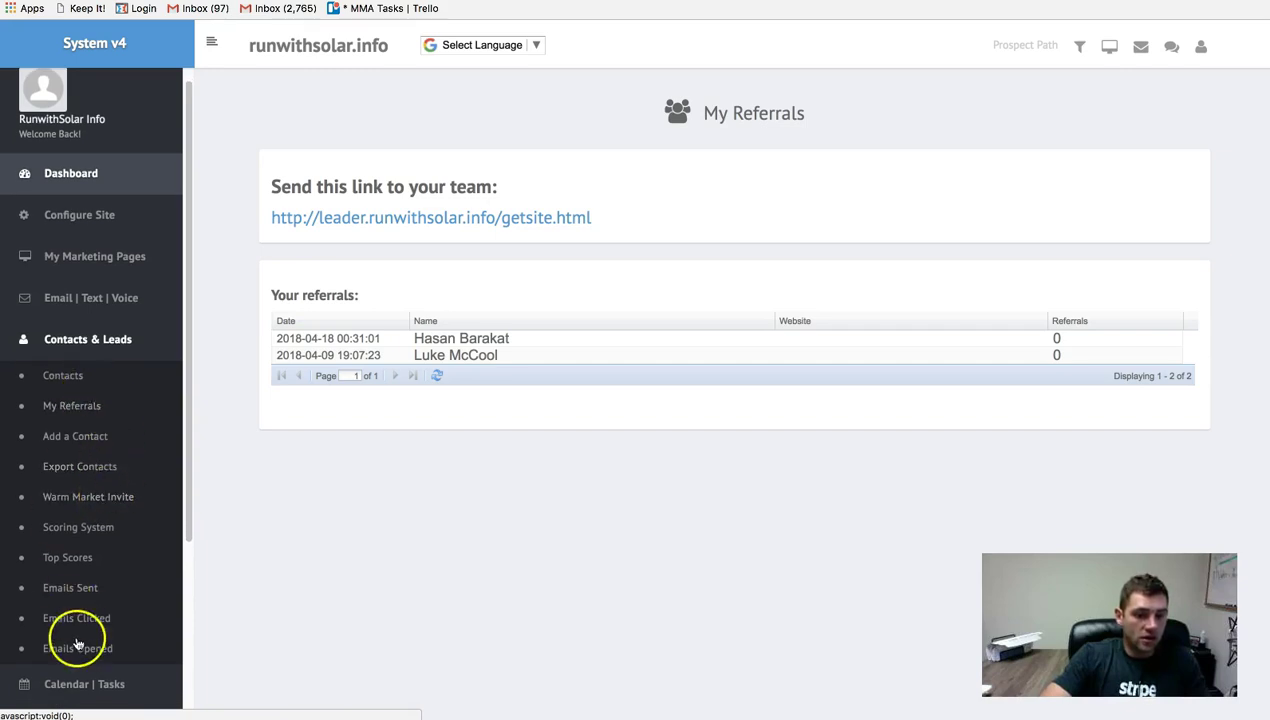
pyautogui.click(86, 338)
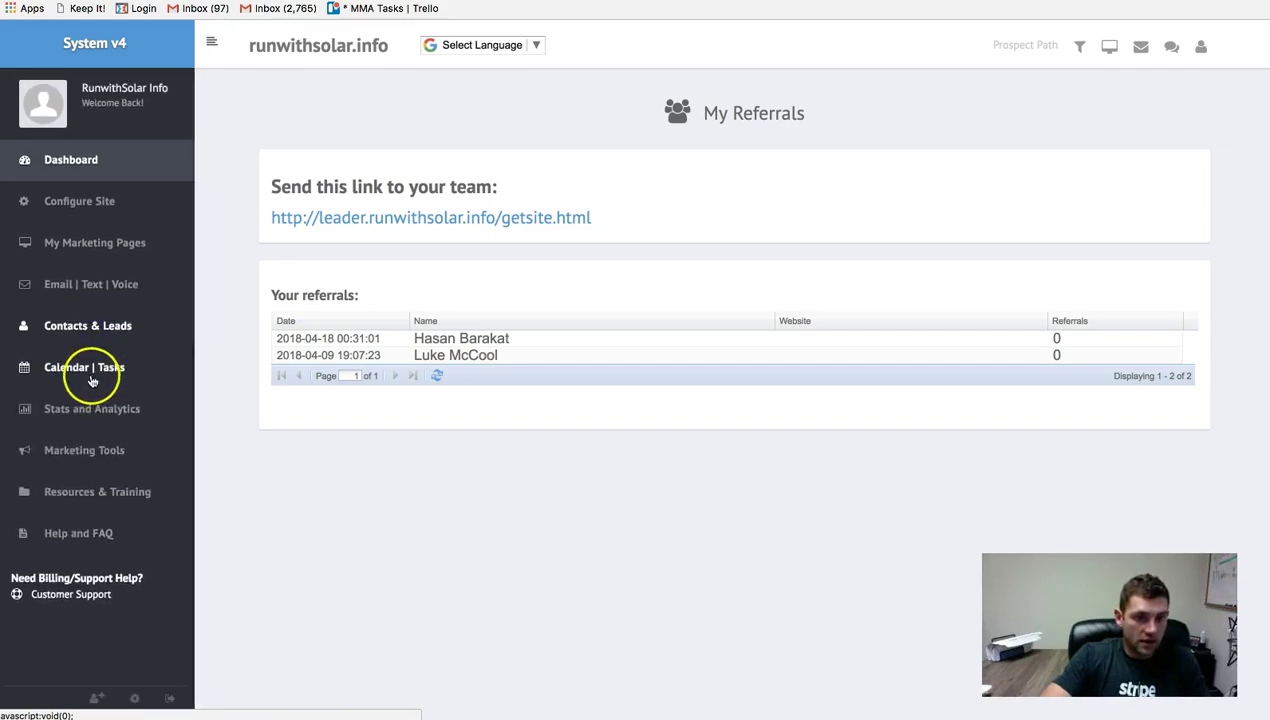
pyautogui.click(92, 378)
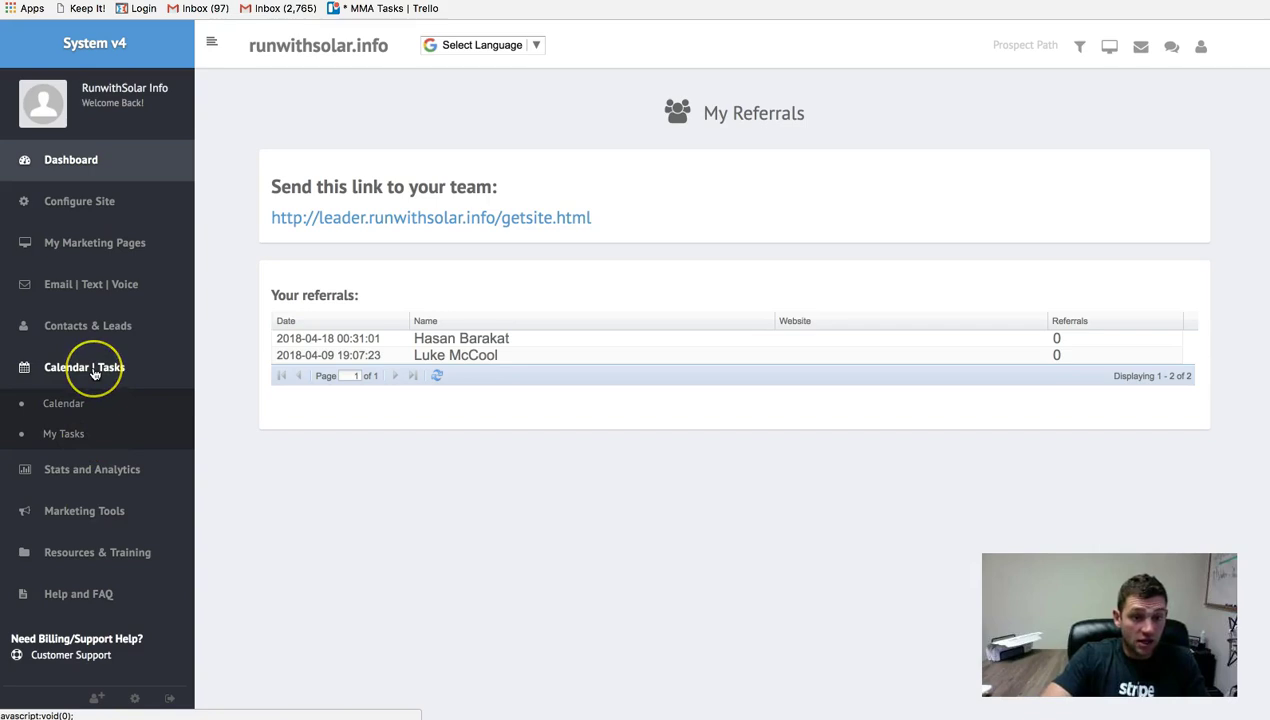
pyautogui.click(100, 466)
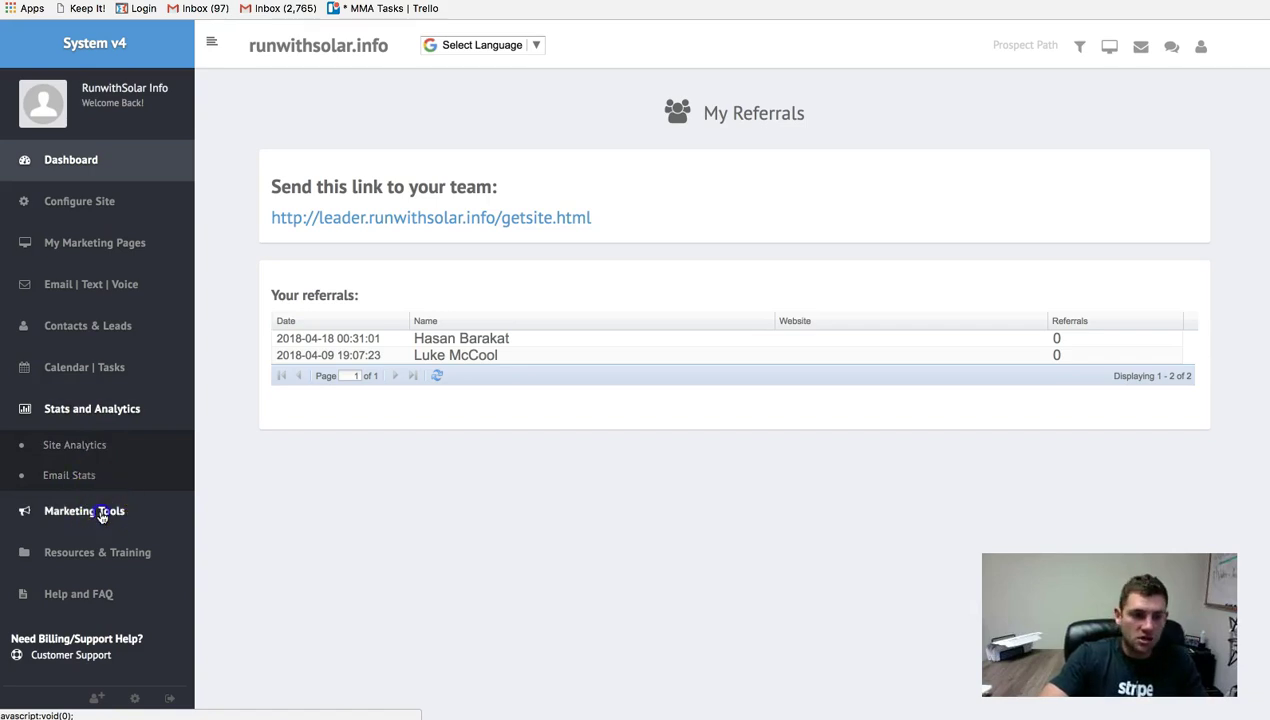
# - Open the Ad Co-op System from the marketing tools and examine how it rotates leads among participants
pyautogui.click(105, 511)
pyautogui.scroll(-1, 104, 516)
pyautogui.click(110, 467)
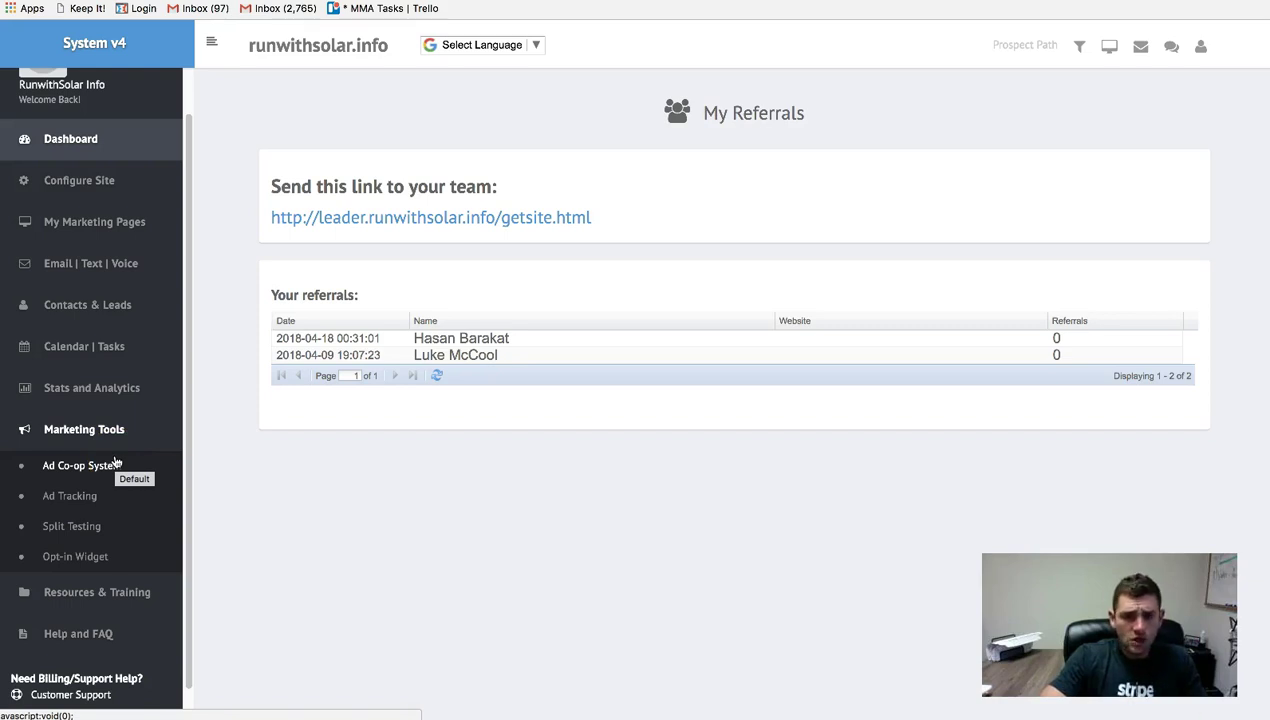
pyautogui.click(83, 464)
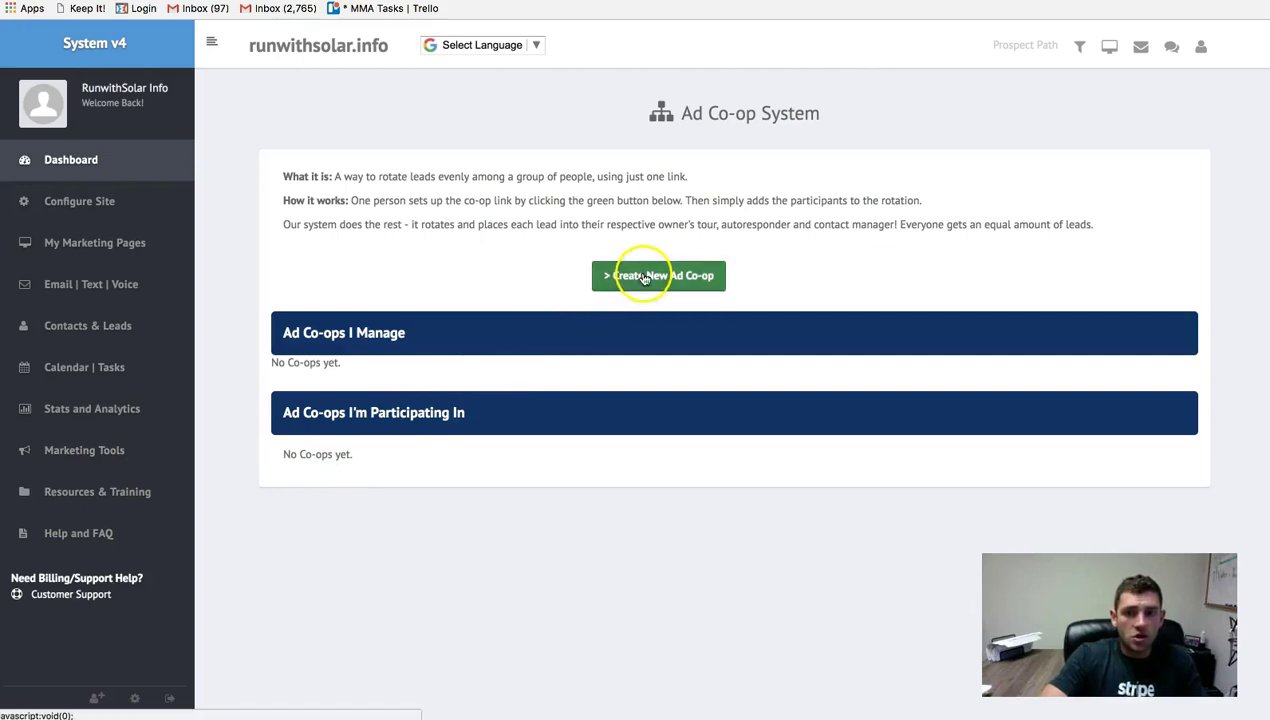
# - Create an ad co-op named "Solar Co Op" with Solar Capture Page for lead capture and Solar Tour Page as the thank-you page
pyautogui.click(666, 276)
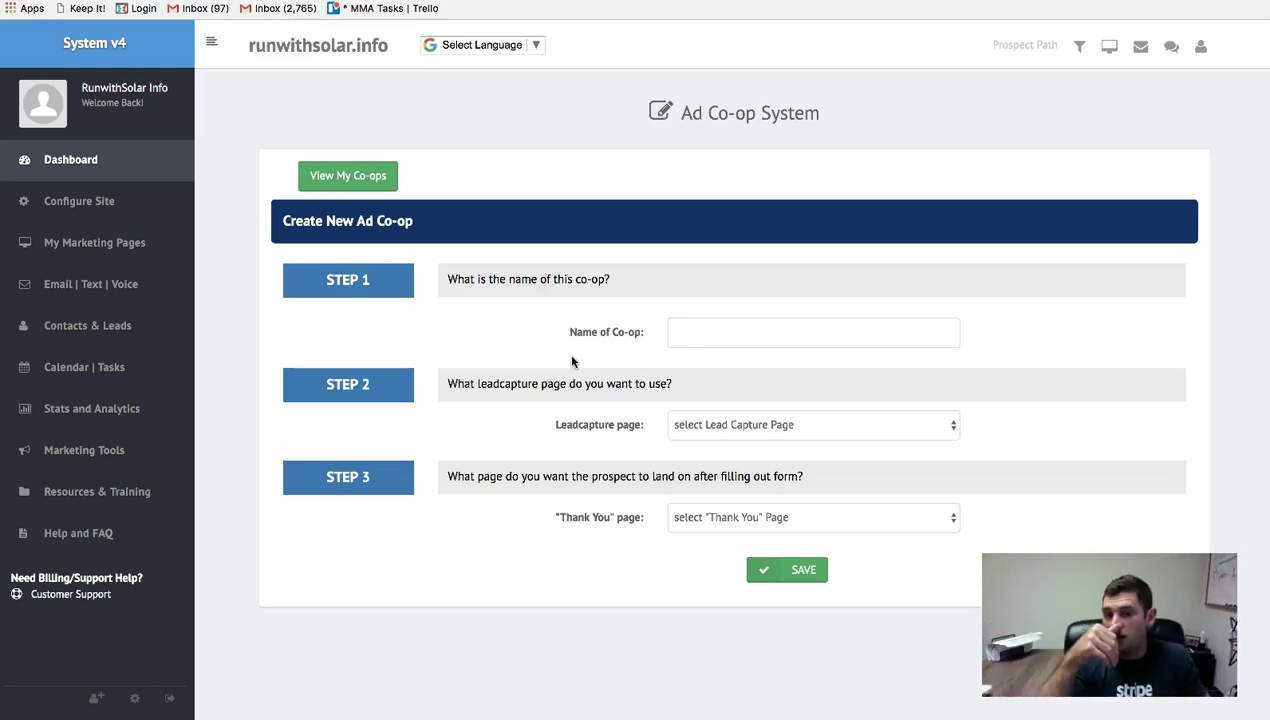
pyautogui.click(728, 332)
pyautogui.press('Escape')
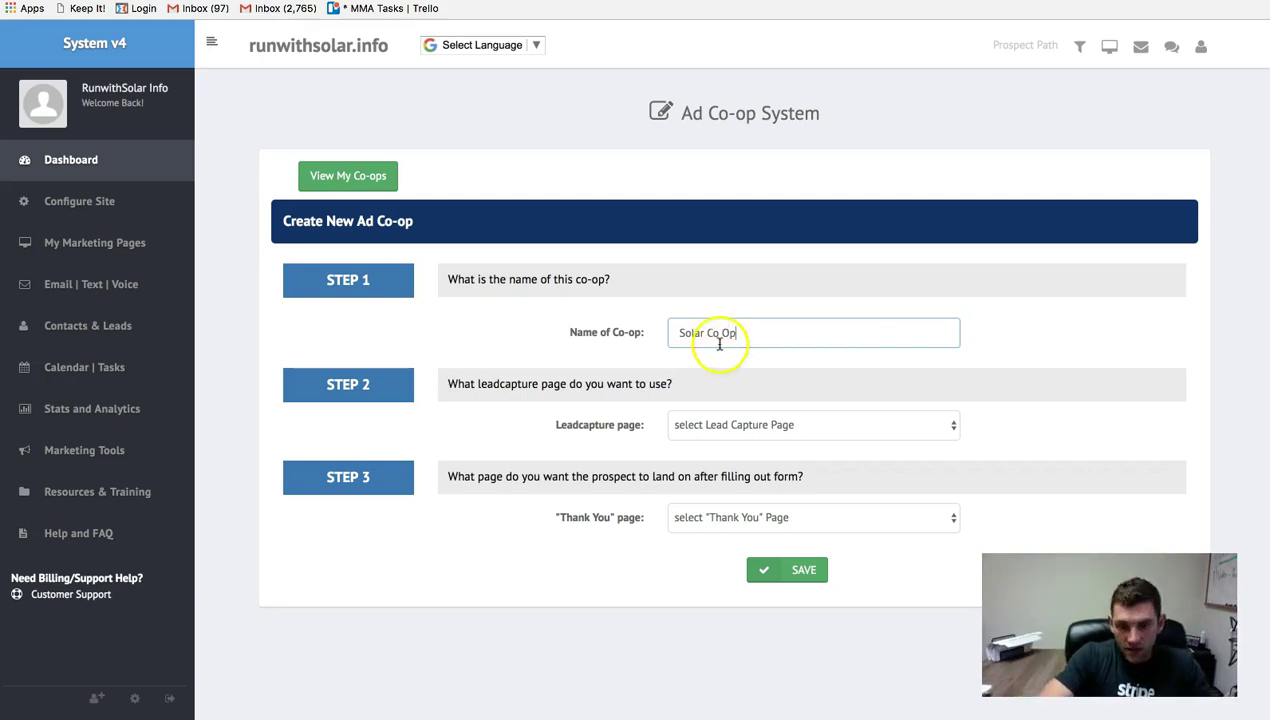
pyautogui.click(751, 425)
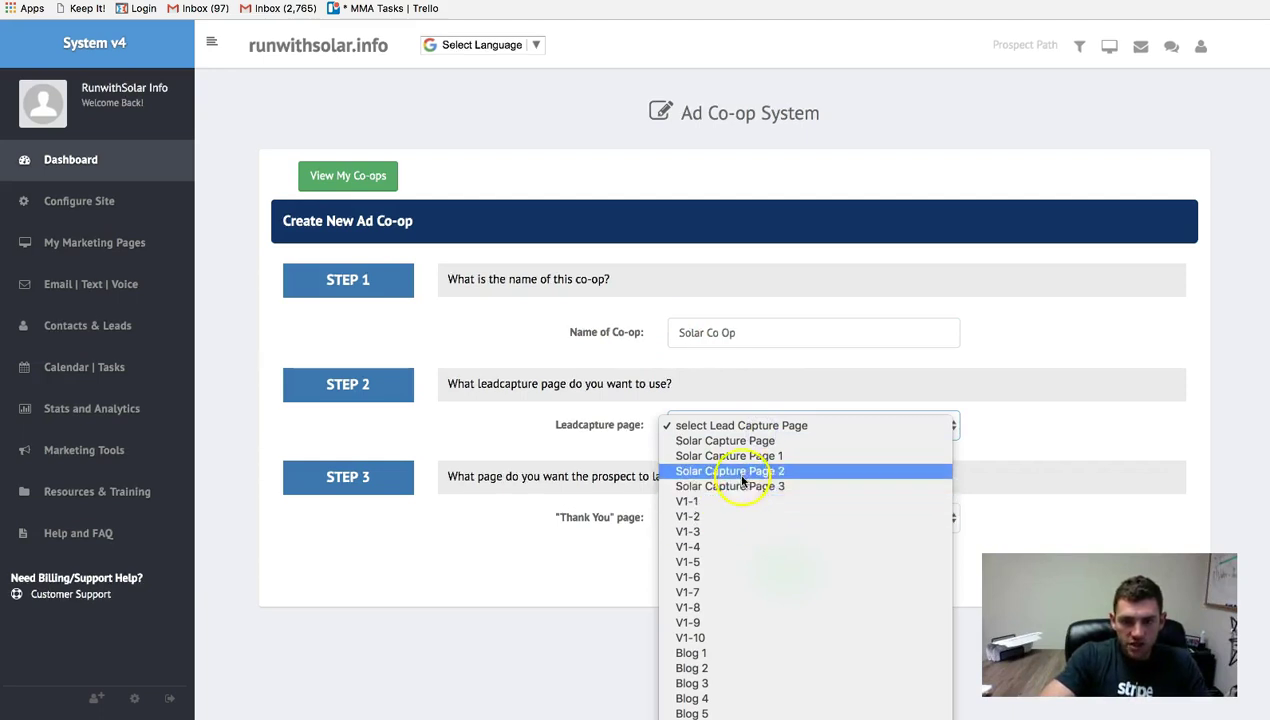
pyautogui.click(767, 441)
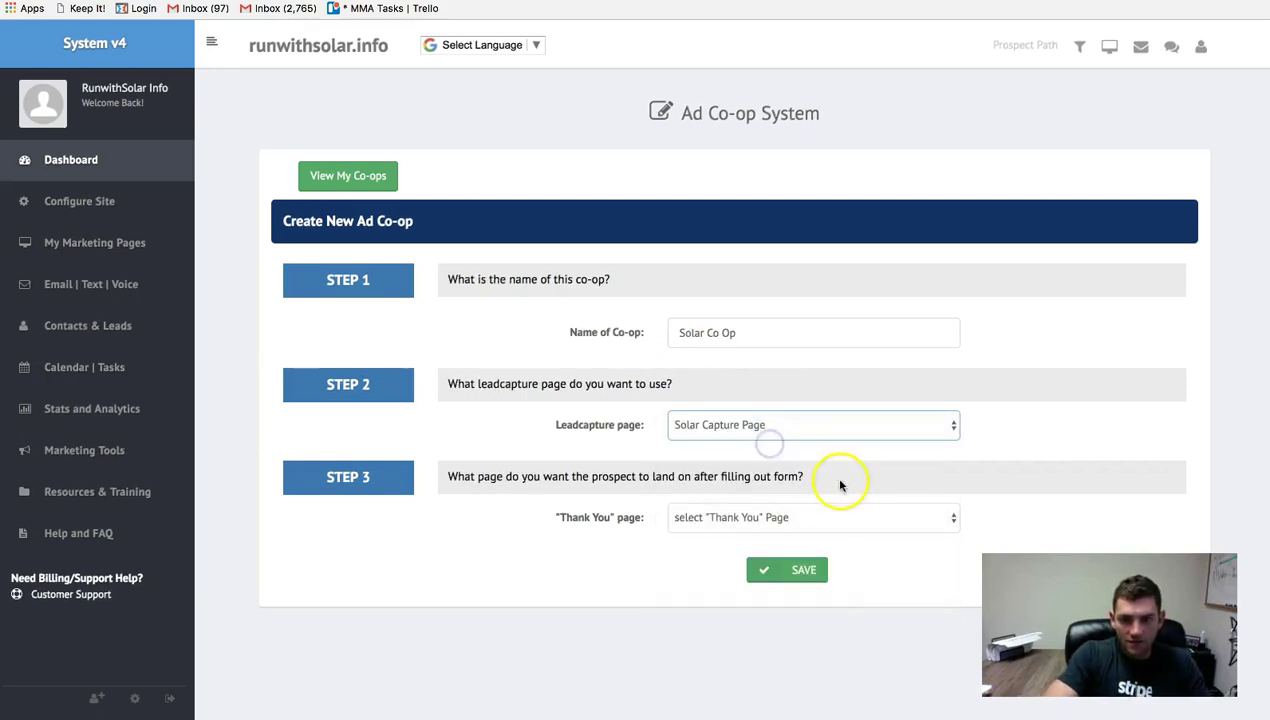
pyautogui.click(765, 517)
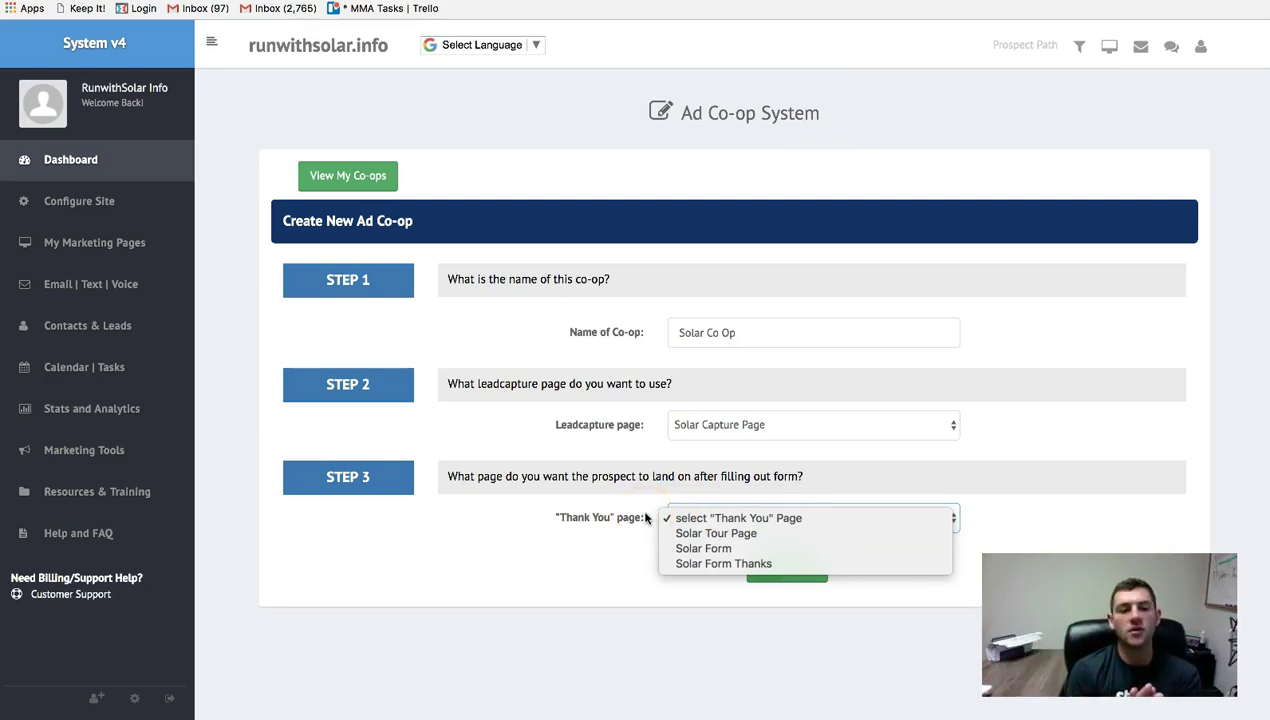
pyautogui.click(768, 533)
pyautogui.click(785, 570)
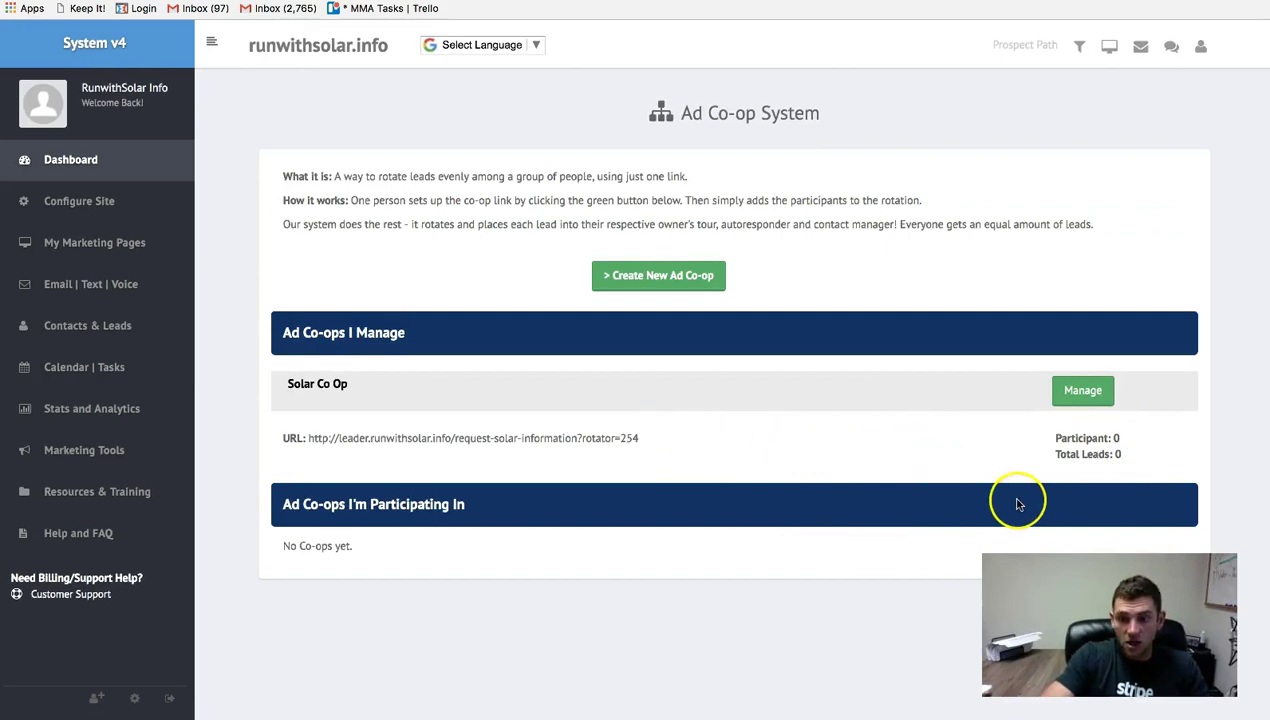
# - Open the management page of Solar Co Op and examine its results, participants and the form for adding a member by subdomain
pyautogui.click(1081, 388)
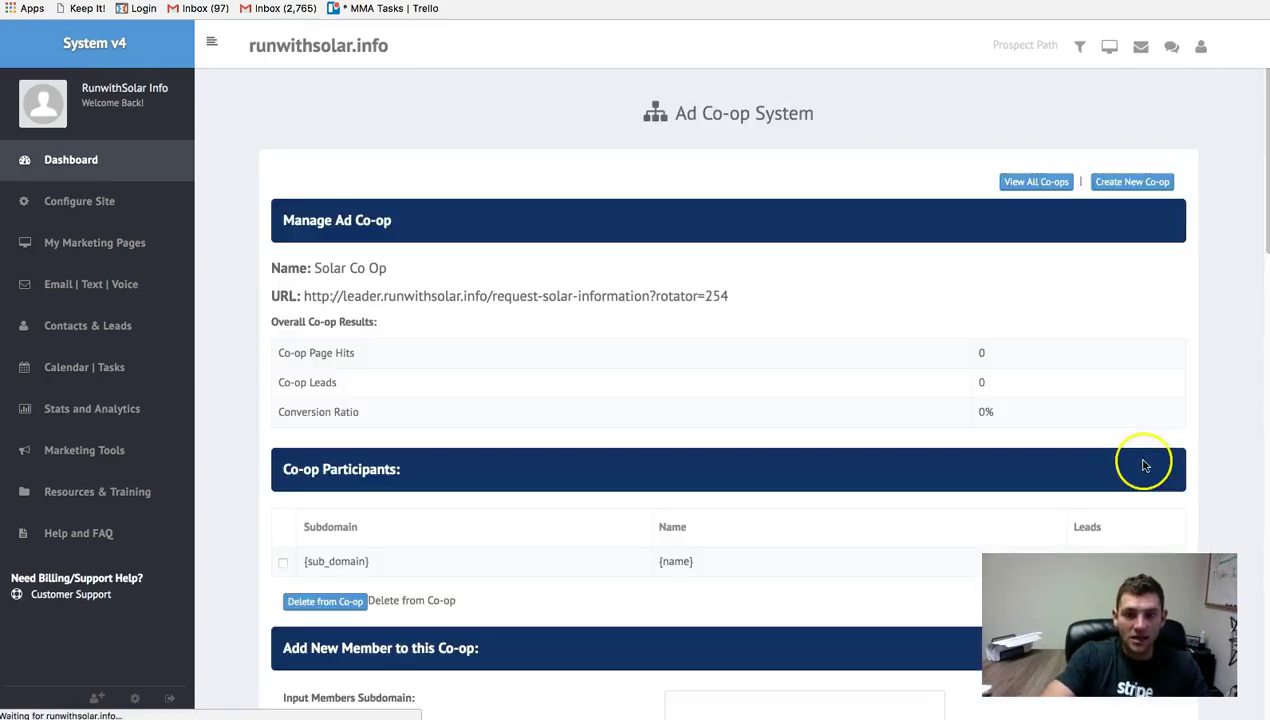
pyautogui.scroll(-4, 866, 300)
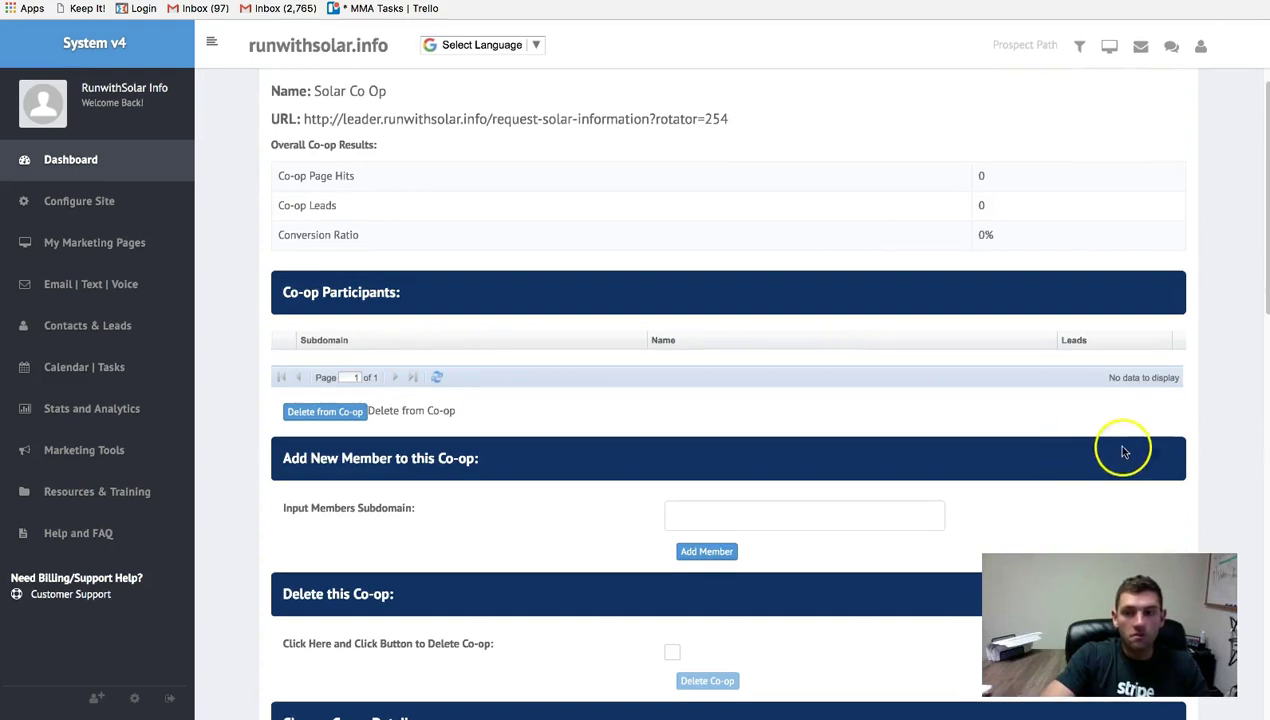
pyautogui.scroll(-2, 621, 411)
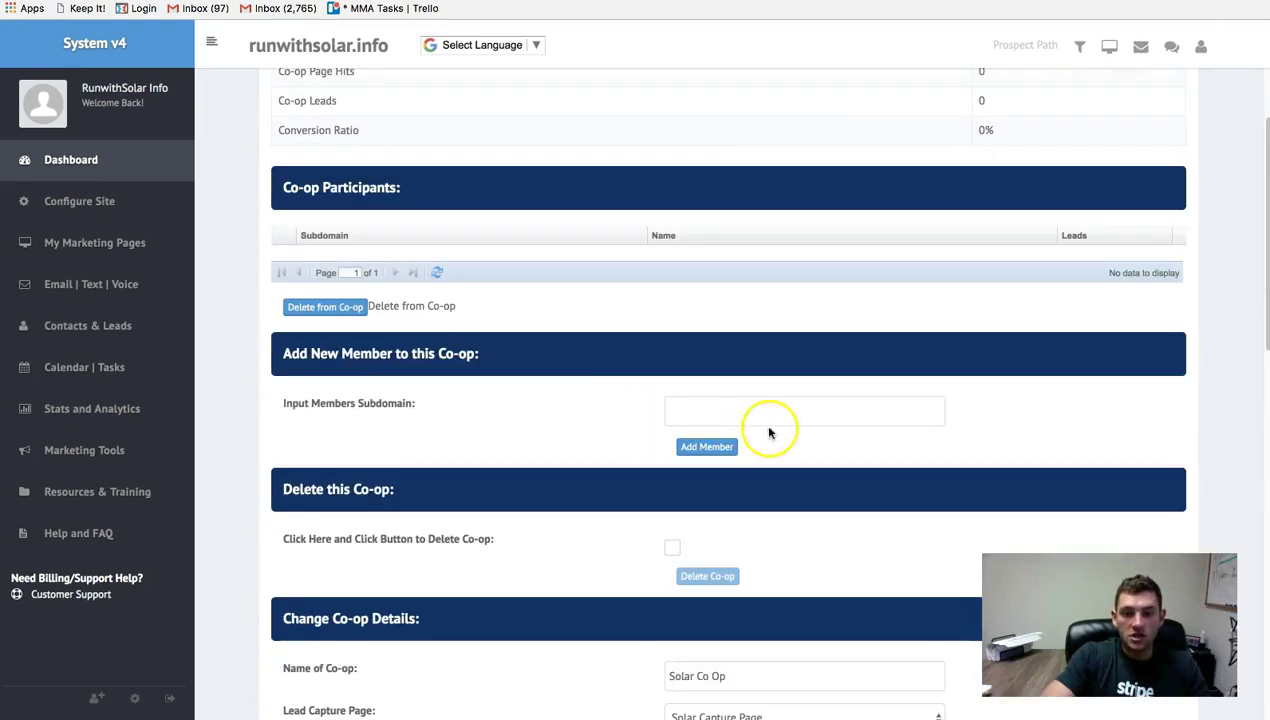
pyautogui.click(715, 412)
pyautogui.click(709, 445)
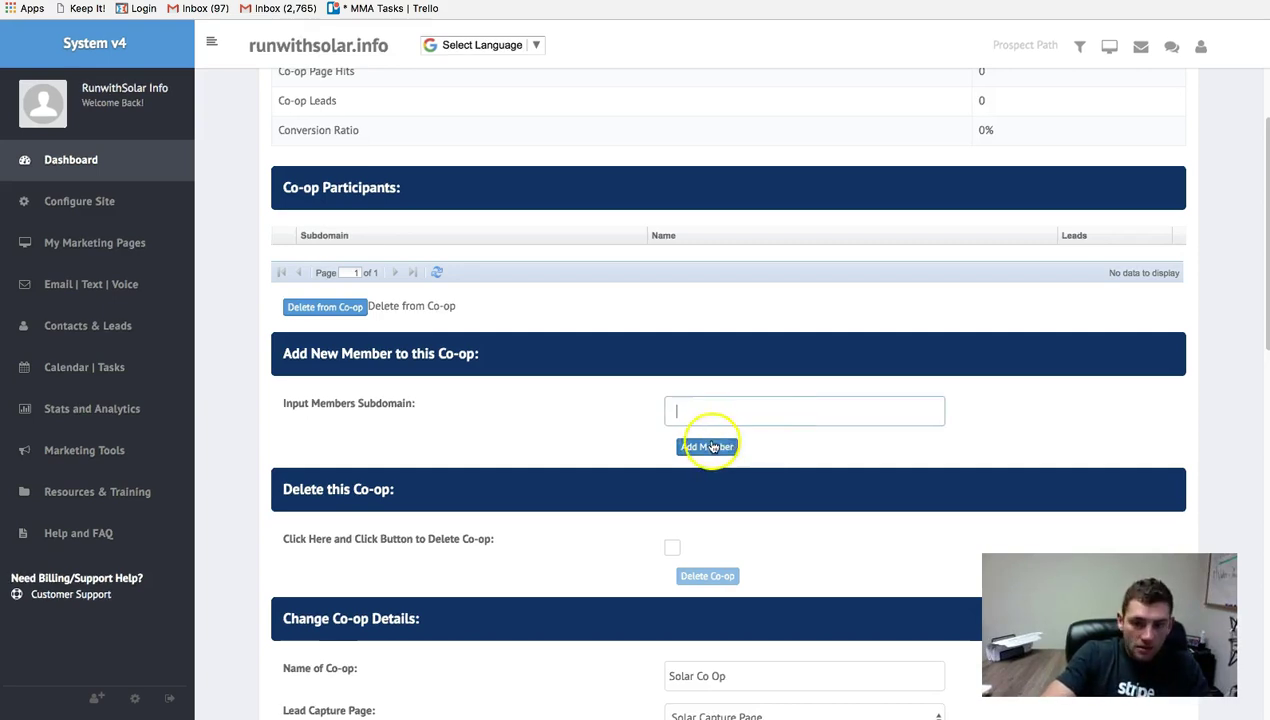
pyautogui.click(745, 390)
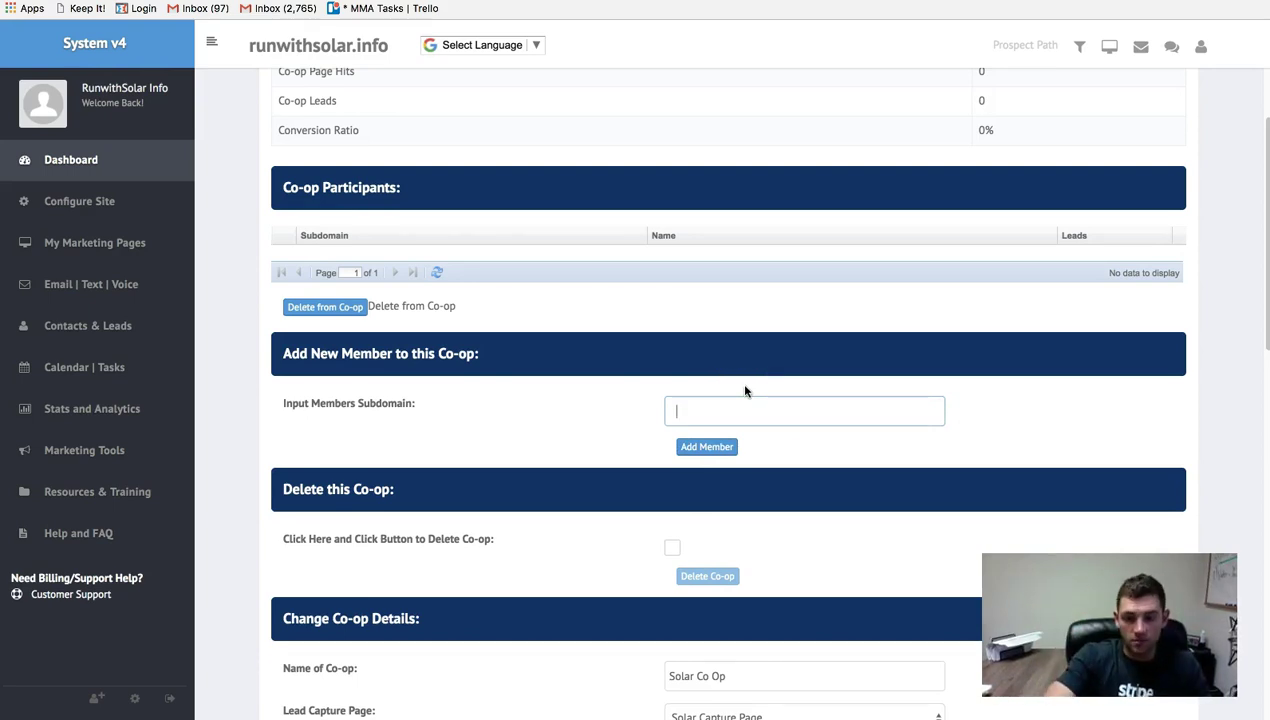
pyautogui.scroll(-1, 742, 390)
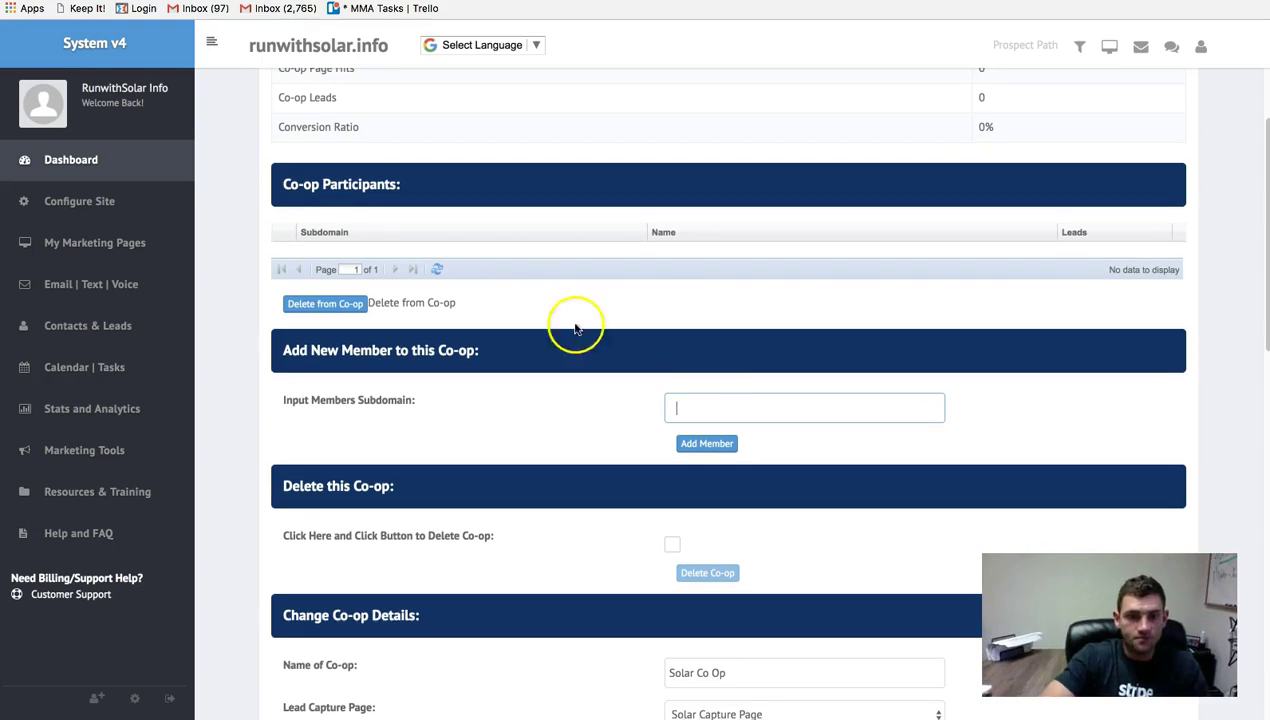
# - Open Ad Tracking from the marketing tools and examine its explanation and the form for creating a new tracking link
pyautogui.click(121, 455)
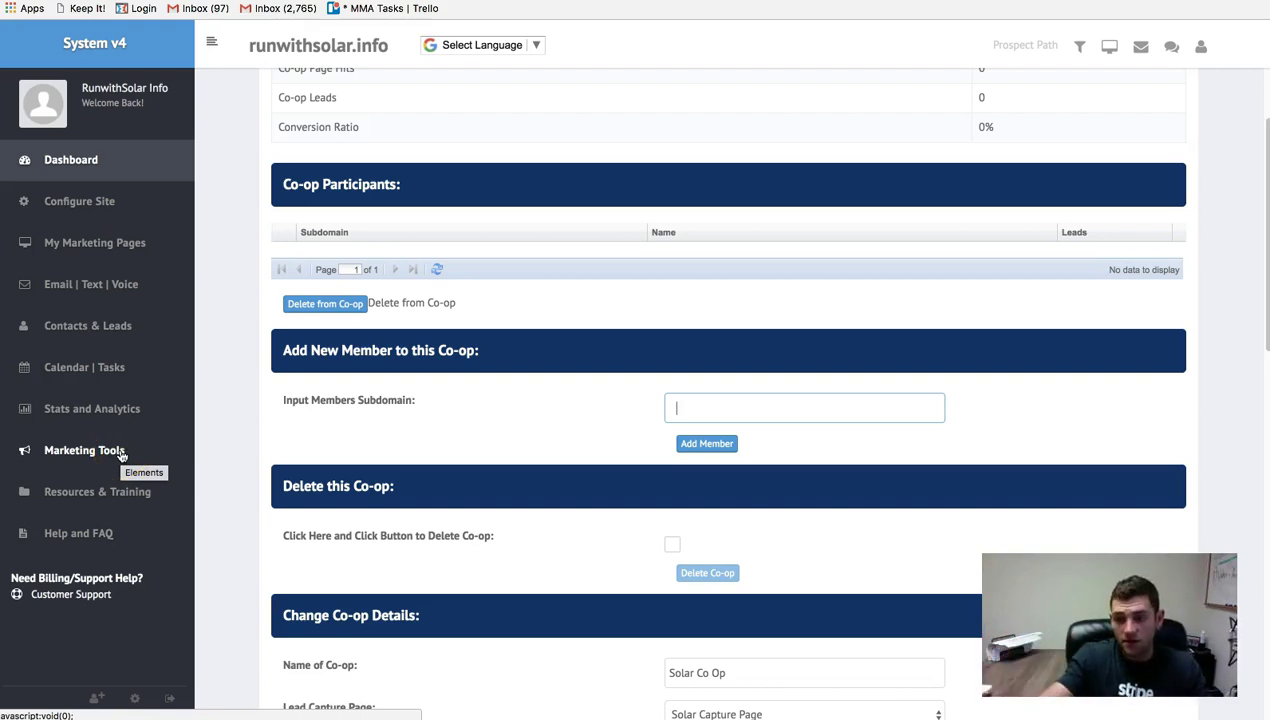
pyautogui.click(118, 455)
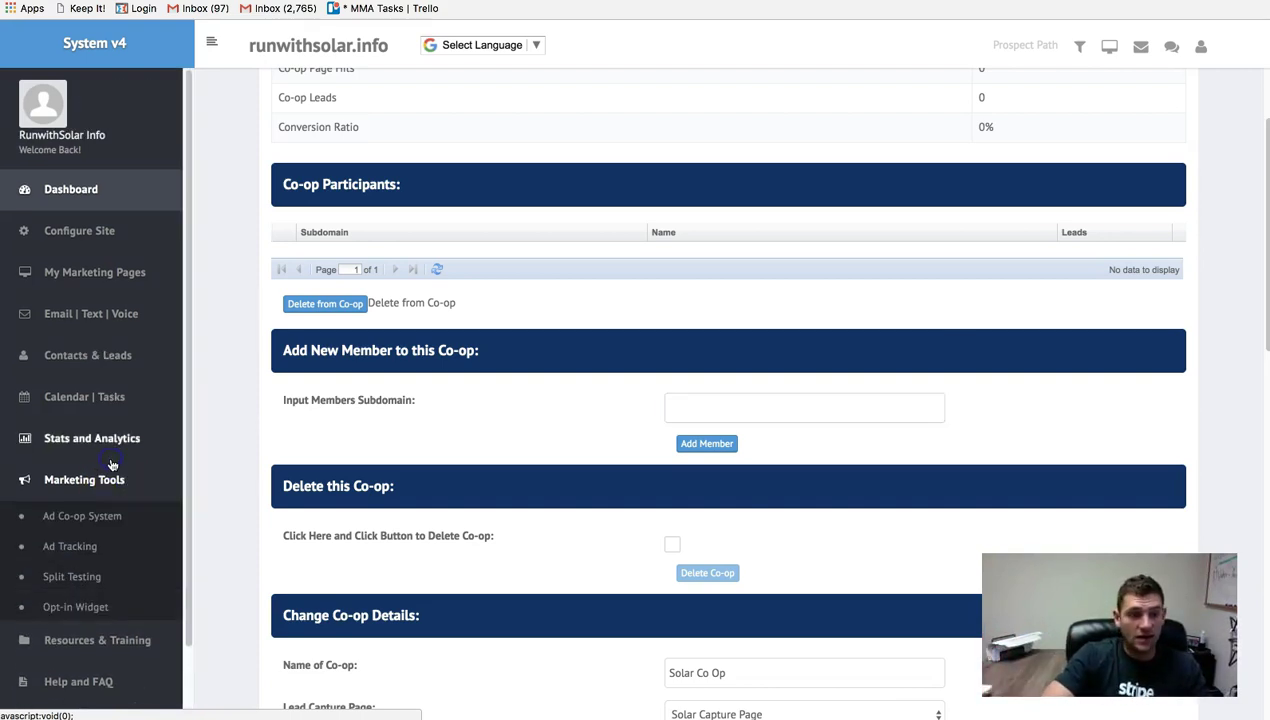
pyautogui.click(92, 546)
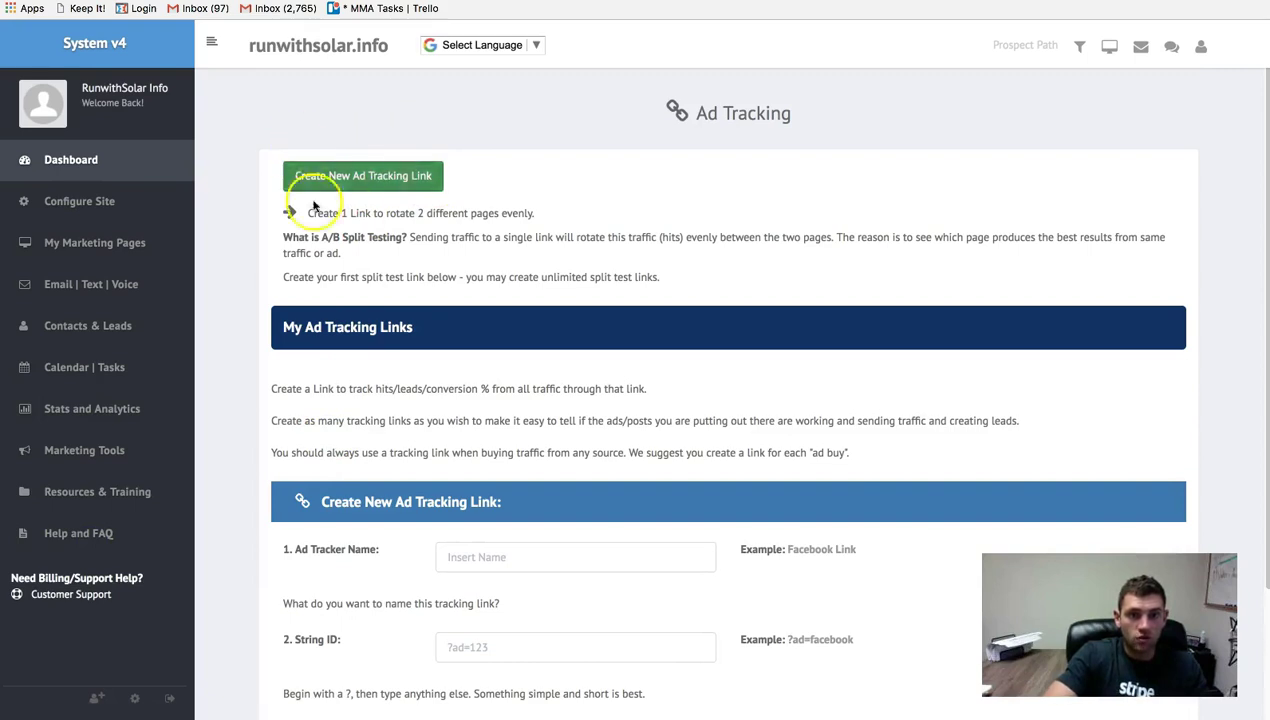
pyautogui.scroll(-1, 503, 213)
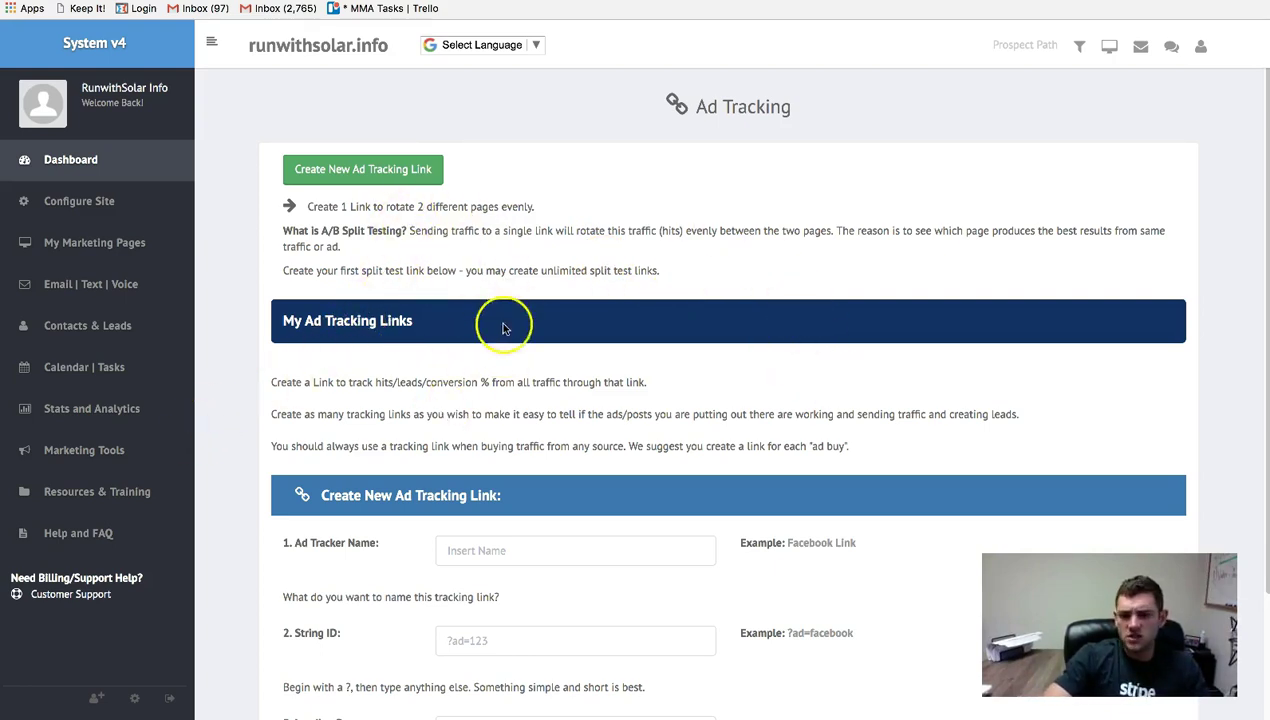
pyautogui.scroll(-3, 510, 365)
pyautogui.scroll(3, 492, 352)
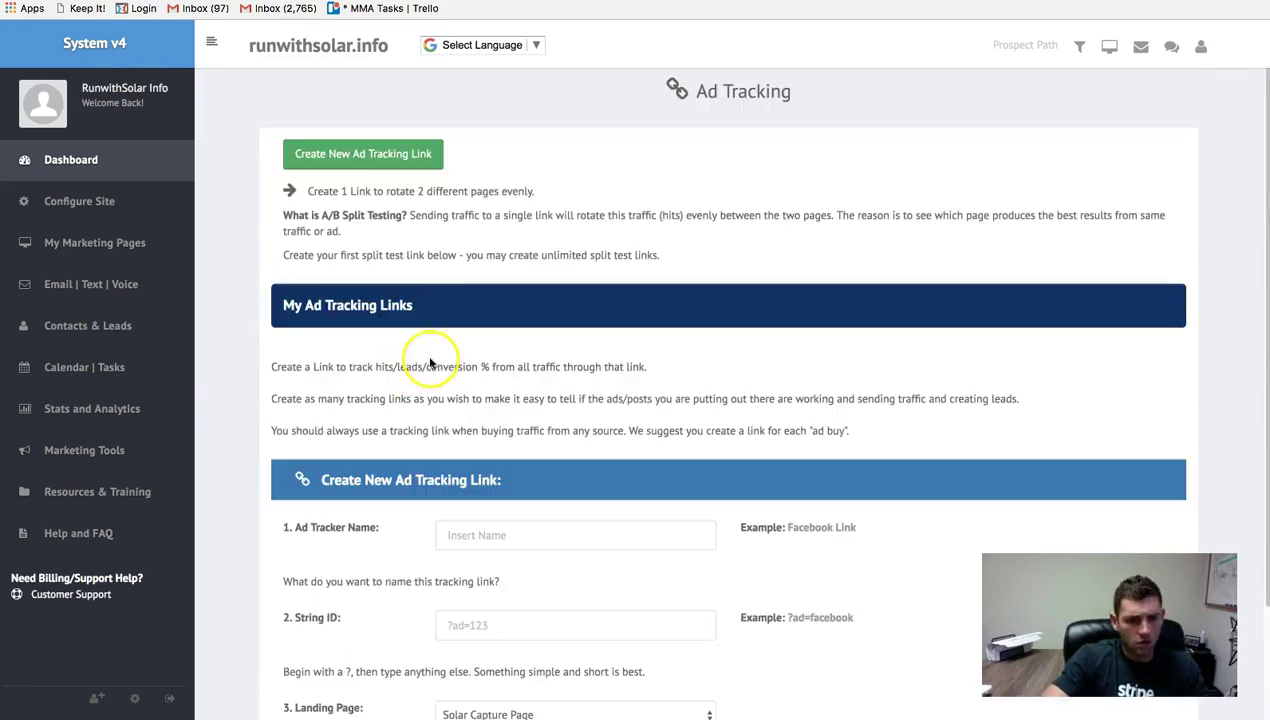
# - Examine the Resources & Training options and open the Split Testing page from the marketing tools
pyautogui.click(100, 489)
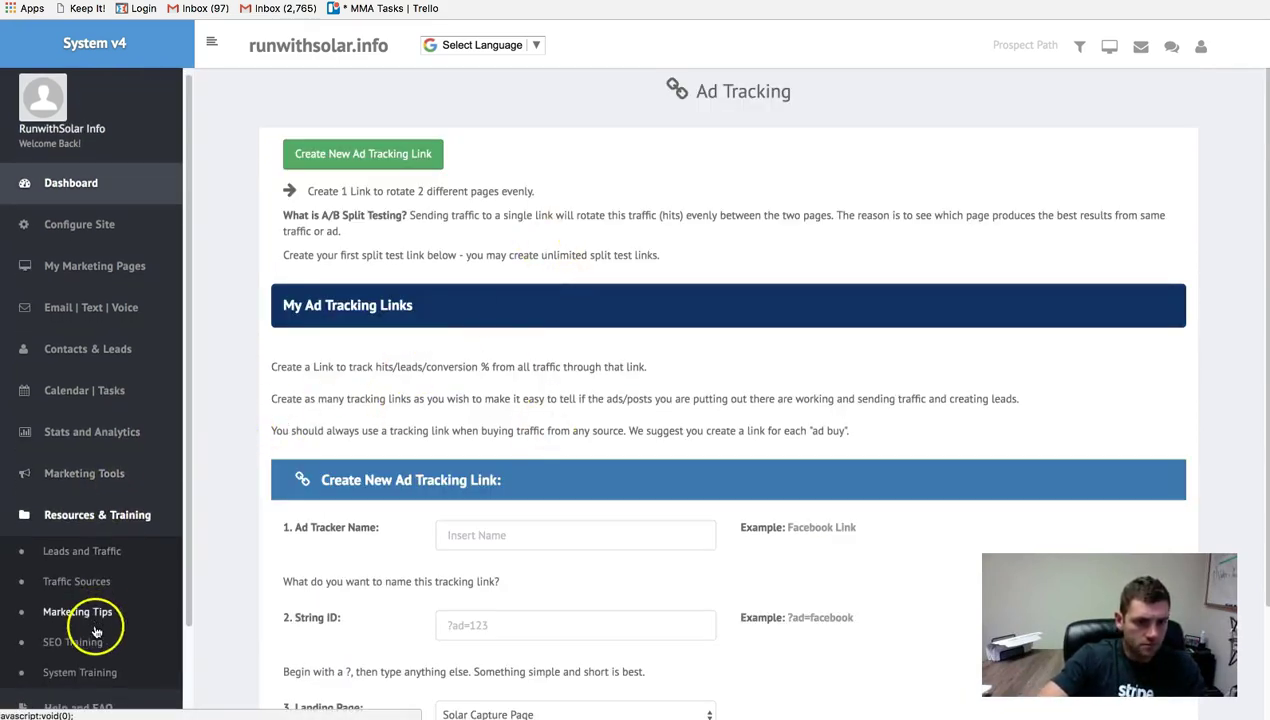
pyautogui.click(98, 474)
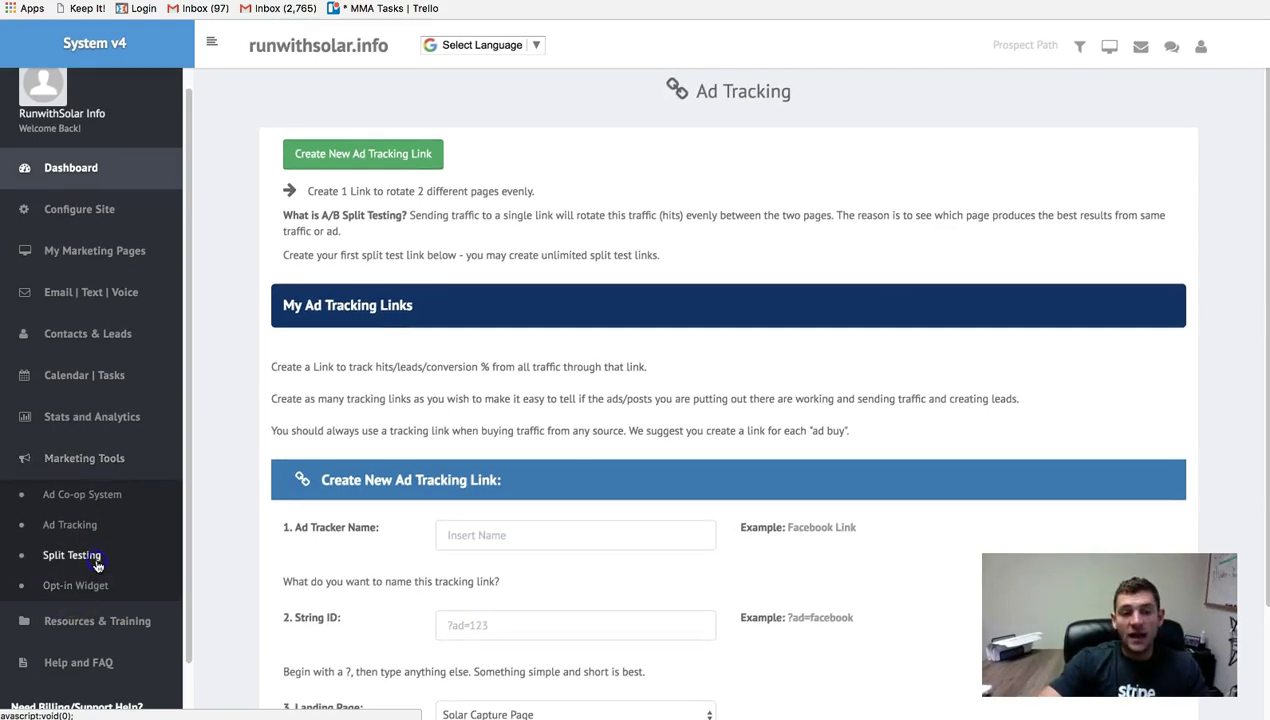
pyautogui.click(75, 556)
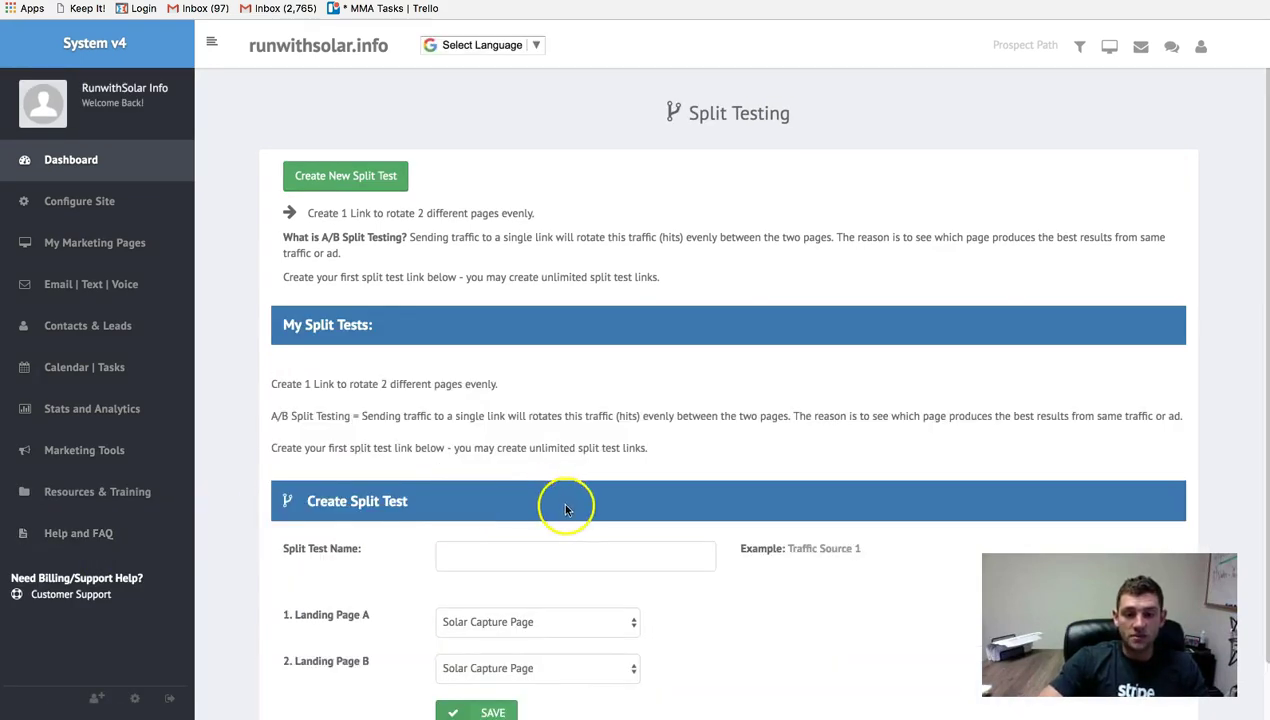
# - Create and save a split test named "Solar Split Test" with V1-1 as landing page A and V1-2 as landing page B
pyautogui.scroll(-2, 565, 507)
pyautogui.click(520, 558)
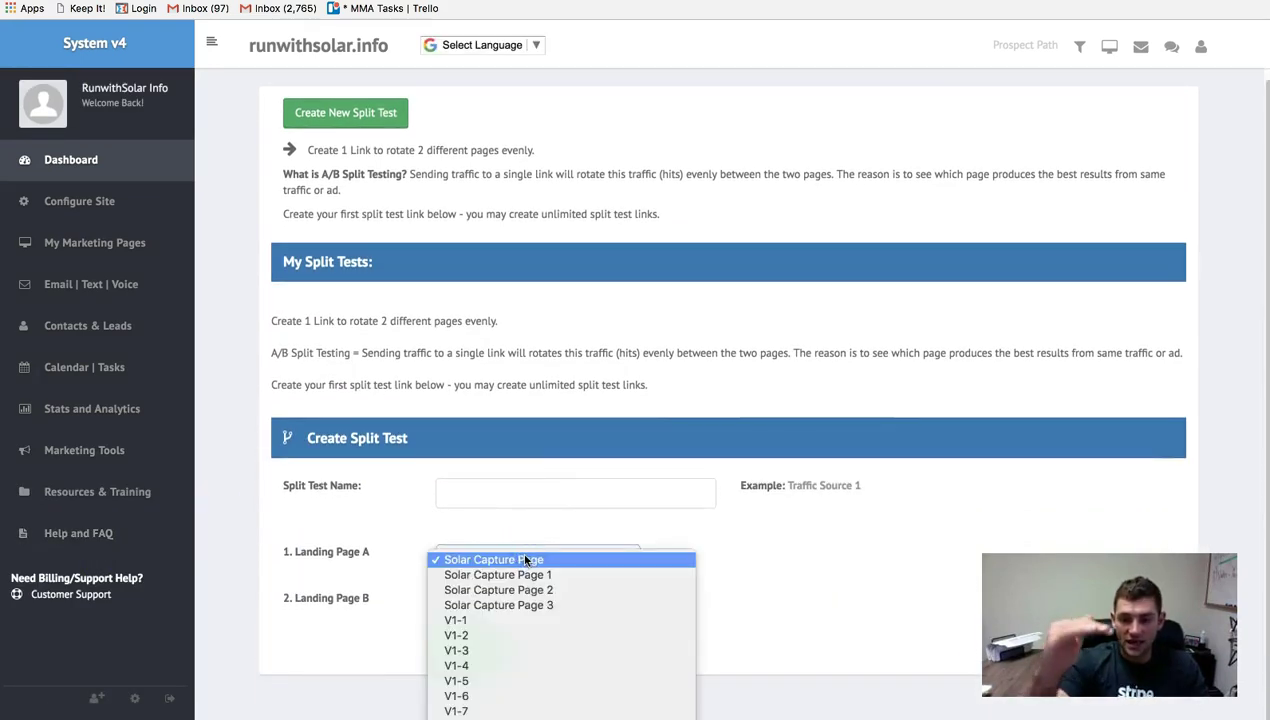
pyautogui.click(470, 620)
pyautogui.click(492, 607)
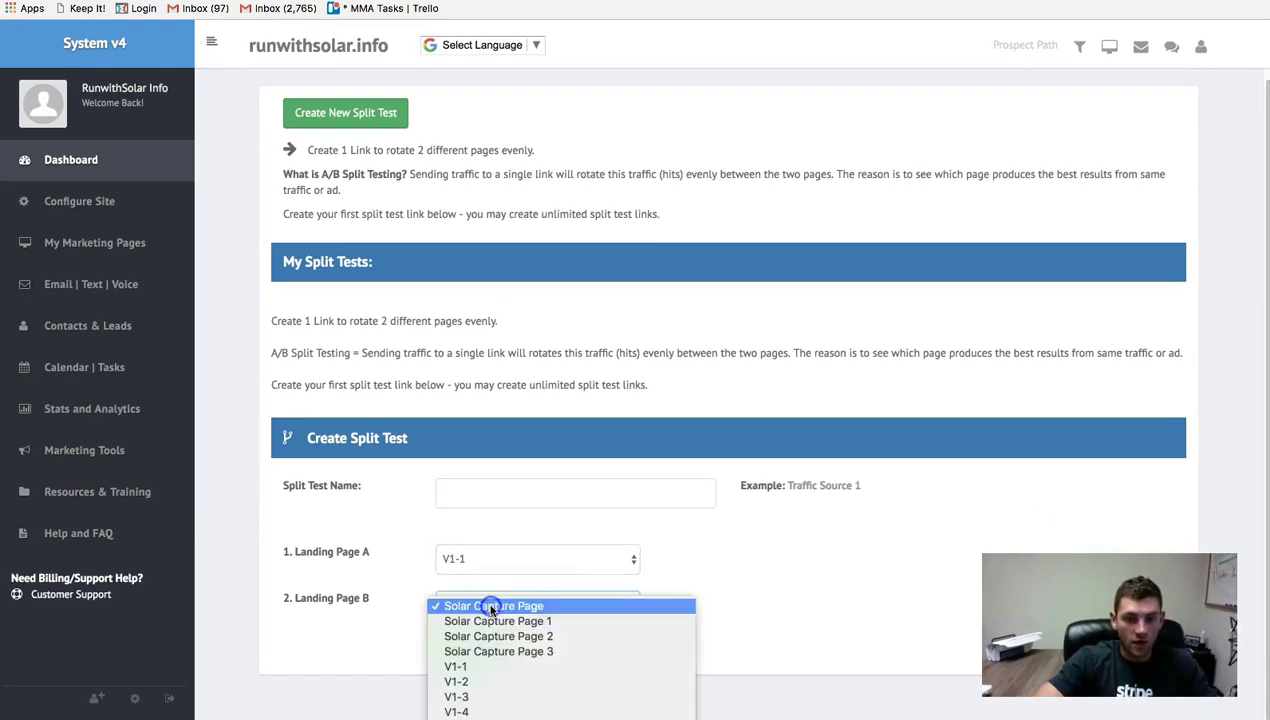
pyautogui.click(476, 681)
pyautogui.click(505, 490)
pyautogui.write('Solar Split Test')
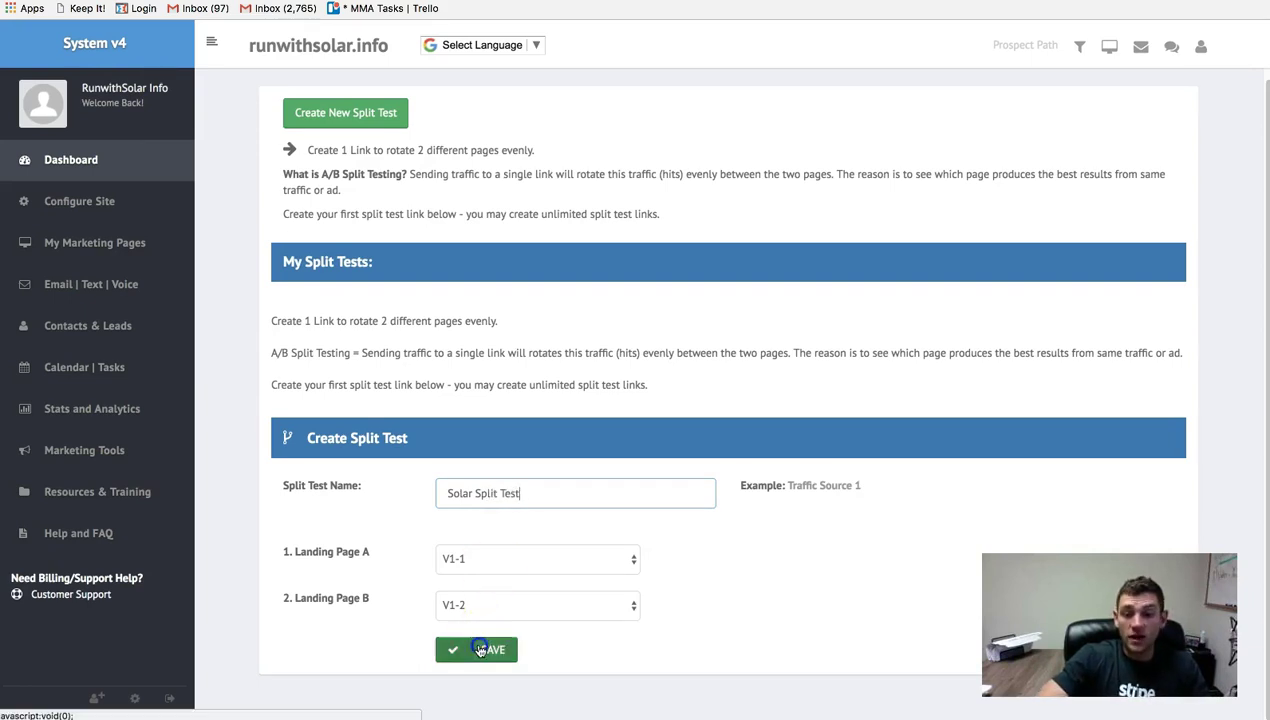
pyautogui.click(480, 649)
# - Open the Solar Split Test link, reload it to compare the rotated landing pages, and return to the Split Testing page
pyautogui.scroll(-1, 560, 500)
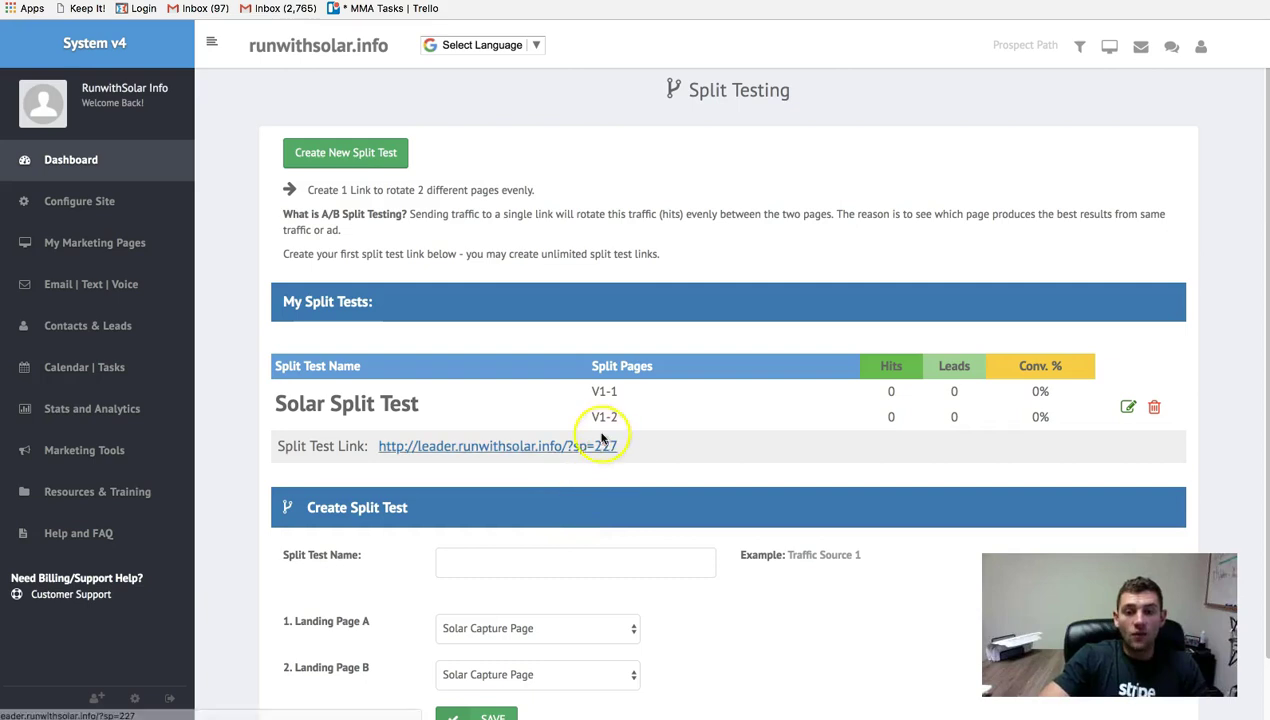
pyautogui.scroll(-2, 580, 510)
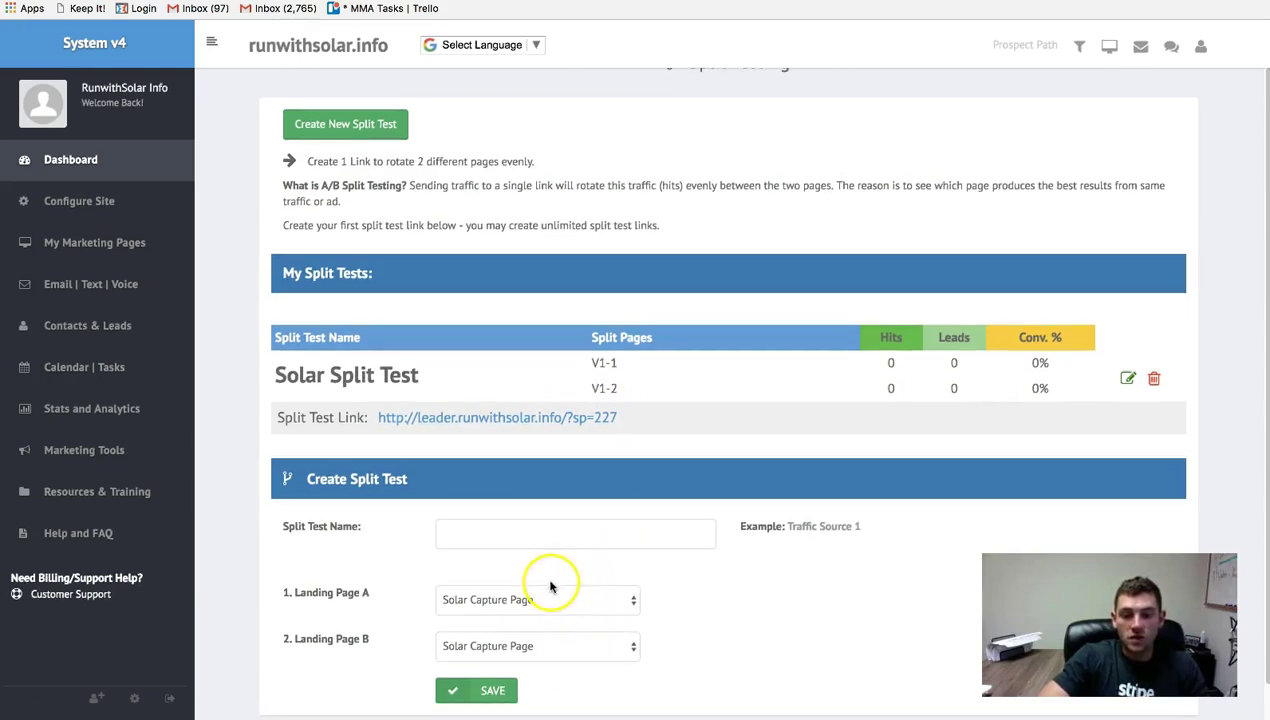
pyautogui.click(591, 421)
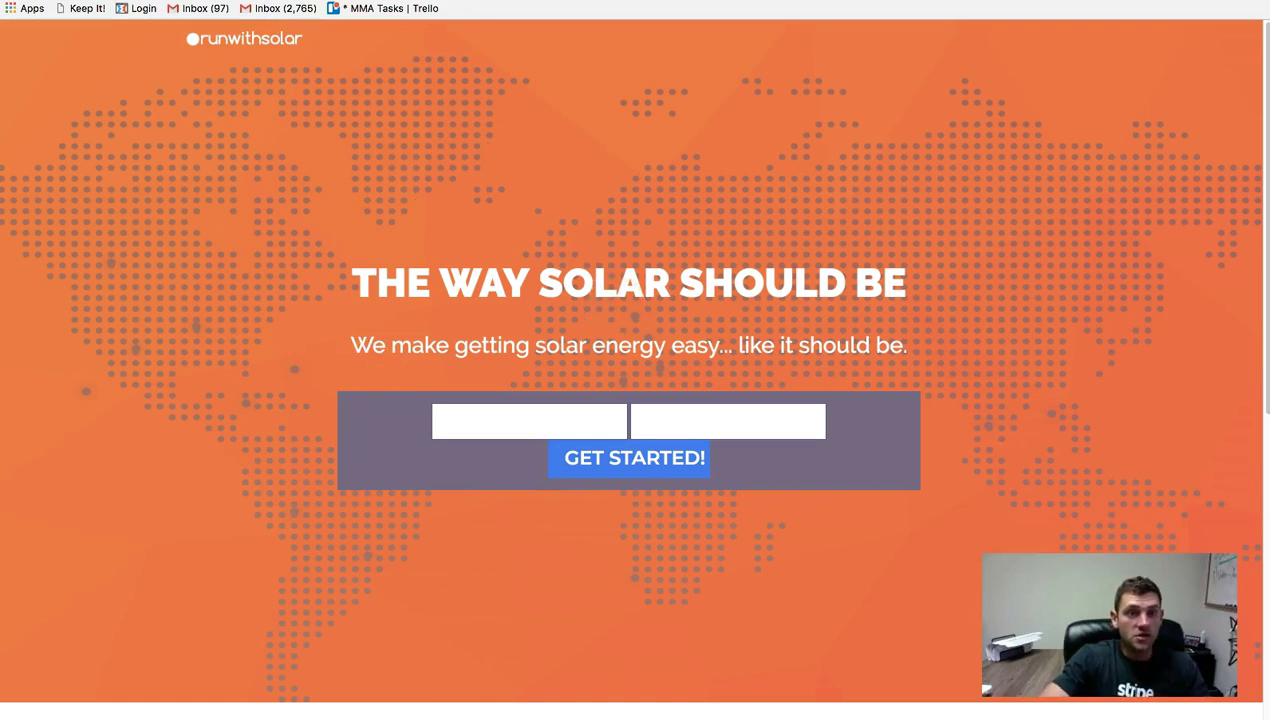
pyautogui.press('super+r')
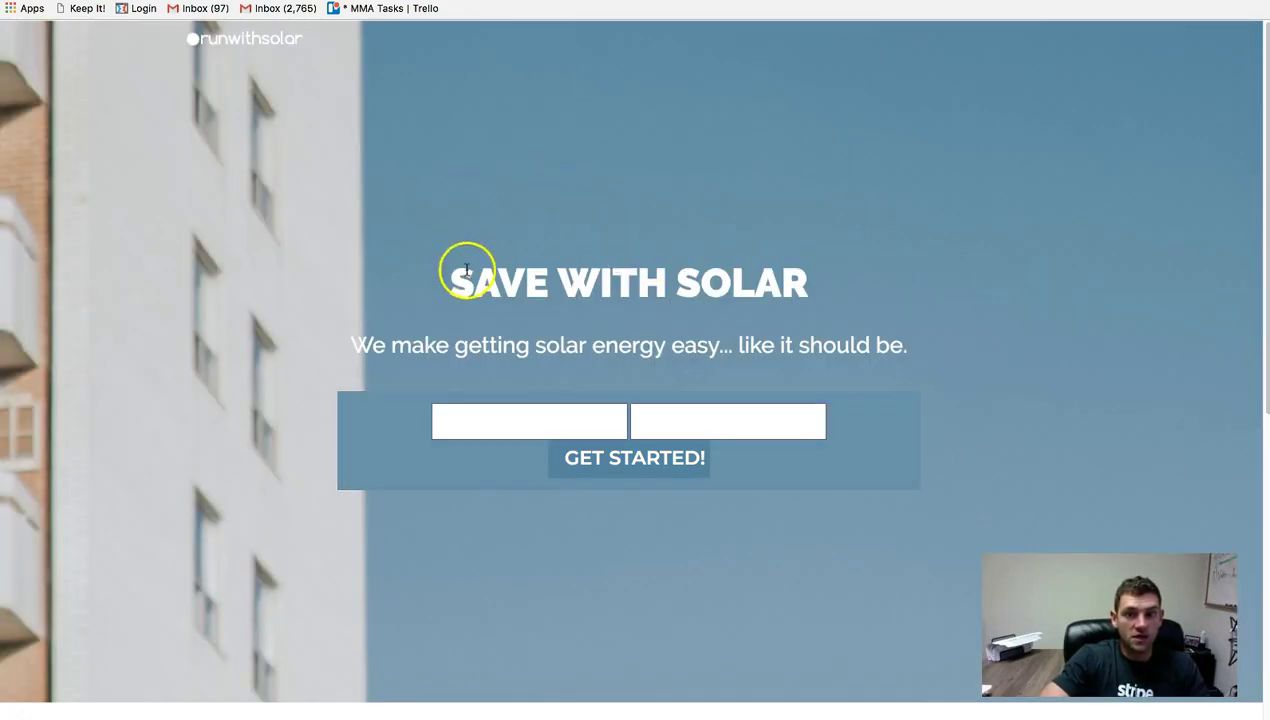
pyautogui.press('super+w')
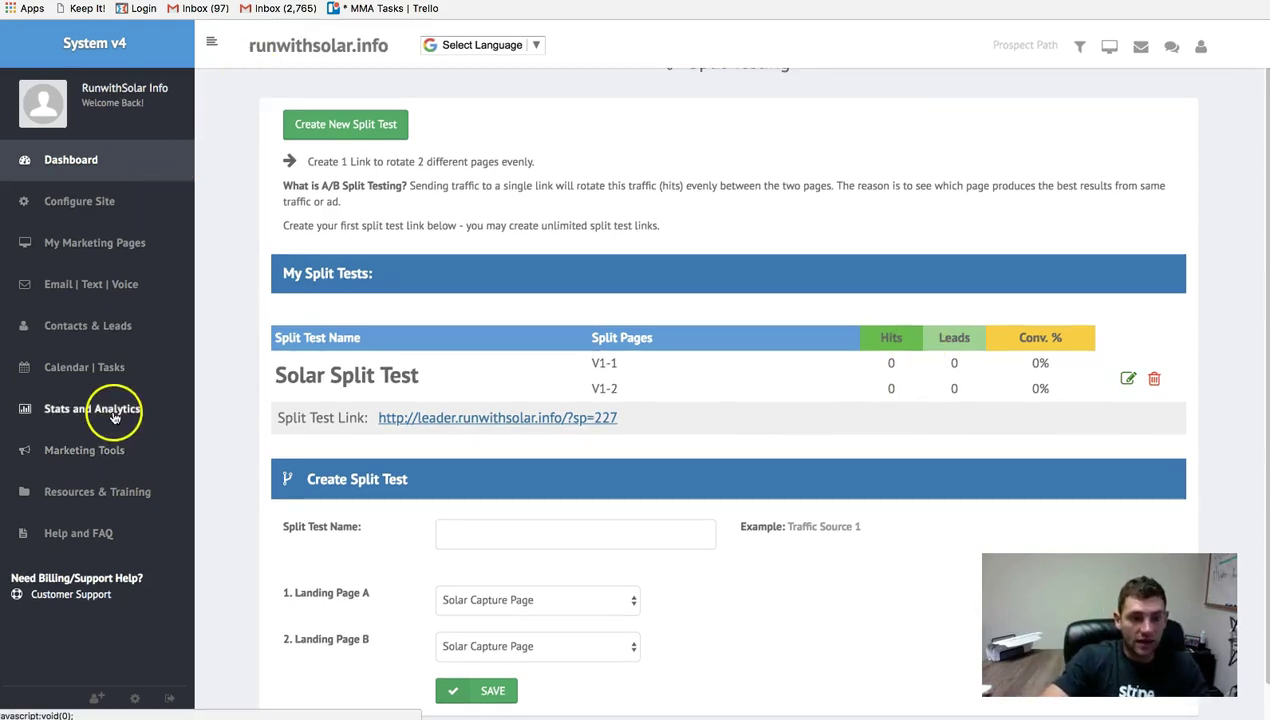
# - Open System Training under Resources & Training and examine the list of training topics
pyautogui.click(95, 452)
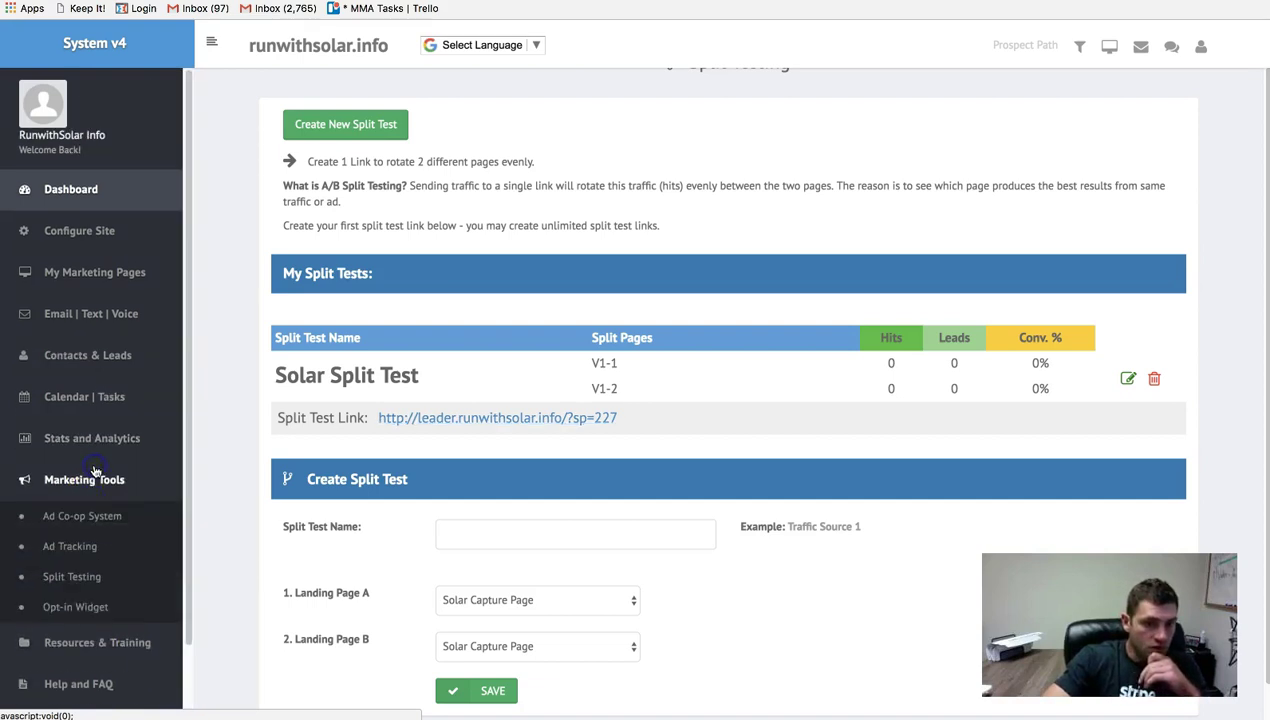
pyautogui.click(100, 640)
pyautogui.scroll(-2, 110, 612)
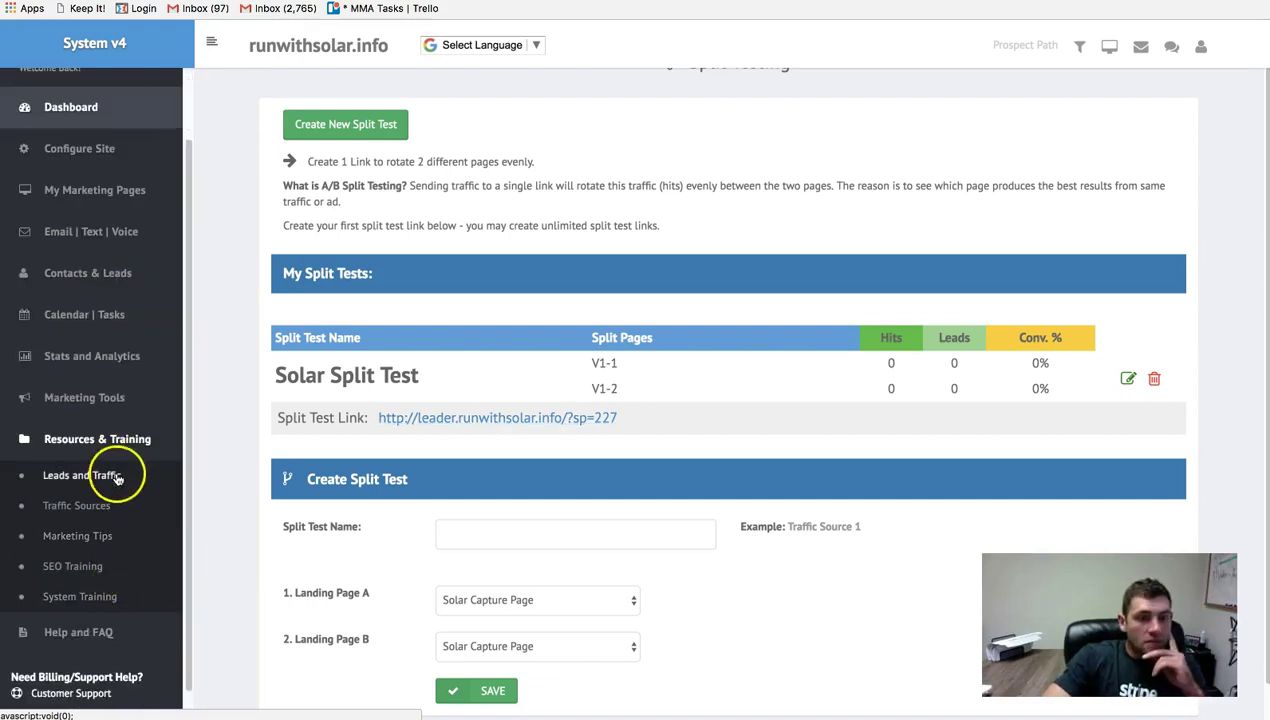
pyautogui.click(96, 595)
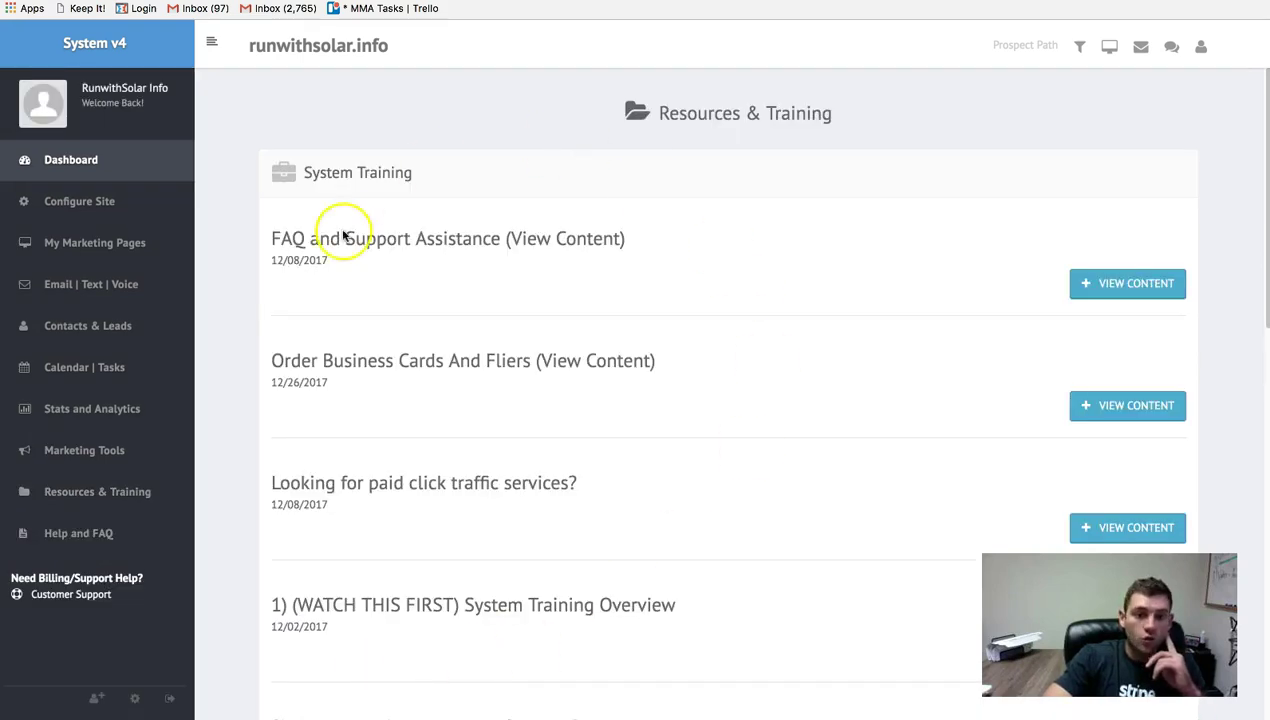
pyautogui.scroll(-1, 575, 400)
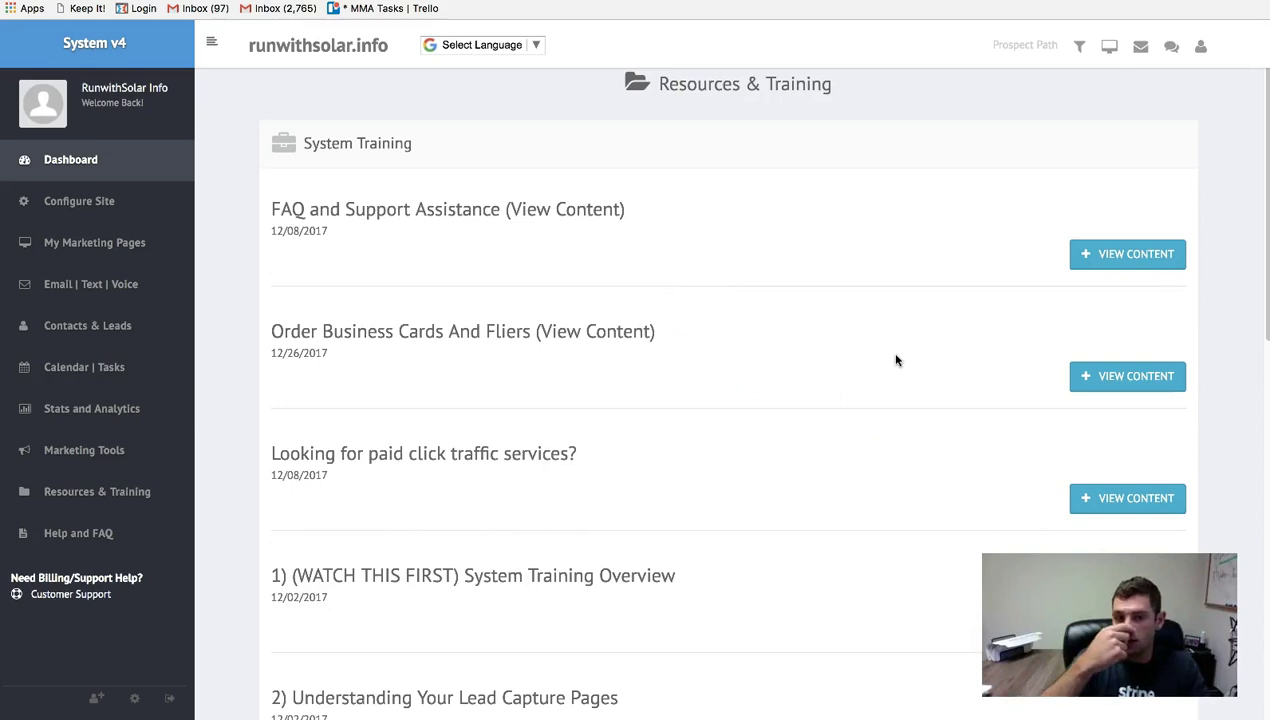
pyautogui.scroll(-2, 978, 458)
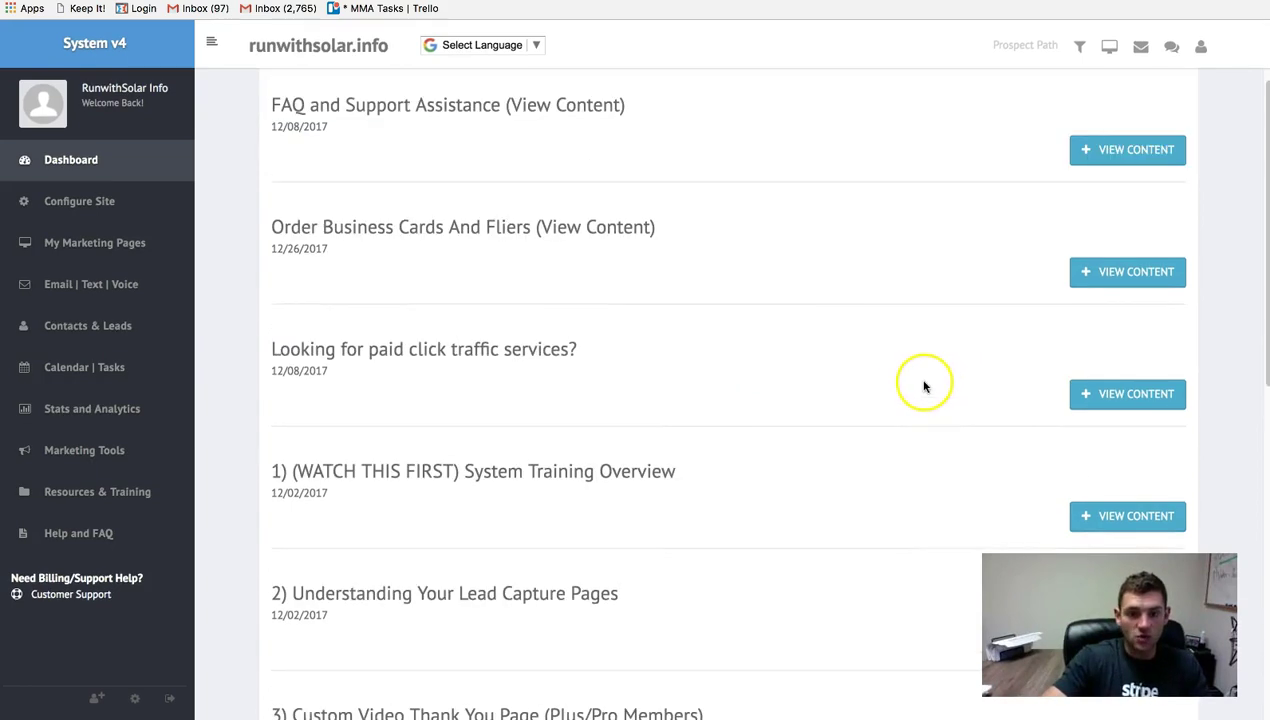
pyautogui.scroll(-1, 590, 416)
pyautogui.scroll(-2, 600, 400)
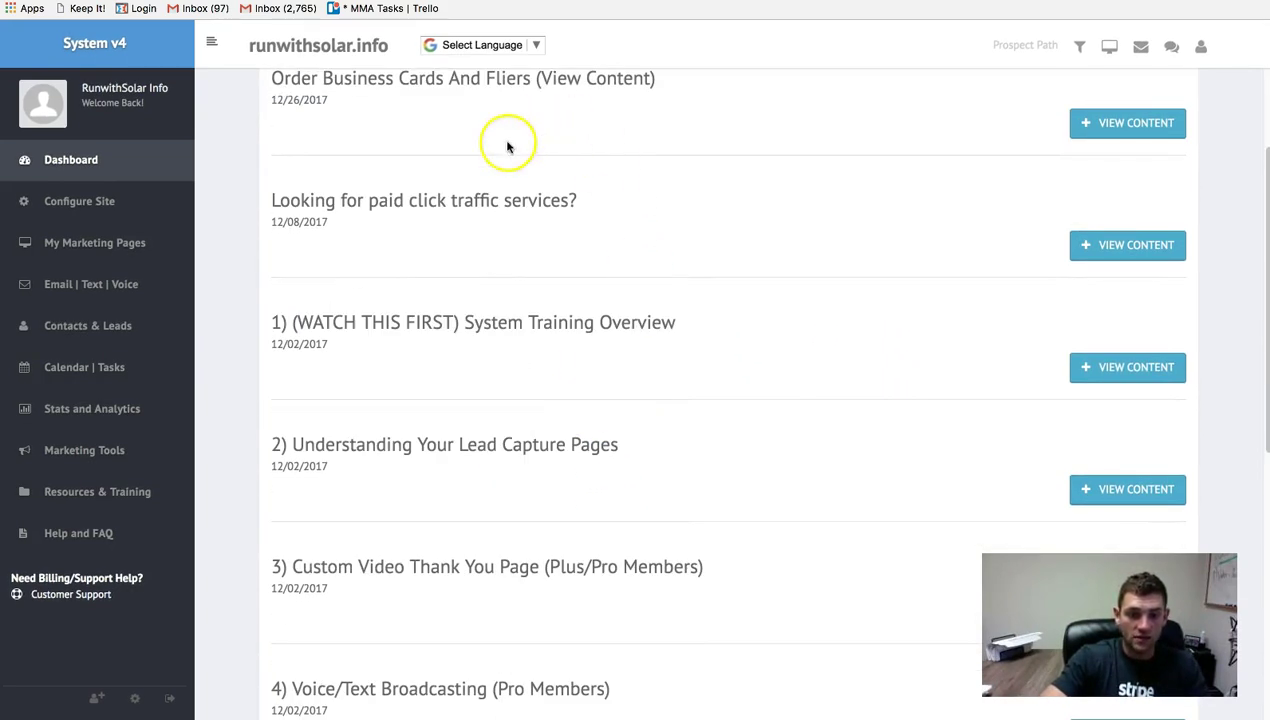
pyautogui.scroll(-1, 587, 405)
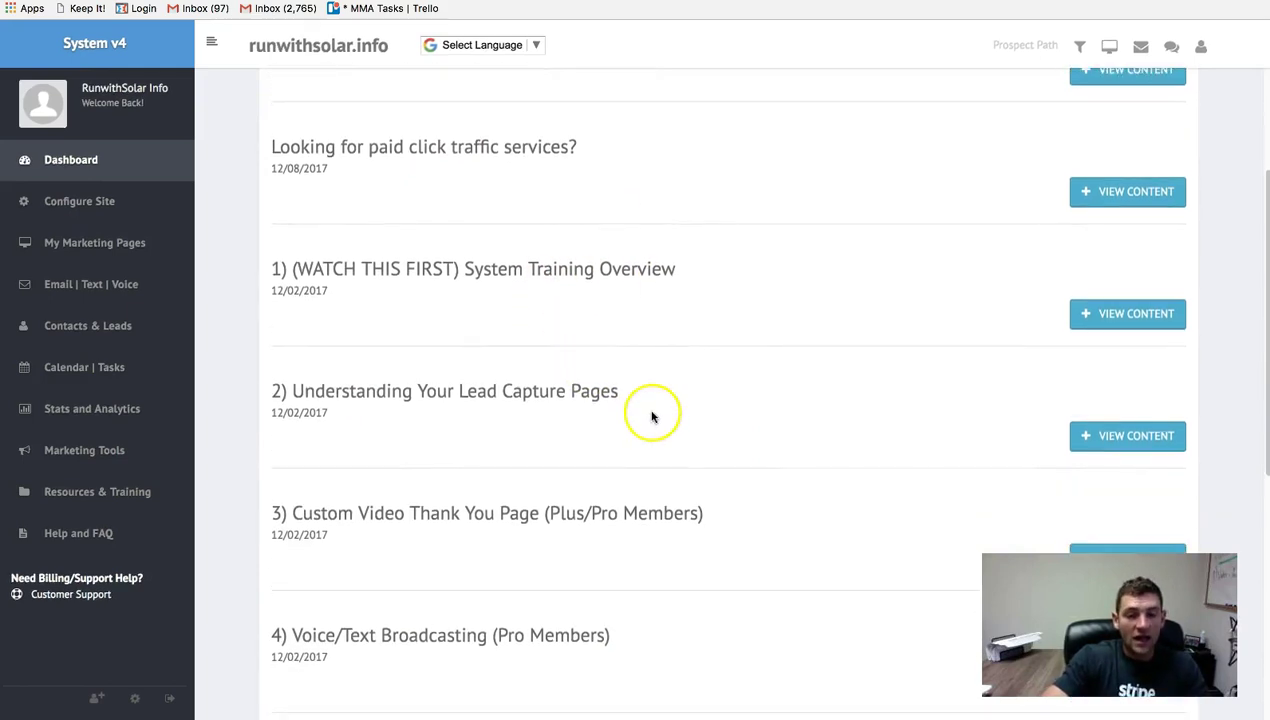
pyautogui.scroll(-1, 575, 385)
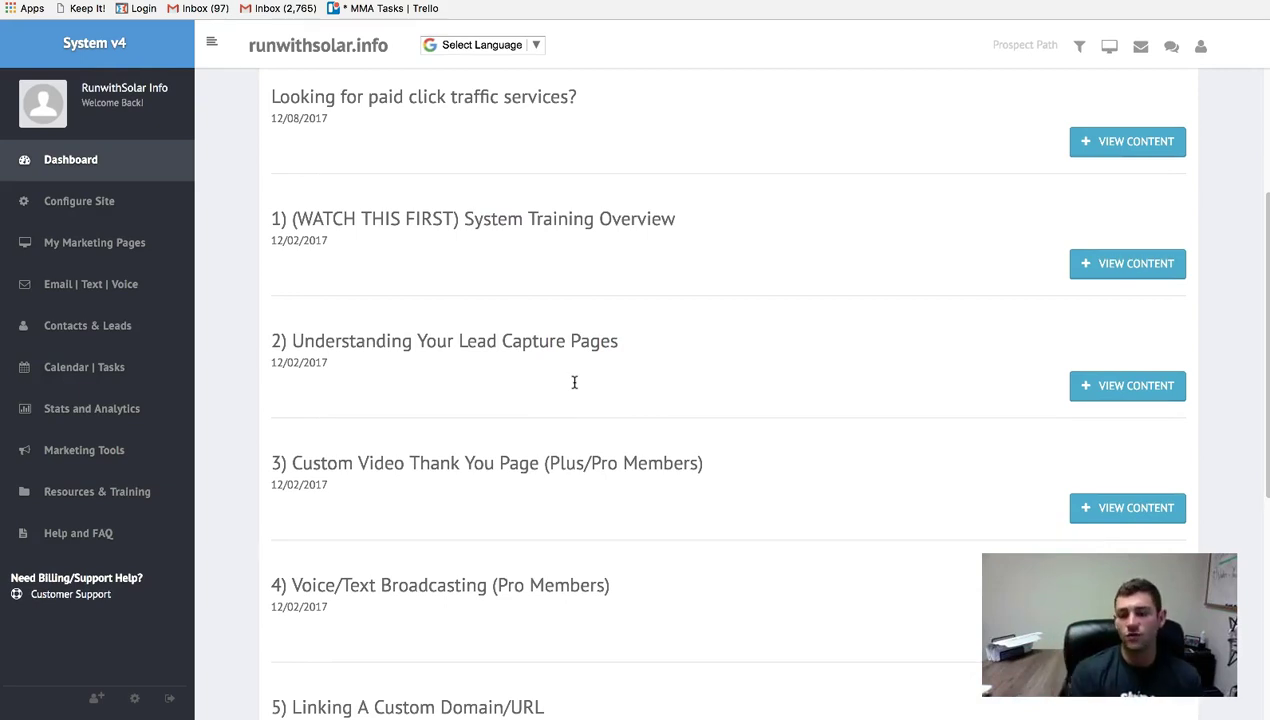
# - Open the SEO Training page and look through its list of training videos
pyautogui.click(145, 486)
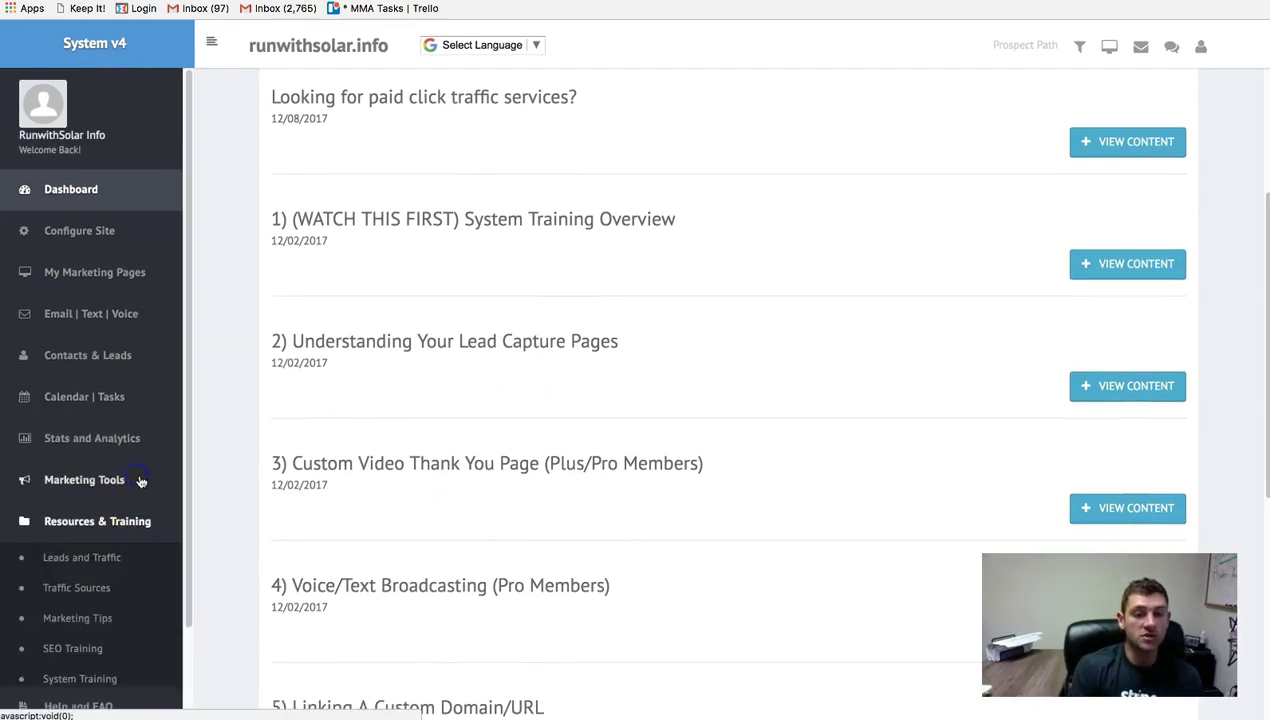
pyautogui.click(84, 648)
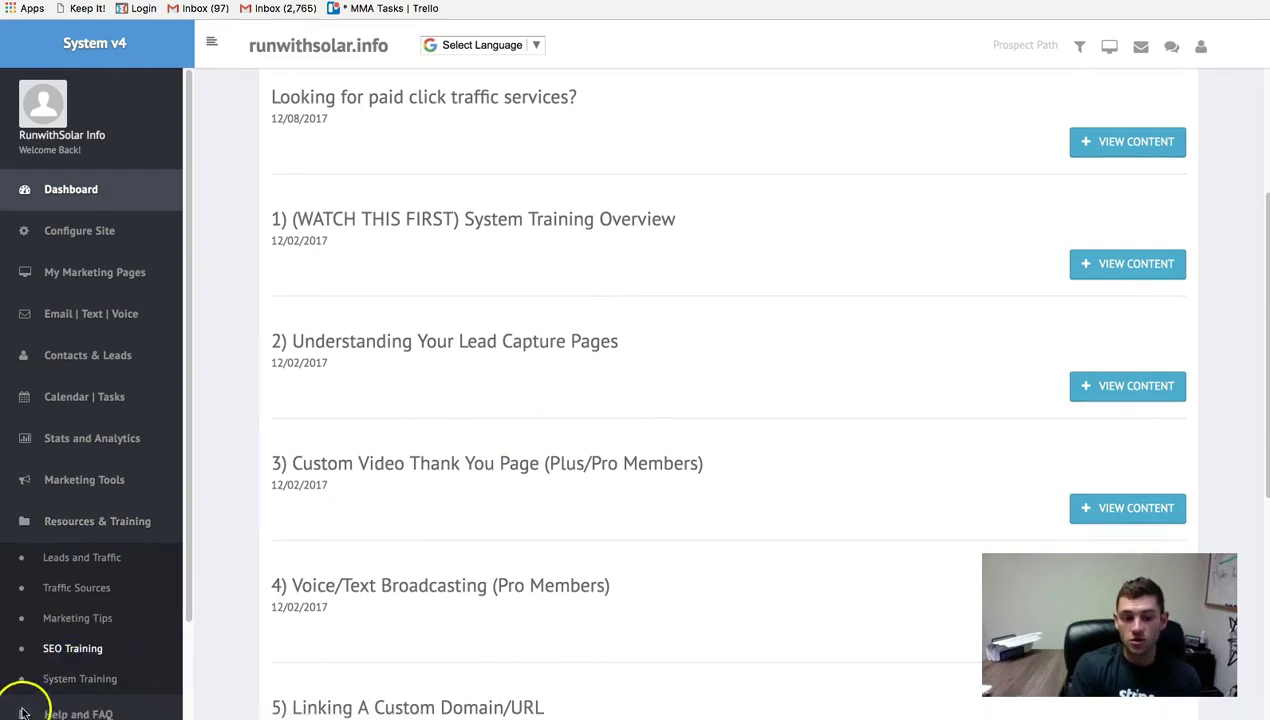
pyautogui.scroll(-2, 453, 586)
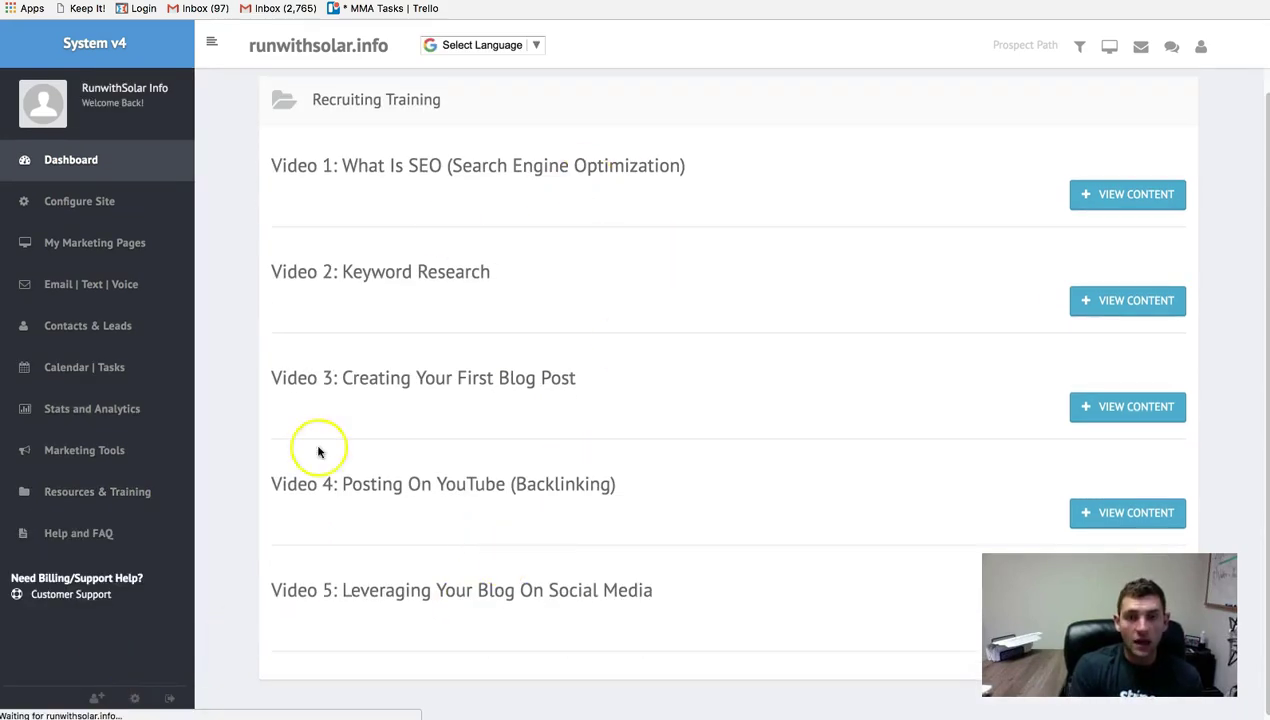
# - Open Traffic Sources under Resources & Training and look over the paid traffic and Facebook ad campaign entries
pyautogui.click(100, 491)
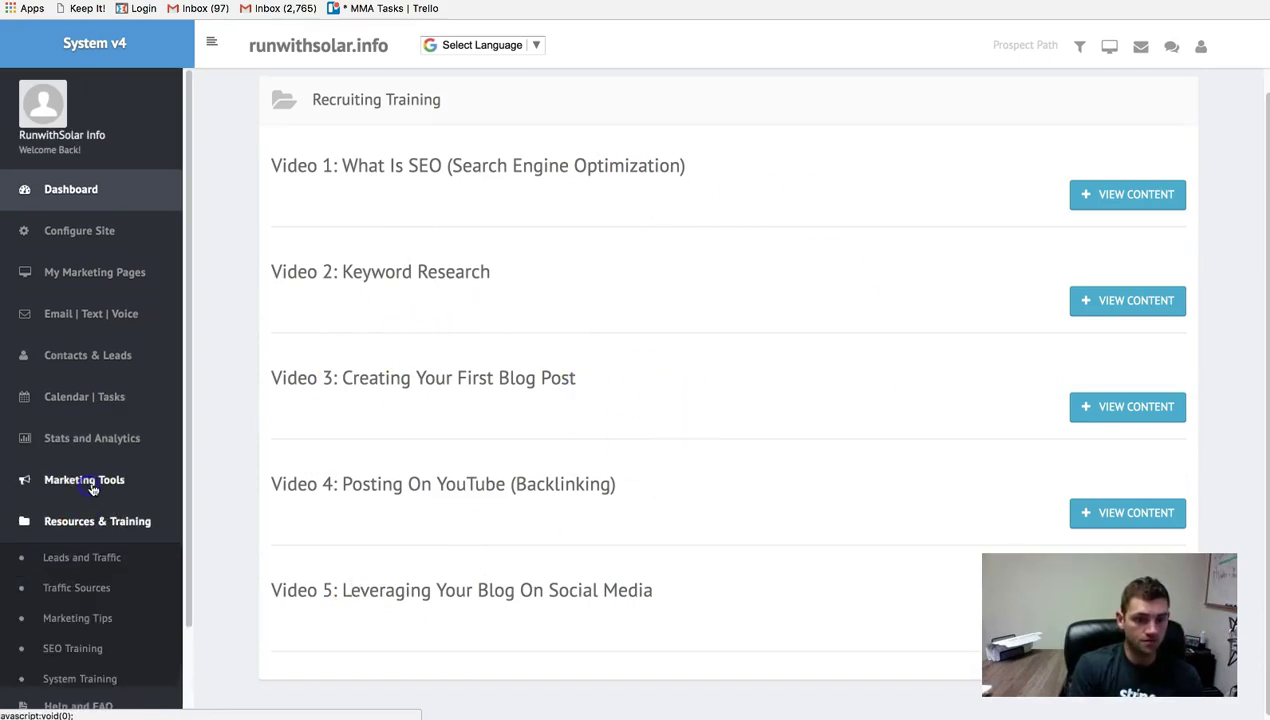
pyautogui.click(78, 588)
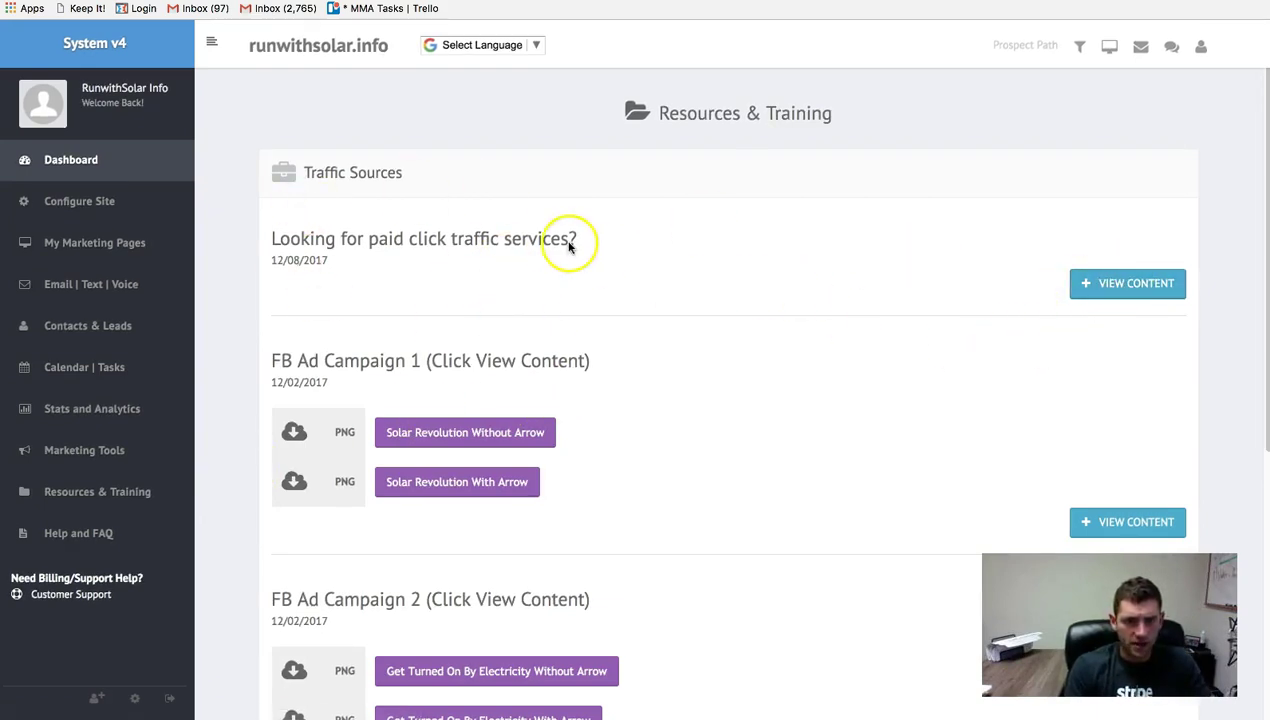
pyautogui.scroll(-1, 540, 280)
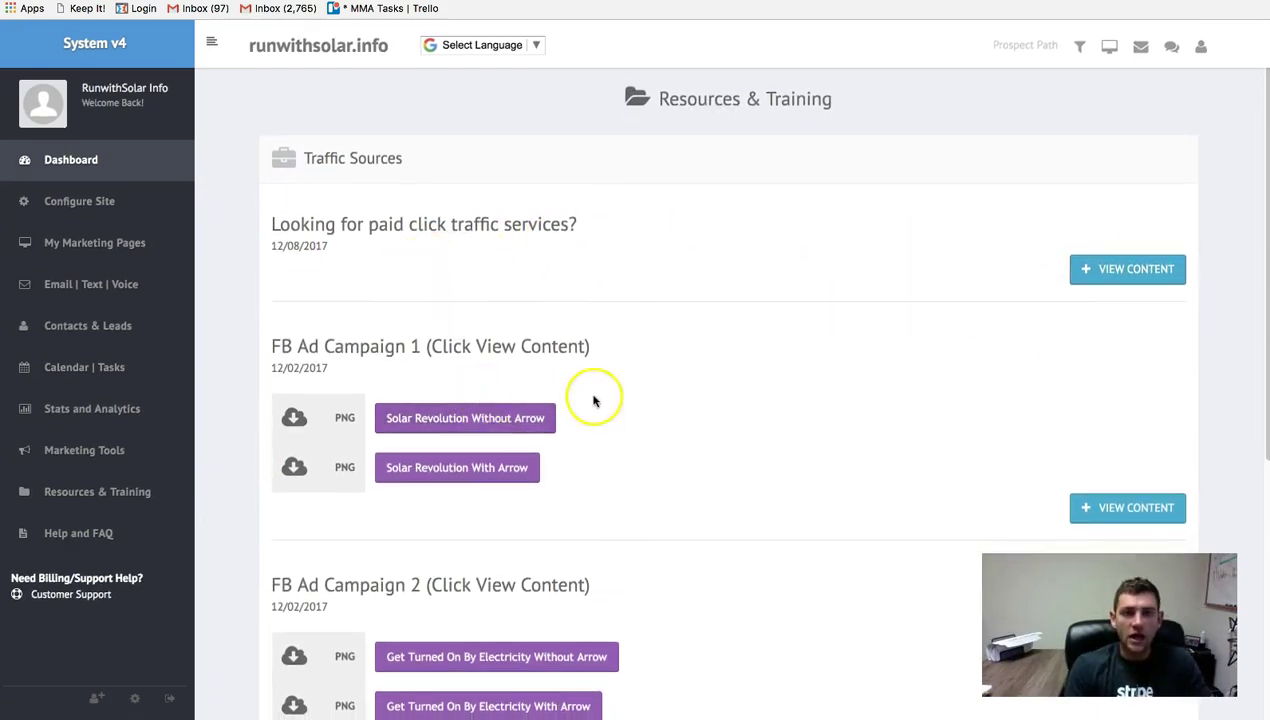
pyautogui.scroll(-2, 470, 440)
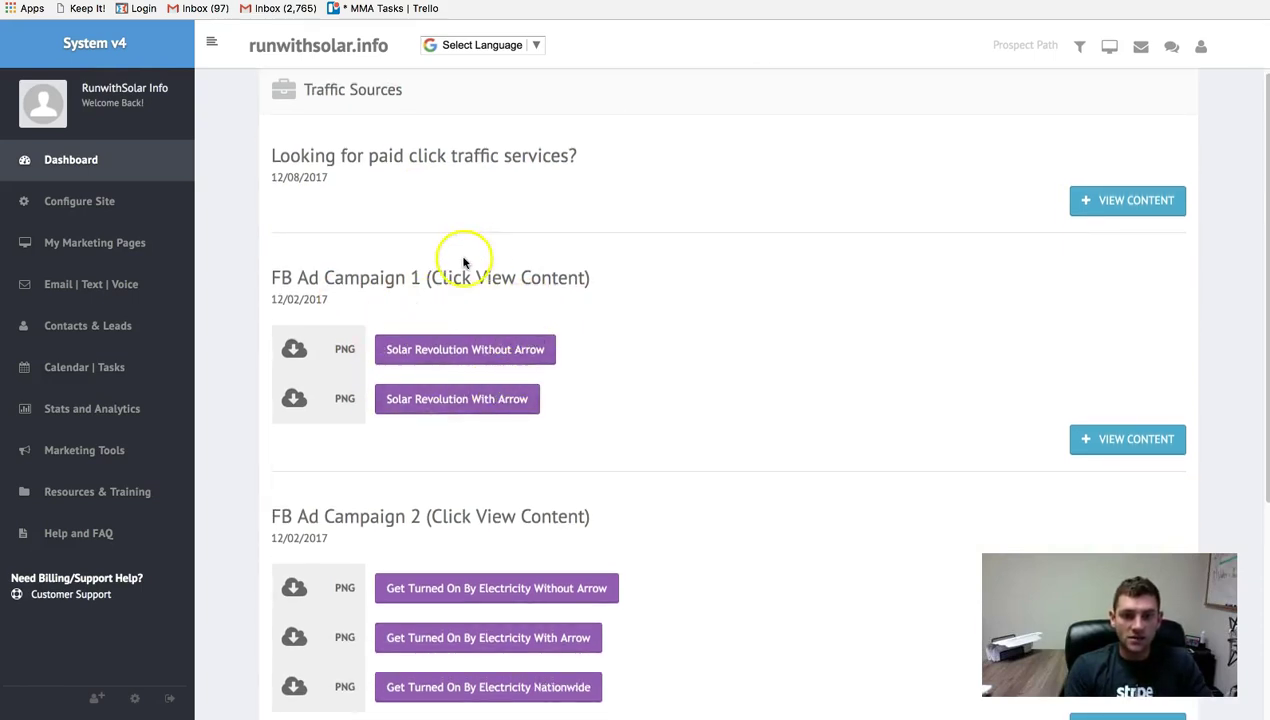
# - Show the content of FB Ad Campaign 1 and read its headline, ad text and objective
pyautogui.click(1122, 442)
pyautogui.scroll(-4, 752, 445)
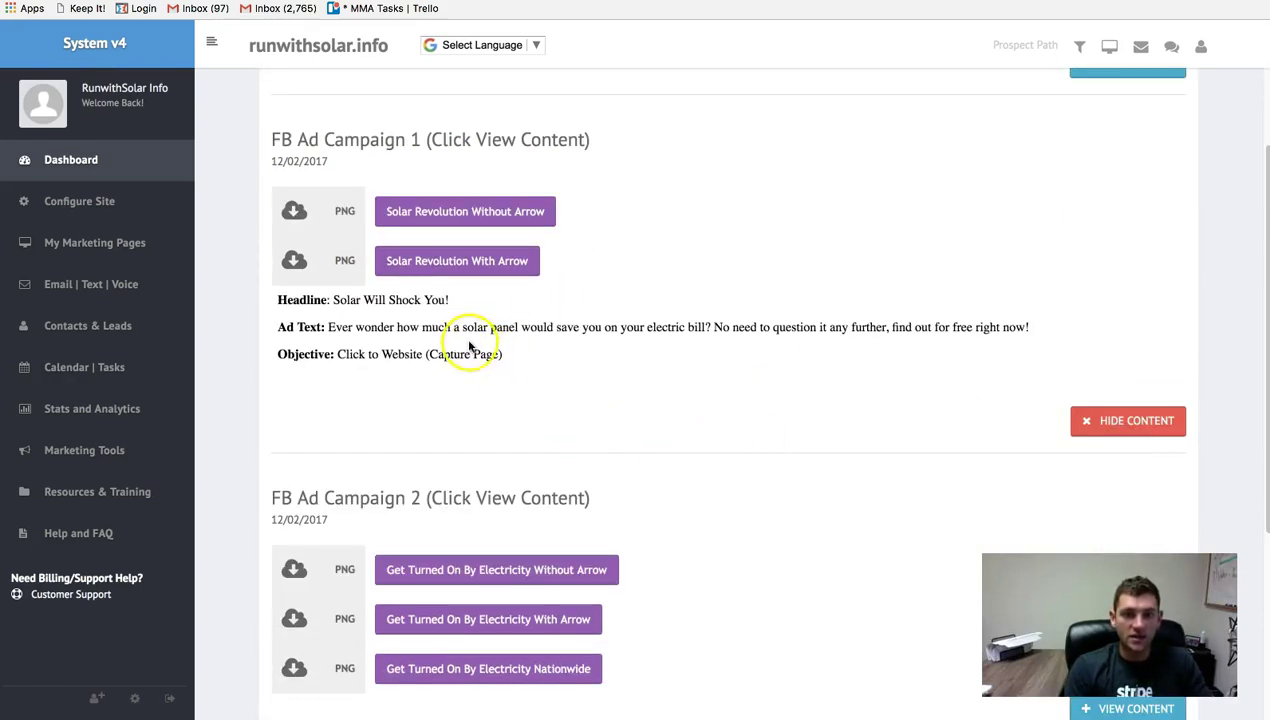
pyautogui.moveTo(616, 327); pyautogui.dragTo(438, 333)
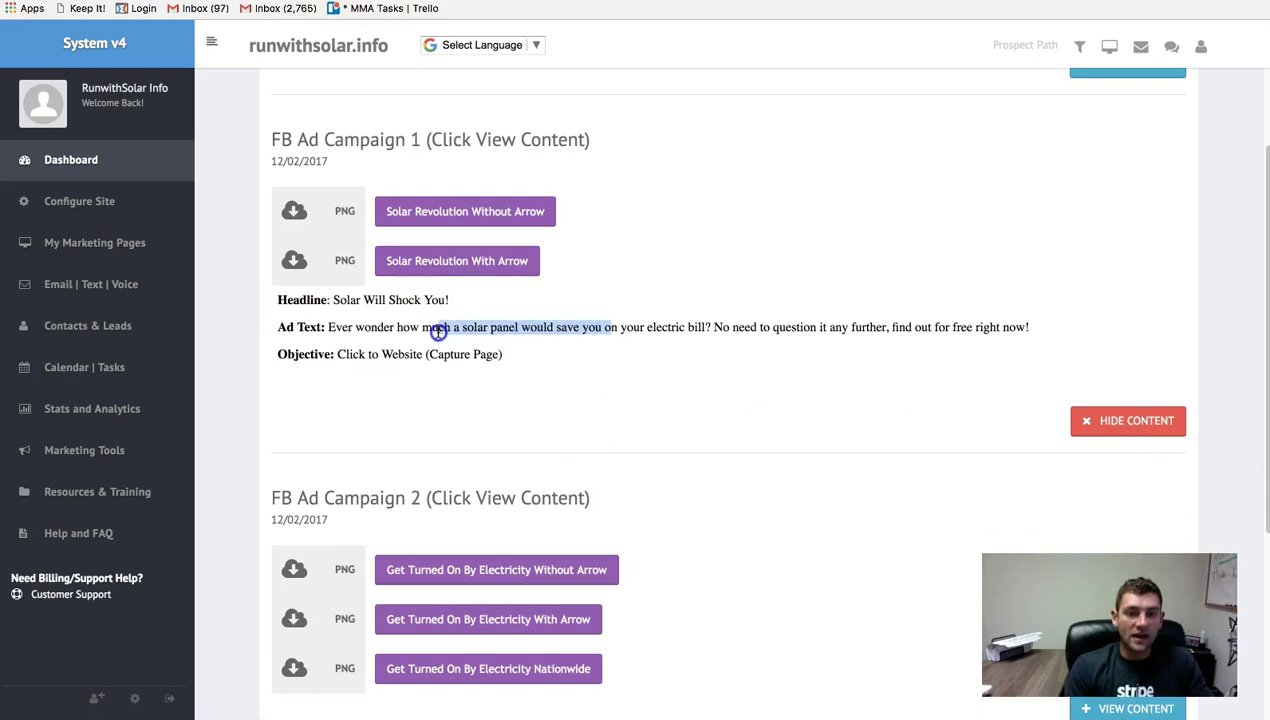
pyautogui.moveTo(530, 358); pyautogui.dragTo(230, 348)
pyautogui.click(390, 356)
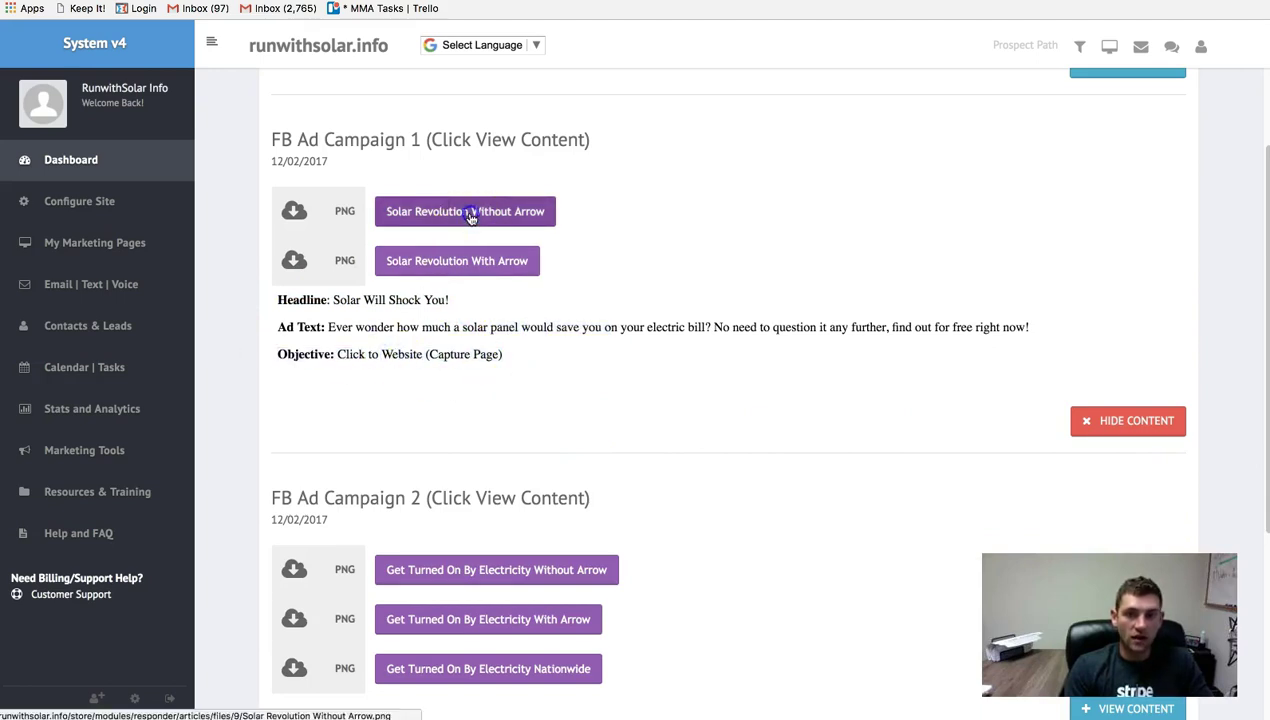
# - View the Solar Revolution Without Arrow image, return to Traffic Sources, and look over FB Ad Campaigns 2 and 3
pyautogui.click(468, 209)
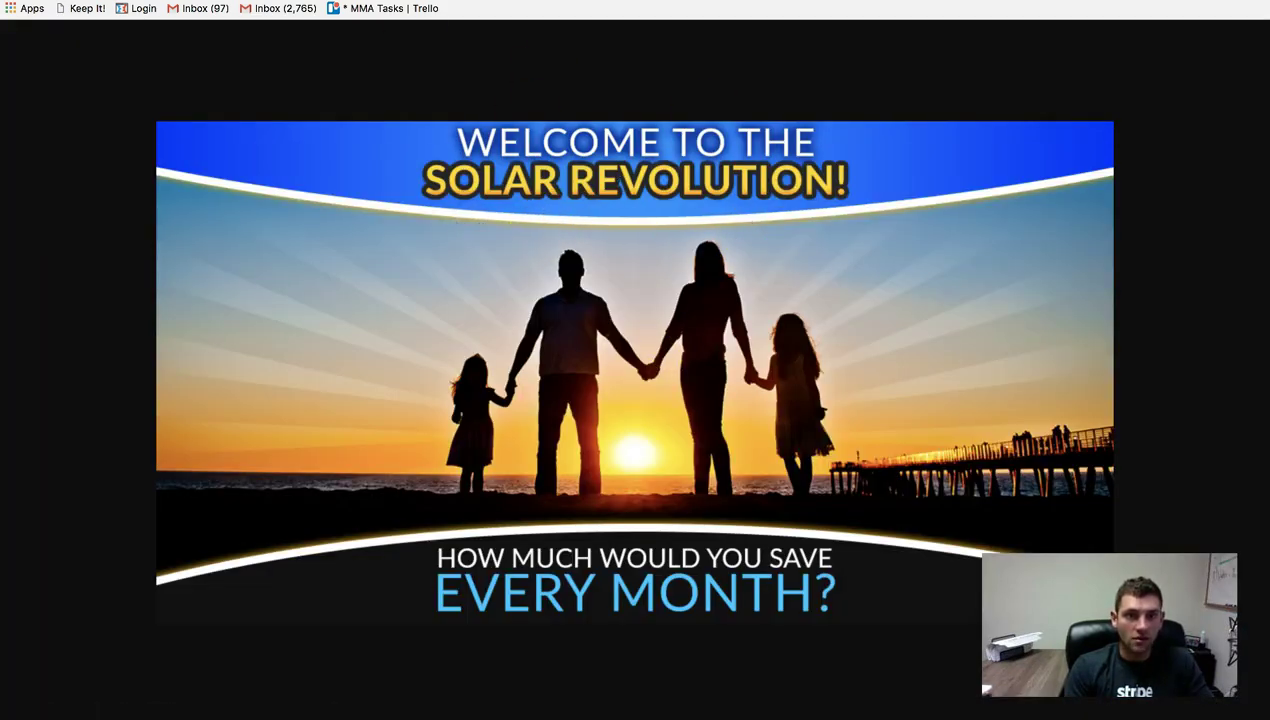
pyautogui.press('super+Left')
pyautogui.scroll(-3, 465, 420)
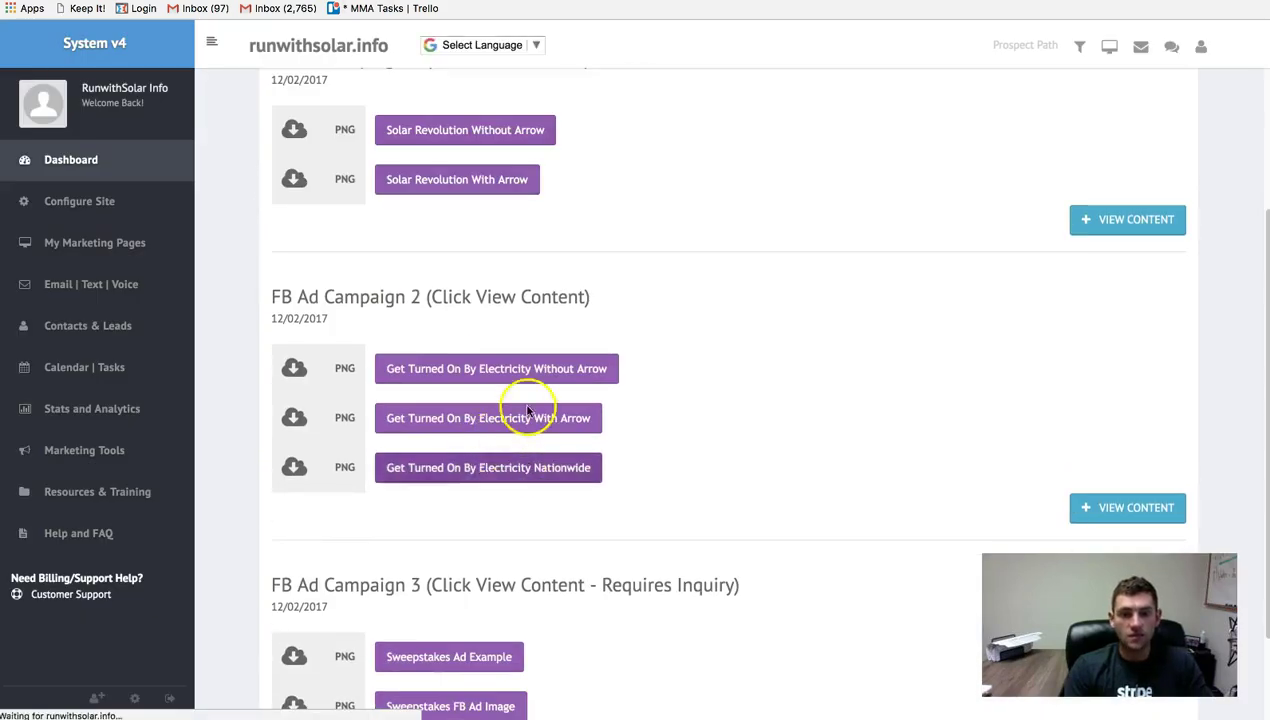
pyautogui.scroll(-2, 495, 340)
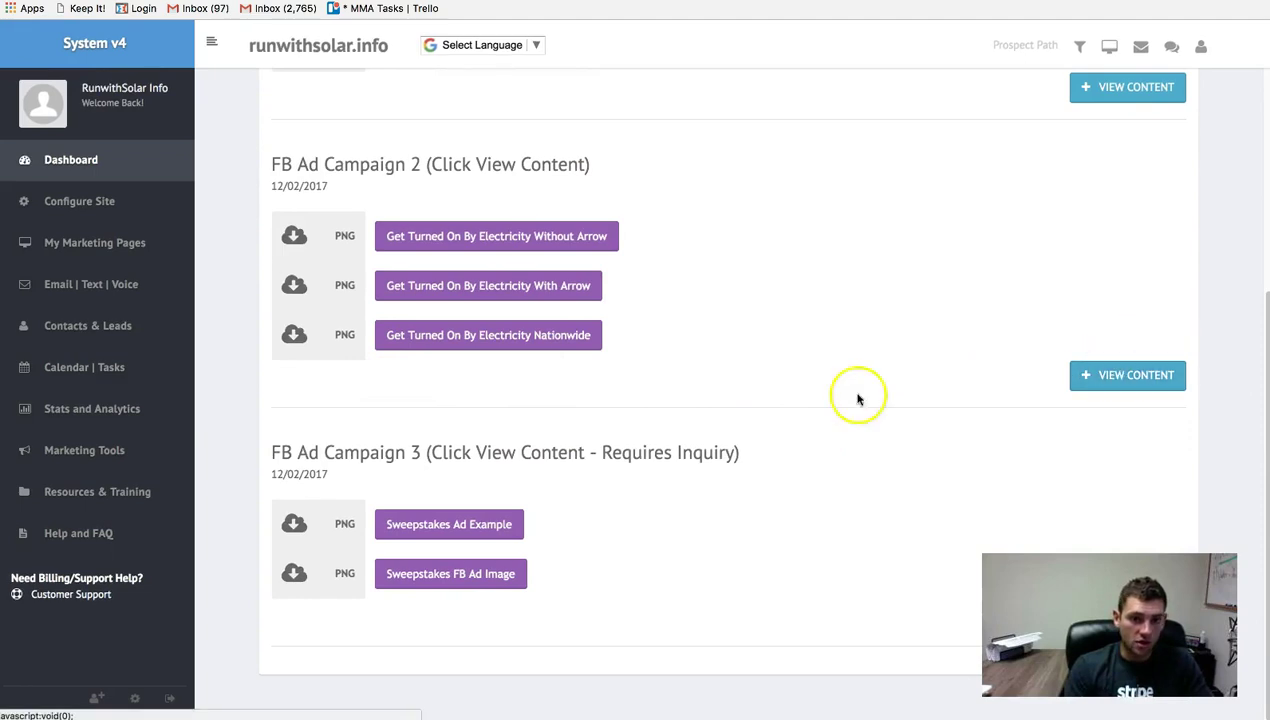
pyautogui.click(110, 491)
pyautogui.scroll(-2, 108, 585)
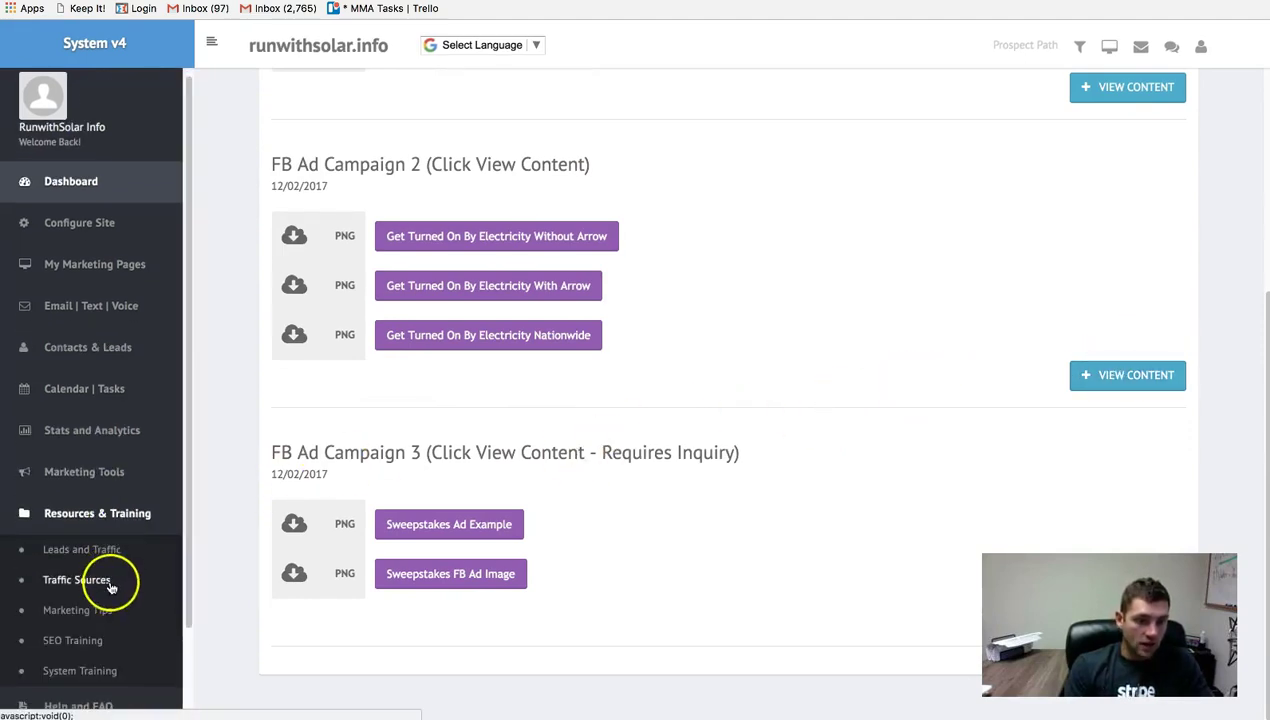
pyautogui.scroll(-2, 108, 597)
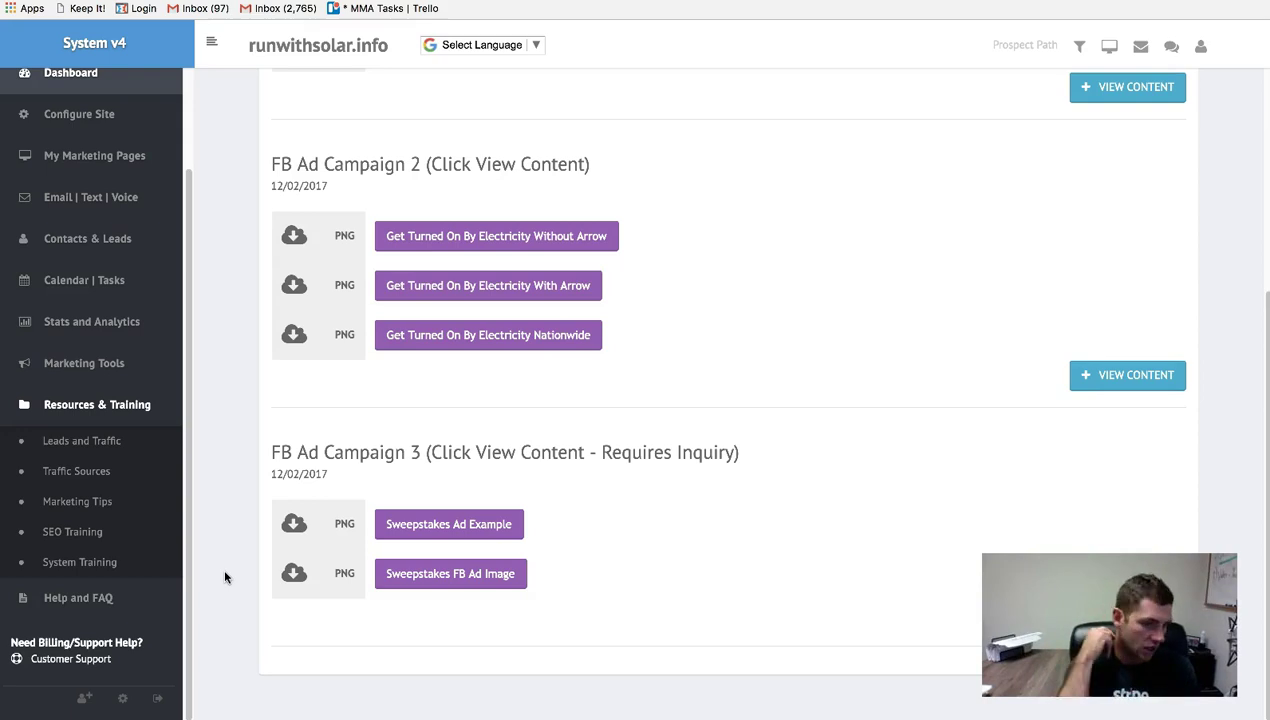
pyautogui.click(88, 408)
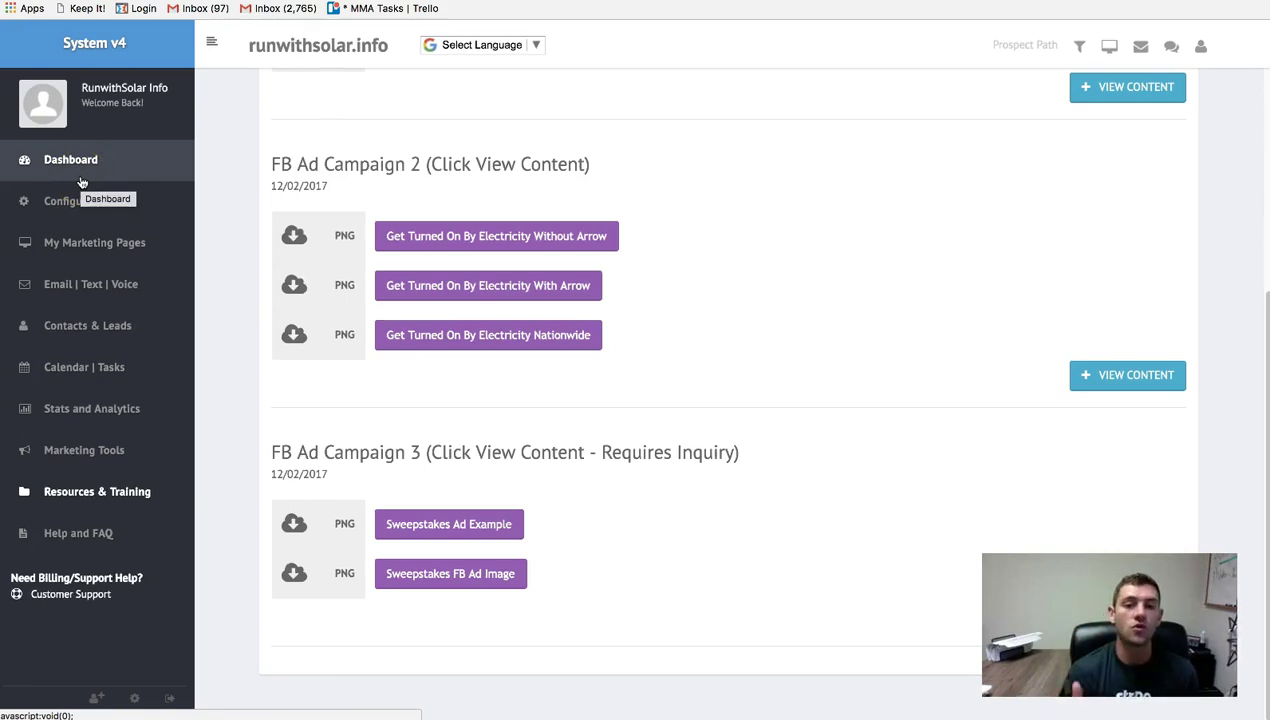
pyautogui.click(78, 179)
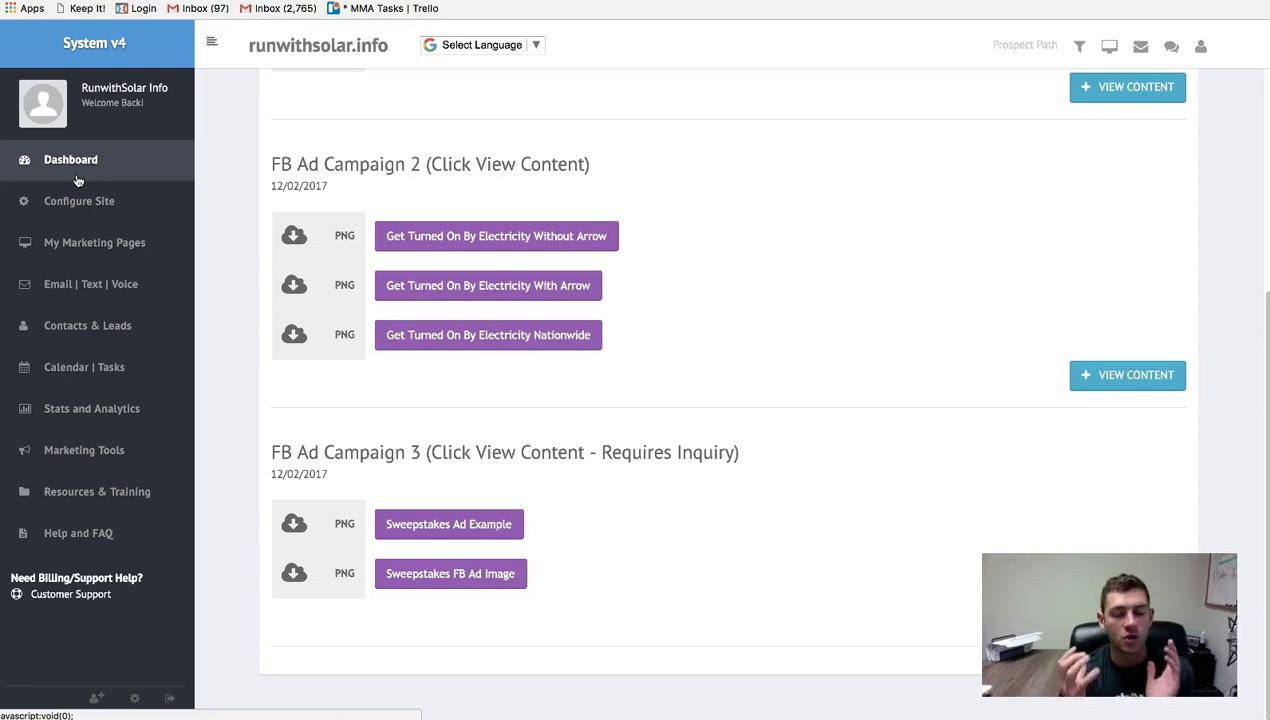
# - Open the Lead Capture pages from My Marketing Pages and look through the available solar funnels and capture pages
pyautogui.click(100, 244)
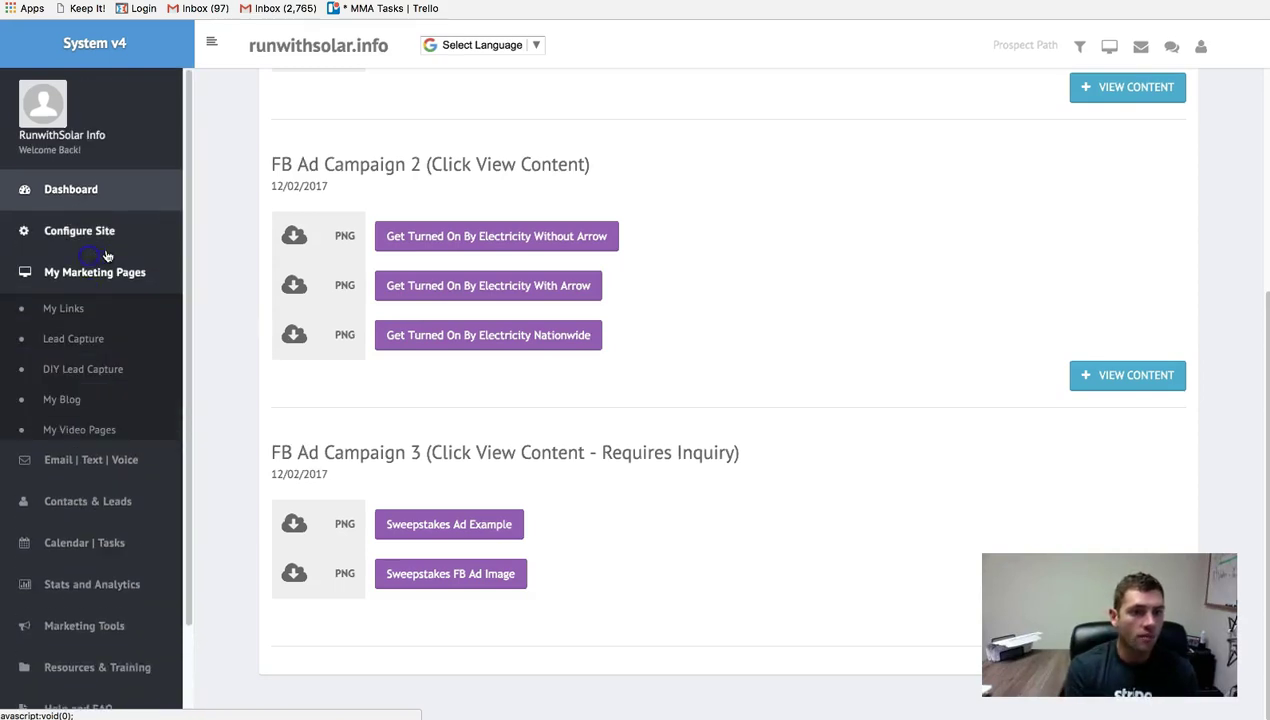
pyautogui.click(88, 339)
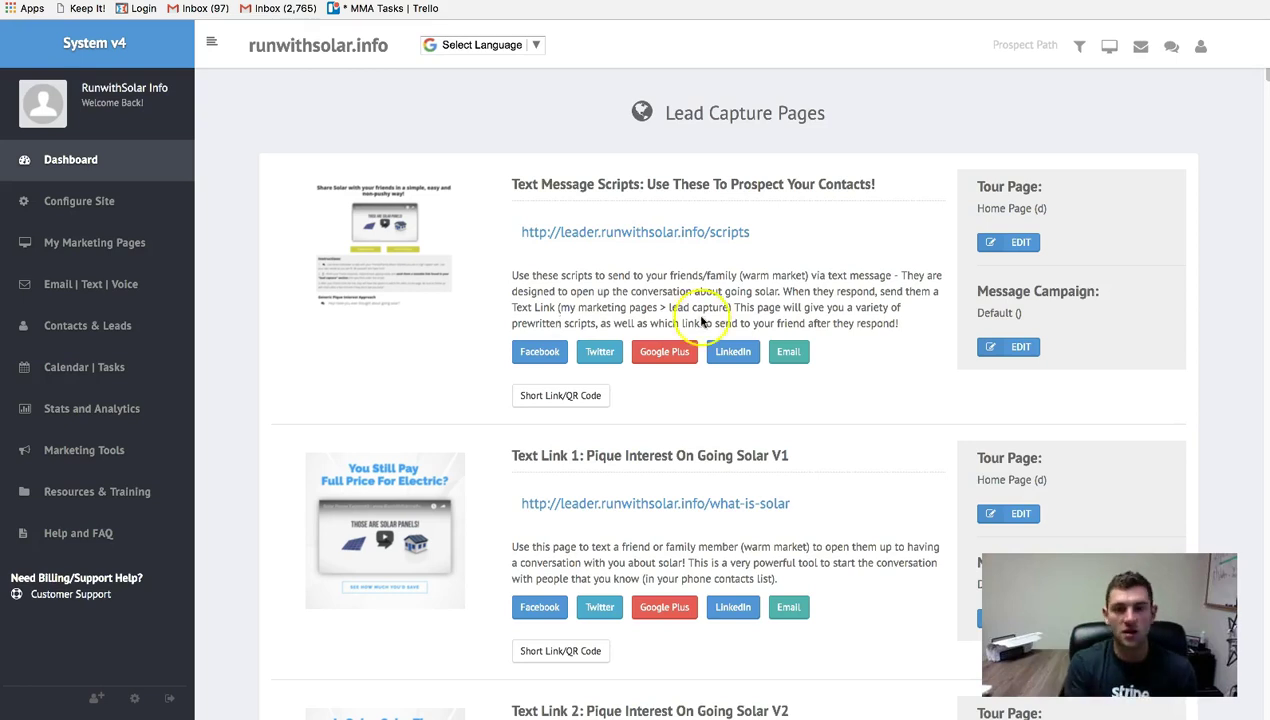
pyautogui.scroll(-10, 703, 322)
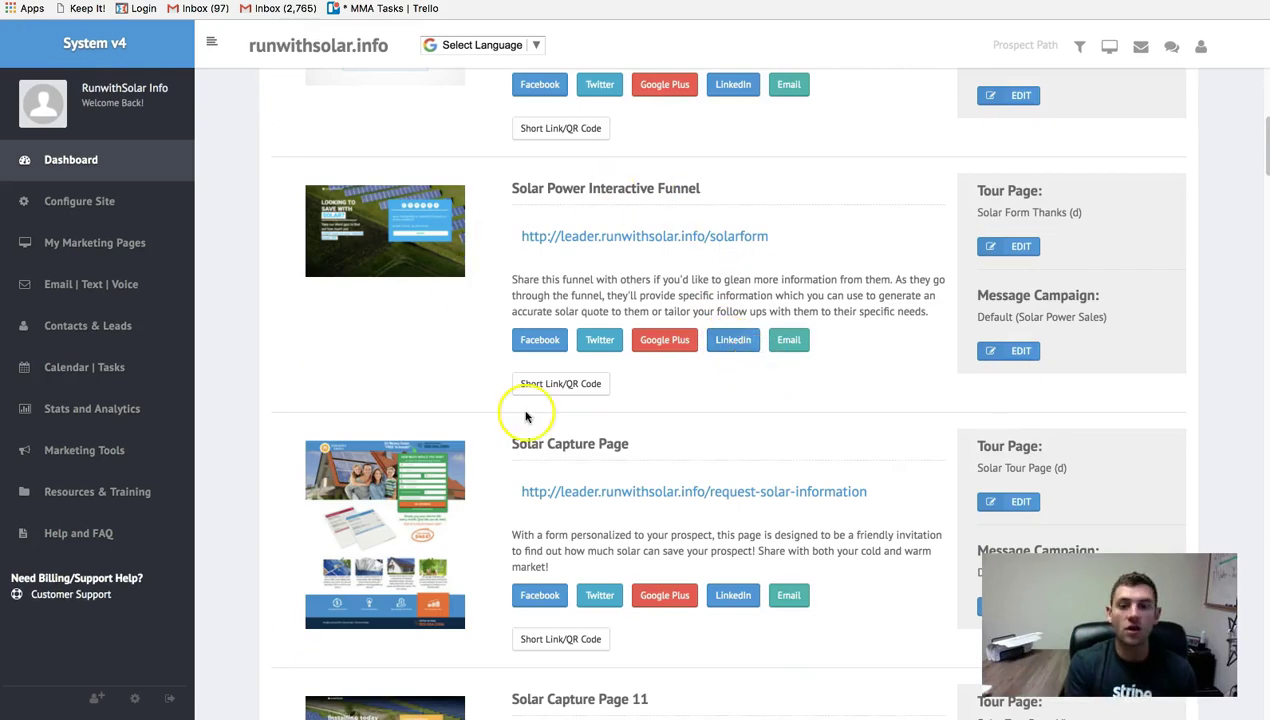